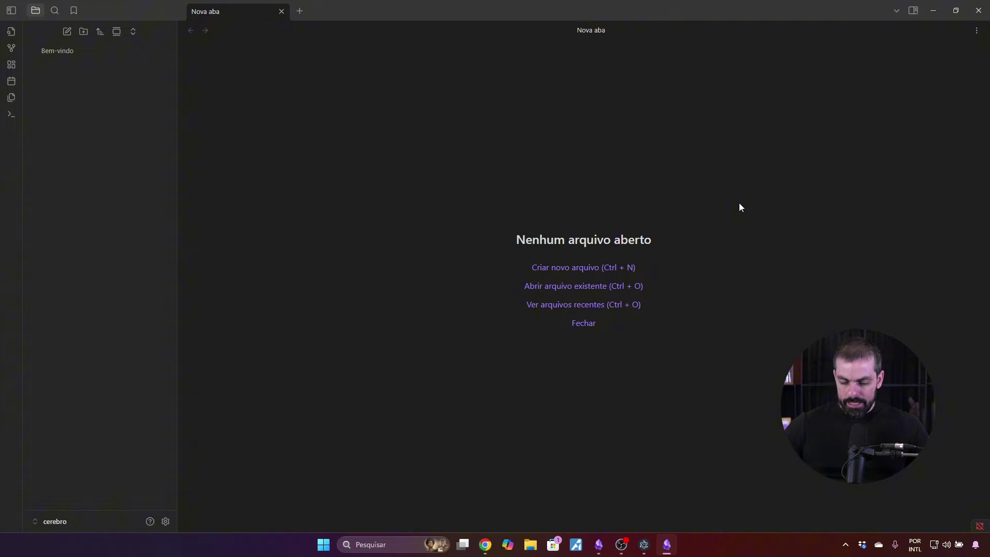
Enlarge the interface zoom by three levels and narrow the file explorer sidebar
{"action": "key", "text": "ctrl+equal"}
{"action": "key", "text": "ctrl+equal"}
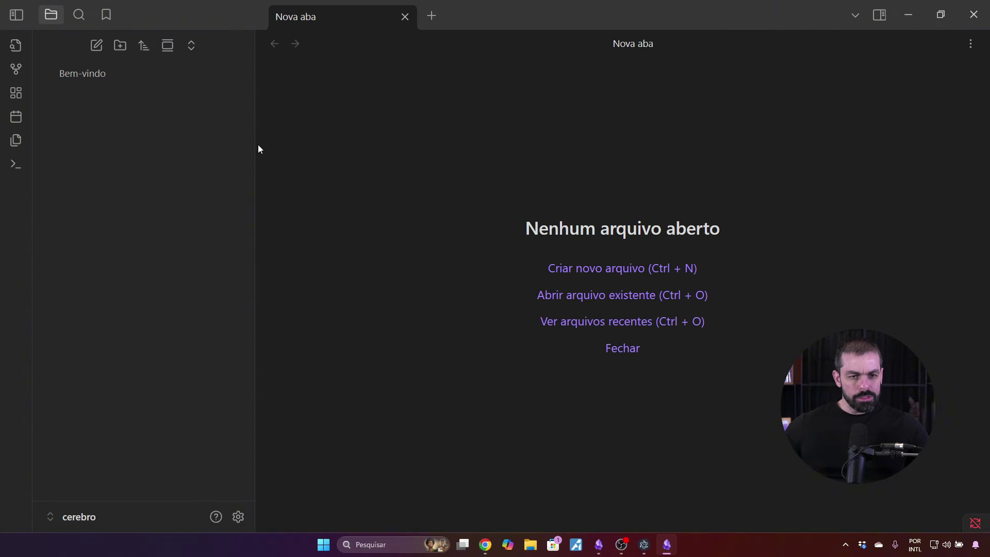
{"action": "left_click_drag", "start_coordinate": [254, 149], "coordinate": [213, 150]}
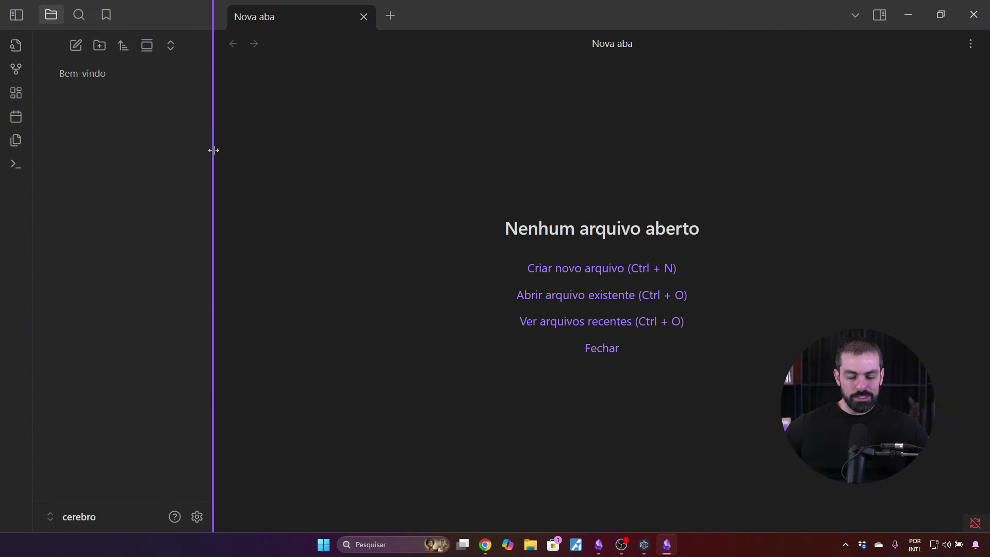
{"action": "key", "text": "ctrl+equal"}
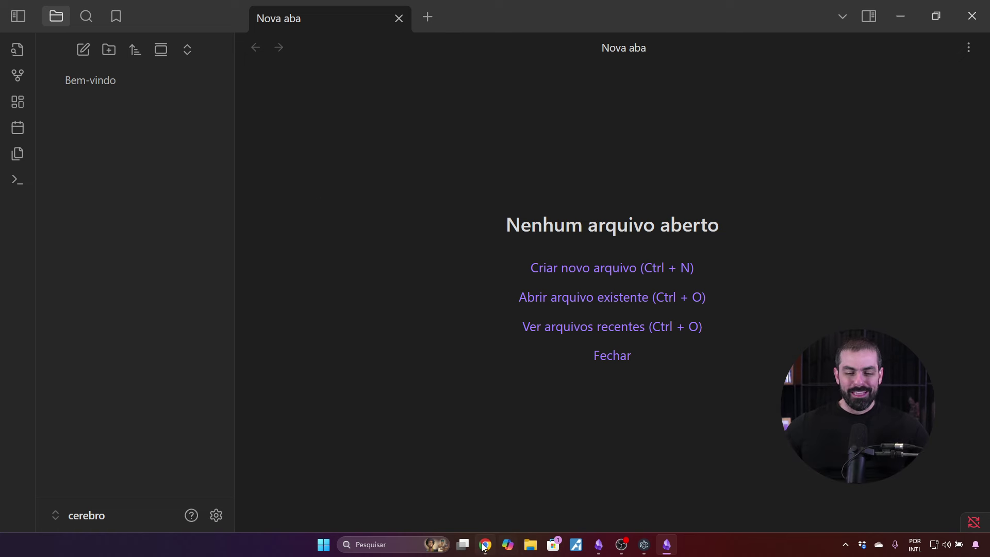
Switch to Chrome, search for obsidian in a new window and open the obsidian.md site maximized
{"action": "mouse_move", "coordinate": [485, 541]}
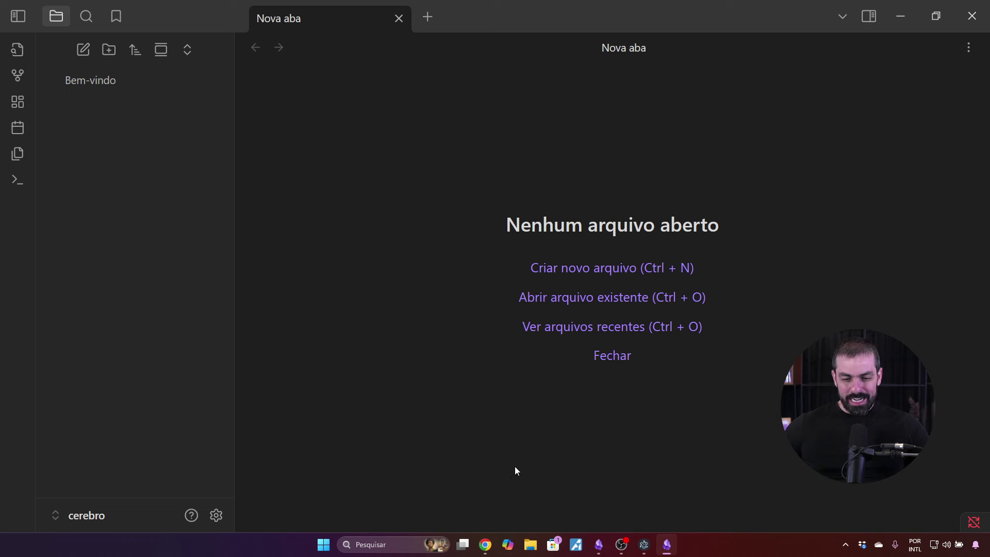
{"action": "left_click", "coordinate": [488, 543]}
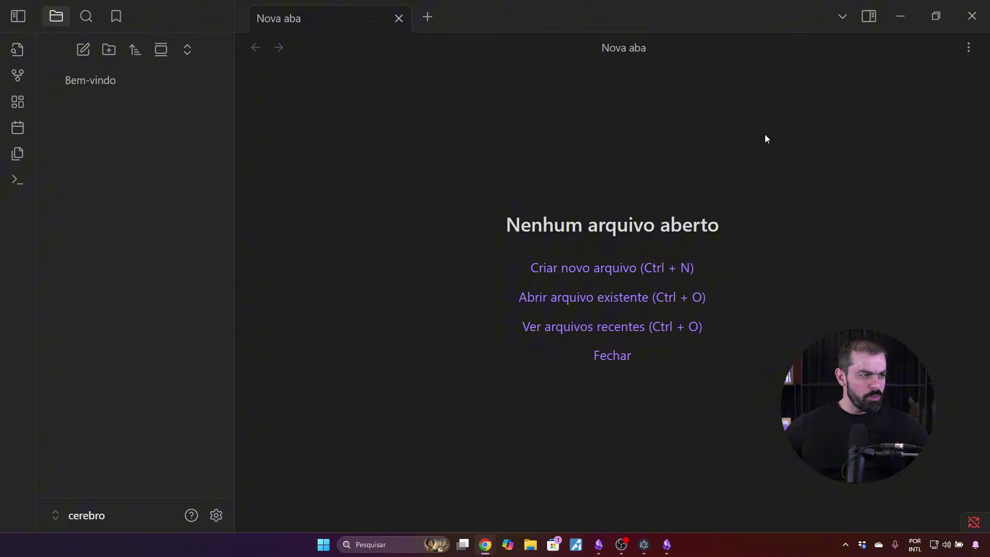
{"action": "key", "text": "ctrl+n"}
{"action": "type", "text": "obsid"}
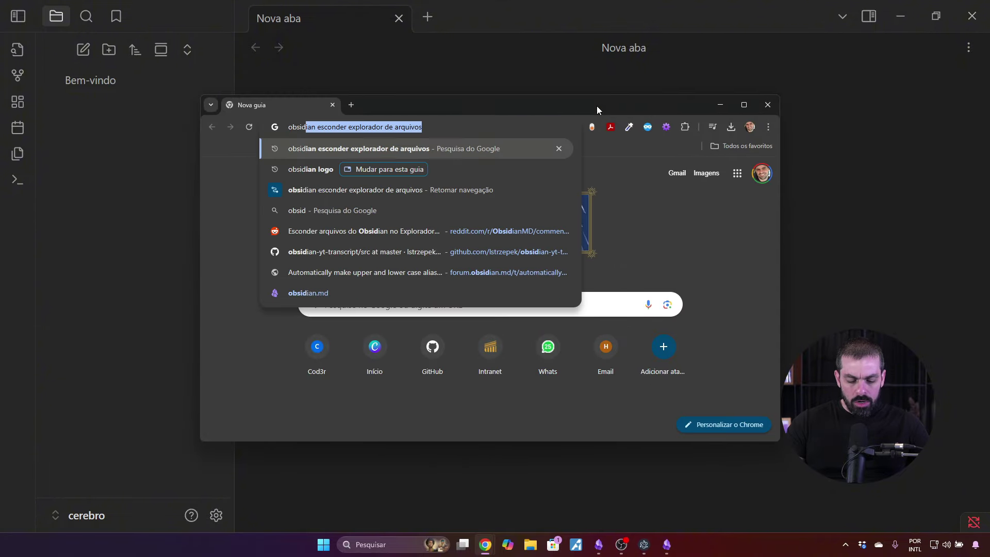
{"action": "type", "text": "ian"}
{"action": "key", "text": "Return"}
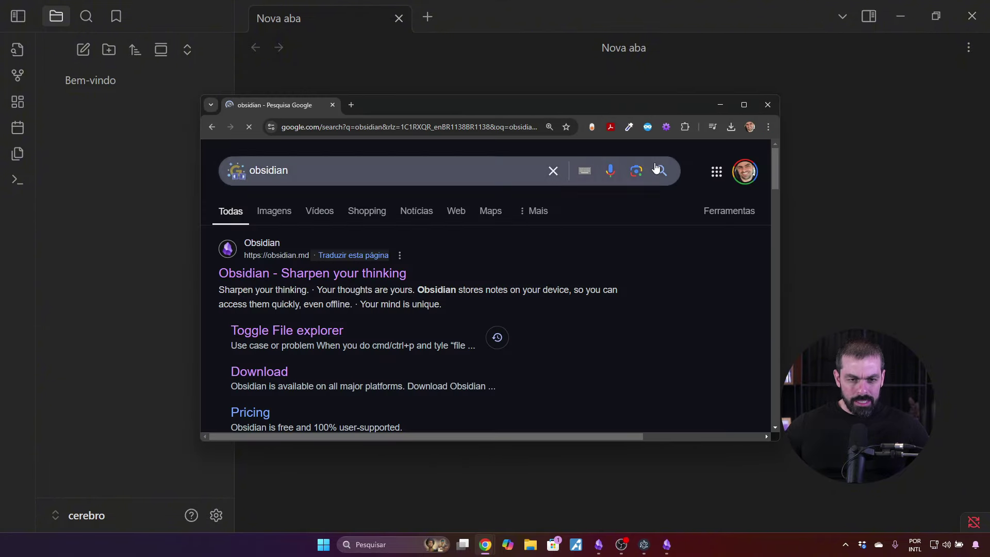
{"action": "left_click", "coordinate": [319, 276]}
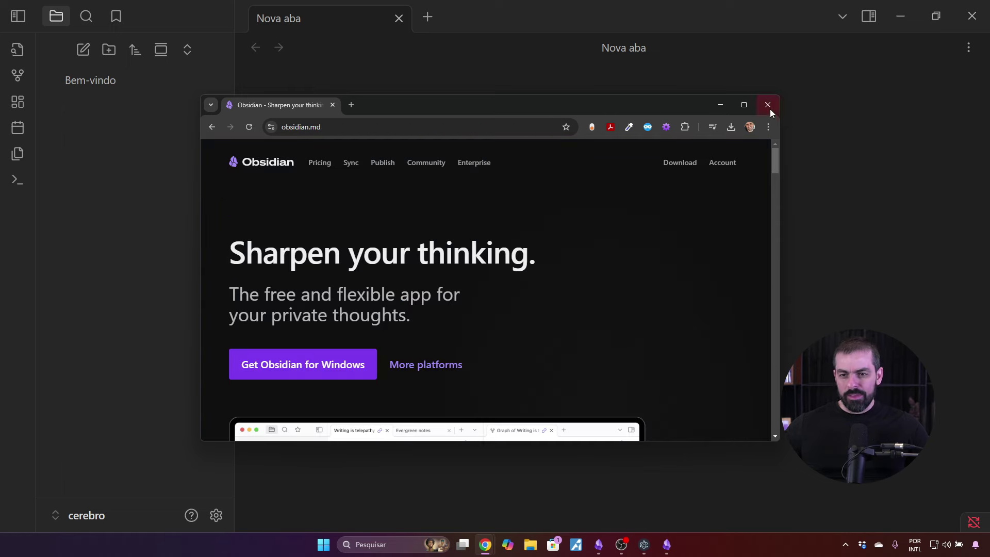
{"action": "left_click", "coordinate": [744, 104]}
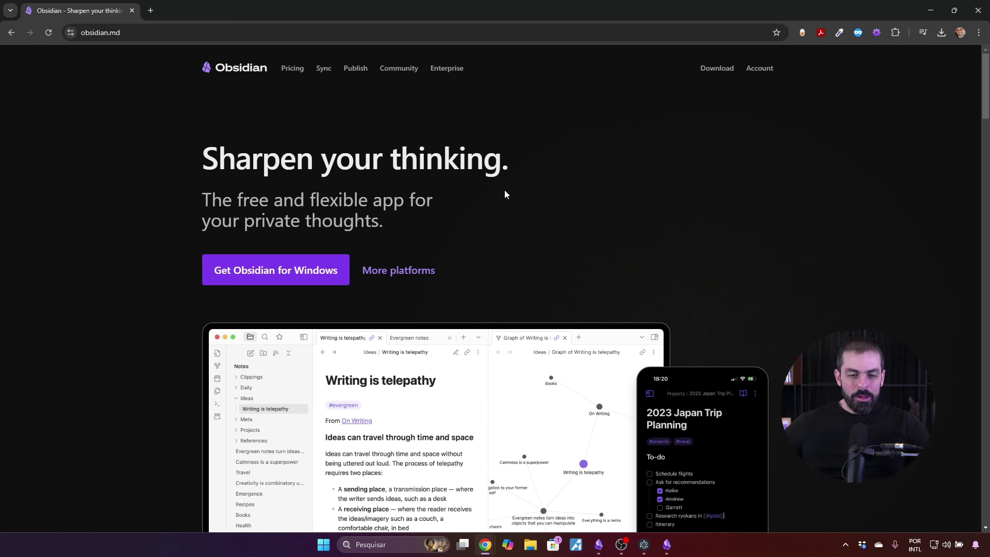
Examine the Obsidian homepage, decline the Windows location access request and minimize the browser
{"action": "scroll", "coordinate": [501, 195], "scroll_direction": "down", "scroll_amount": 3}
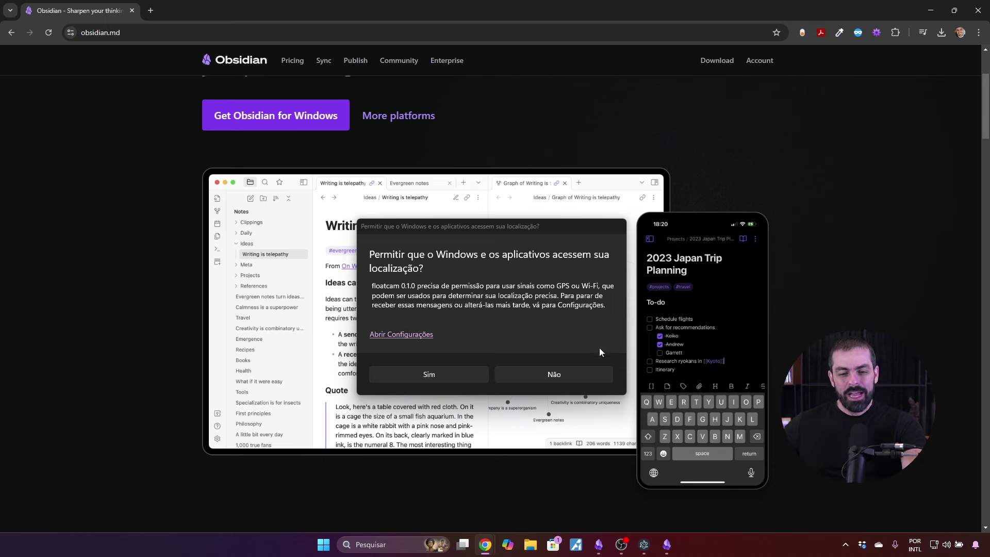
{"action": "left_click", "coordinate": [571, 376]}
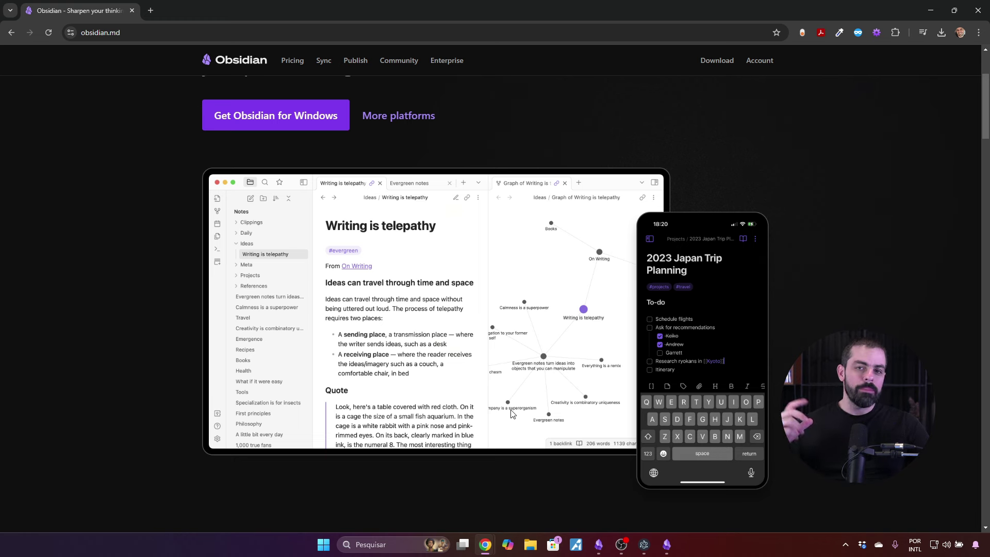
{"action": "scroll", "coordinate": [480, 269], "scroll_direction": "up", "scroll_amount": 3}
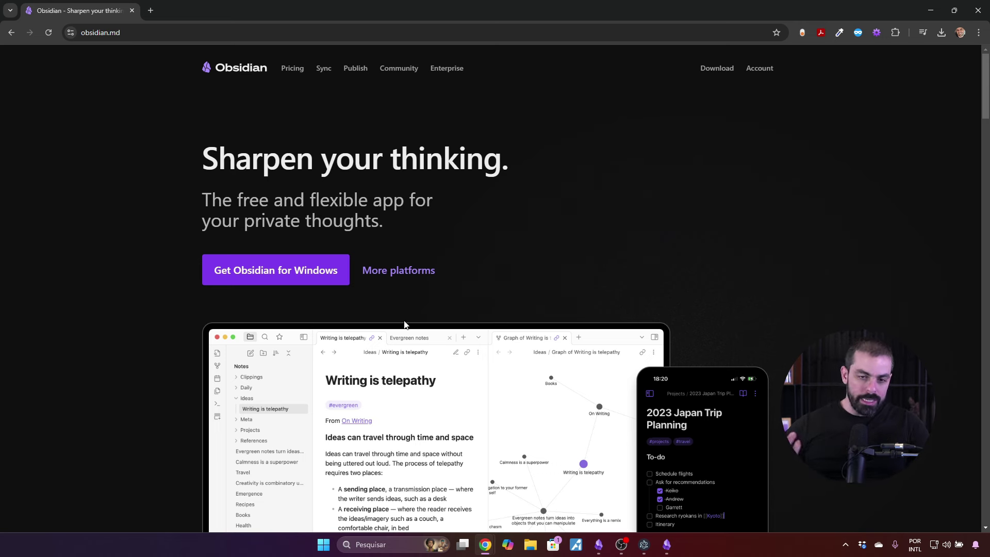
{"action": "left_click", "coordinate": [931, 11]}
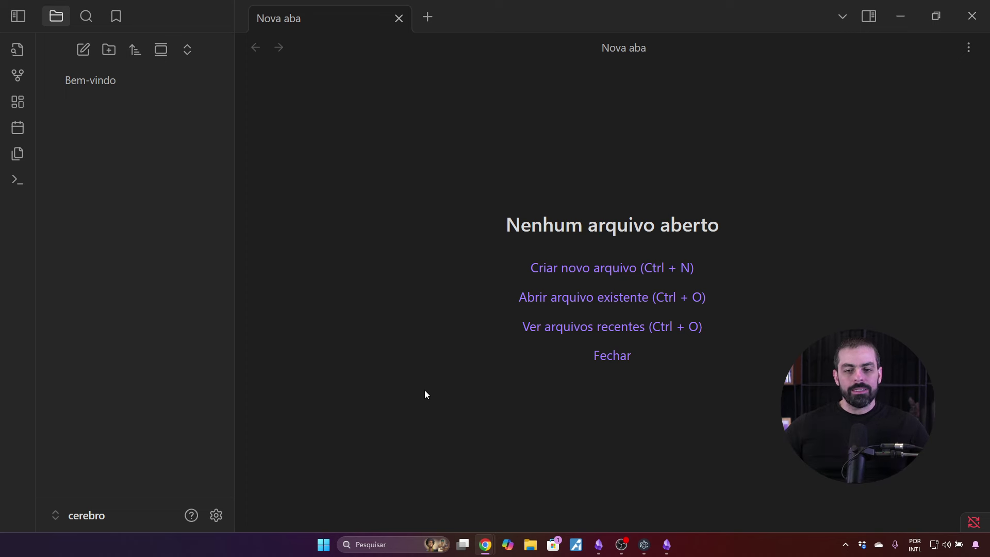
Open the vault's graph view and reposition the Bem-vindo node upward
{"action": "left_click", "coordinate": [19, 75]}
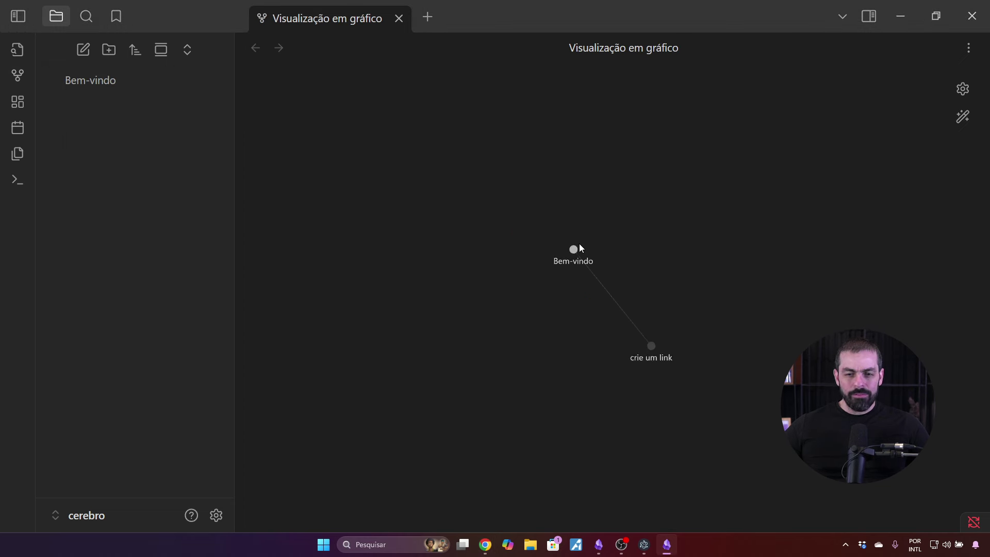
{"action": "left_click_drag", "start_coordinate": [576, 250], "coordinate": [592, 196]}
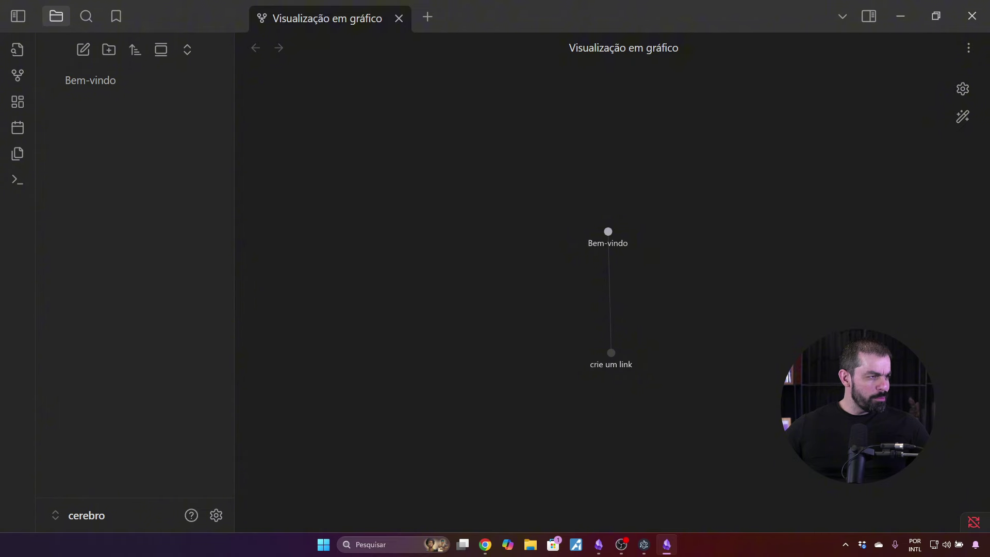
Switch to the WhatsApp Web window, enlarge the dense note graph image to examine its connections, and close it
{"action": "key", "text": "alt+Tab"}
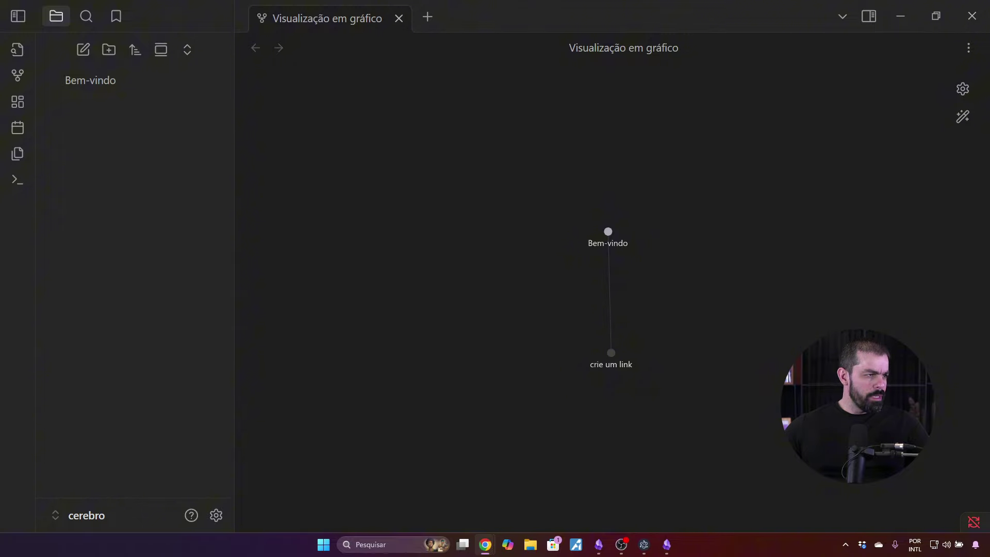
{"action": "left_click_drag", "start_coordinate": [2, 82], "coordinate": [541, 93]}
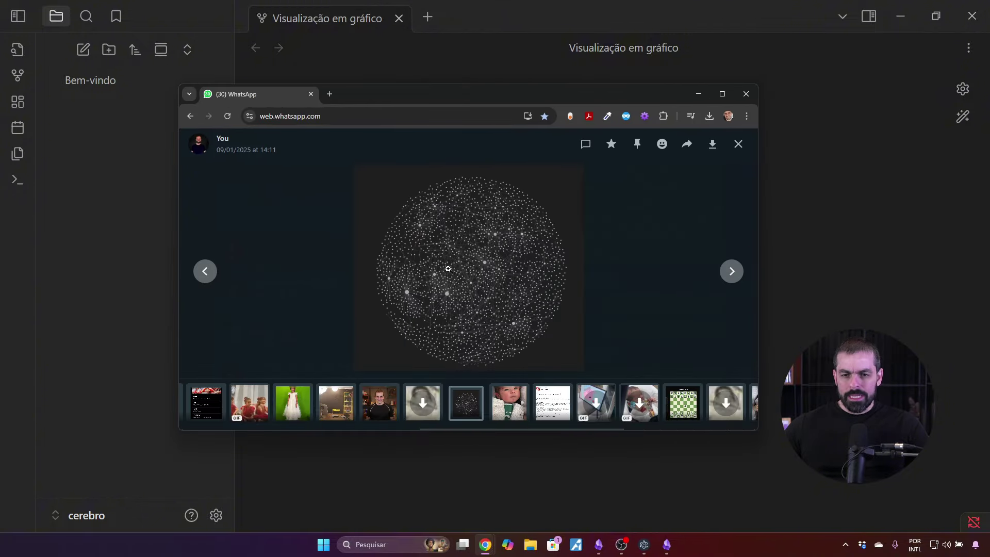
{"action": "left_click", "coordinate": [723, 94]}
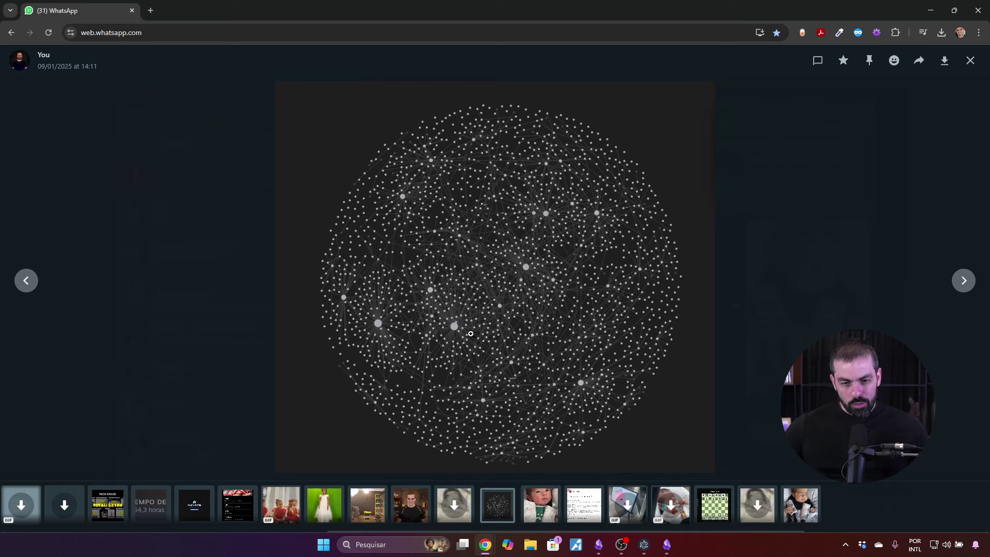
{"action": "left_click", "coordinate": [471, 334]}
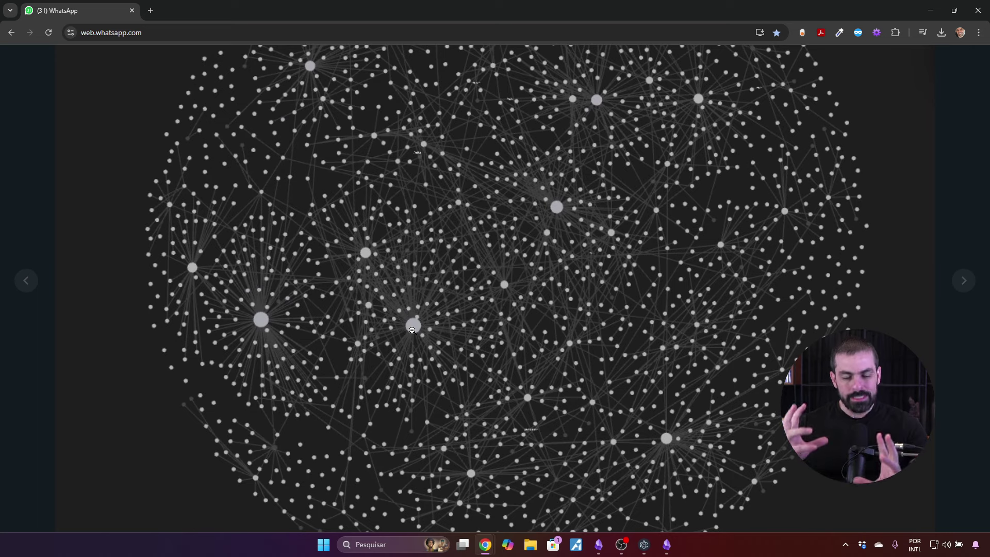
{"action": "left_click", "coordinate": [412, 330]}
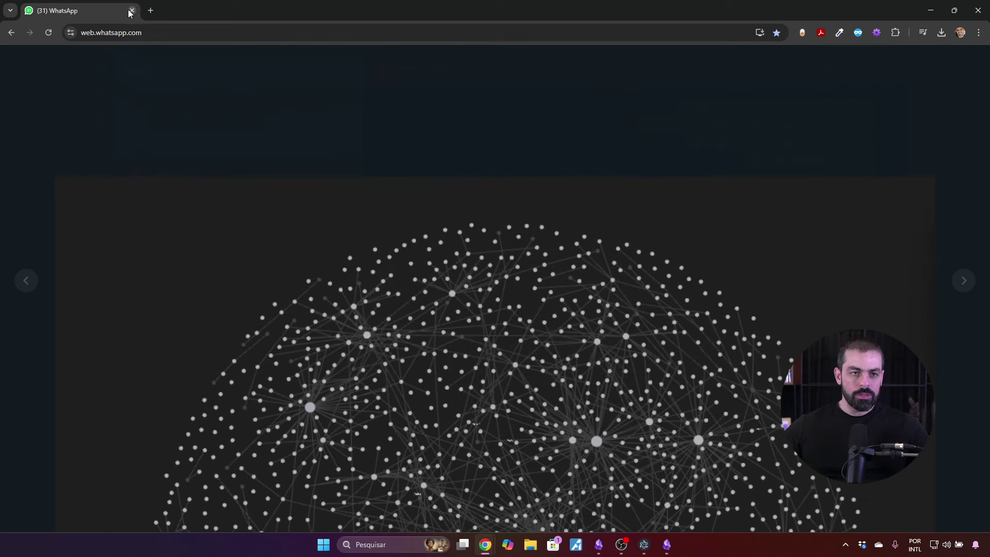
{"action": "left_click", "coordinate": [132, 10]}
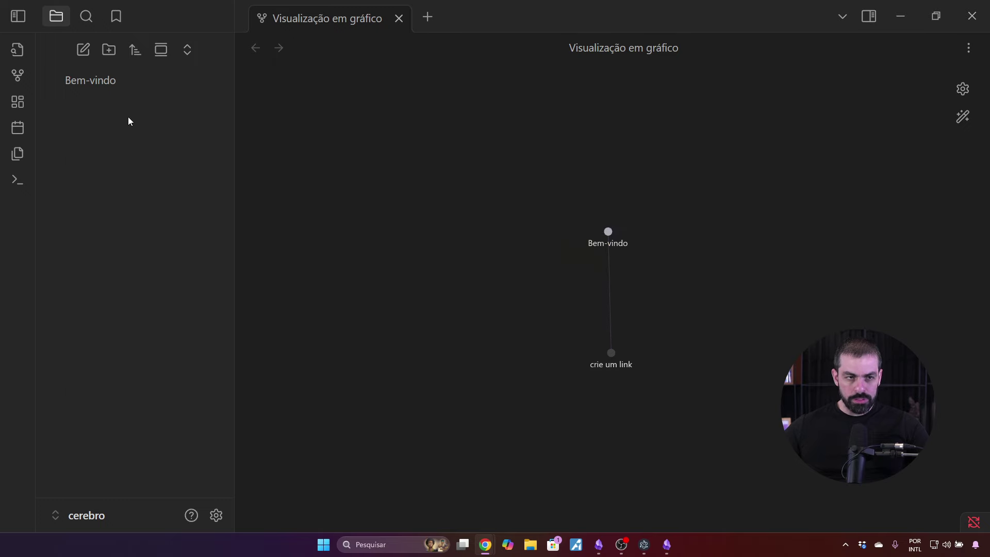
Delete the Bem-vindo note from the cerebro vault
{"action": "left_click", "coordinate": [106, 82]}
{"action": "key", "text": "Delete"}
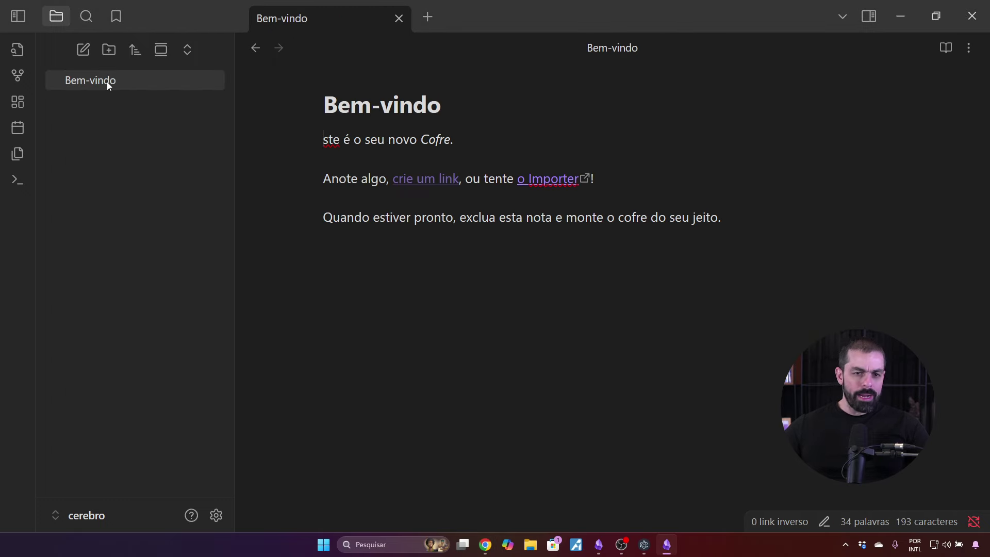
{"action": "right_click", "coordinate": [106, 81]}
{"action": "left_click", "coordinate": [181, 393]}
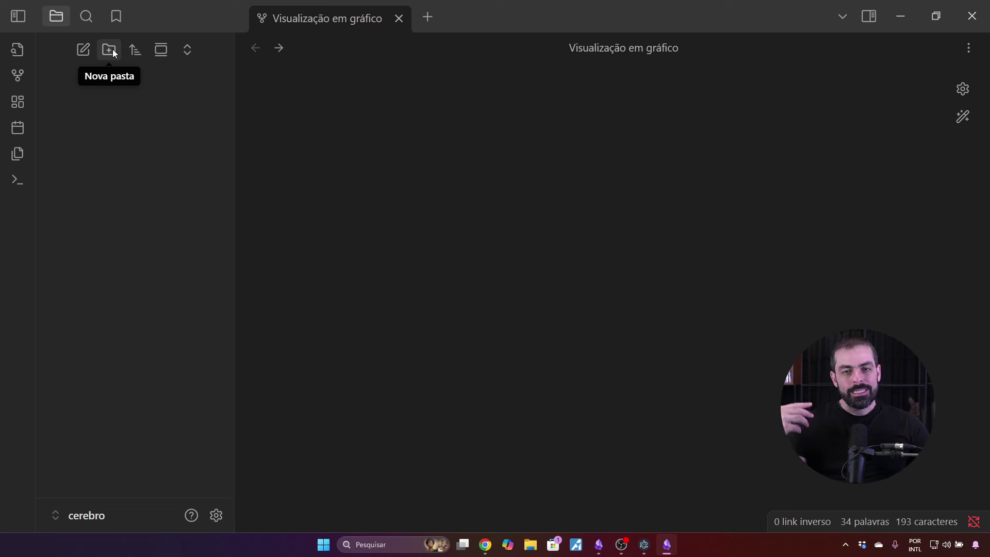
Create a folder named "1 - projetos" in the vault
{"action": "left_click", "coordinate": [111, 49]}
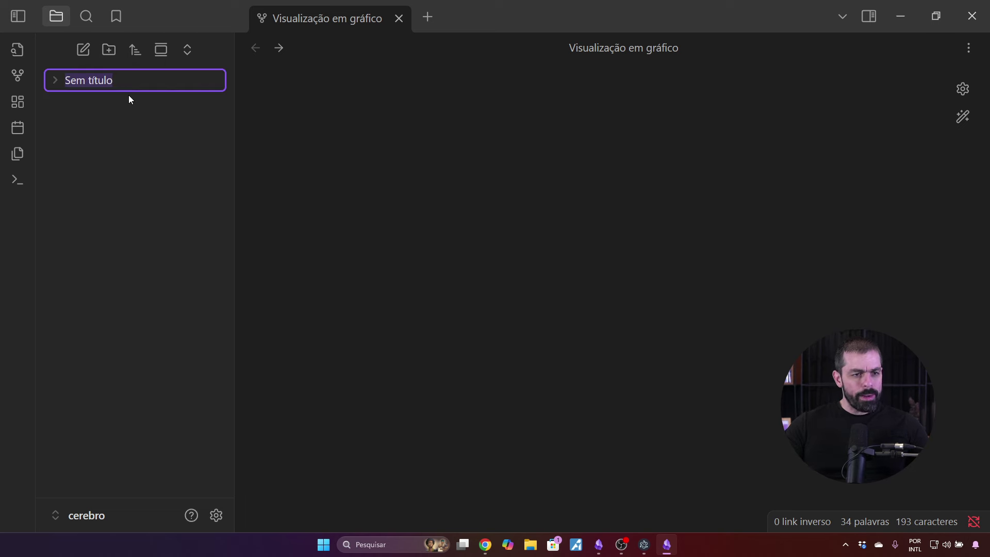
{"action": "type", "text": "1 - "}
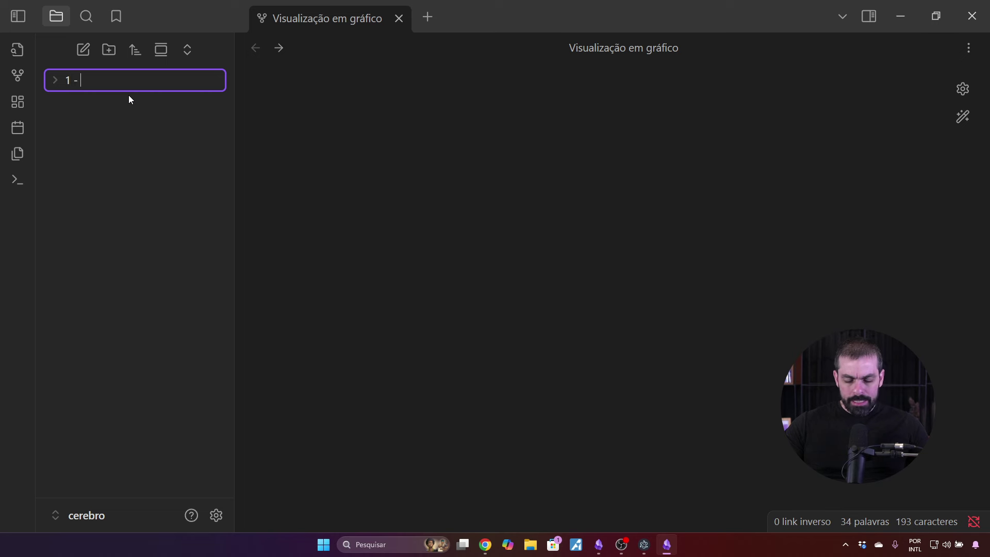
{"action": "type", "text": "pro"}
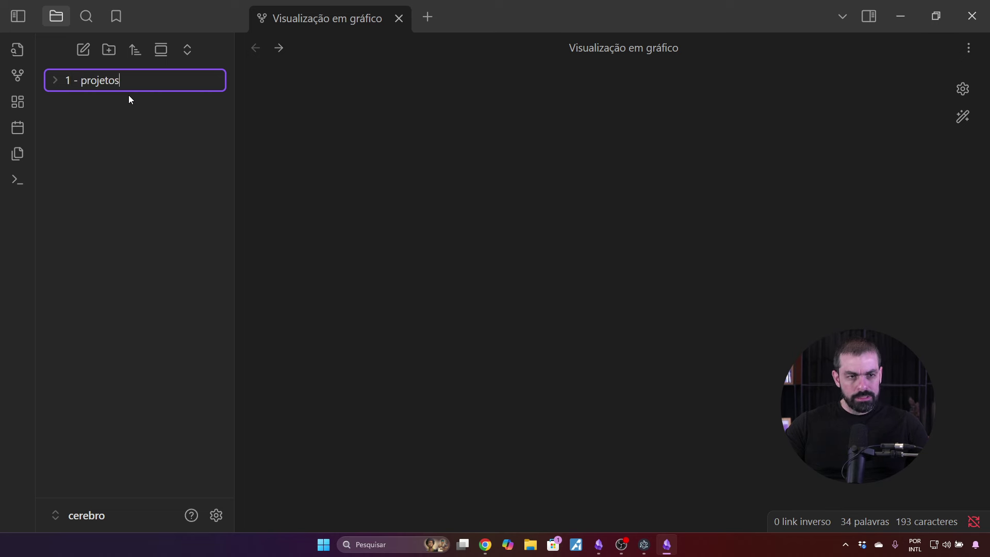
{"action": "type", "text": "jetos"}
{"action": "key", "text": "Return"}
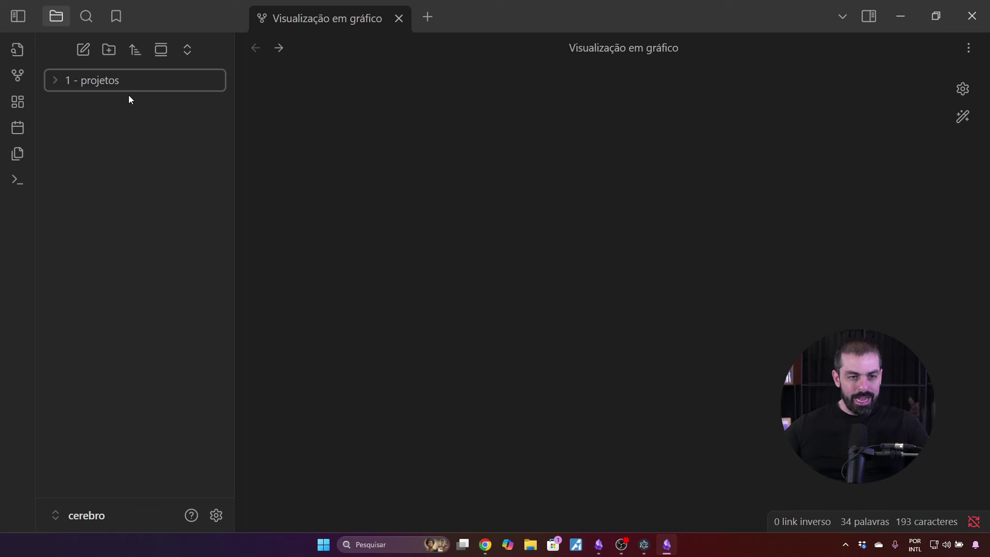
Create a second vault folder named "2 - áreas"
{"action": "left_click", "coordinate": [109, 49]}
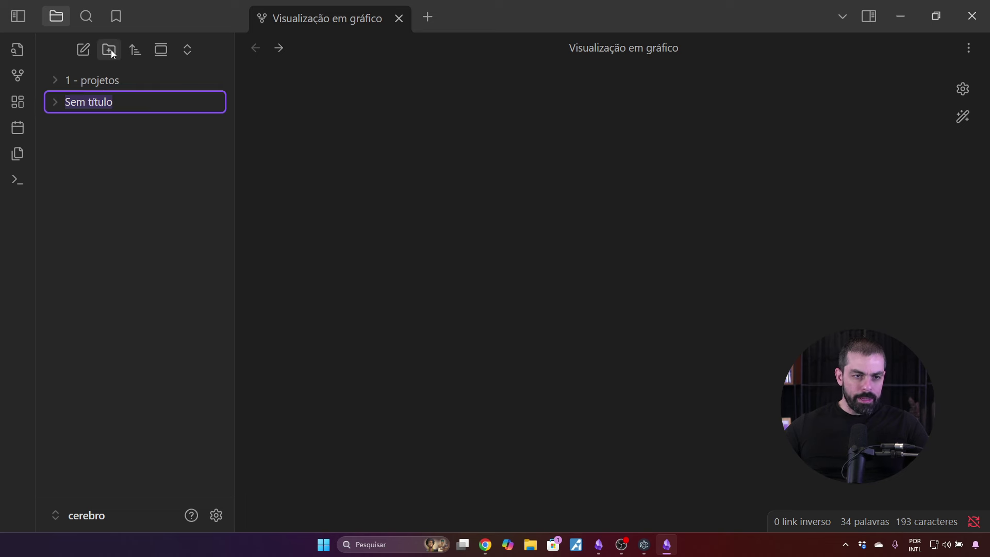
{"action": "type", "text": "2 -"}
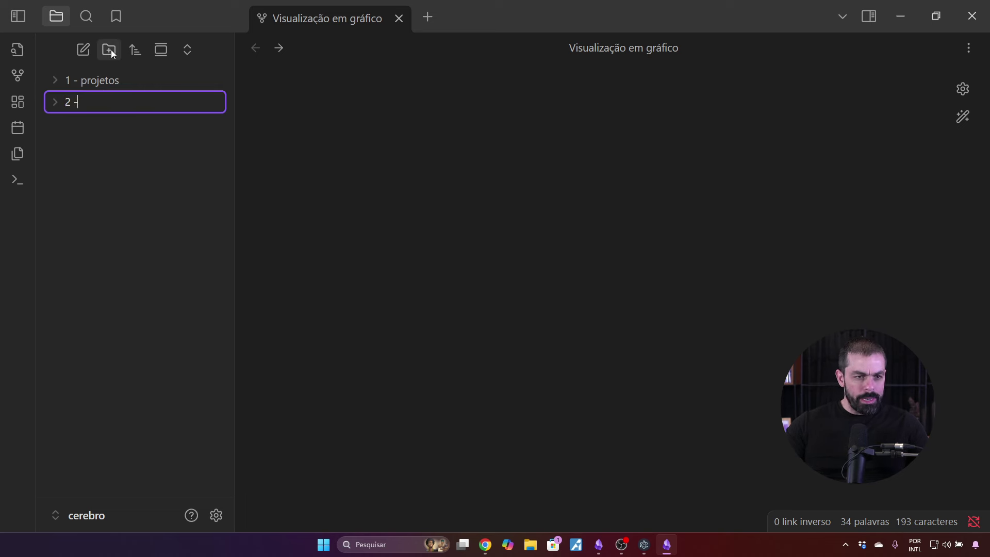
{"action": "type", "text": " áre"}
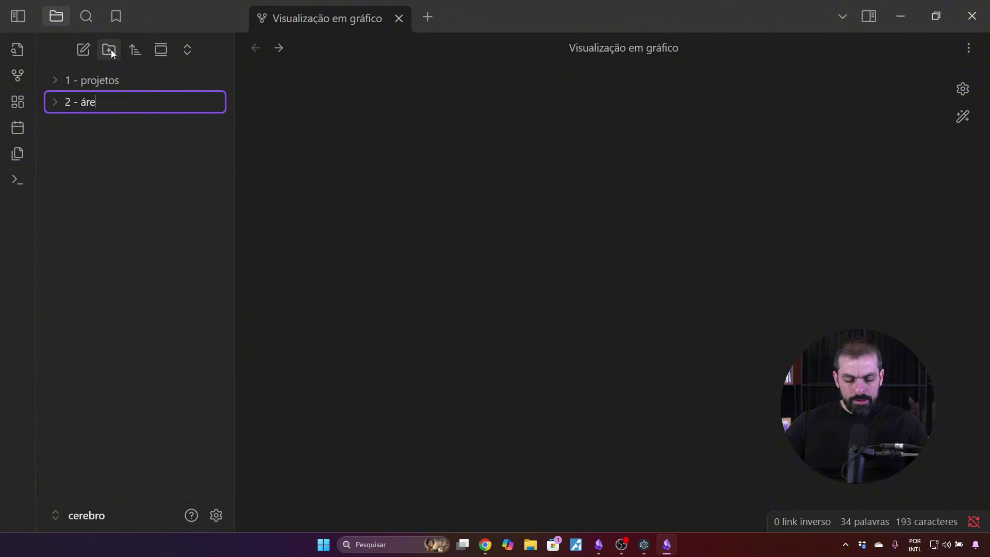
{"action": "type", "text": "as"}
{"action": "key", "text": "Return"}
Create a third vault folder named "3 - recursos"
{"action": "left_click", "coordinate": [110, 49]}
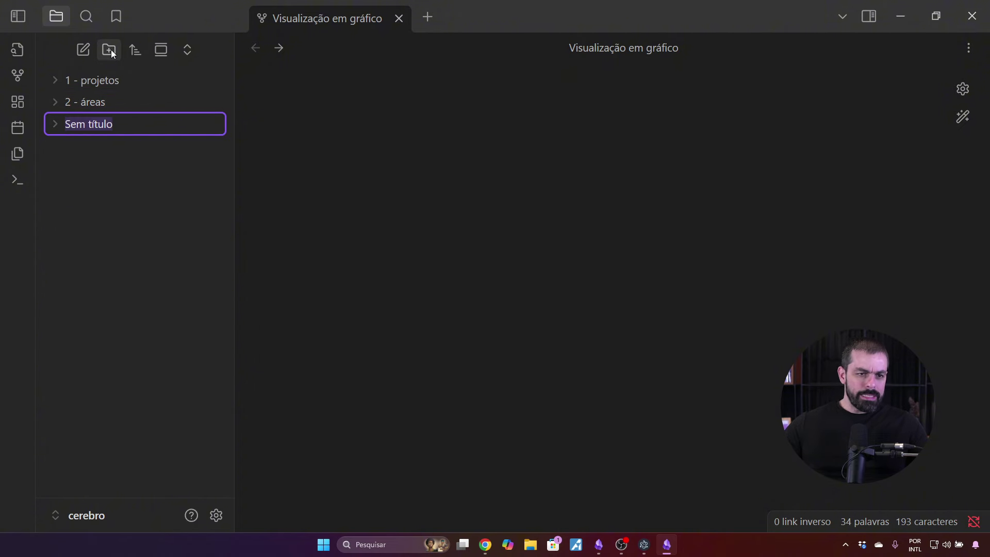
{"action": "type", "text": "3 "}
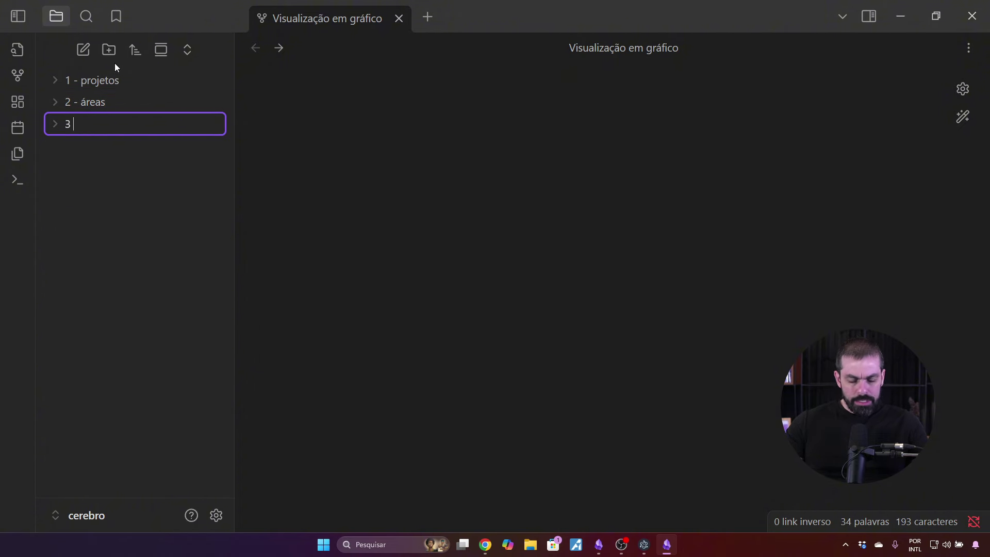
{"action": "type", "text": "- recursos"}
{"action": "key", "text": "Return"}
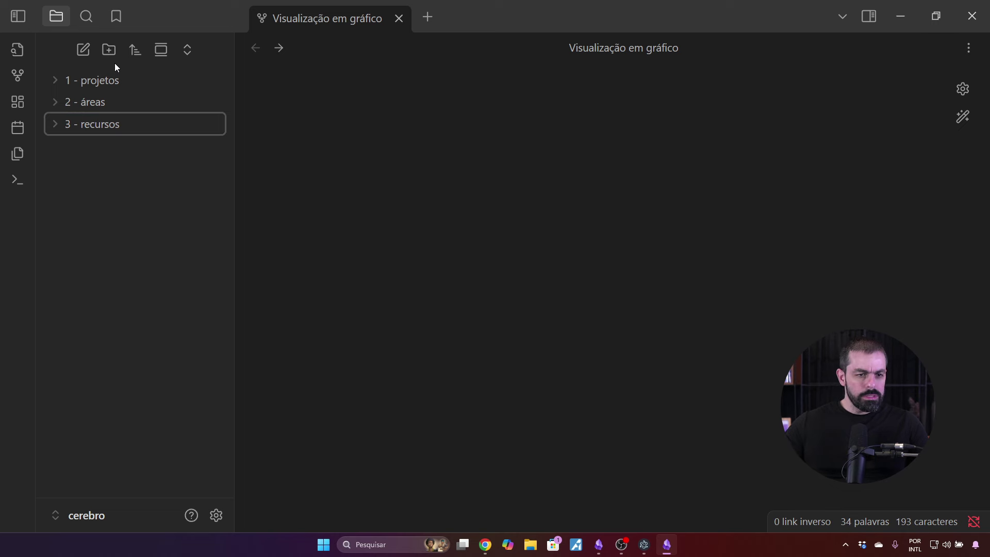
Create a fourth vault folder named "4 - arquivos"
{"action": "left_click", "coordinate": [112, 51]}
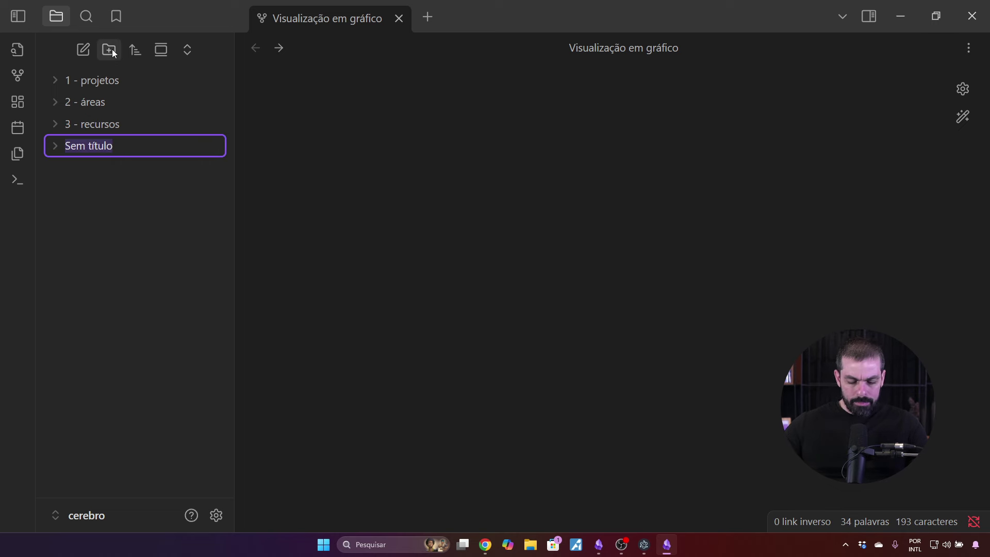
{"action": "type", "text": "4 - arquivos"}
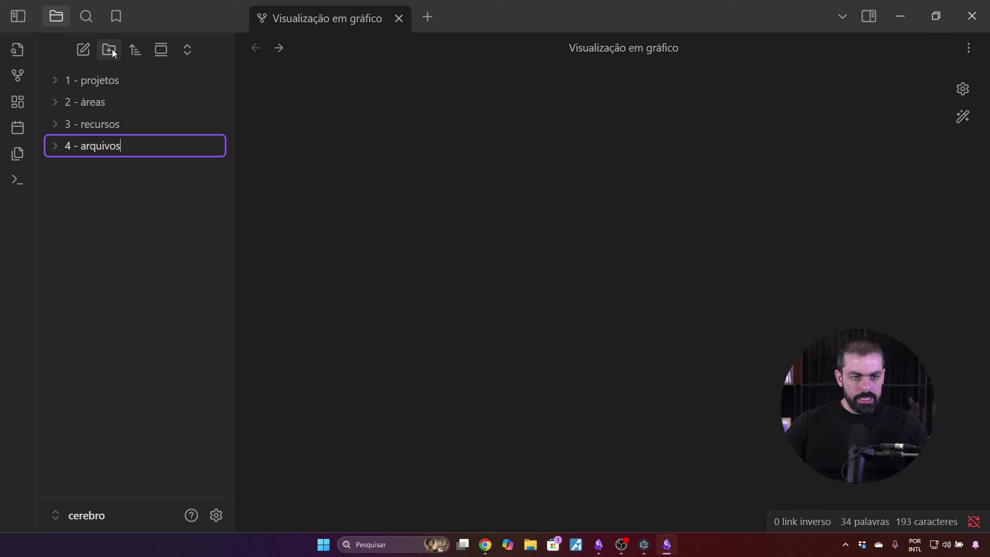
{"action": "key", "text": "Return"}
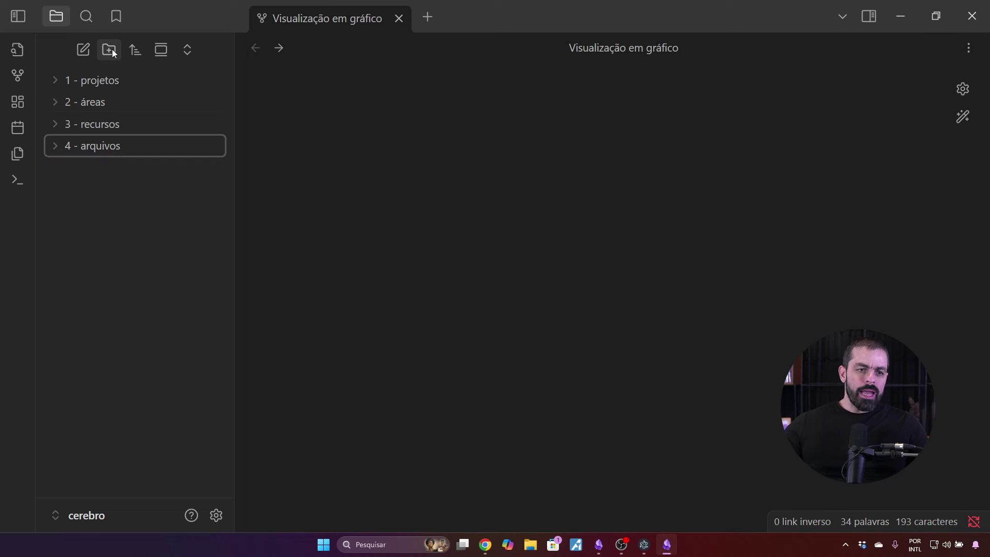
Create a fifth vault folder named "5 - caixa de entrada"
{"action": "left_click", "coordinate": [111, 49]}
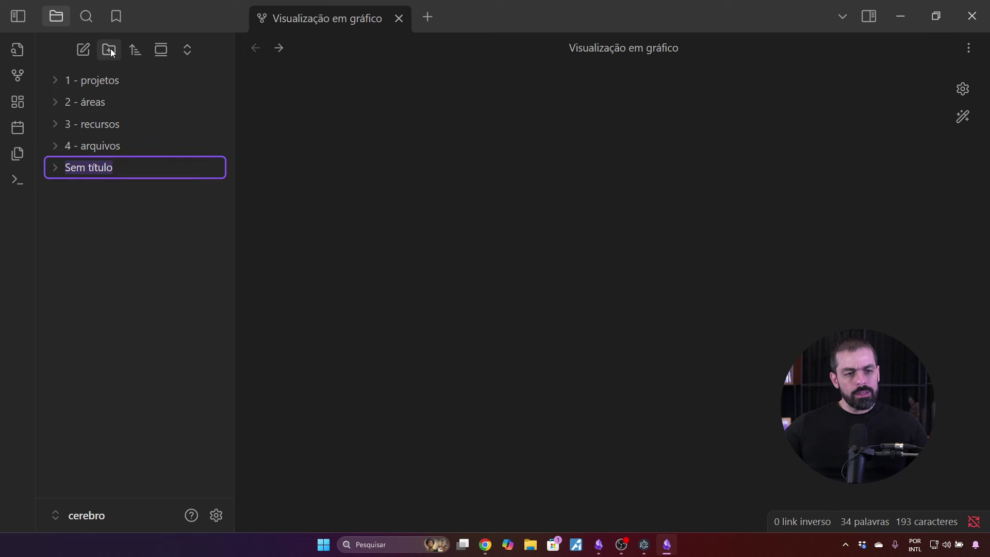
{"action": "type", "text": "5 -"}
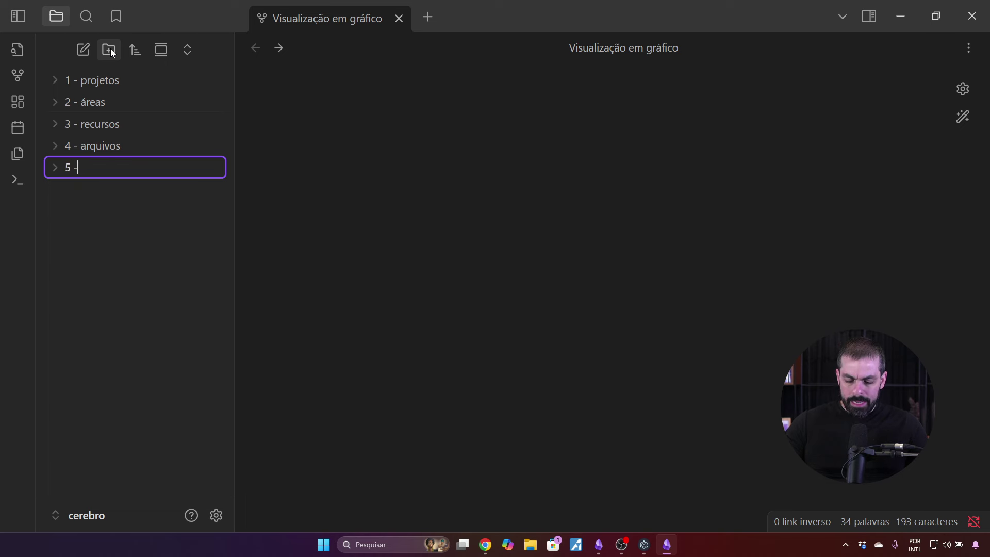
{"action": "type", "text": " caixa"}
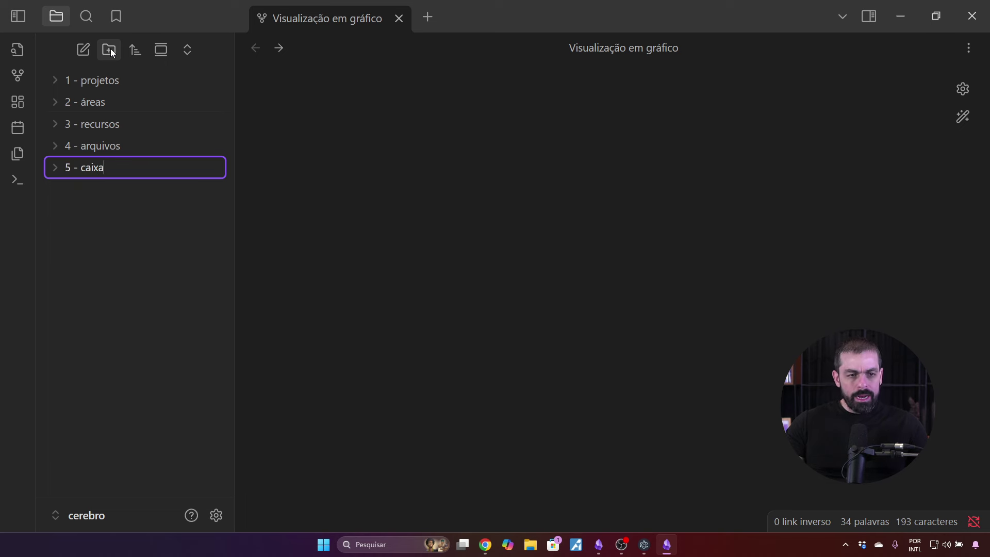
{"action": "type", "text": " de entradad"}
{"action": "key", "text": "Return"}
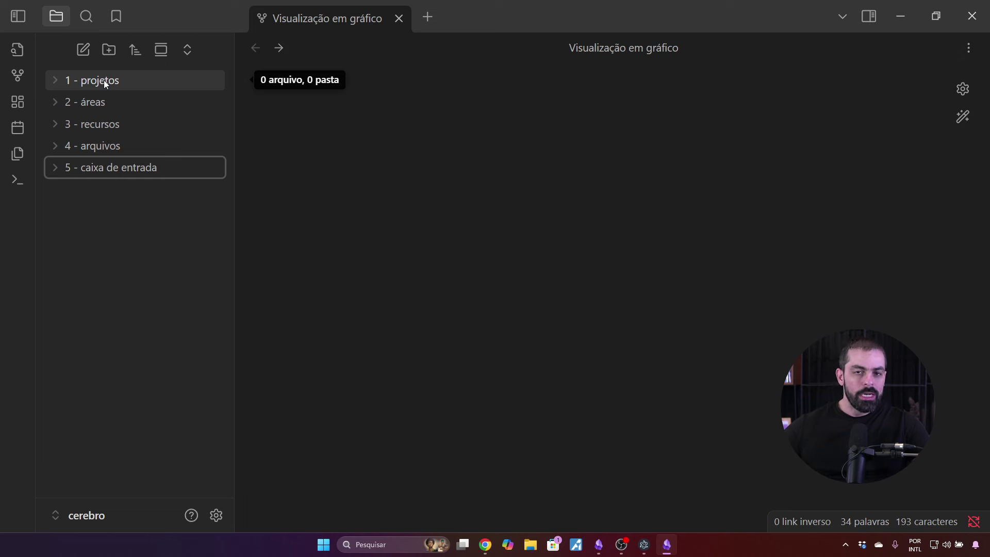
{"action": "left_click", "coordinate": [104, 149]}
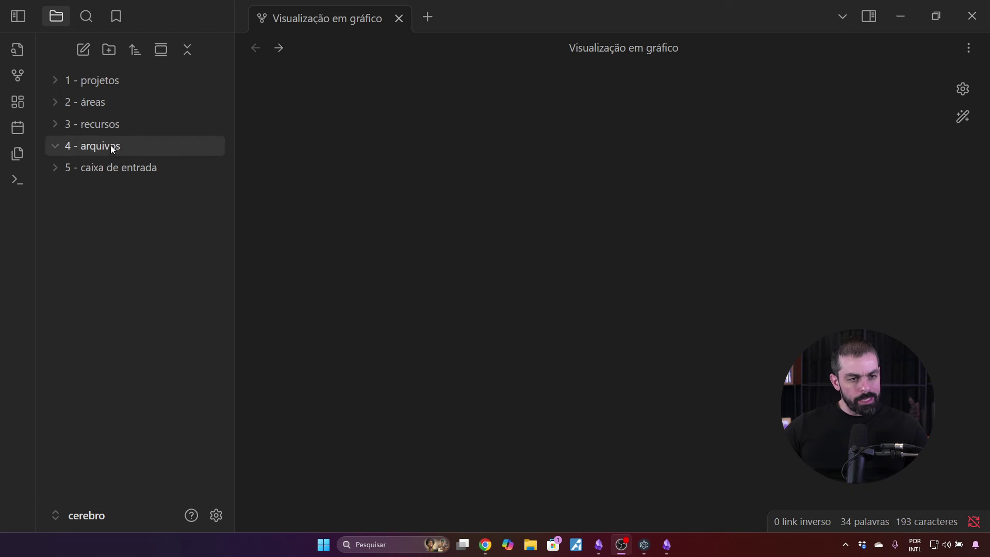
{"action": "left_click", "coordinate": [53, 81]}
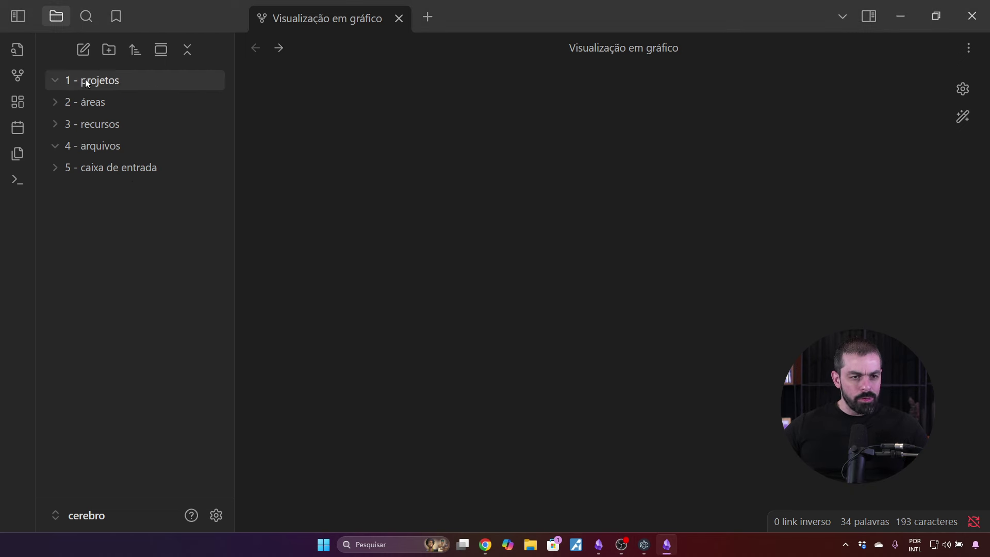
{"action": "mouse_move", "coordinate": [98, 145]}
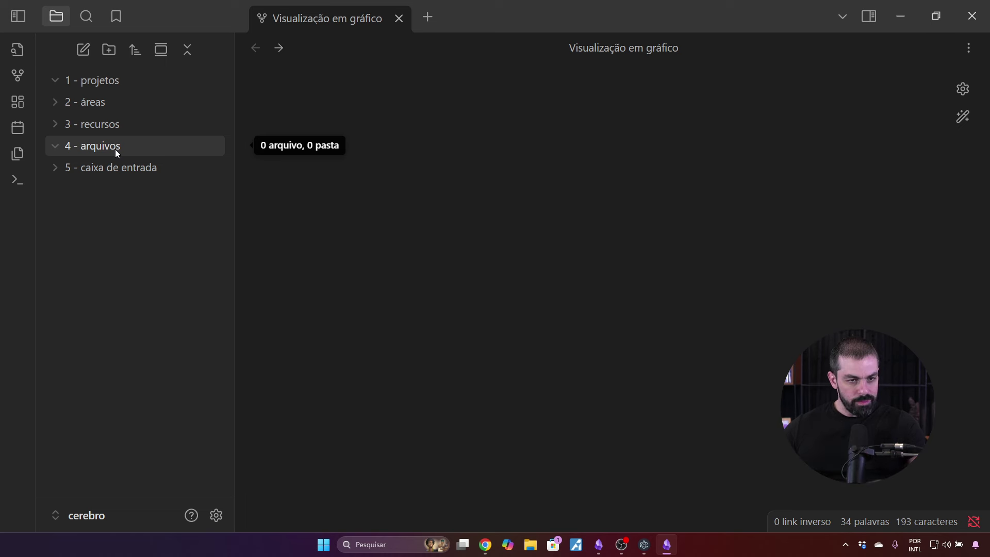
{"action": "left_click", "coordinate": [607, 154]}
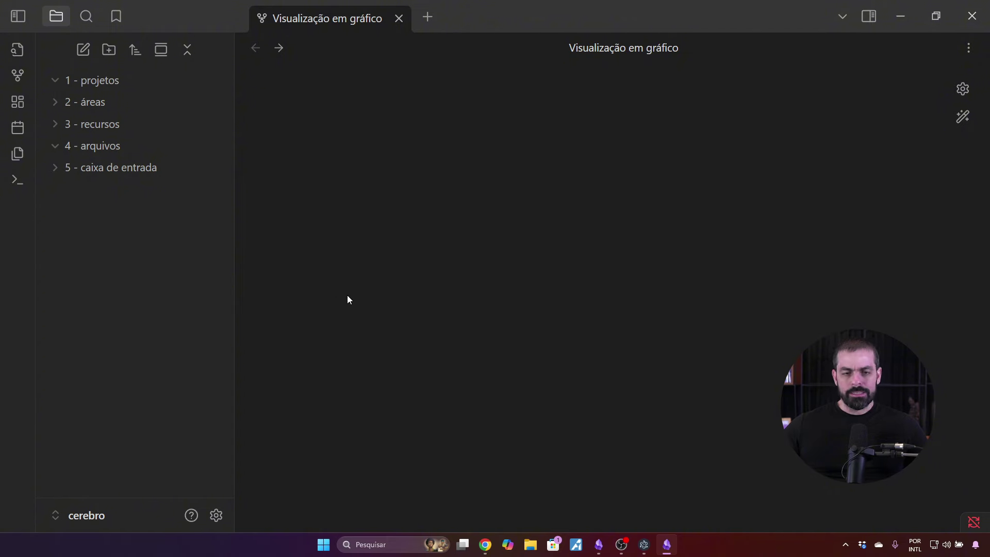
Turn on community plugins in the vault's settings for unofficial plugins
{"action": "left_click", "coordinate": [217, 514]}
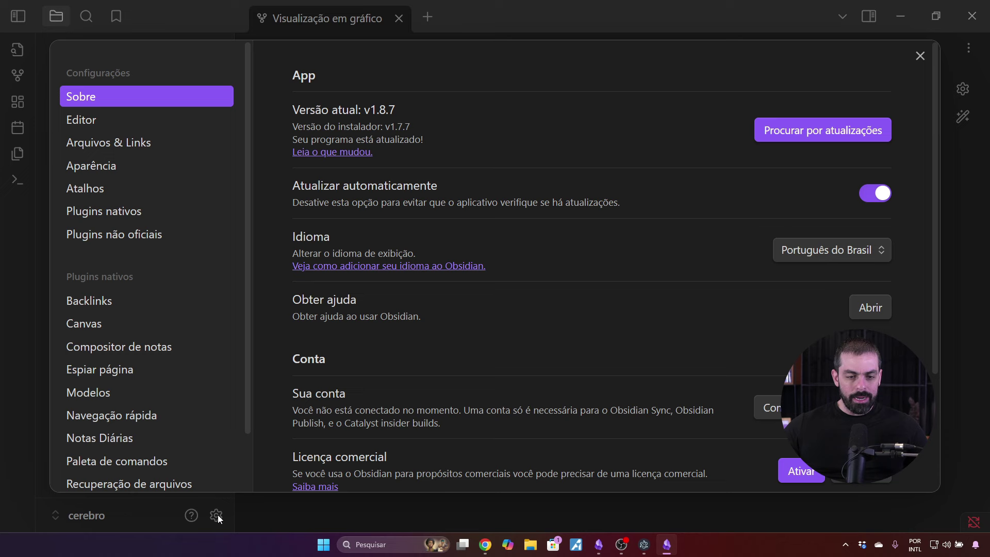
{"action": "left_click", "coordinate": [920, 56]}
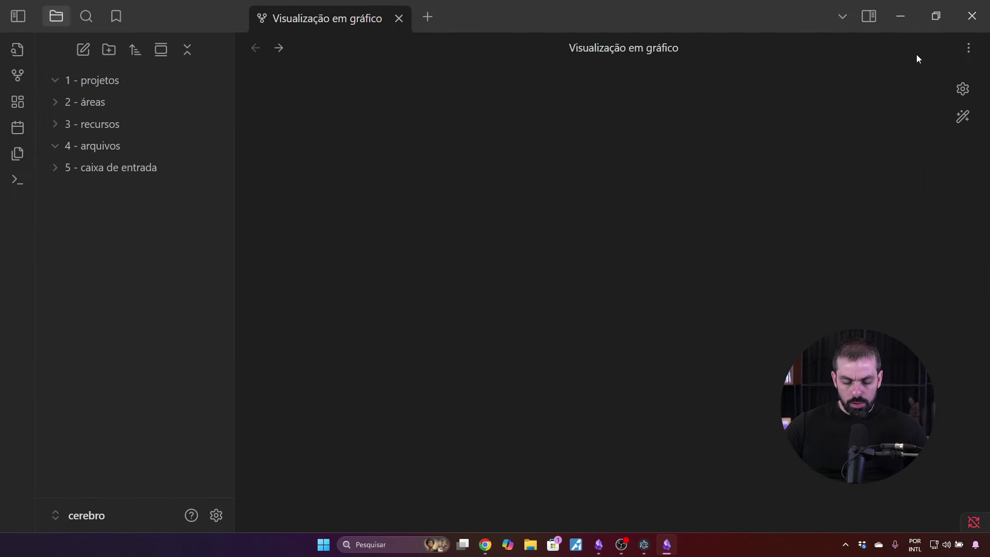
{"action": "key", "text": "ctrl+comma"}
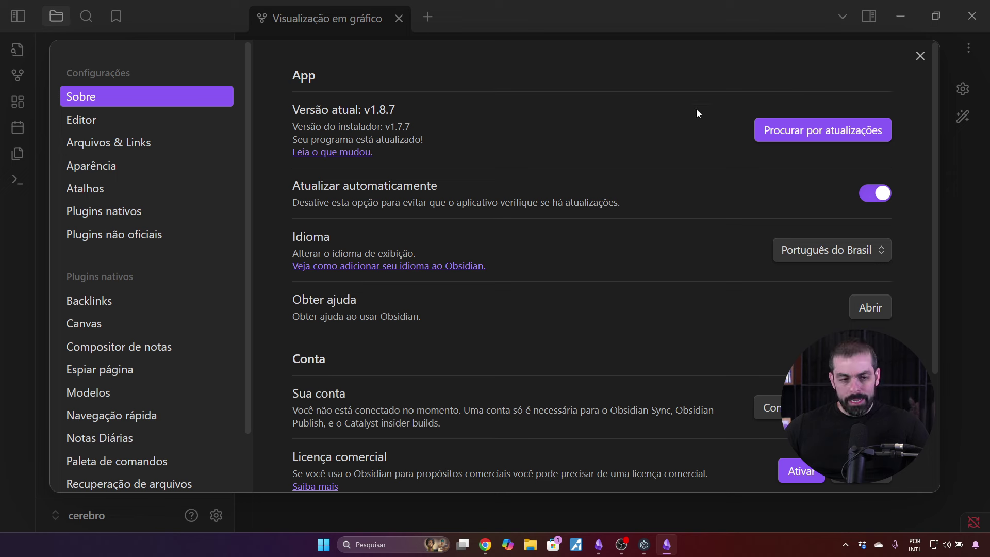
{"action": "left_click", "coordinate": [122, 234]}
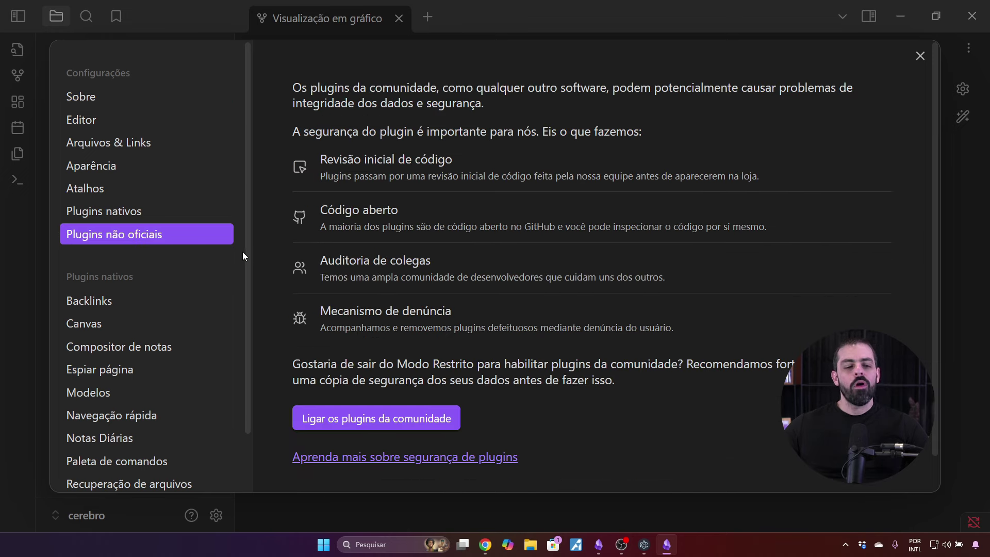
{"action": "left_click", "coordinate": [393, 420]}
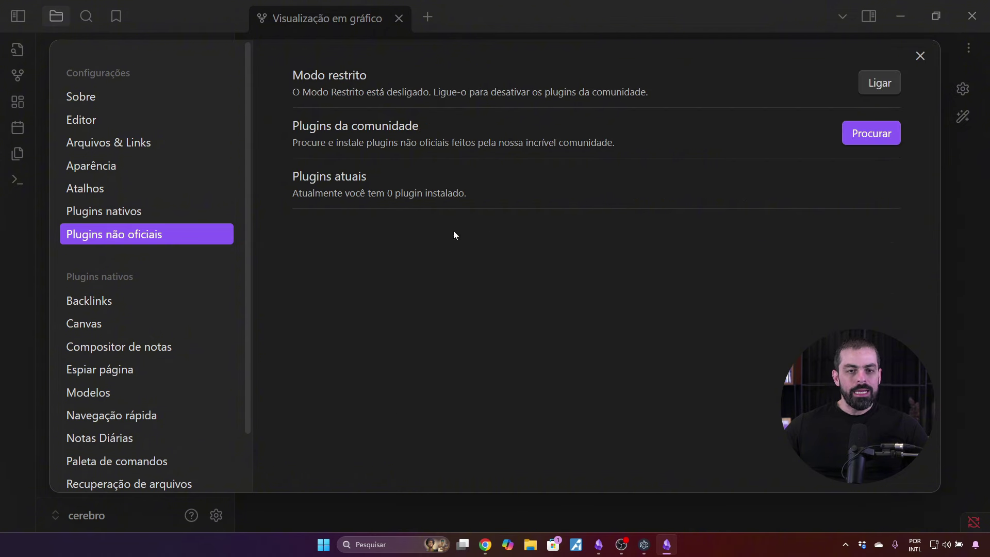
Install and enable the Excalidraw community plugin and dismiss its welcome message
{"action": "left_click", "coordinate": [878, 135]}
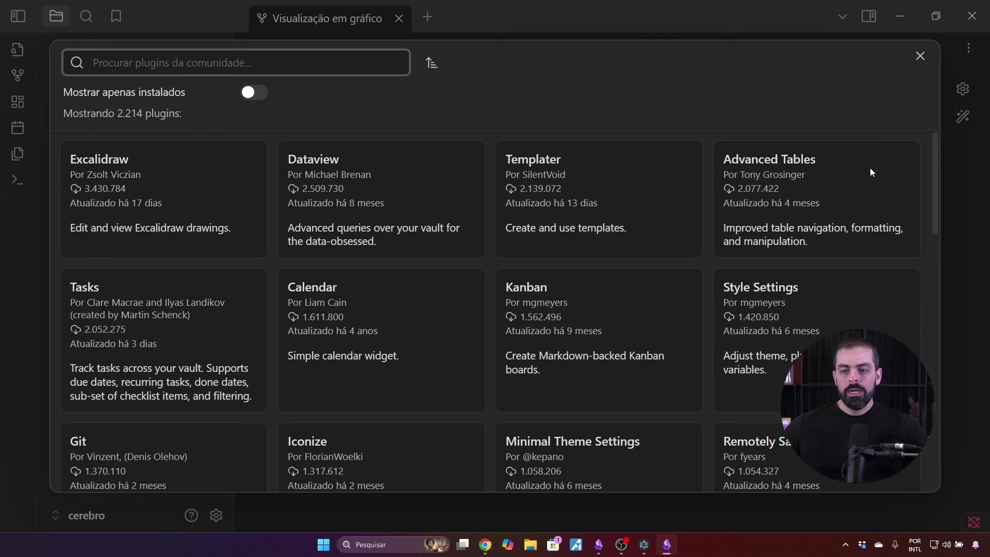
{"action": "left_click", "coordinate": [152, 192]}
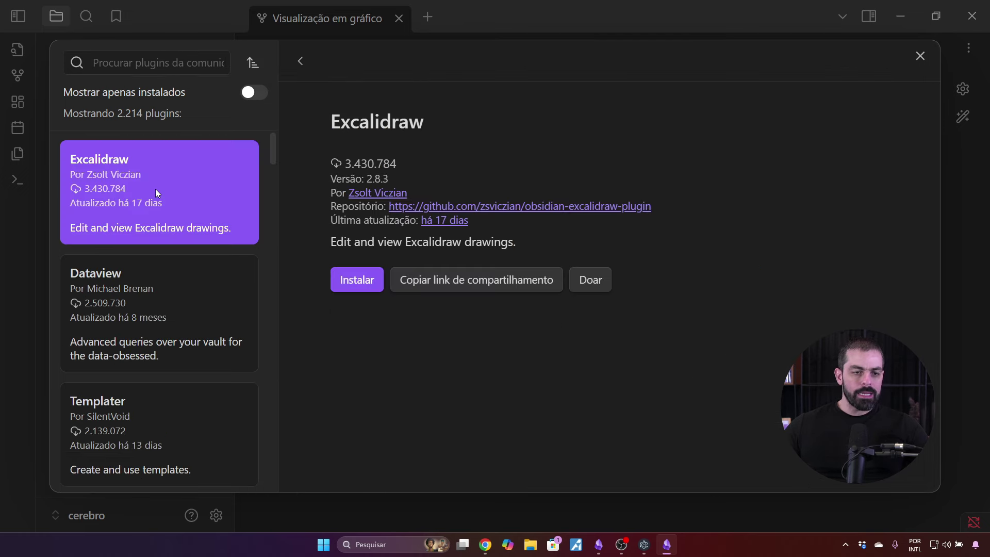
{"action": "left_click", "coordinate": [356, 281]}
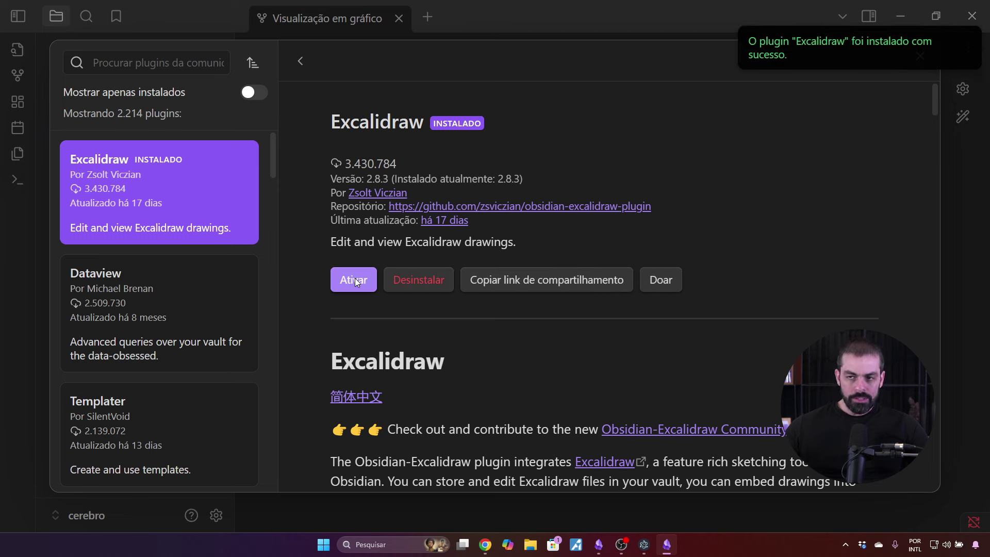
{"action": "scroll", "coordinate": [184, 281], "scroll_direction": "down", "scroll_amount": 5}
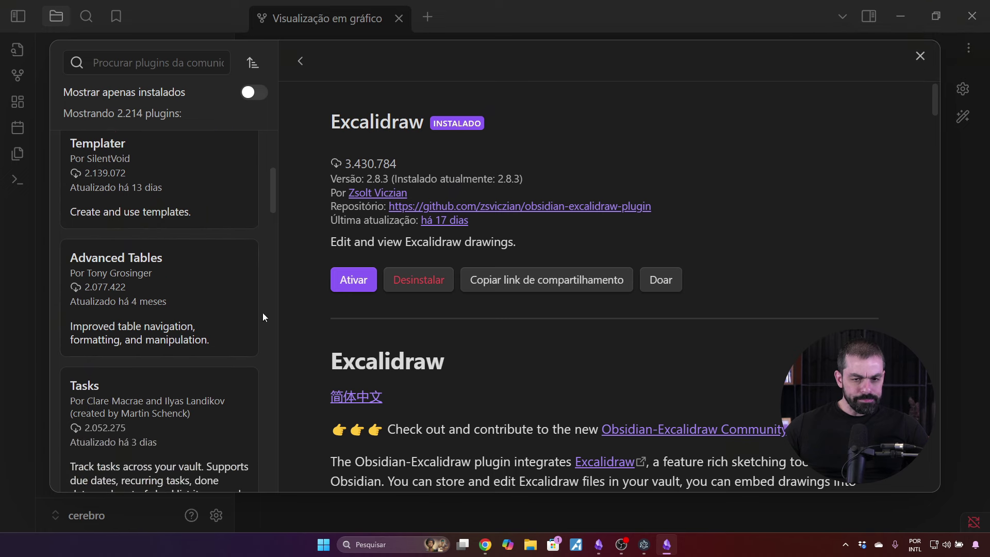
{"action": "left_click", "coordinate": [353, 280]}
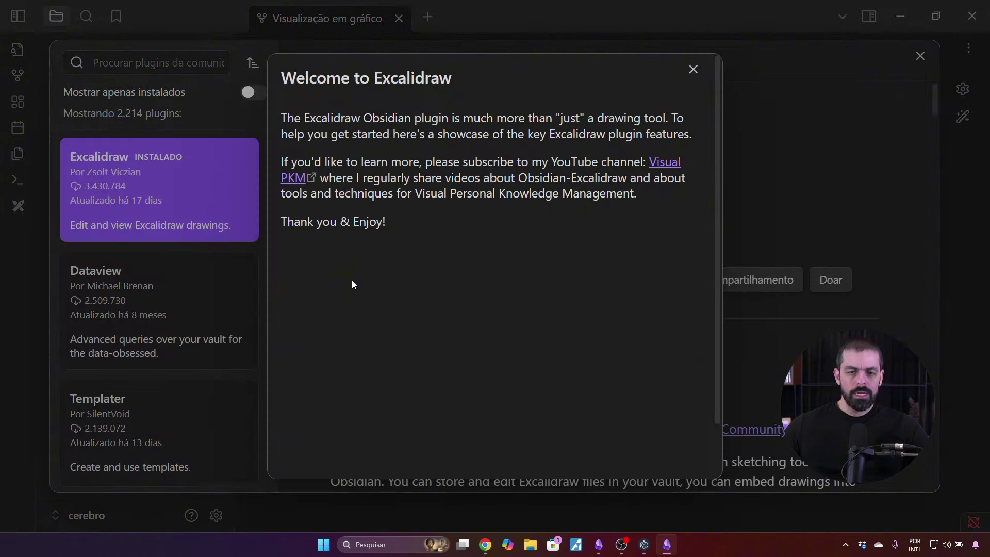
{"action": "left_click", "coordinate": [693, 70]}
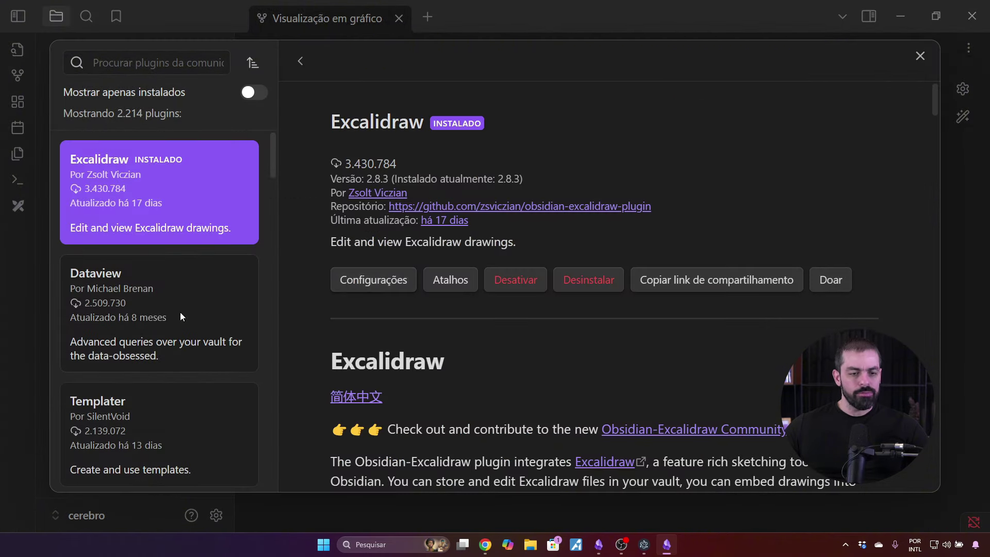
Find the Iconize plugin among the community plugins and install it
{"action": "scroll", "coordinate": [170, 310], "scroll_direction": "down", "scroll_amount": 1}
{"action": "scroll", "coordinate": [160, 308], "scroll_direction": "down", "scroll_amount": 10}
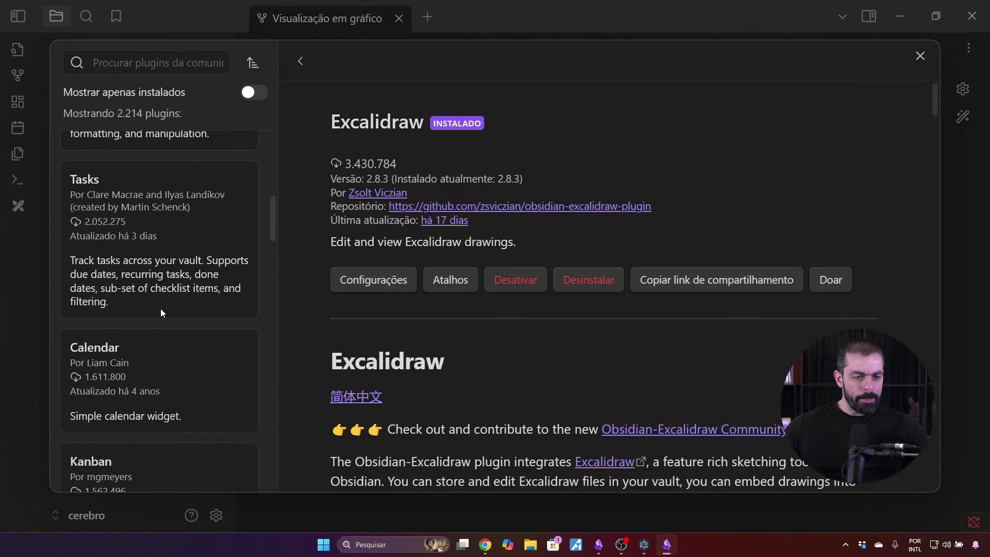
{"action": "scroll", "coordinate": [161, 311], "scroll_direction": "down", "scroll_amount": 5}
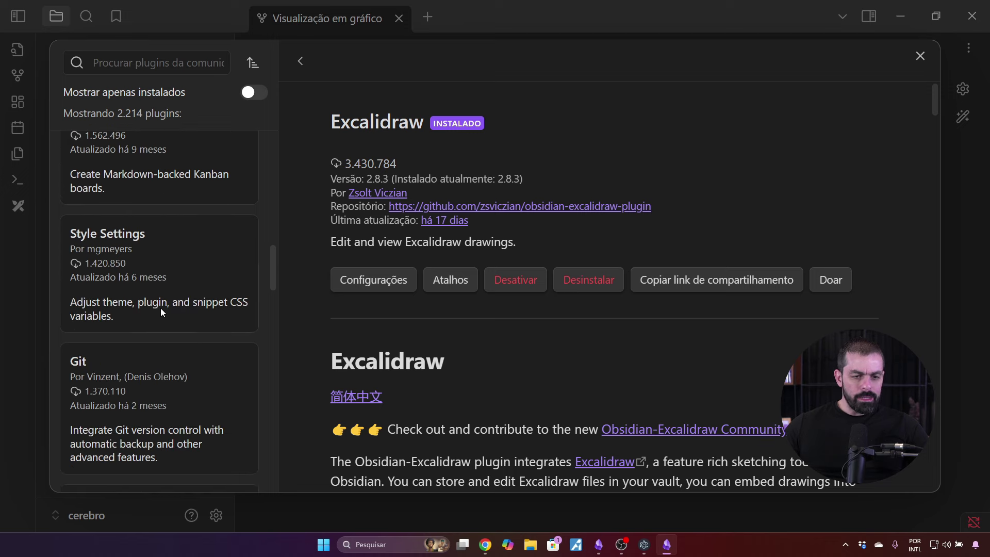
{"action": "scroll", "coordinate": [161, 312], "scroll_direction": "down", "scroll_amount": 5}
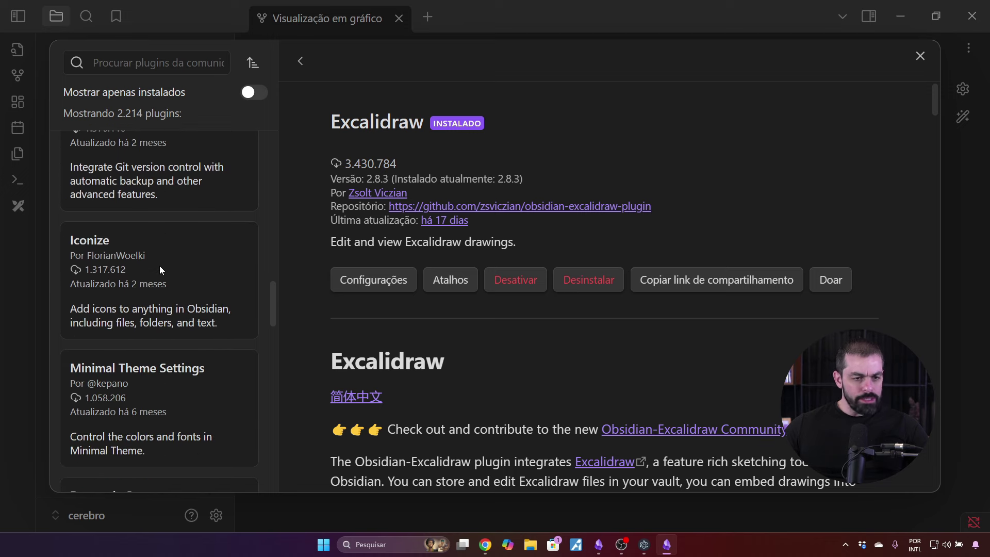
{"action": "left_click", "coordinate": [153, 264]}
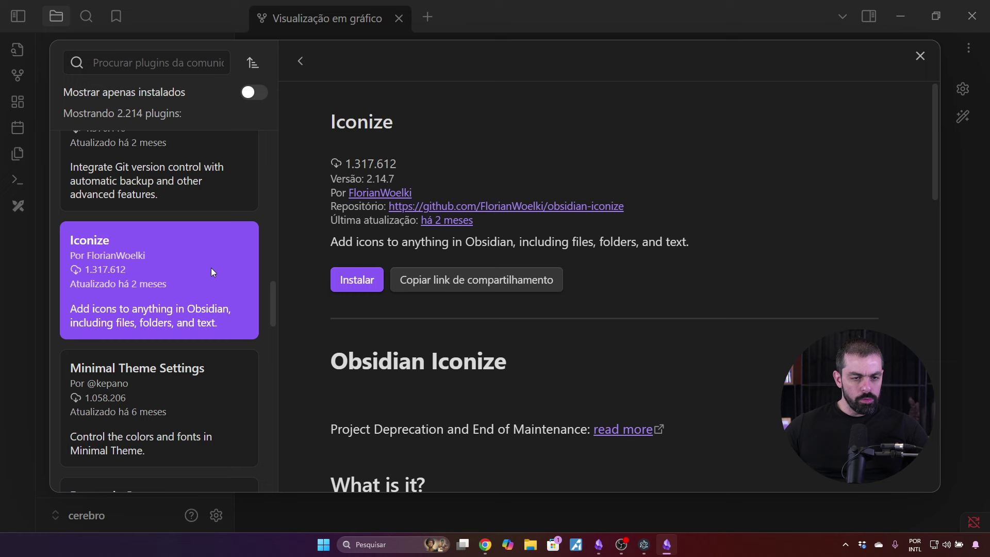
{"action": "left_click", "coordinate": [364, 279]}
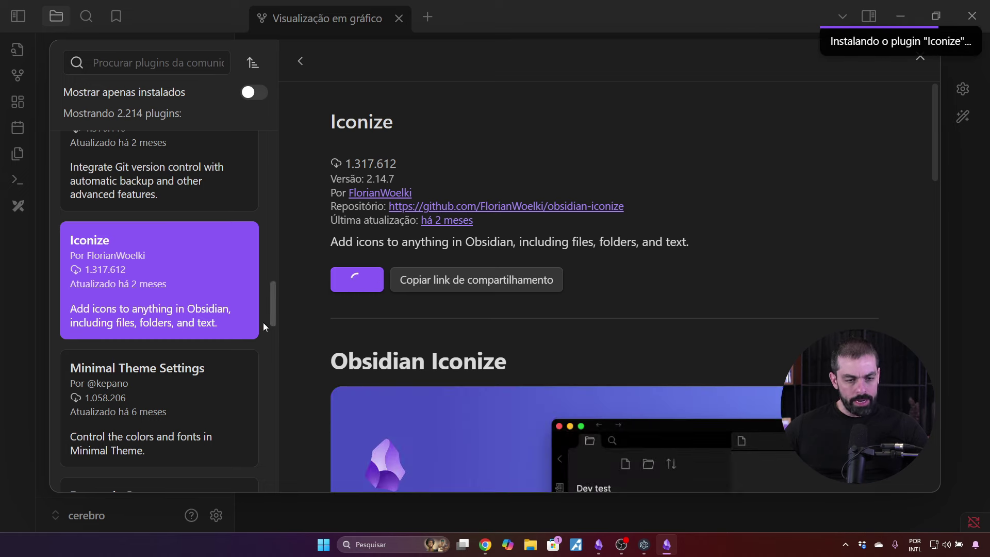
Install and enable the Copilot community plugin, found by searching for "cop", and return to the list of installed plugins
{"action": "scroll", "coordinate": [139, 317], "scroll_direction": "down", "scroll_amount": 3}
{"action": "scroll", "coordinate": [140, 317], "scroll_direction": "down", "scroll_amount": 7}
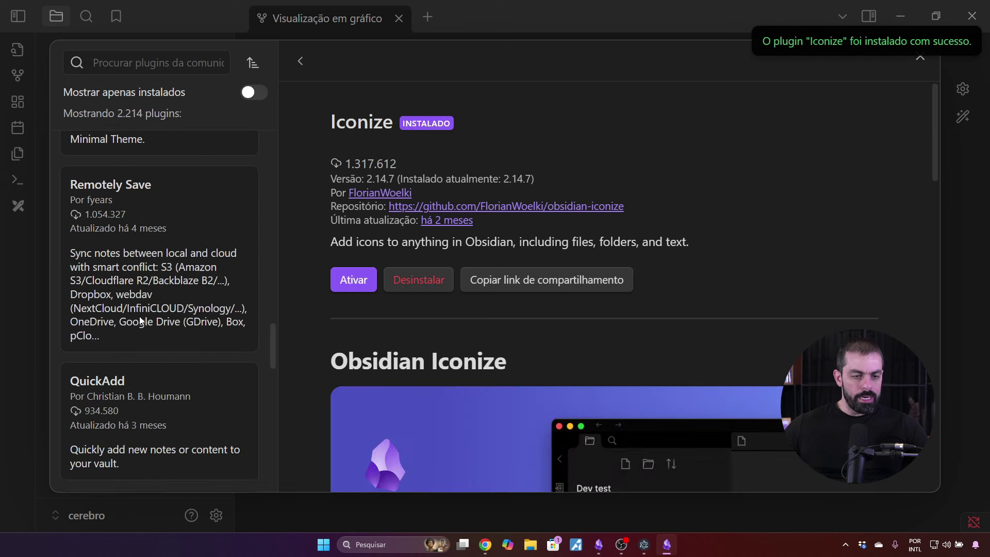
{"action": "scroll", "coordinate": [142, 320], "scroll_direction": "down", "scroll_amount": 3}
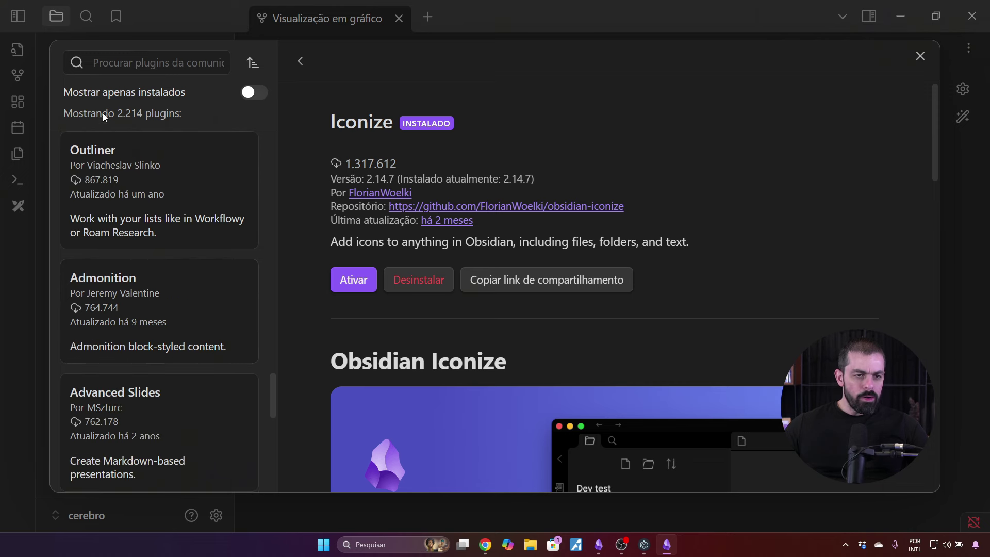
{"action": "left_click", "coordinate": [134, 60]}
{"action": "type", "text": "cop"}
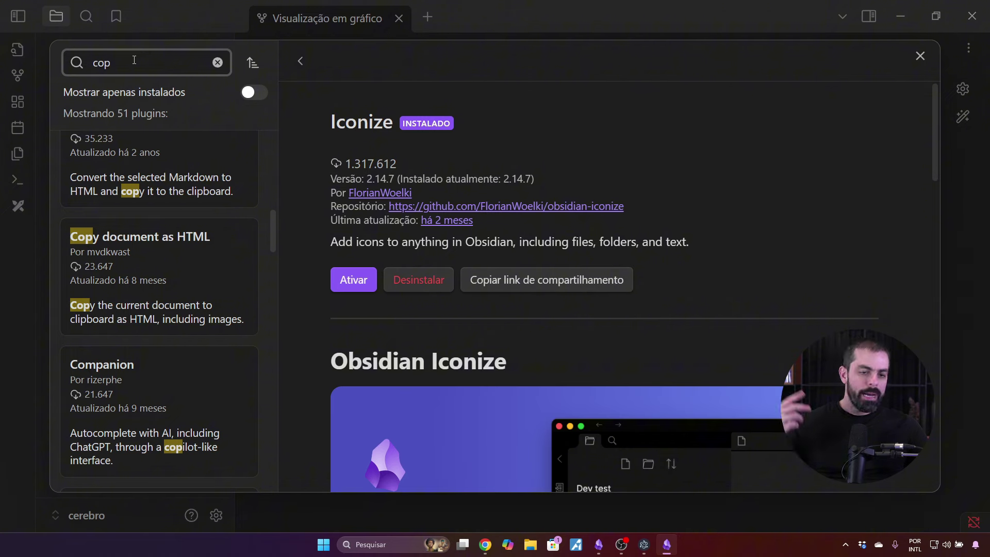
{"action": "scroll", "coordinate": [164, 256], "scroll_direction": "down", "scroll_amount": 2}
{"action": "scroll", "coordinate": [169, 242], "scroll_direction": "up", "scroll_amount": 10}
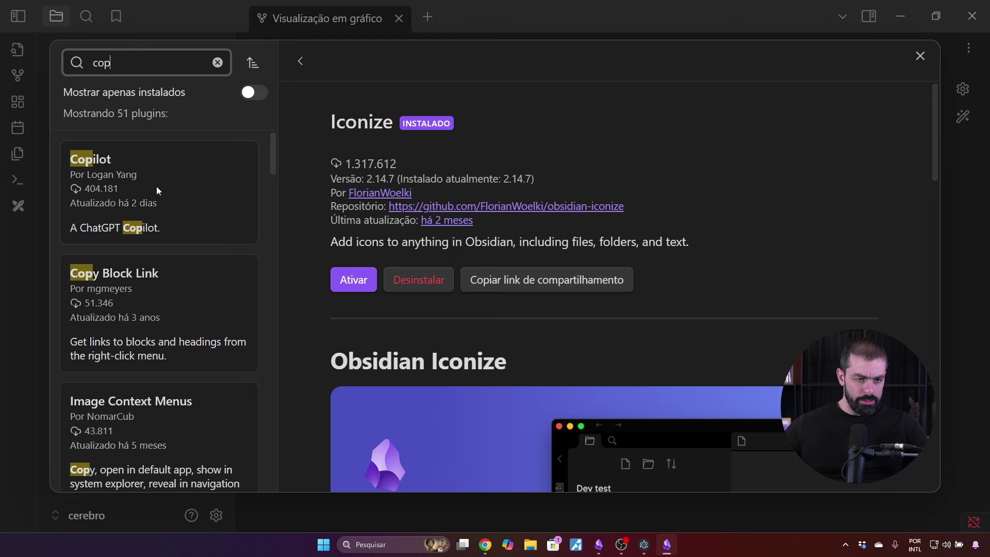
{"action": "left_click", "coordinate": [156, 186]}
{"action": "left_click", "coordinate": [359, 284]}
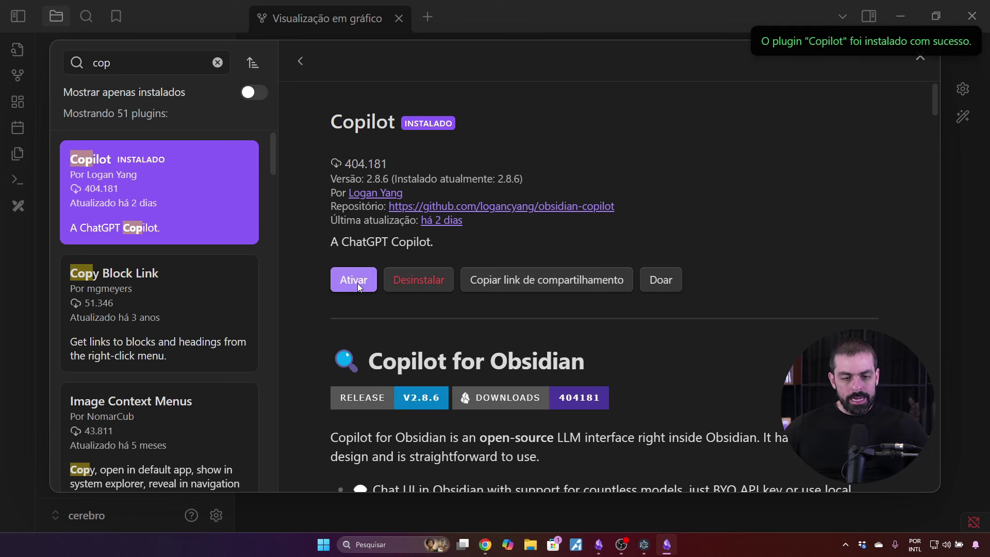
{"action": "left_click", "coordinate": [357, 283]}
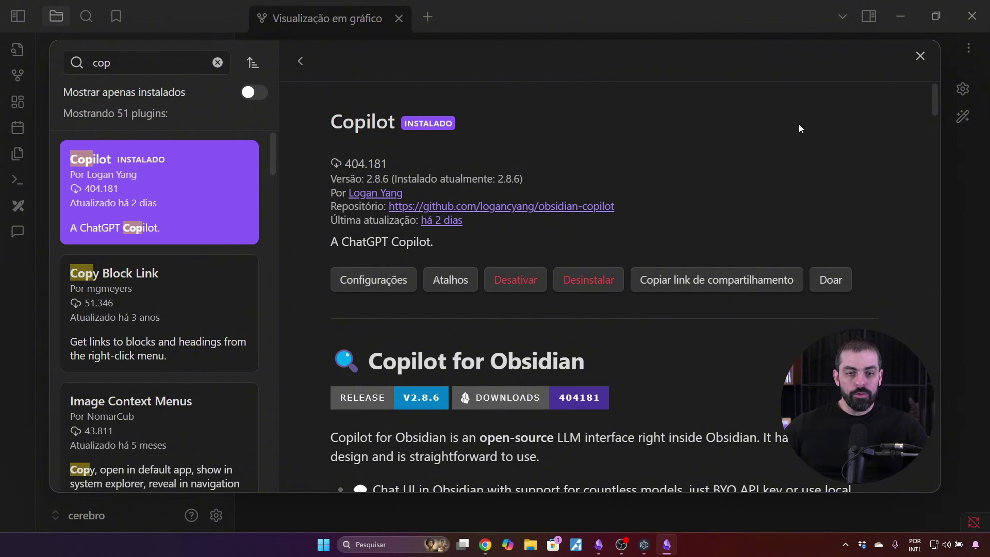
{"action": "left_click", "coordinate": [920, 56]}
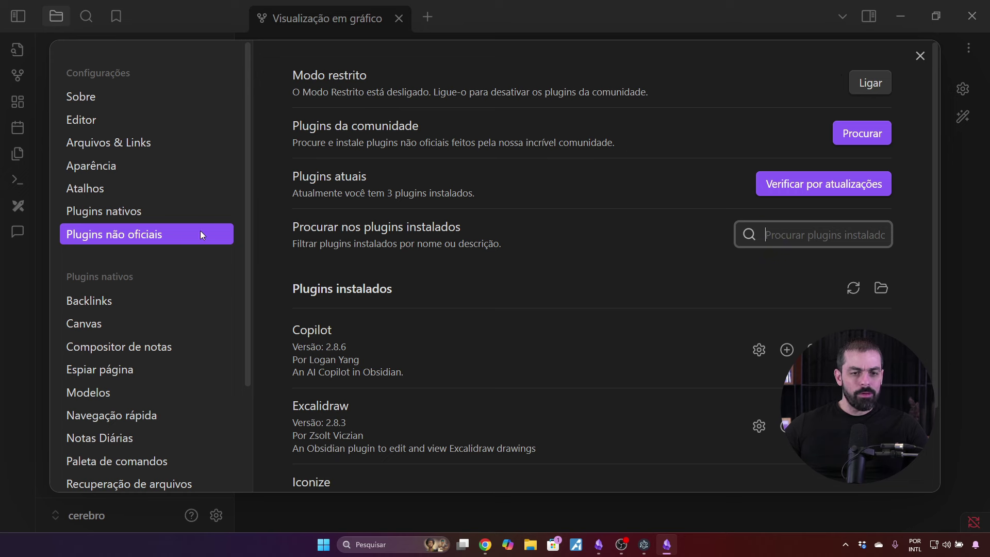
{"action": "scroll", "coordinate": [512, 320], "scroll_direction": "down", "scroll_amount": 2}
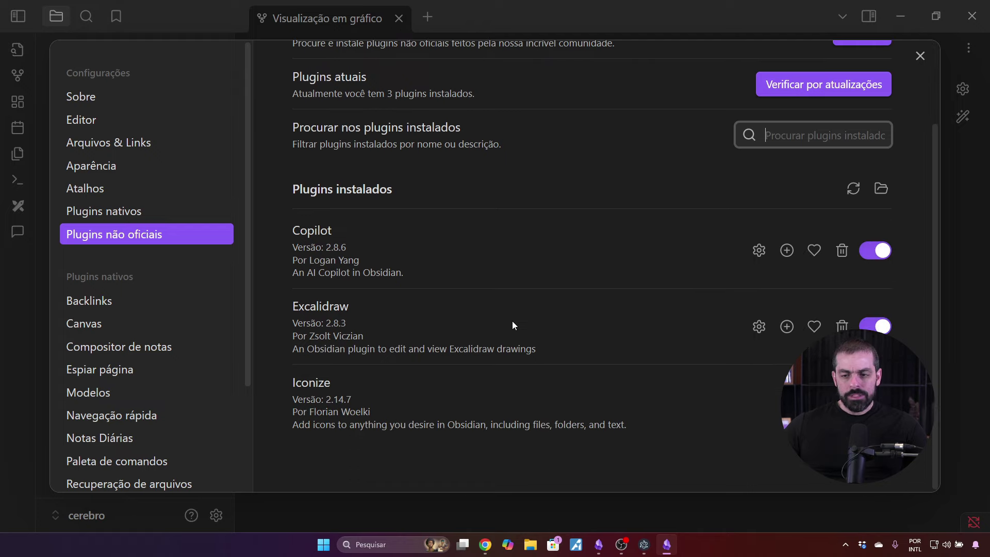
Look through the Excalidraw plugin's settings sections and close the settings
{"action": "mouse_move", "coordinate": [827, 379]}
{"action": "left_mouse_down"}
{"action": "mouse_move", "coordinate": [587, 388]}
{"action": "mouse_move", "coordinate": [806, 411]}
{"action": "mouse_move", "coordinate": [827, 392]}
{"action": "left_mouse_up"}
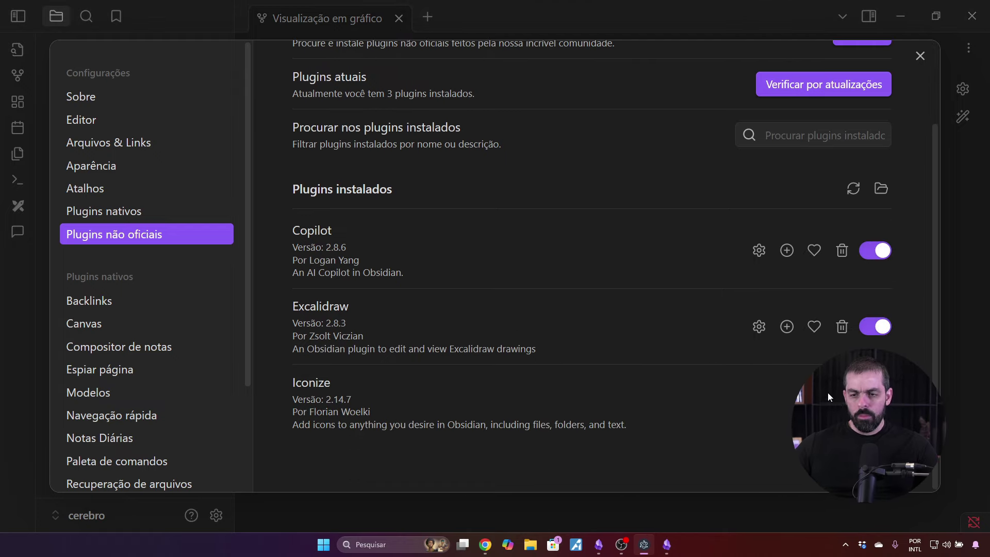
{"action": "left_click", "coordinate": [759, 326]}
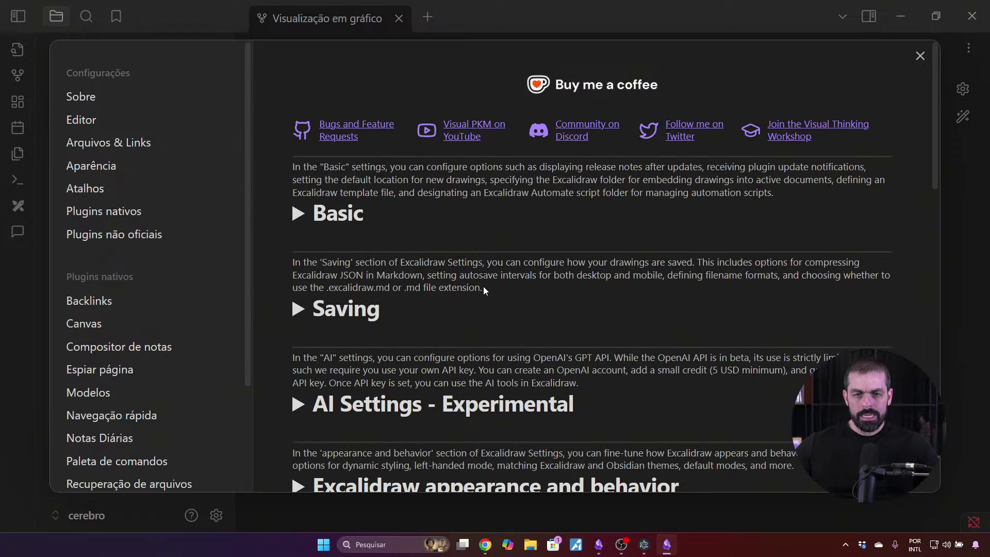
{"action": "scroll", "coordinate": [405, 249], "scroll_direction": "down", "scroll_amount": 10}
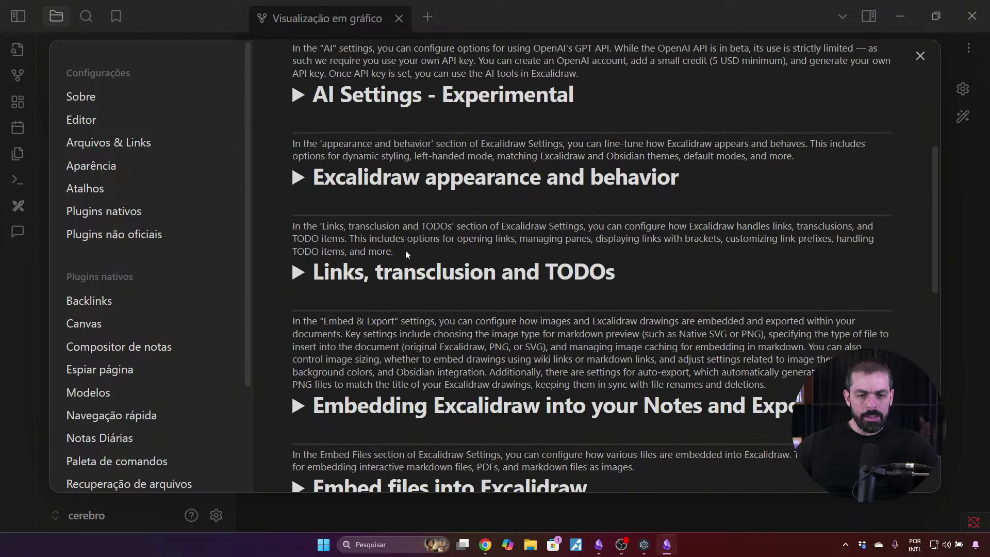
{"action": "scroll", "coordinate": [406, 255], "scroll_direction": "up", "scroll_amount": 6}
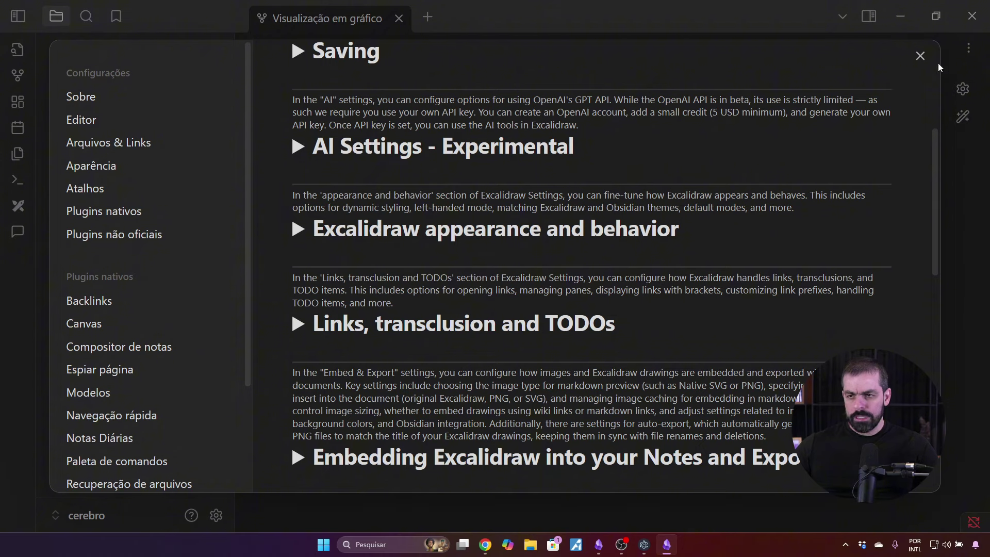
{"action": "left_click", "coordinate": [920, 56]}
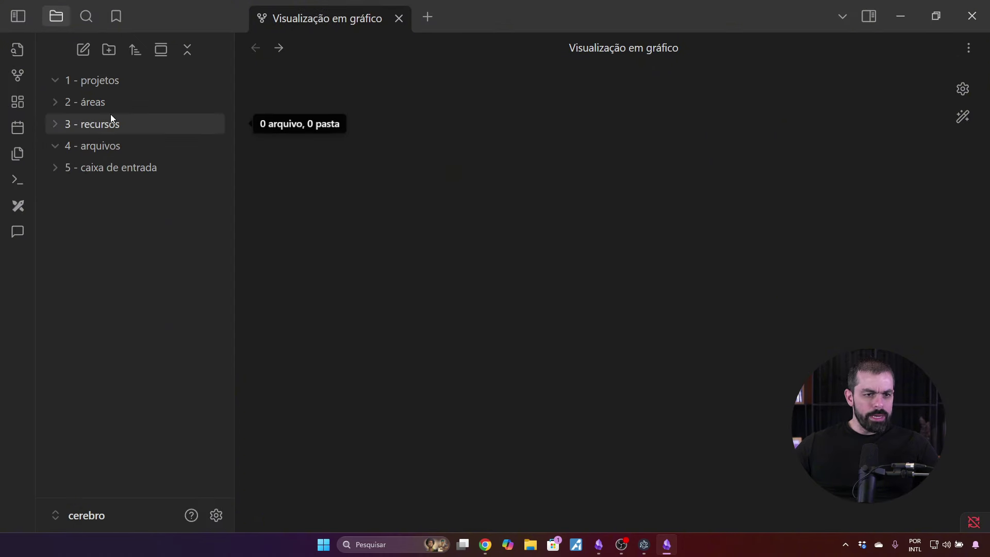
Create a folder named "Youtube - Segundo Cérebro" inside the "1 - projetos" folder
{"action": "right_click", "coordinate": [100, 81]}
{"action": "left_click", "coordinate": [167, 119]}
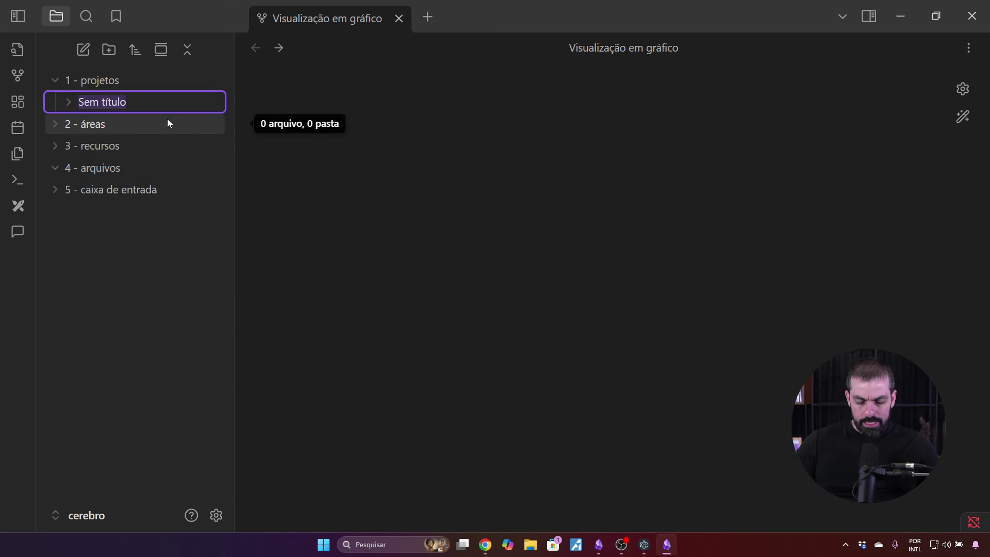
{"action": "type", "text": "Youtube -"}
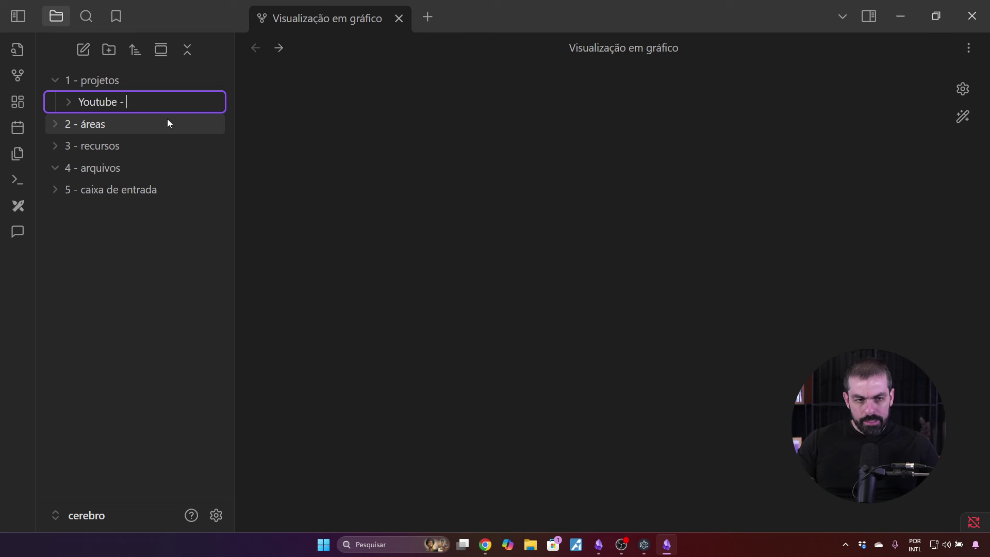
{"action": "type", "text": " Segundo"}
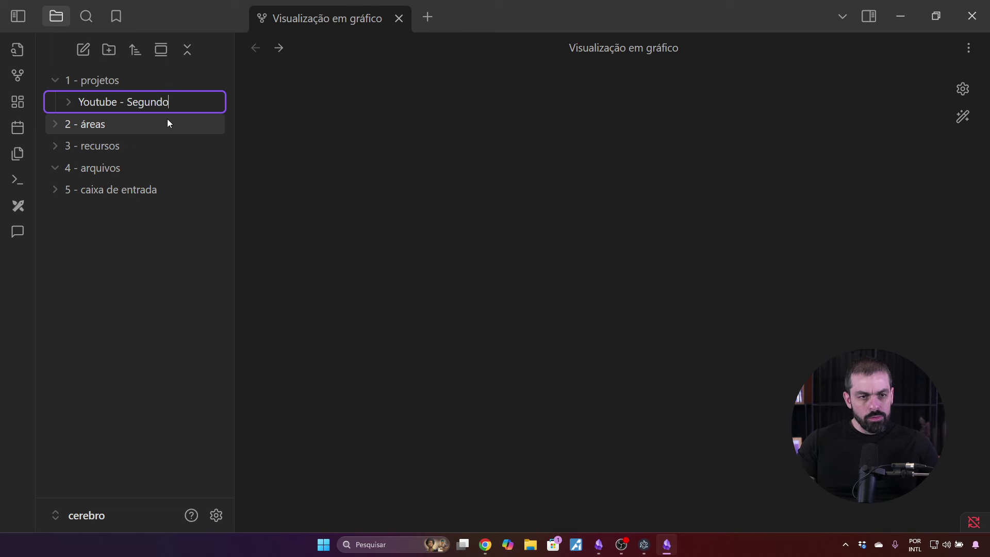
{"action": "type", "text": " Cér"}
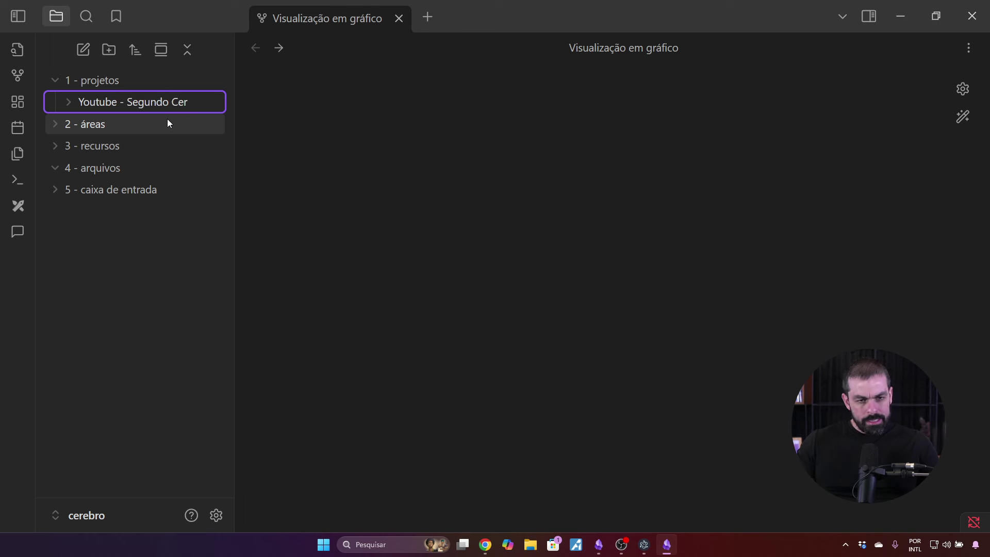
{"action": "key", "text": "BackSpace"}
{"action": "key", "text": "BackSpace"}
{"action": "type", "text": "é"}
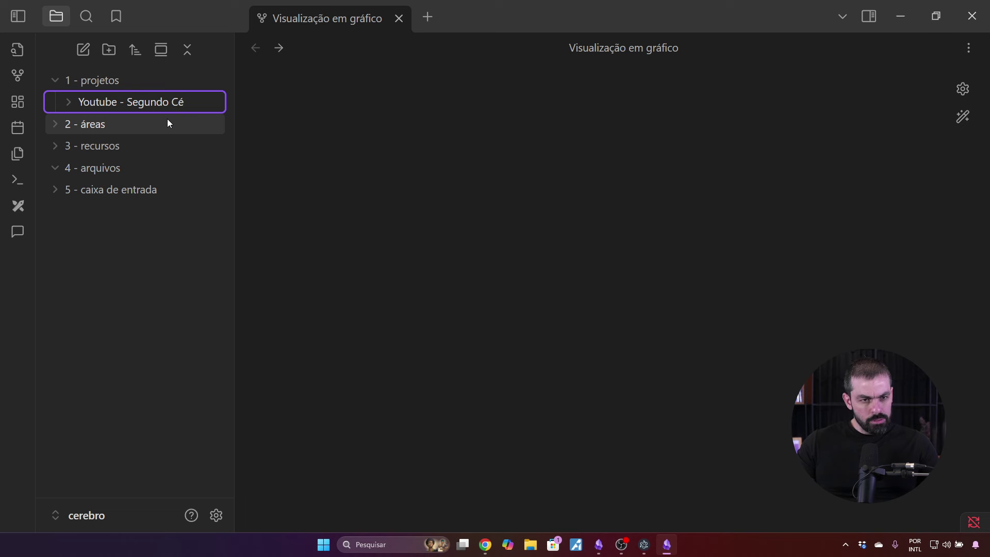
{"action": "type", "text": "rebro"}
{"action": "key", "text": "Return"}
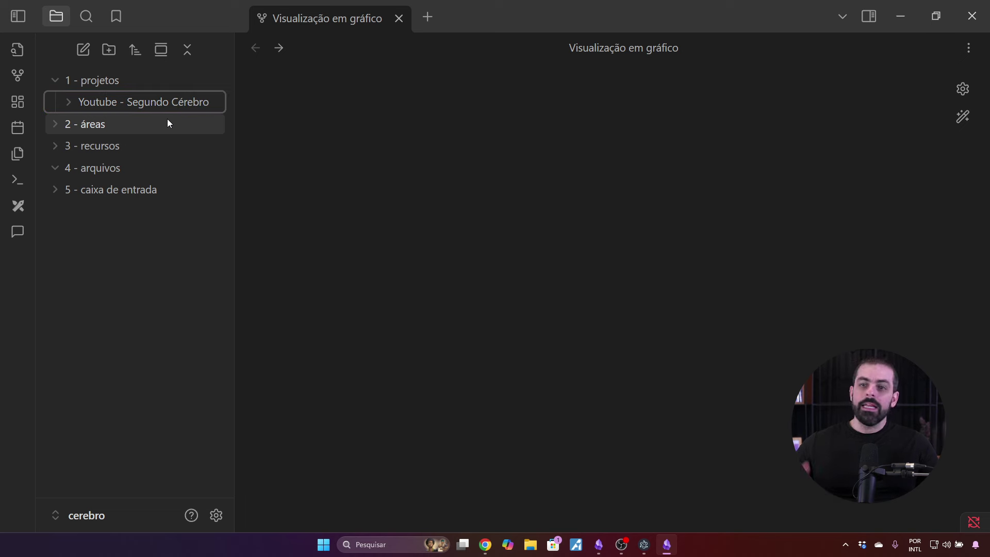
Create a new Excalidraw drawing in the "Youtube - Segundo Cérebro" folder and rename it "notas-inteligentes"
{"action": "right_click", "coordinate": [115, 105]}
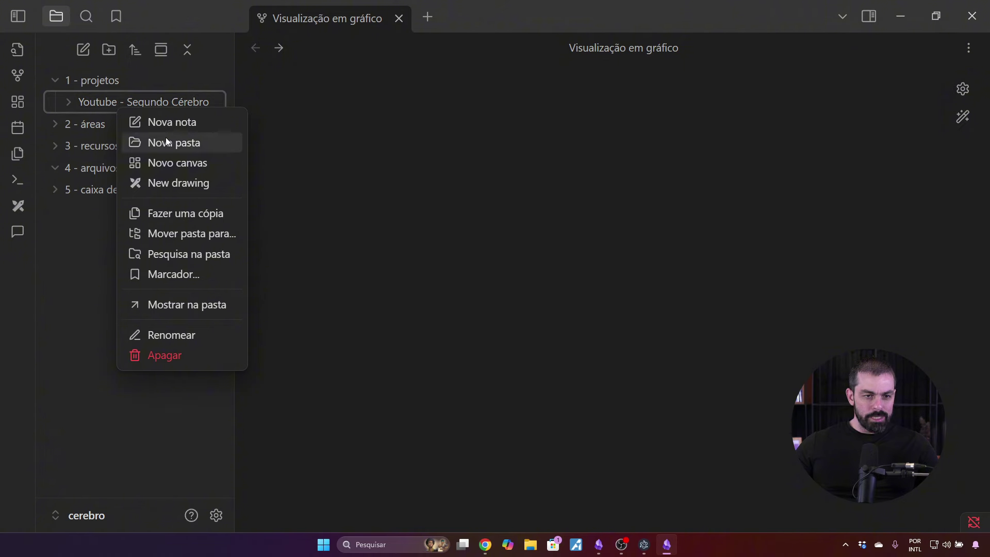
{"action": "left_click", "coordinate": [168, 183]}
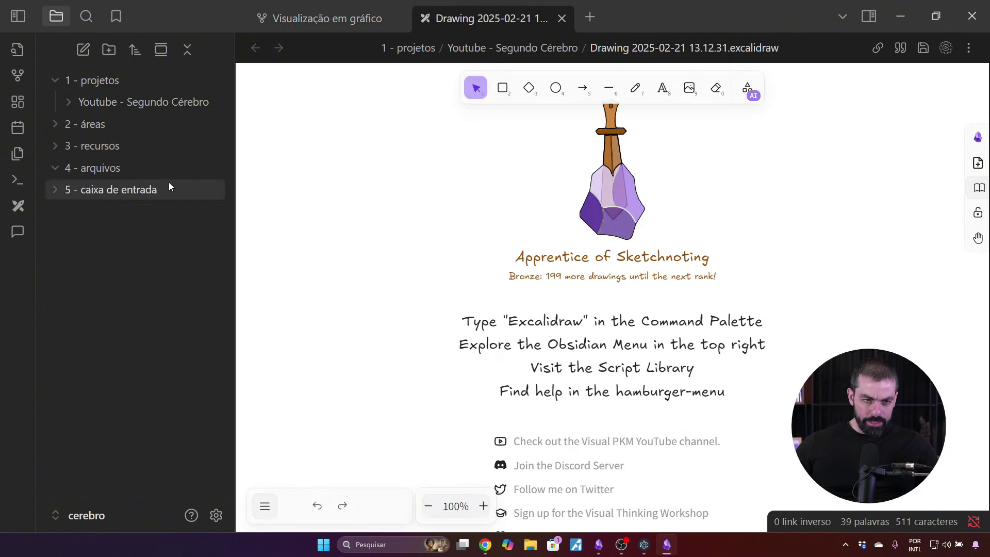
{"action": "left_click", "coordinate": [71, 102]}
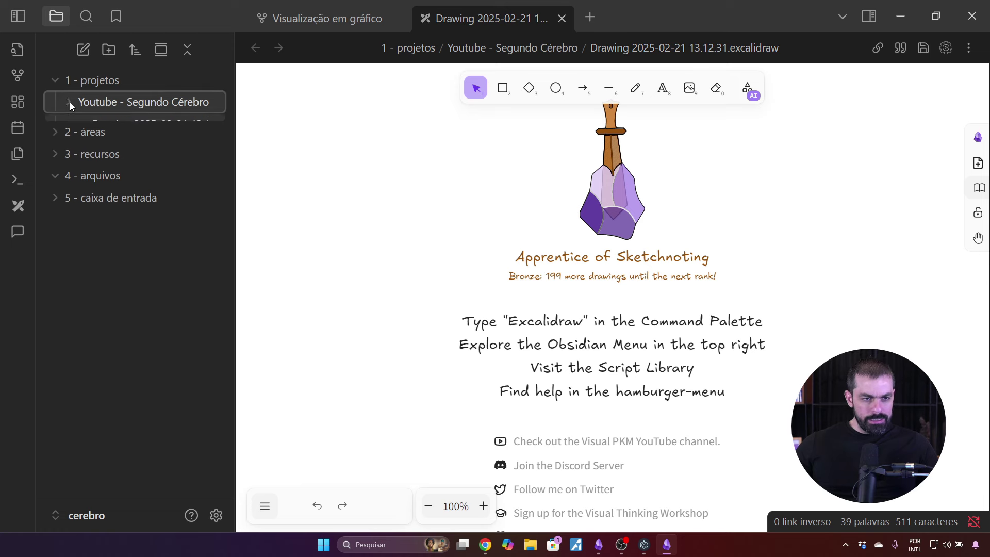
{"action": "left_click", "coordinate": [133, 126]}
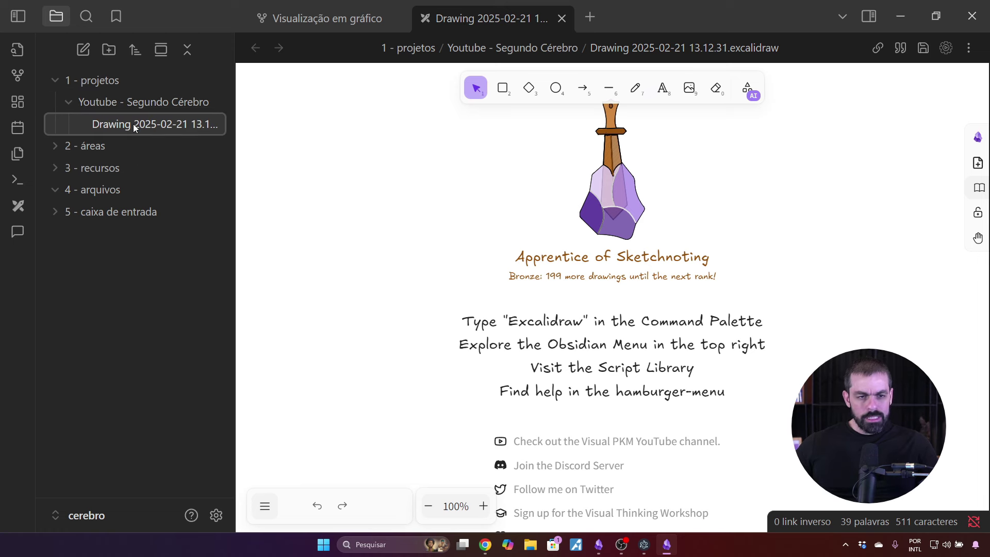
{"action": "key", "text": "F2"}
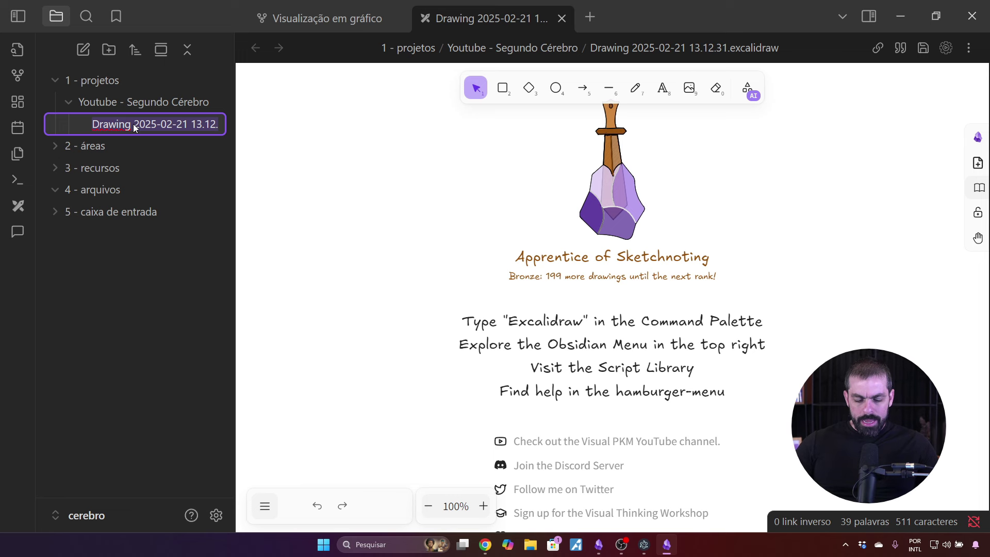
{"action": "type", "text": "not"}
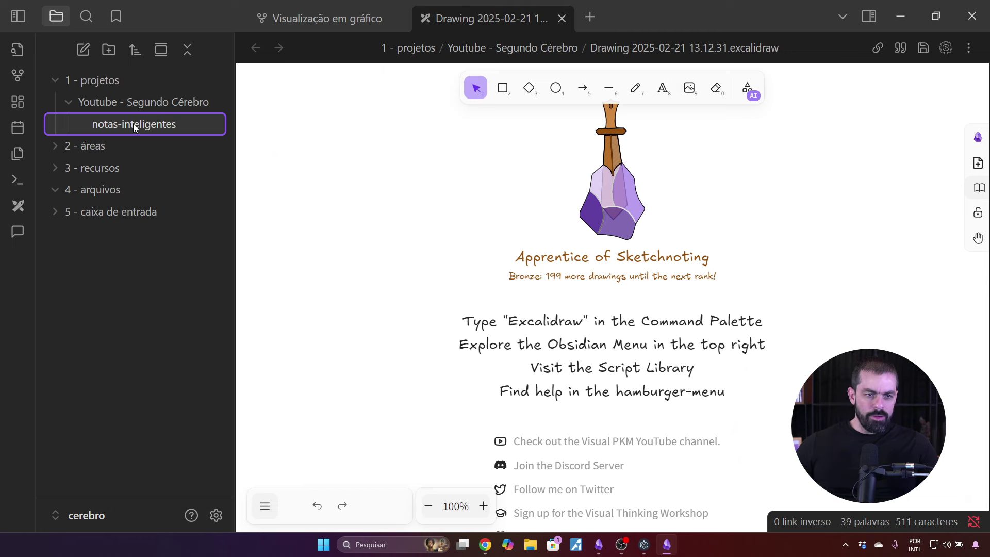
{"action": "type", "text": "as-inteligentes"}
{"action": "key", "text": "Return"}
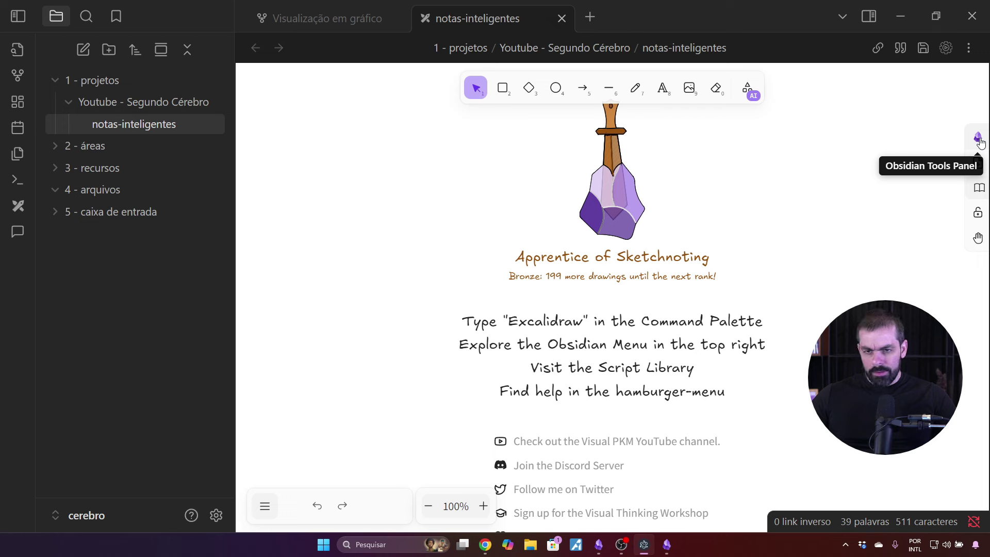
Install the "Invert colors" script from Excalidraw's script library and return to the drawing
{"action": "left_click", "coordinate": [978, 138]}
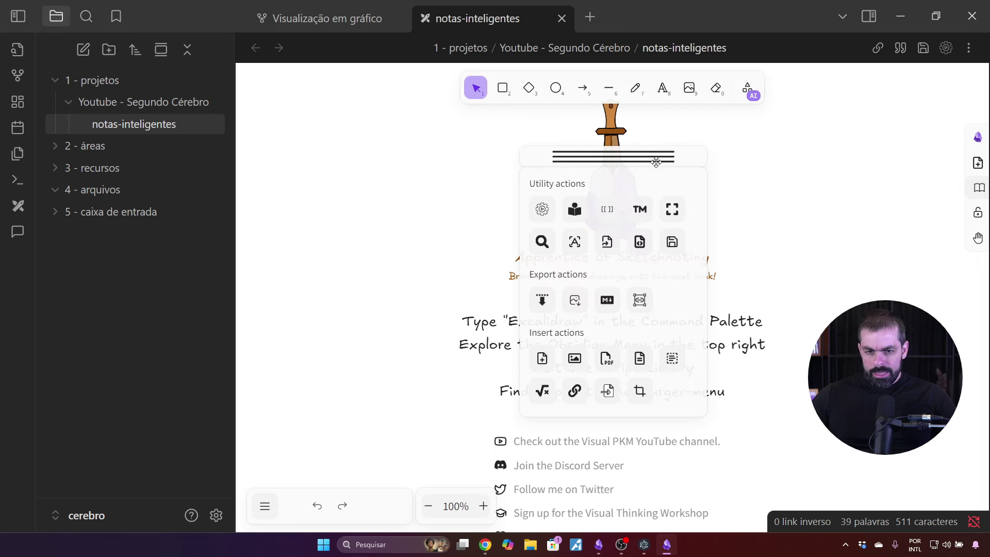
{"action": "left_click_drag", "start_coordinate": [636, 152], "coordinate": [461, 148]}
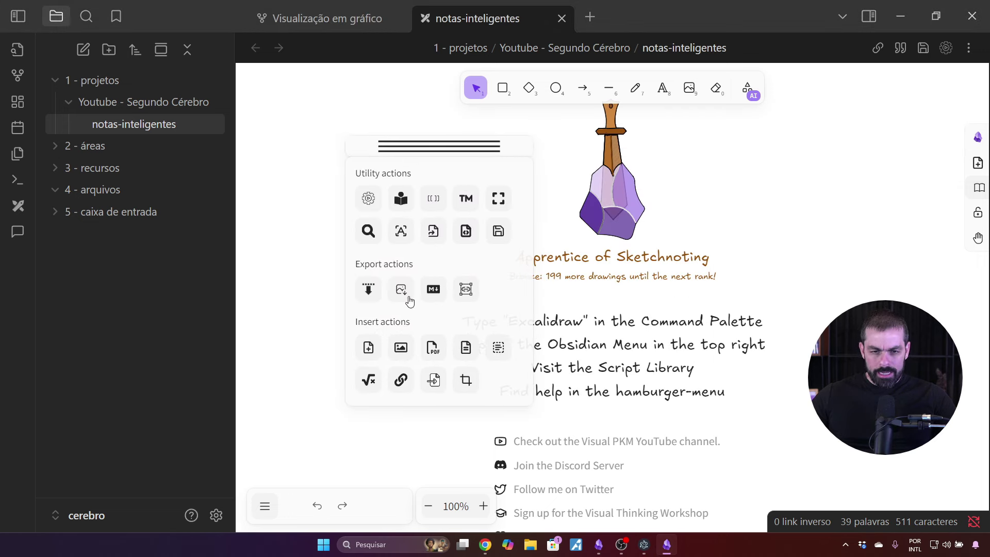
{"action": "left_click", "coordinate": [368, 198]}
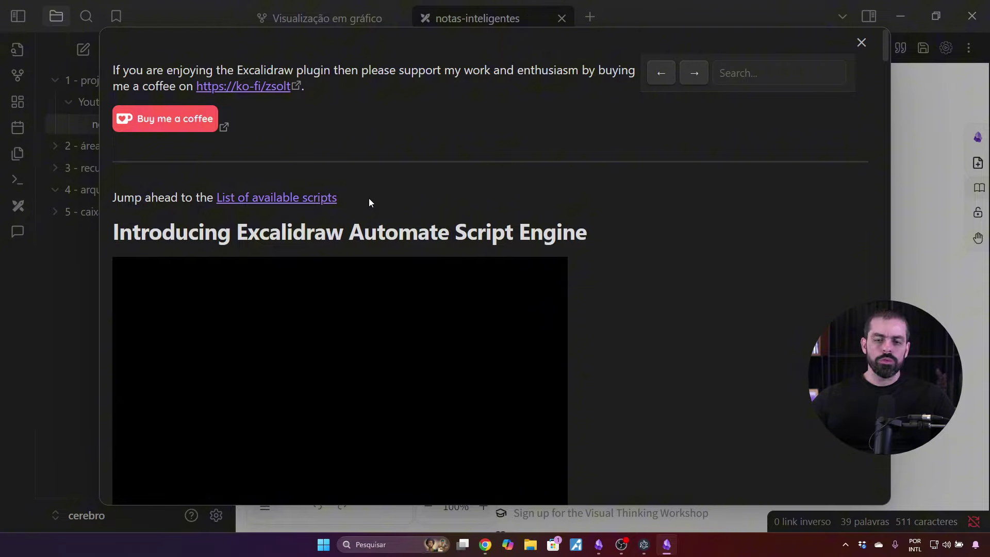
{"action": "scroll", "coordinate": [613, 328], "scroll_direction": "down", "scroll_amount": 4}
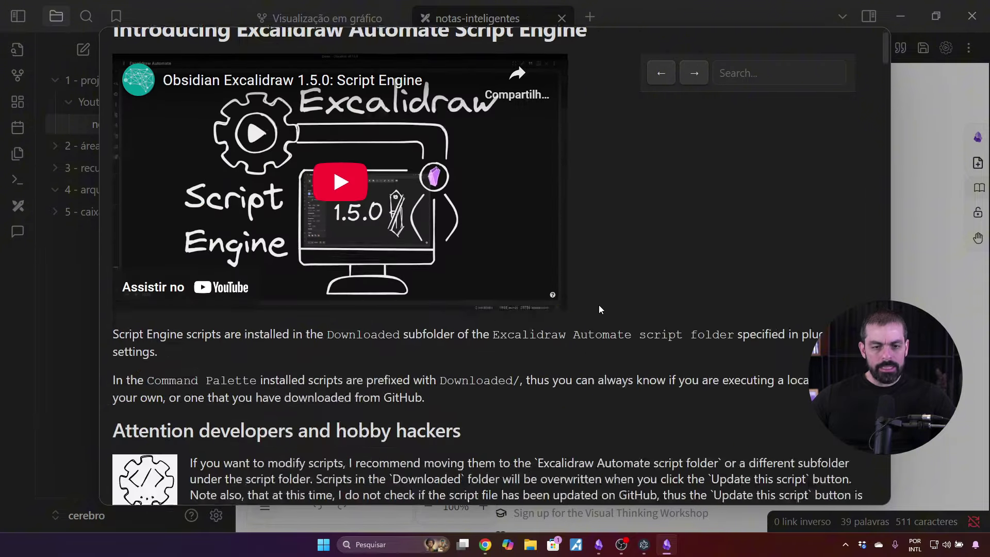
{"action": "scroll", "coordinate": [599, 305], "scroll_direction": "down", "scroll_amount": 14}
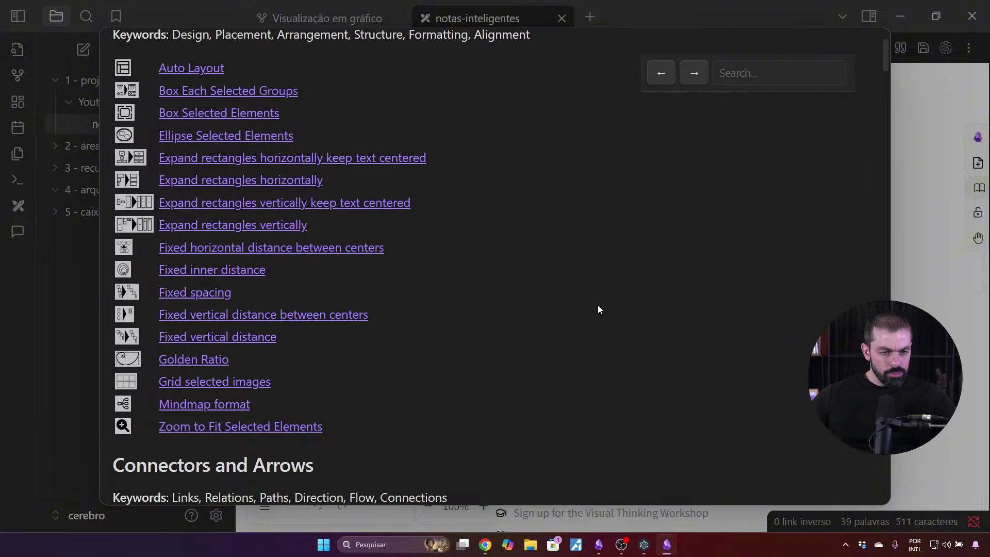
{"action": "scroll", "coordinate": [598, 305], "scroll_direction": "down", "scroll_amount": 14}
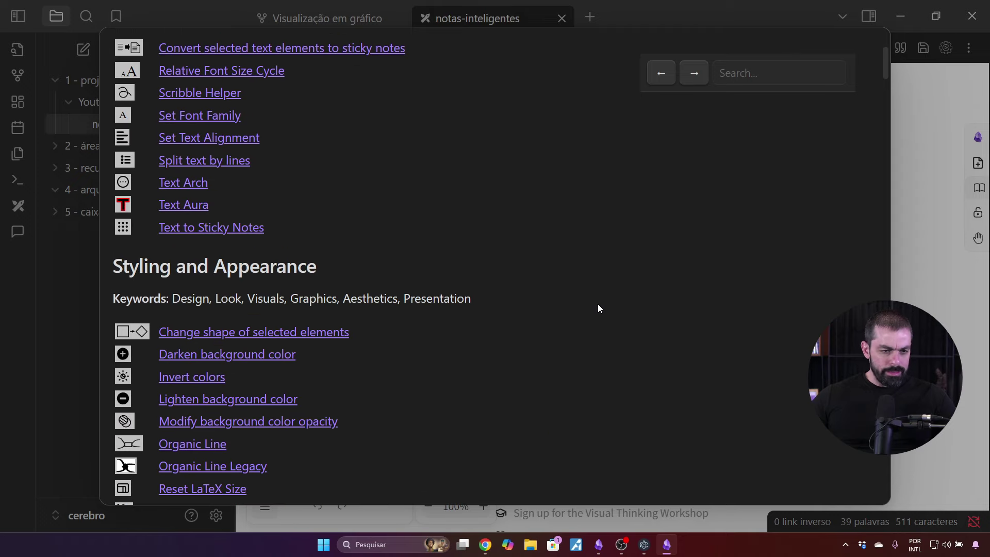
{"action": "scroll", "coordinate": [598, 308], "scroll_direction": "down", "scroll_amount": 3}
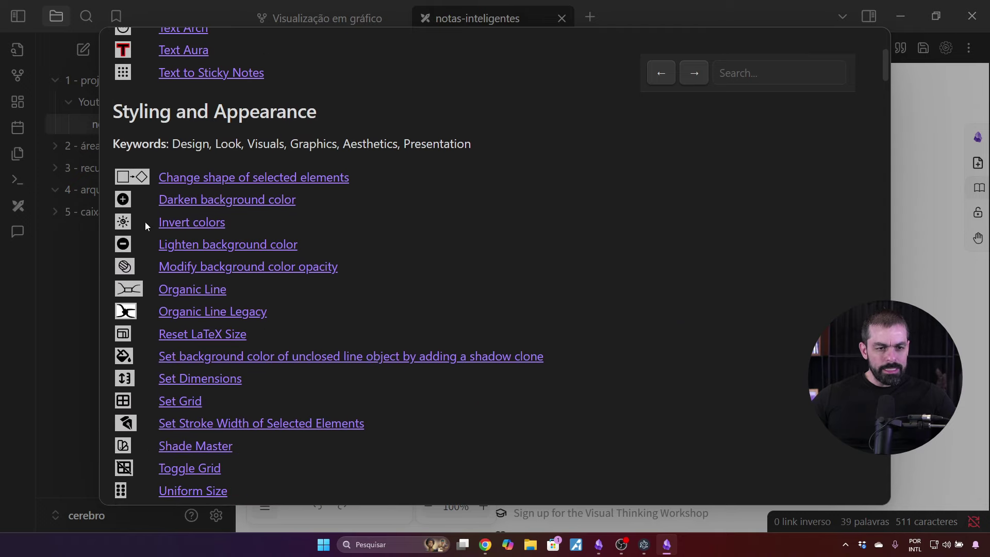
{"action": "left_click", "coordinate": [193, 223]}
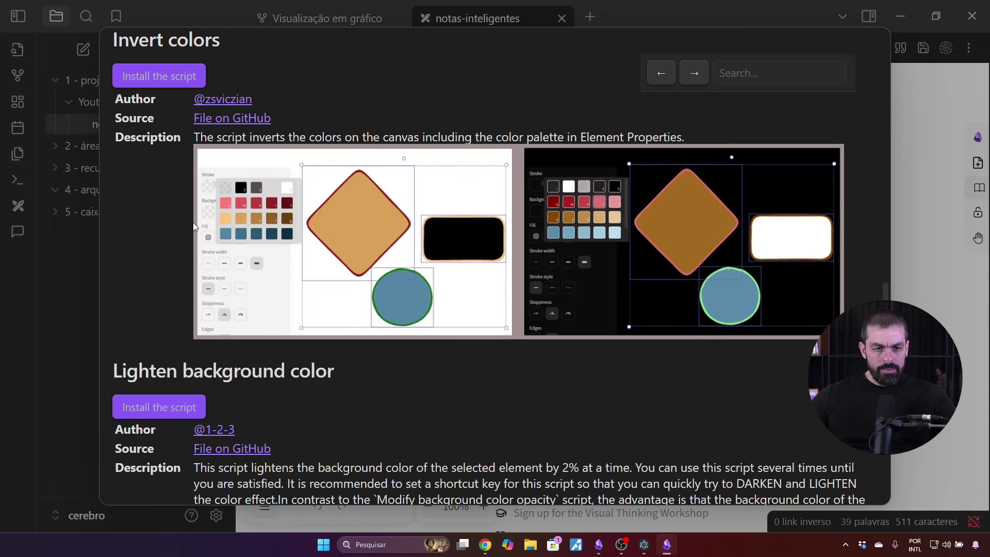
{"action": "left_click", "coordinate": [175, 77]}
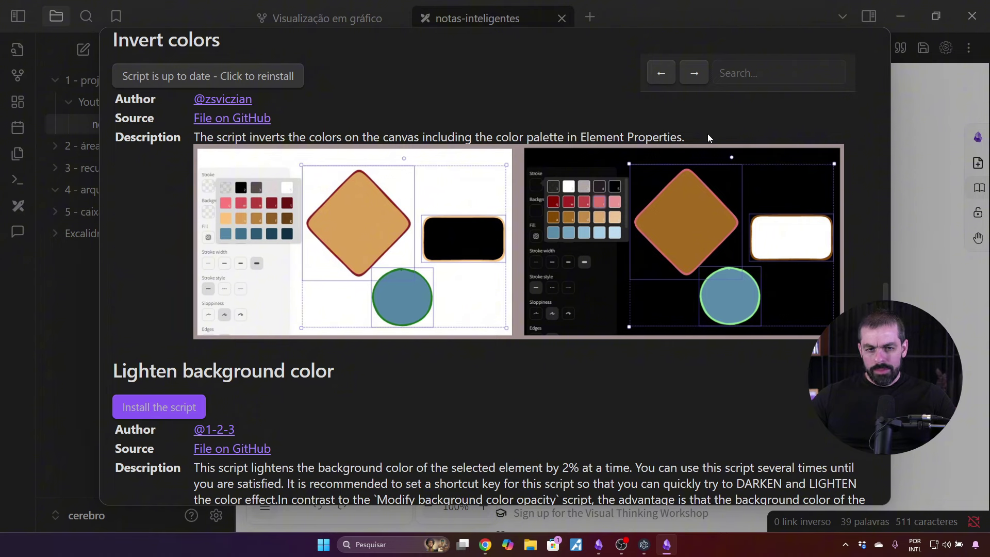
{"action": "left_click", "coordinate": [903, 135]}
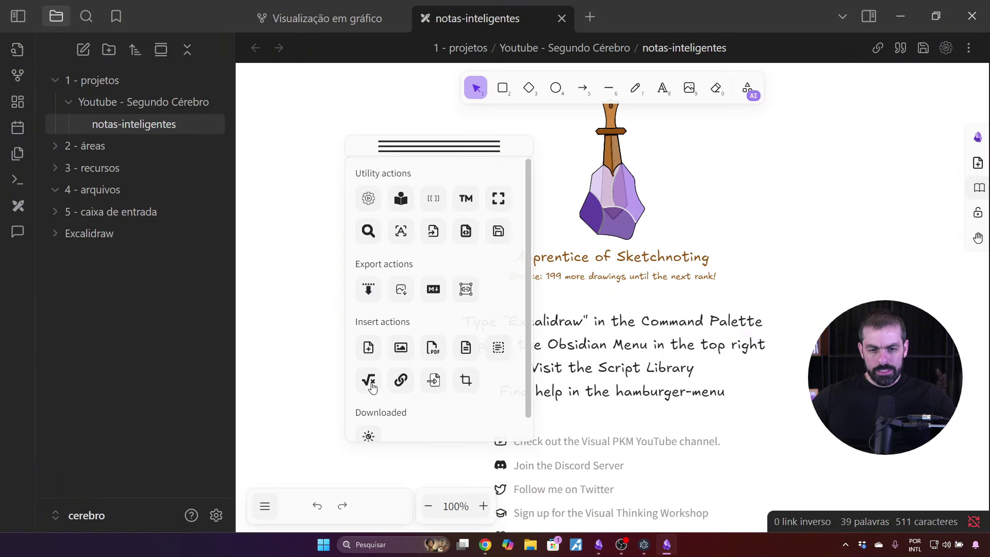
Pin the downloaded "Invert colors" script for quick access and run it on the notas-inteligentes drawing
{"action": "scroll", "coordinate": [361, 397], "scroll_direction": "down", "scroll_amount": 1}
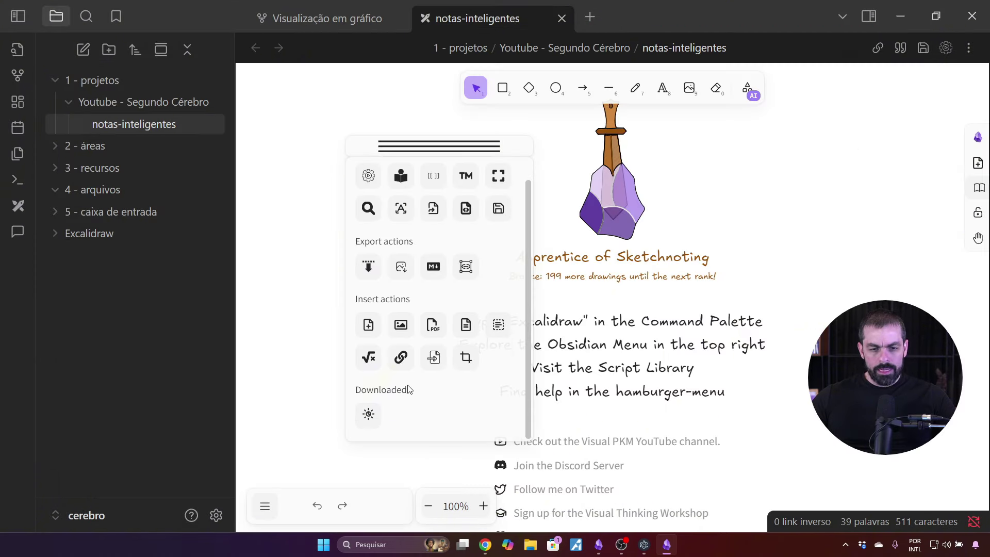
{"action": "left_click", "coordinate": [364, 419]}
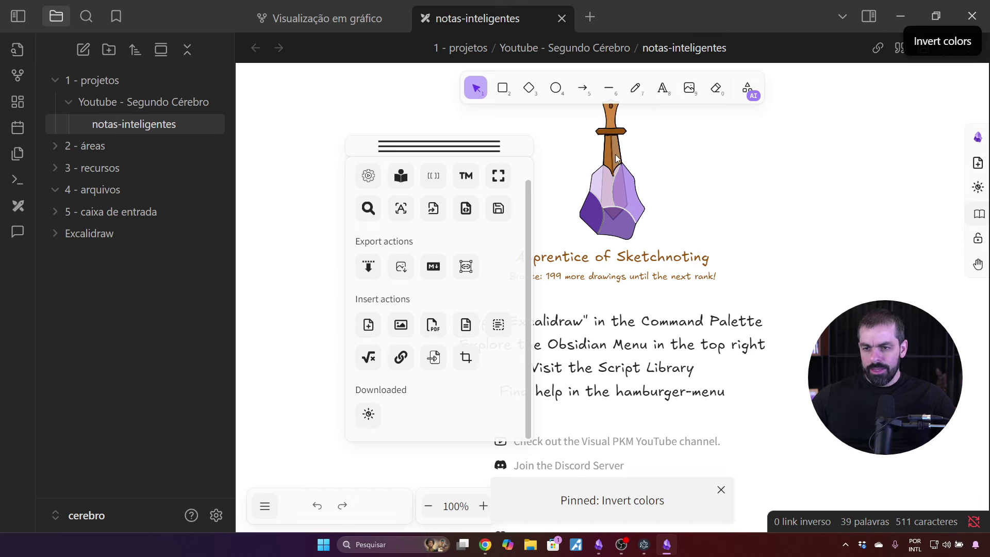
{"action": "left_click", "coordinate": [978, 136]}
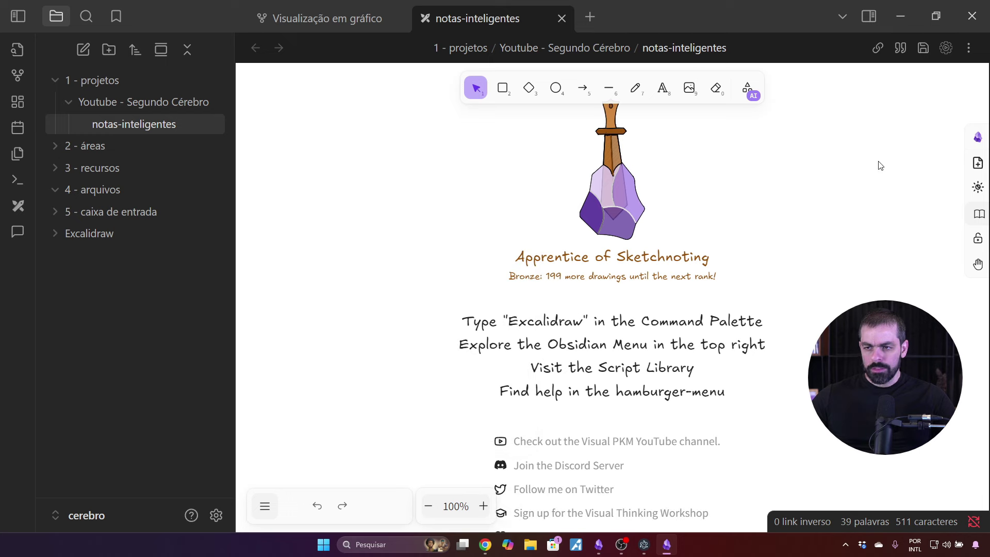
{"action": "left_click", "coordinate": [978, 187]}
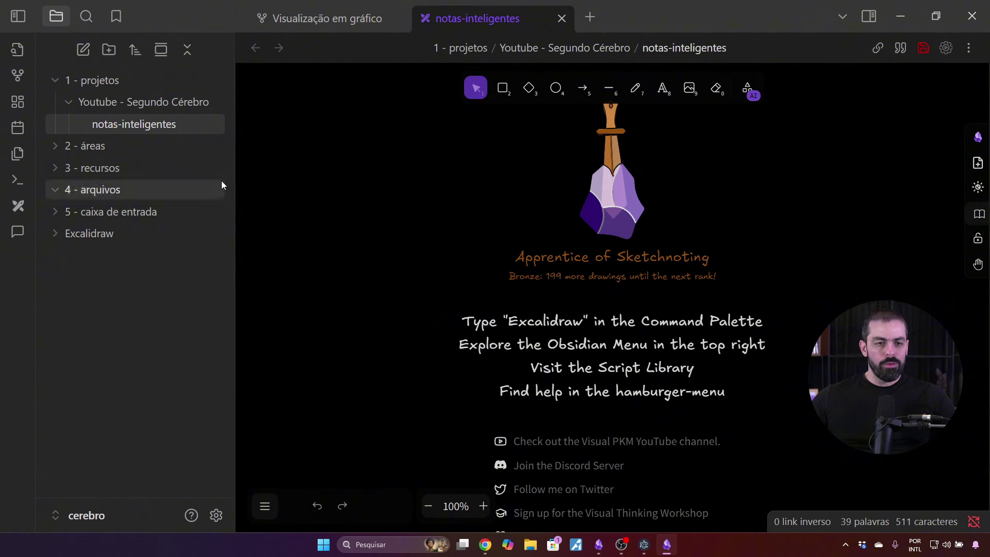
Narrow the file sidebar slightly, then find the community plugin "Text Generator" by searching for "text", install it and enable it
{"action": "left_click_drag", "start_coordinate": [234, 161], "coordinate": [225, 160]}
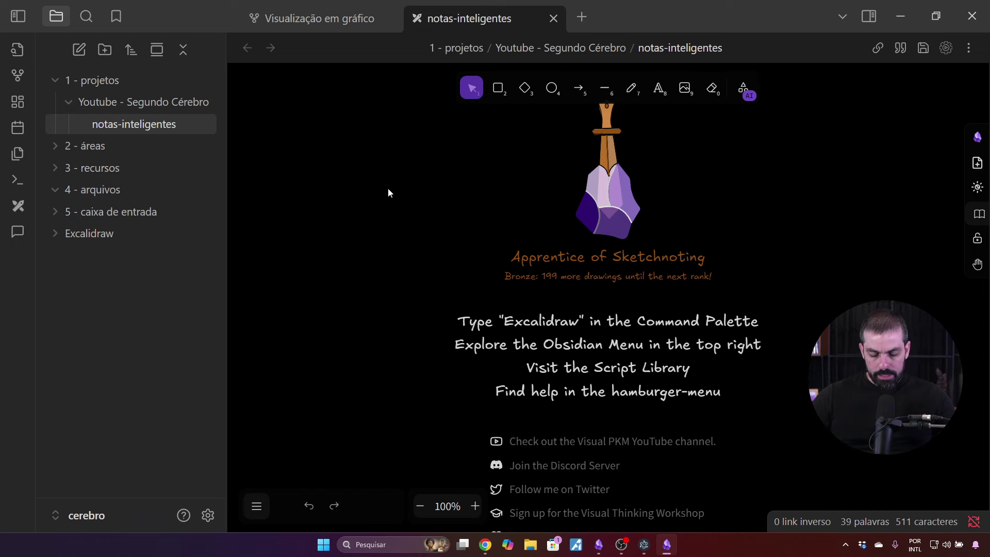
{"action": "key", "text": "ctrl+comma"}
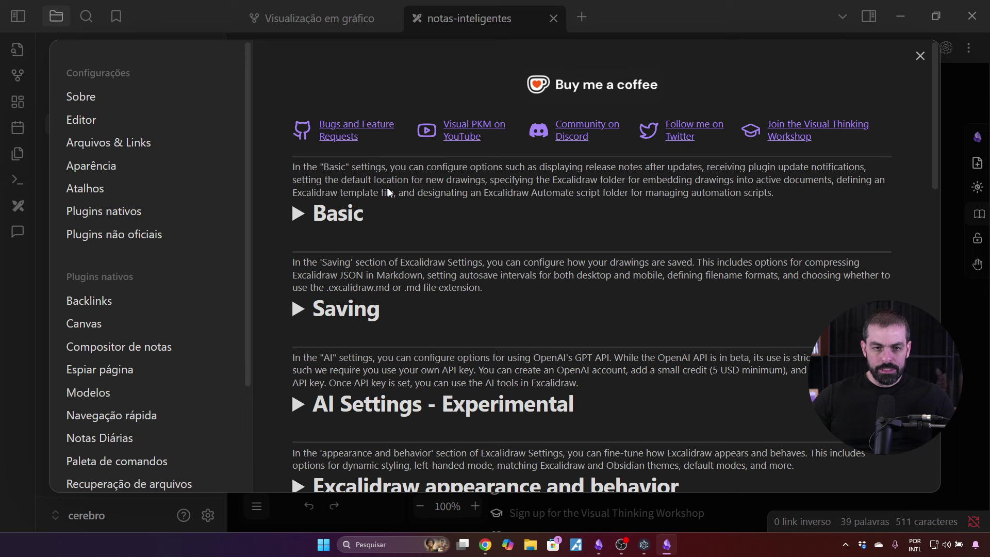
{"action": "left_click", "coordinate": [113, 235]}
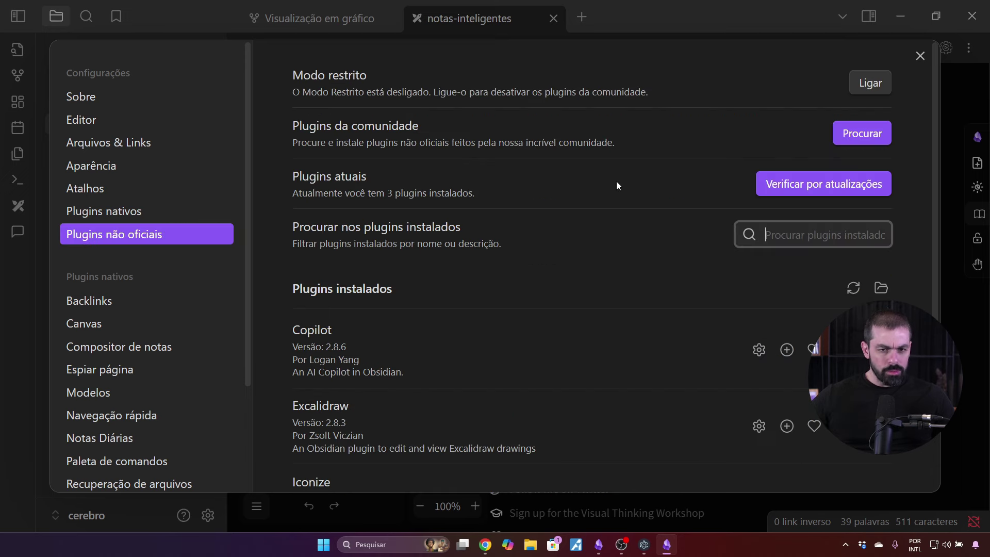
{"action": "left_click", "coordinate": [865, 133]}
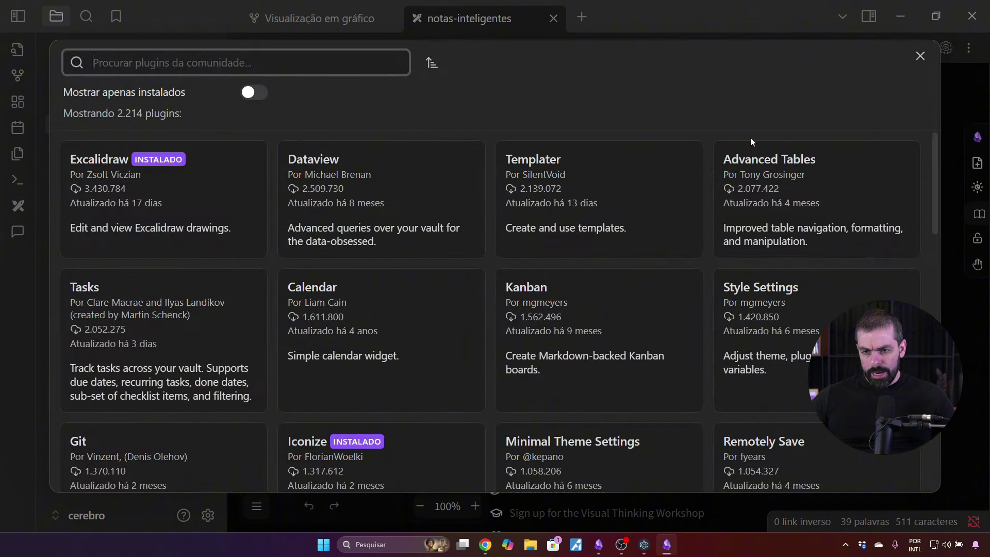
{"action": "type", "text": "text"}
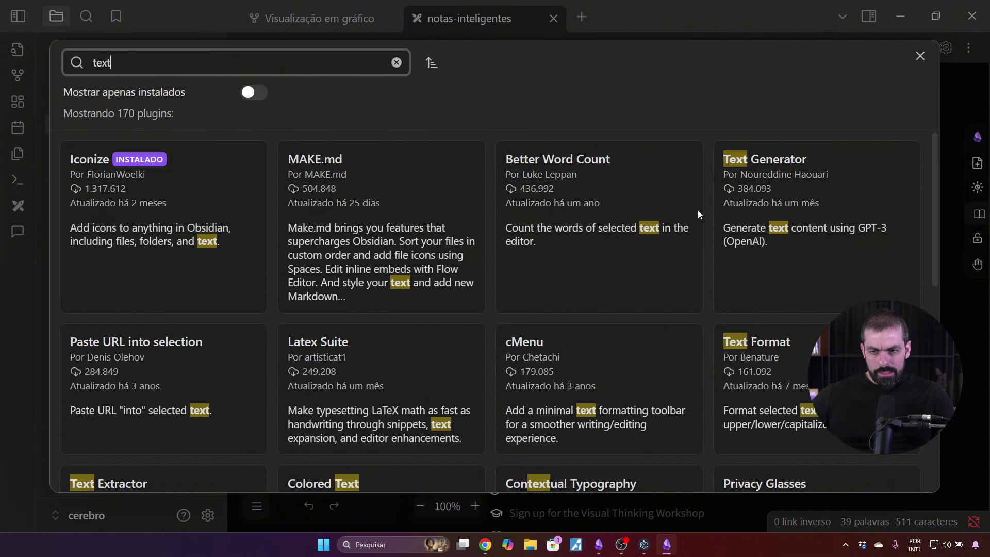
{"action": "left_click", "coordinate": [809, 186]}
{"action": "left_click", "coordinate": [359, 280]}
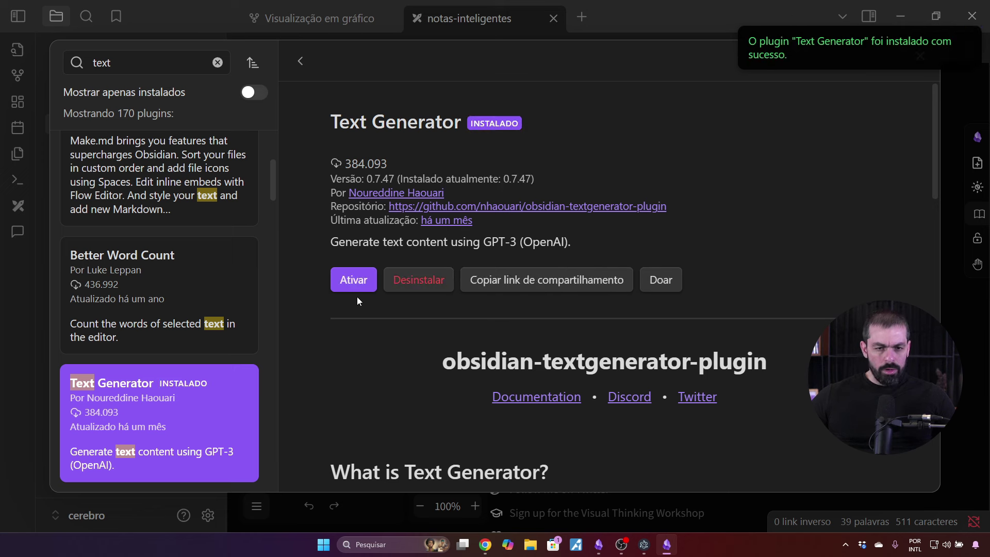
{"action": "left_click", "coordinate": [354, 280]}
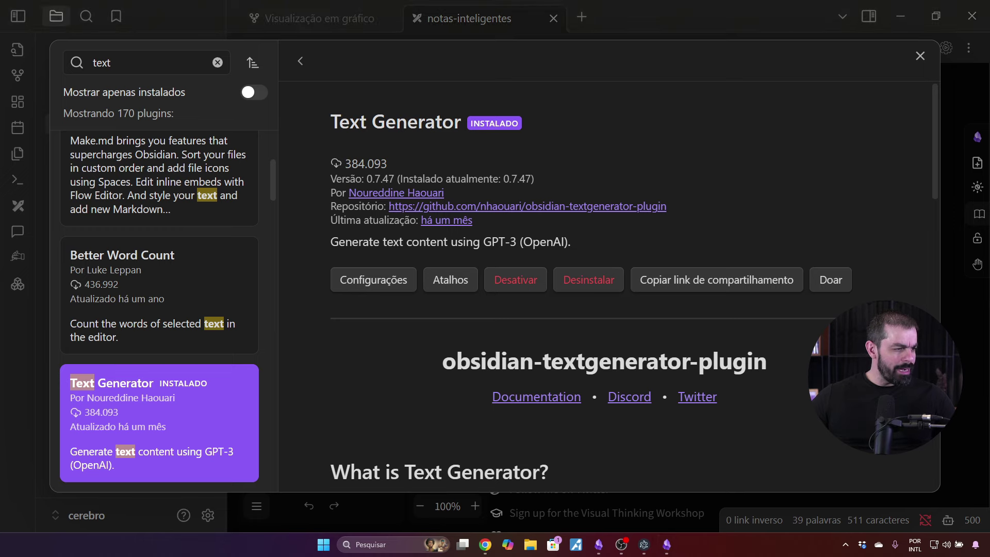
Switch to Chrome and open the OpenAI Platform site, platform.openai.com, in a new tab
{"action": "key", "text": "alt+Tab"}
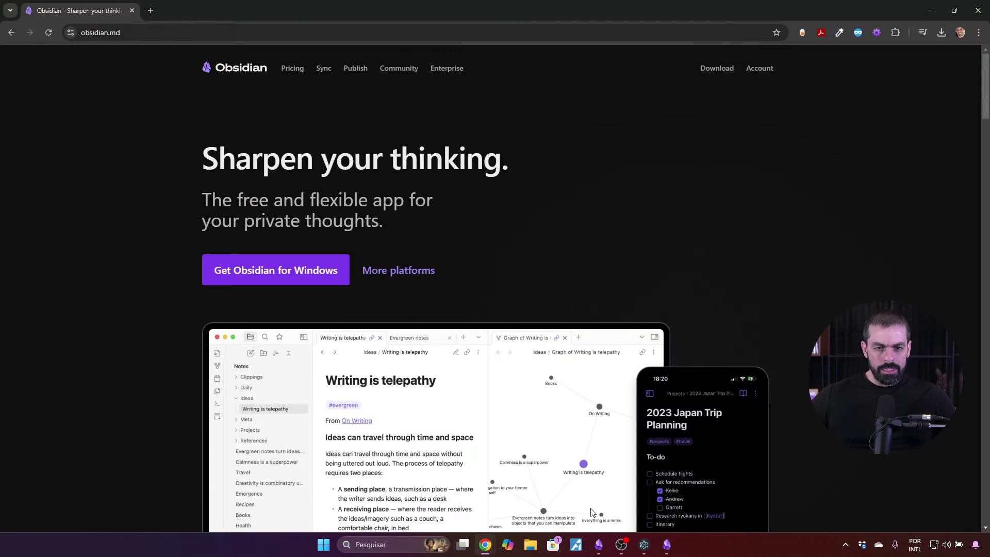
{"action": "left_click", "coordinate": [150, 11]}
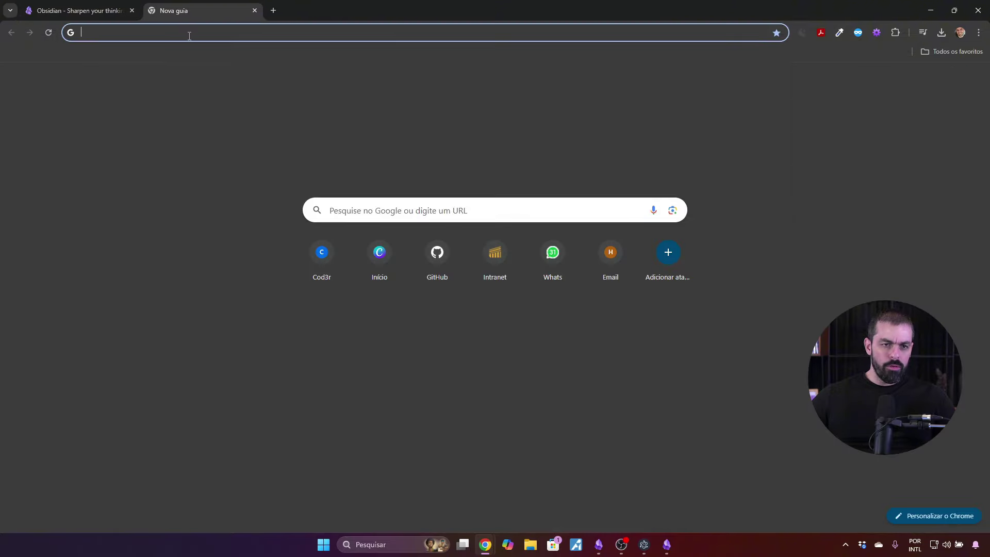
{"action": "type", "text": "pla"}
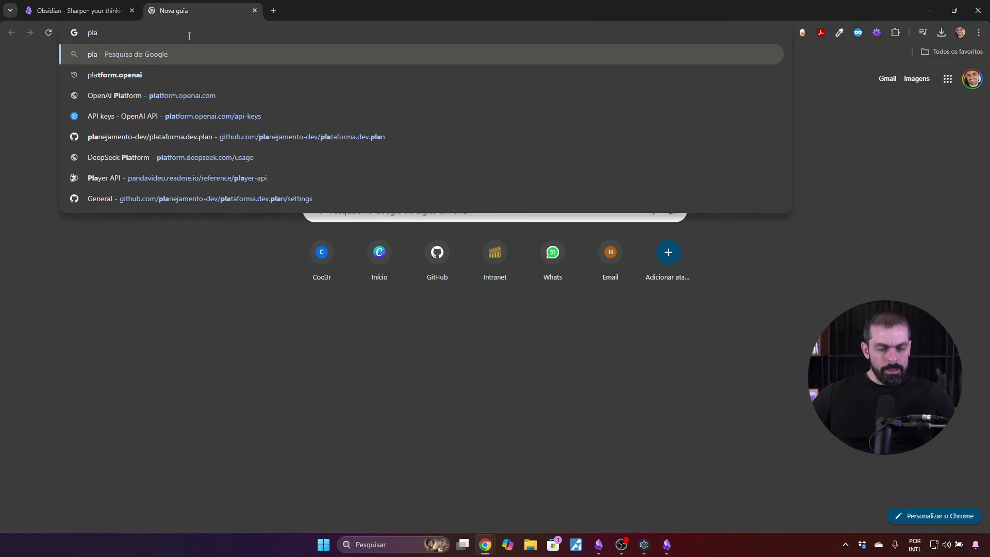
{"action": "left_click", "coordinate": [211, 96]}
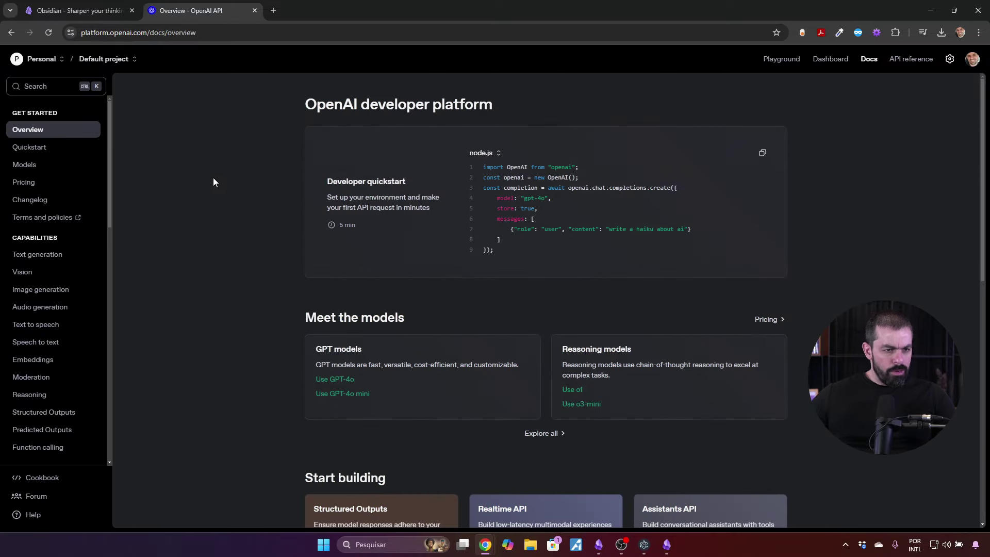
Search the OpenAI docs for "api key" and open the API keys settings page
{"action": "scroll", "coordinate": [70, 229], "scroll_direction": "down", "scroll_amount": 5}
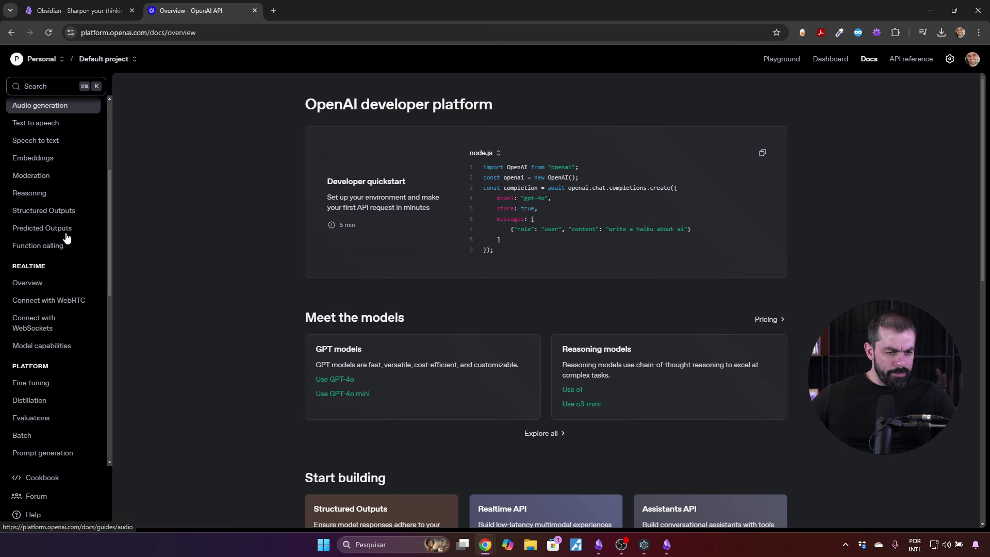
{"action": "scroll", "coordinate": [67, 237], "scroll_direction": "down", "scroll_amount": 2}
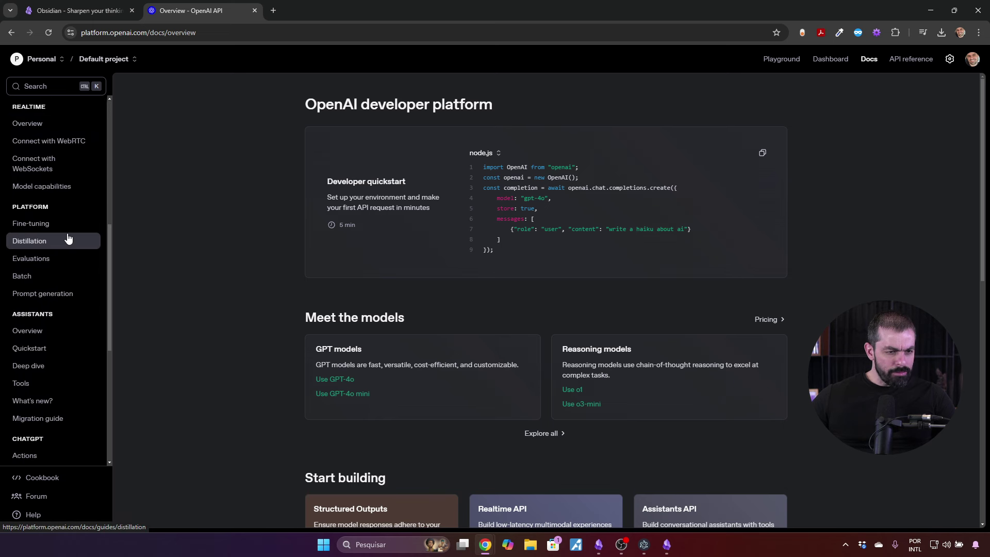
{"action": "scroll", "coordinate": [68, 238], "scroll_direction": "down", "scroll_amount": 1}
{"action": "scroll", "coordinate": [68, 238], "scroll_direction": "down", "scroll_amount": 5}
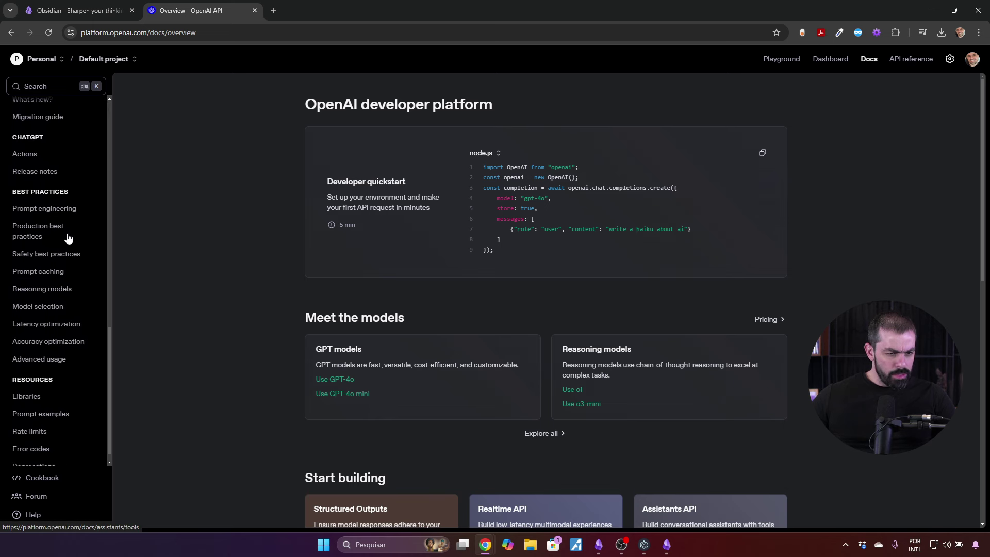
{"action": "scroll", "coordinate": [67, 238], "scroll_direction": "up", "scroll_amount": 13}
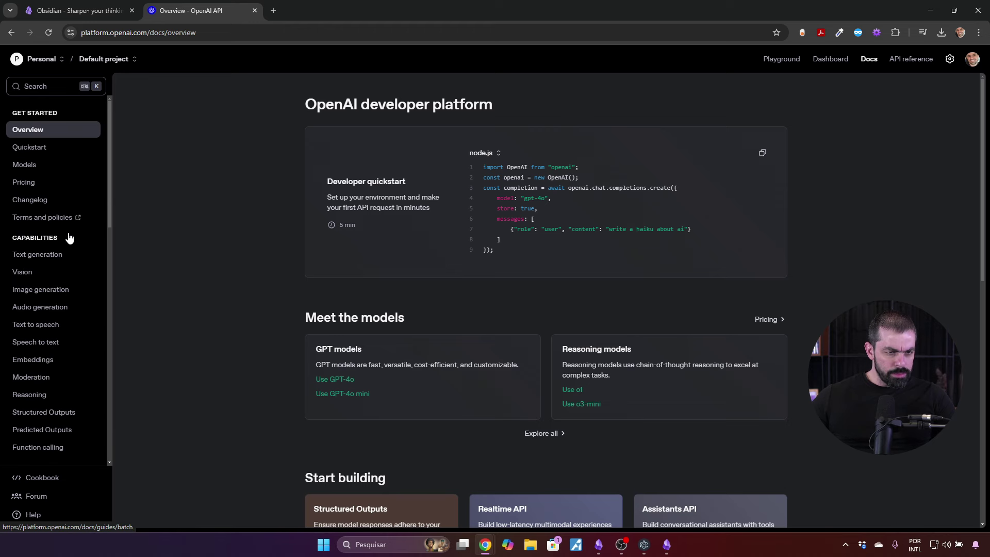
{"action": "left_click", "coordinate": [55, 87]}
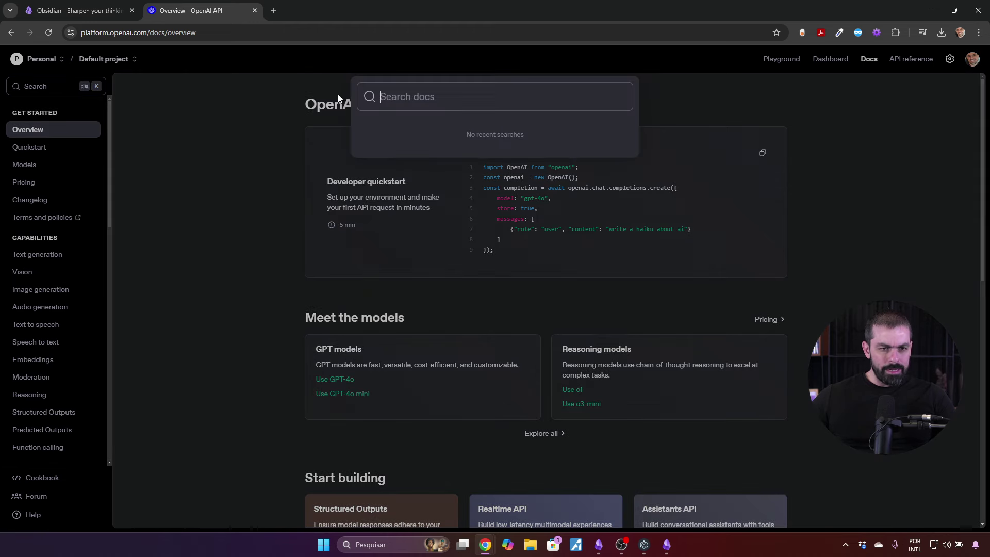
{"action": "type", "text": "api"}
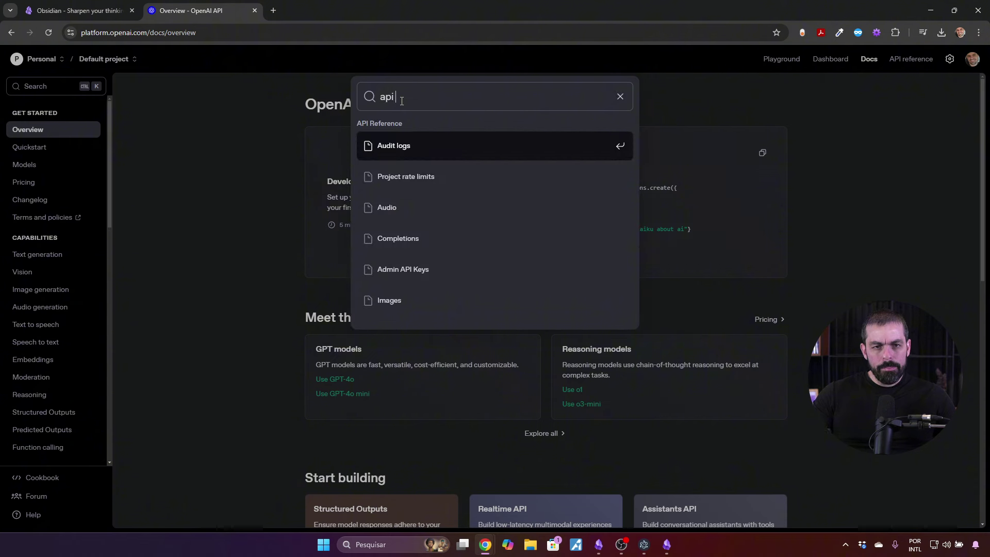
{"action": "type", "text": " key"}
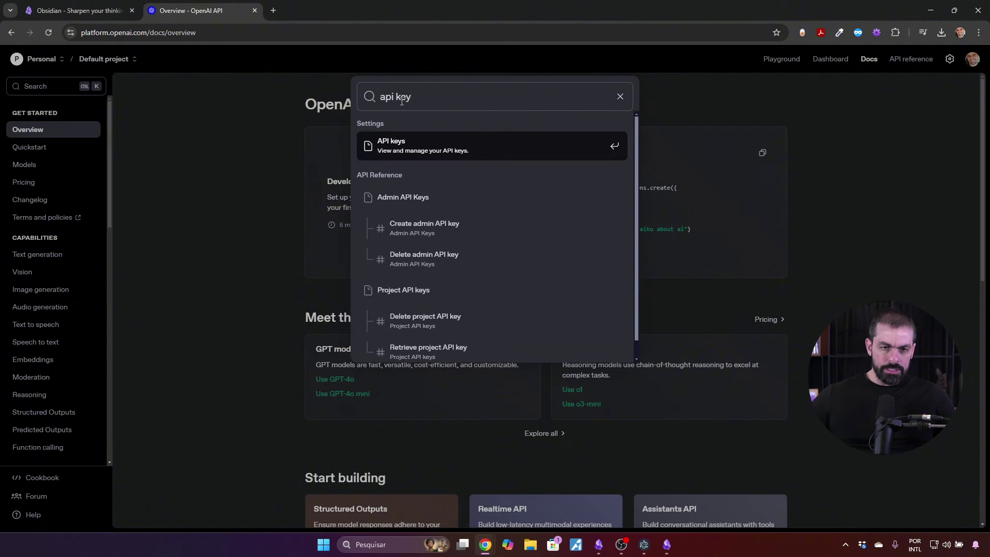
{"action": "left_click", "coordinate": [400, 146]}
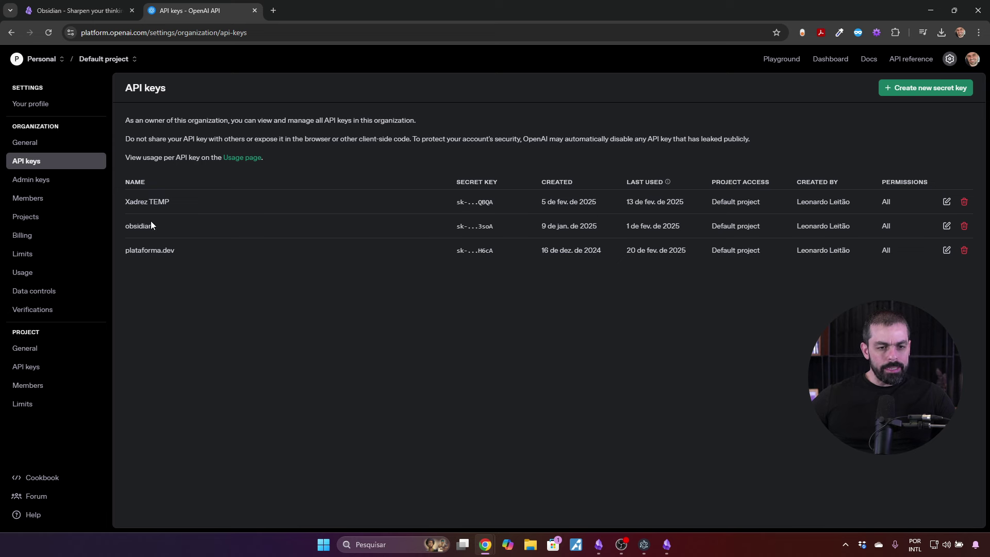
Create a new secret key named "Obsidian TEMP" in the Default project and copy the generated key
{"action": "left_click_drag", "start_coordinate": [124, 227], "coordinate": [146, 225]}
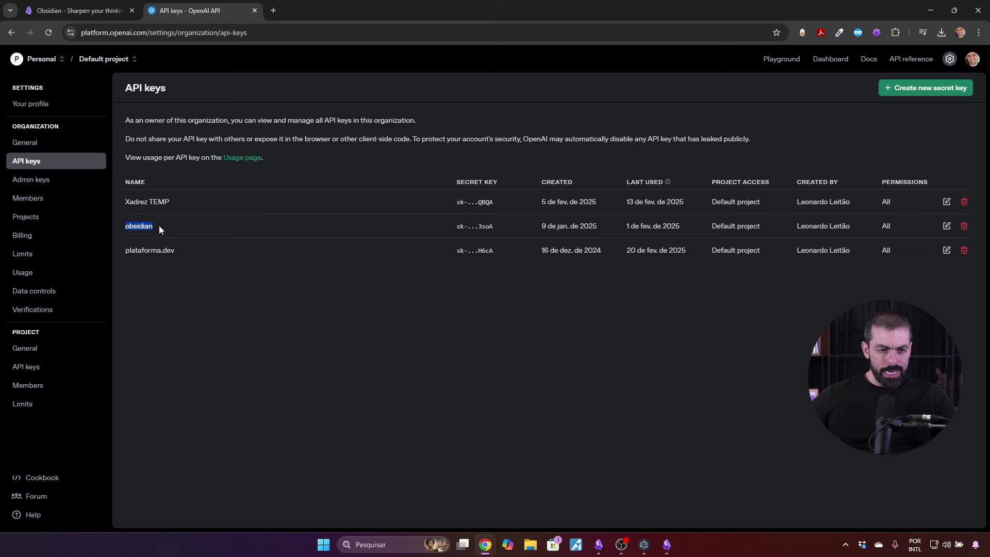
{"action": "left_click", "coordinate": [219, 299]}
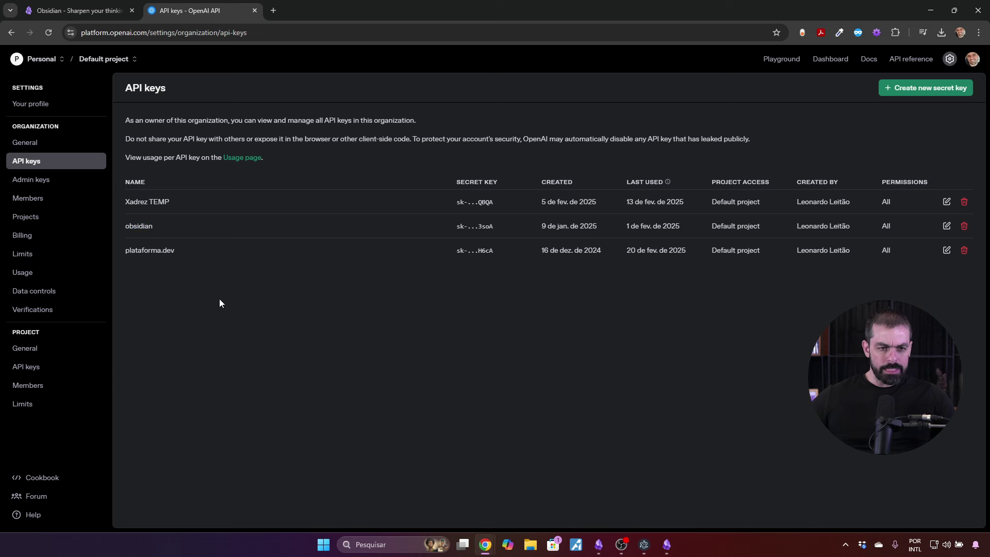
{"action": "left_click", "coordinate": [929, 86]}
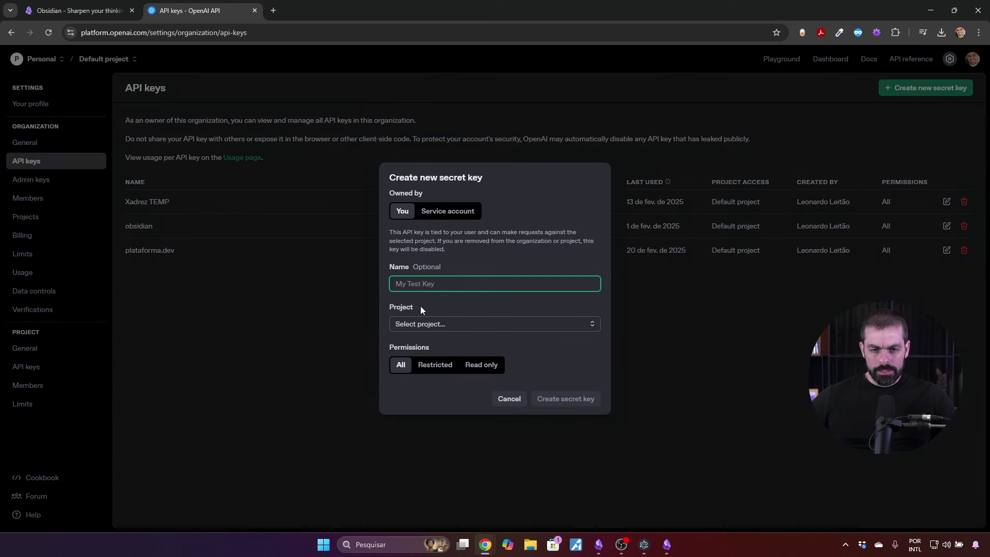
{"action": "type", "text": "Ob"}
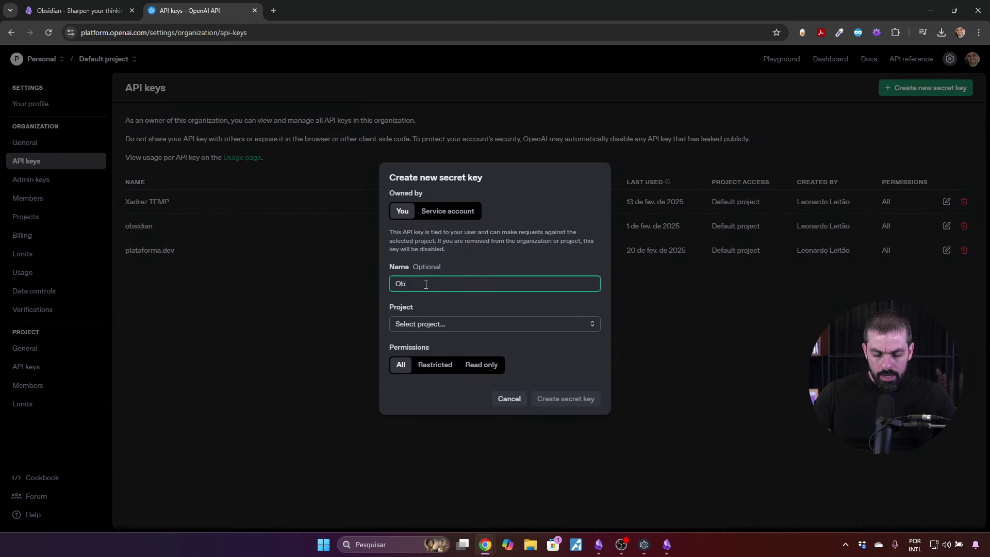
{"action": "type", "text": "sidian "}
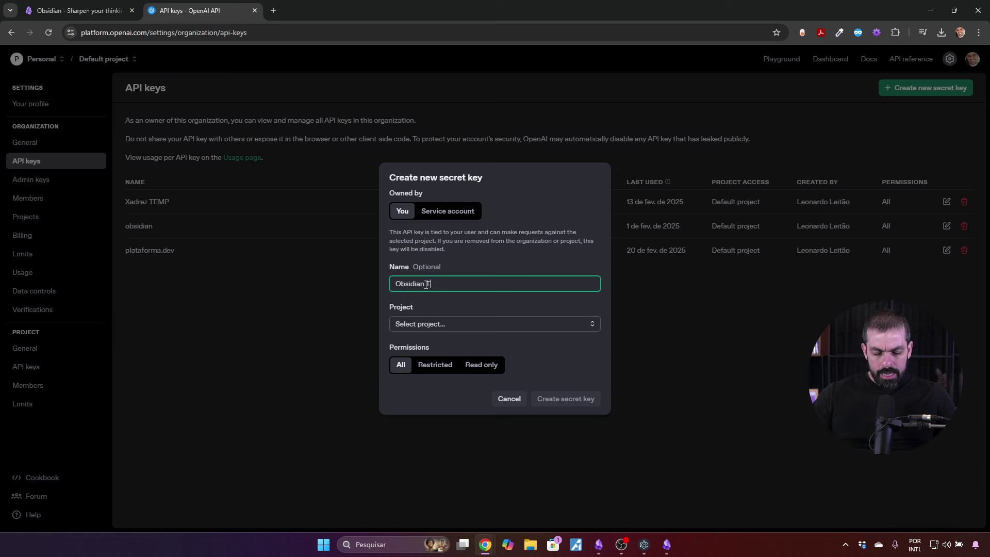
{"action": "type", "text": "TEMP"}
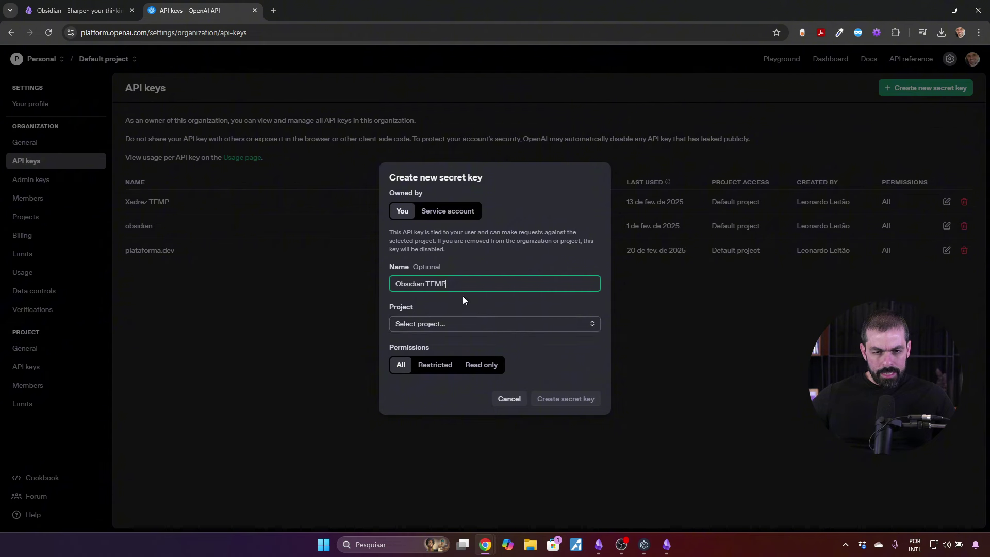
{"action": "left_click", "coordinate": [487, 325]}
{"action": "left_click", "coordinate": [467, 344]}
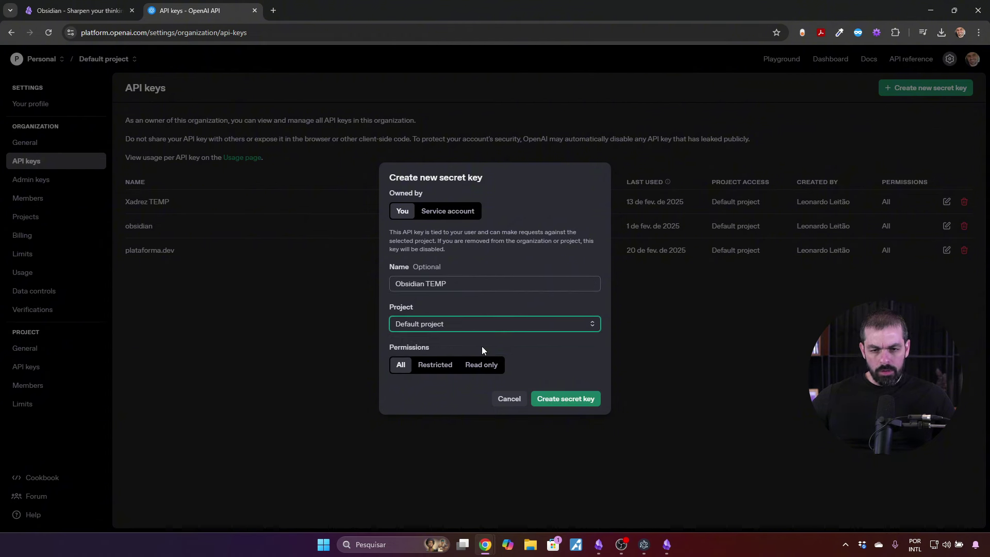
{"action": "left_click", "coordinate": [567, 399]}
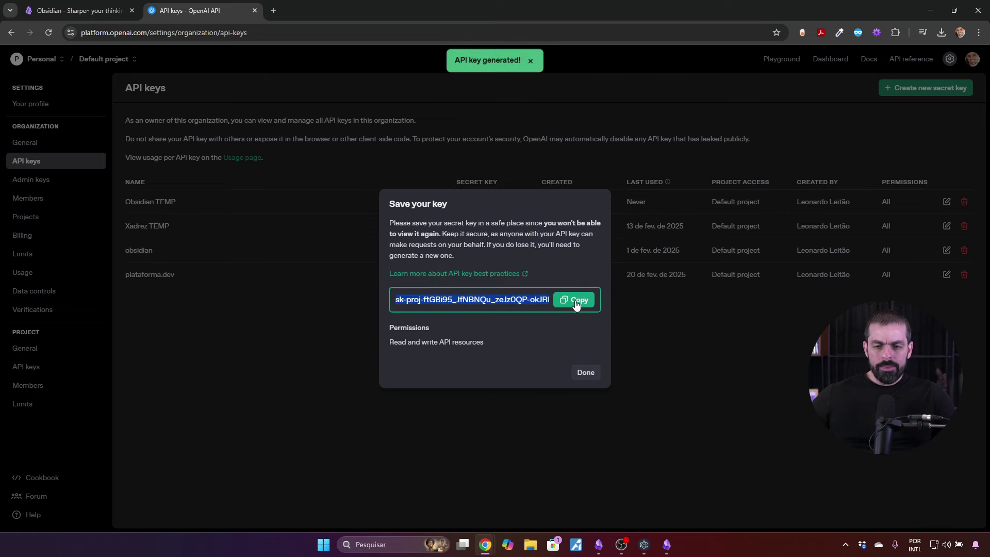
{"action": "left_click", "coordinate": [578, 301]}
{"action": "left_click", "coordinate": [585, 373]}
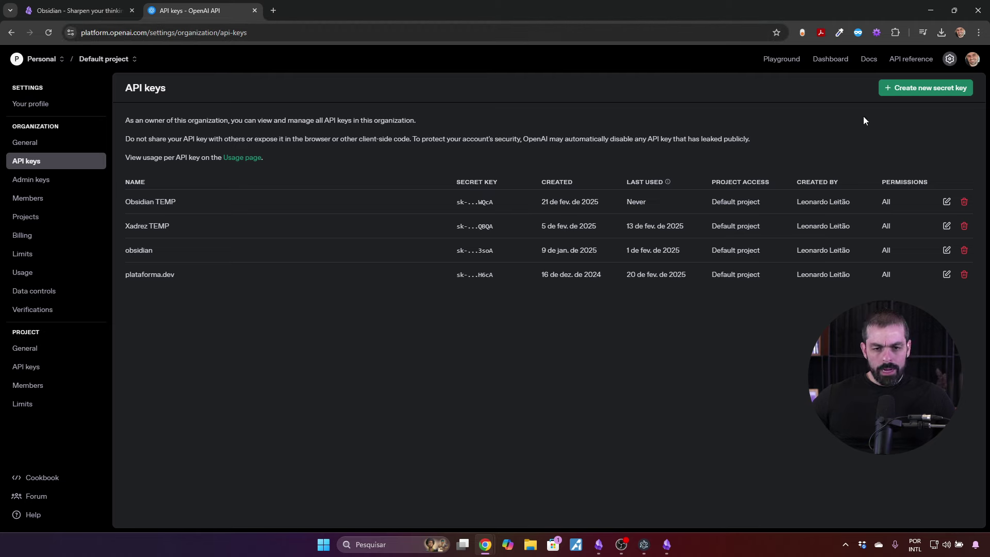
Return to Obsidian, paste the copied API key into the API Key field of the Text Generator settings, and close the settings
{"action": "left_click", "coordinate": [931, 10]}
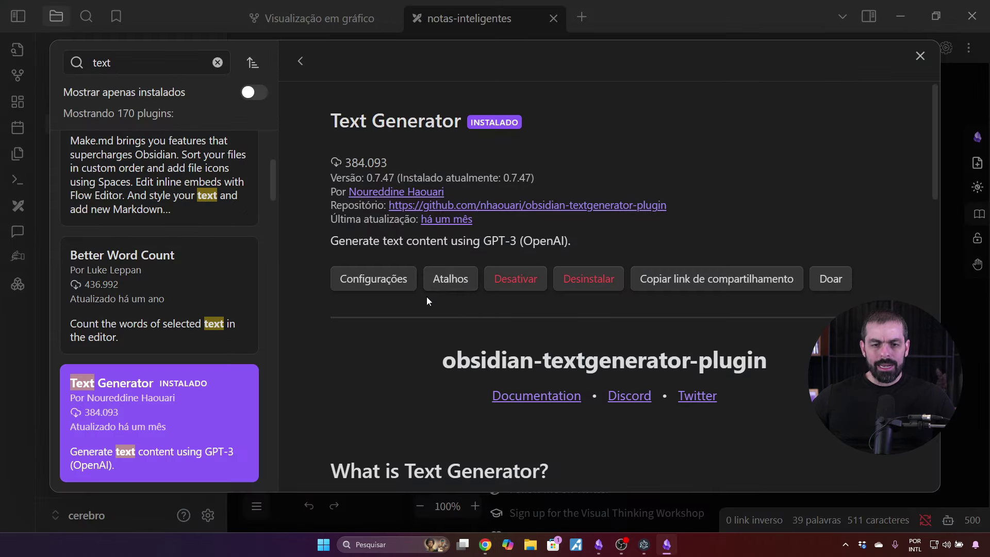
{"action": "scroll", "coordinate": [418, 258], "scroll_direction": "down", "scroll_amount": 1}
{"action": "scroll", "coordinate": [392, 207], "scroll_direction": "up", "scroll_amount": 1}
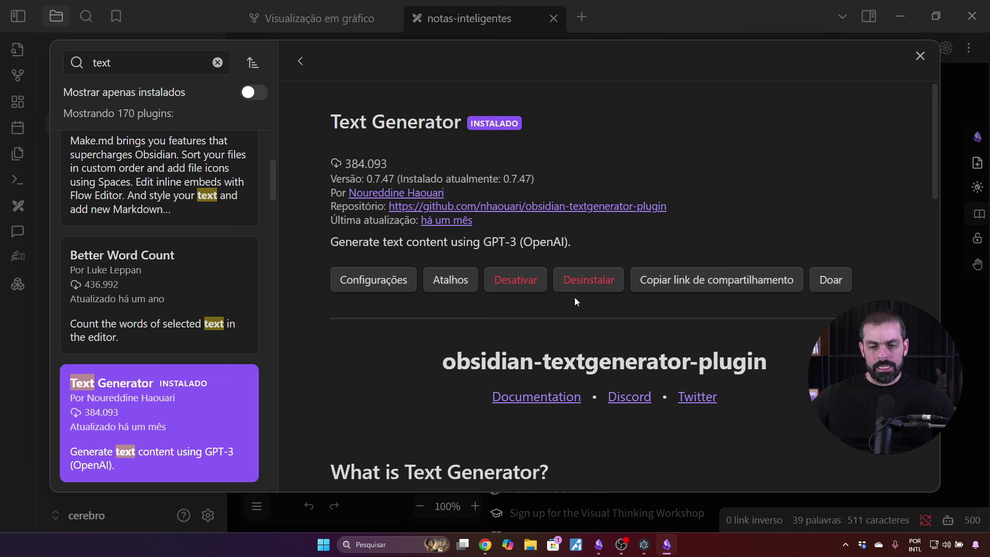
{"action": "scroll", "coordinate": [559, 295], "scroll_direction": "down", "scroll_amount": 1}
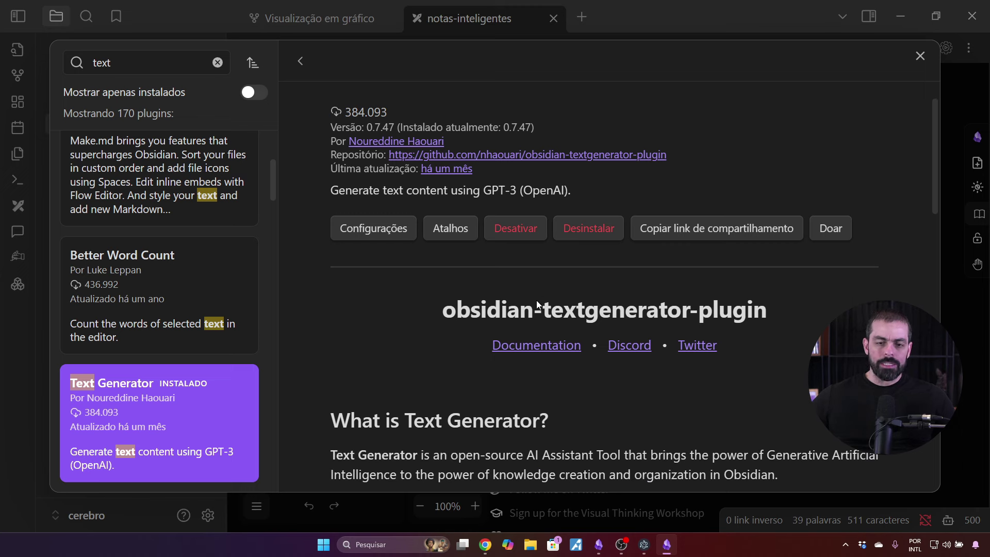
{"action": "left_click", "coordinate": [378, 230]}
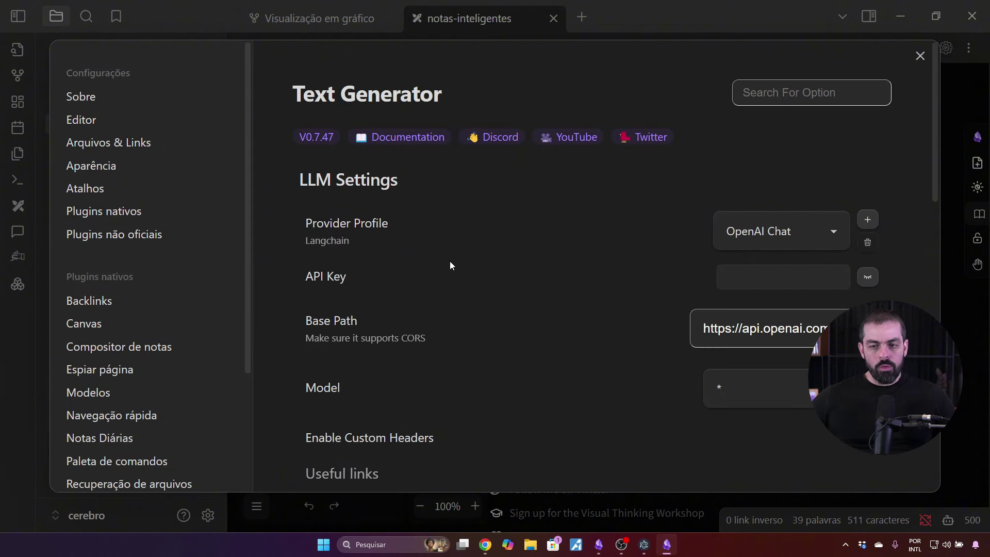
{"action": "left_click", "coordinate": [751, 281]}
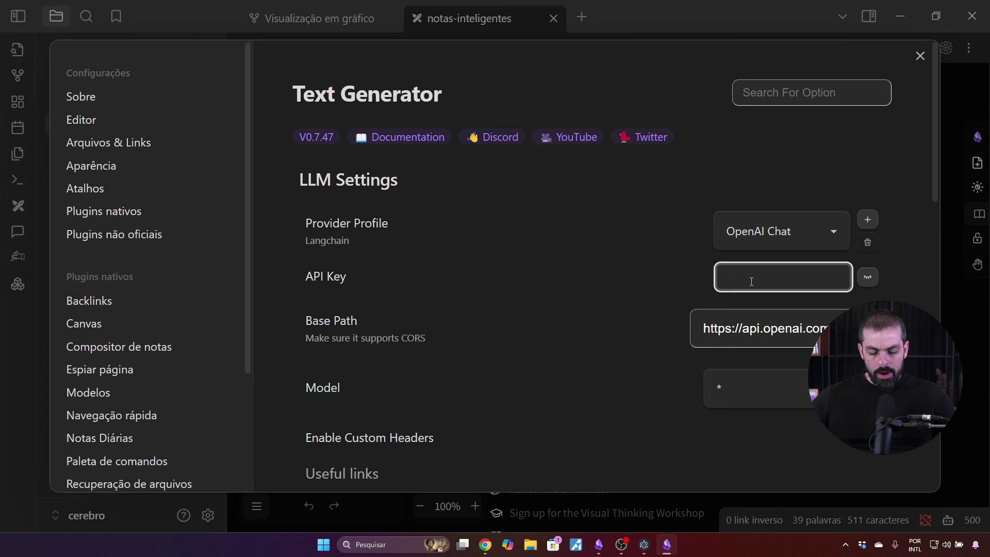
{"action": "key", "text": "ctrl+v"}
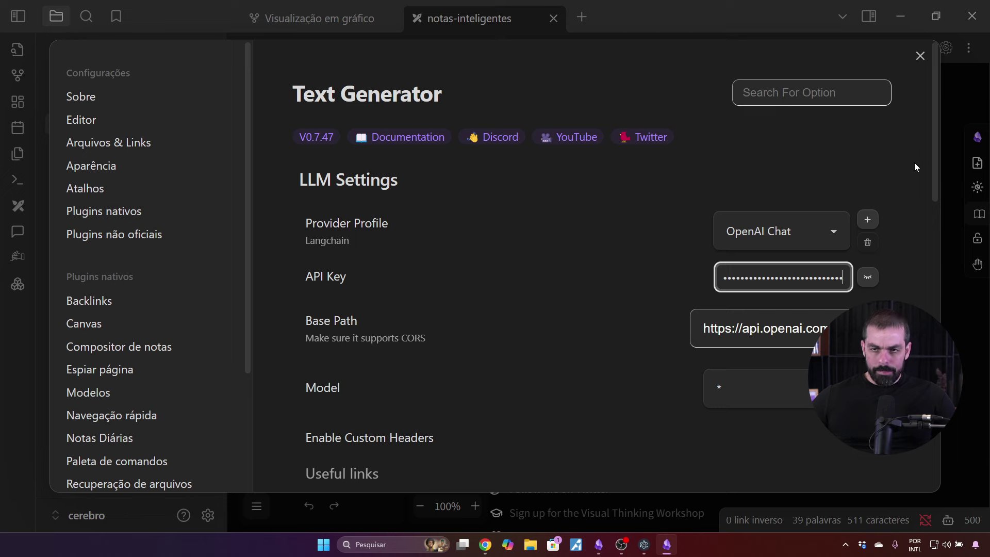
{"action": "left_click", "coordinate": [919, 56]}
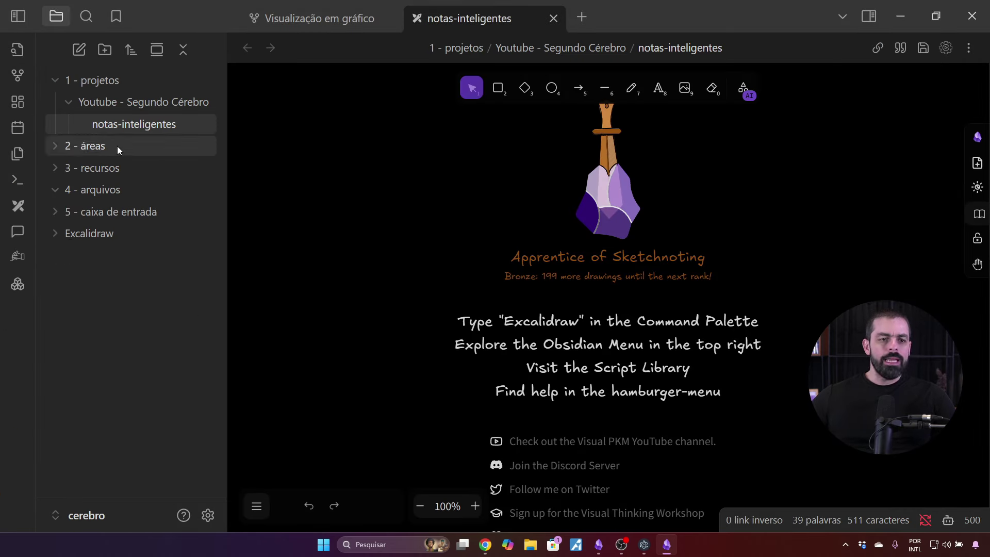
Create a new note in the "Youtube - Segundo Cérebro" folder, name it "Plano de Aula" and add a blank line at its start
{"action": "right_click", "coordinate": [155, 104]}
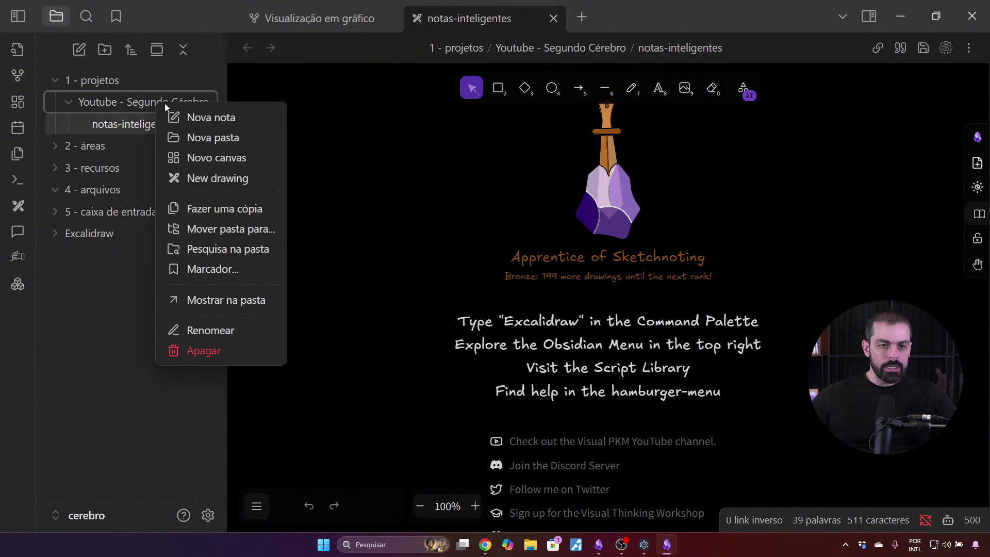
{"action": "left_click", "coordinate": [215, 118]}
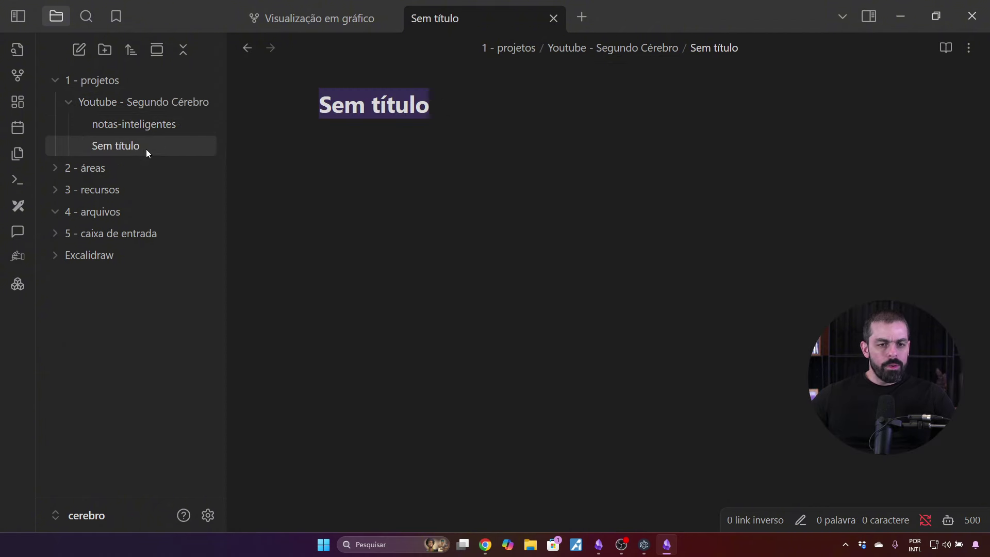
{"action": "left_click", "coordinate": [112, 146]}
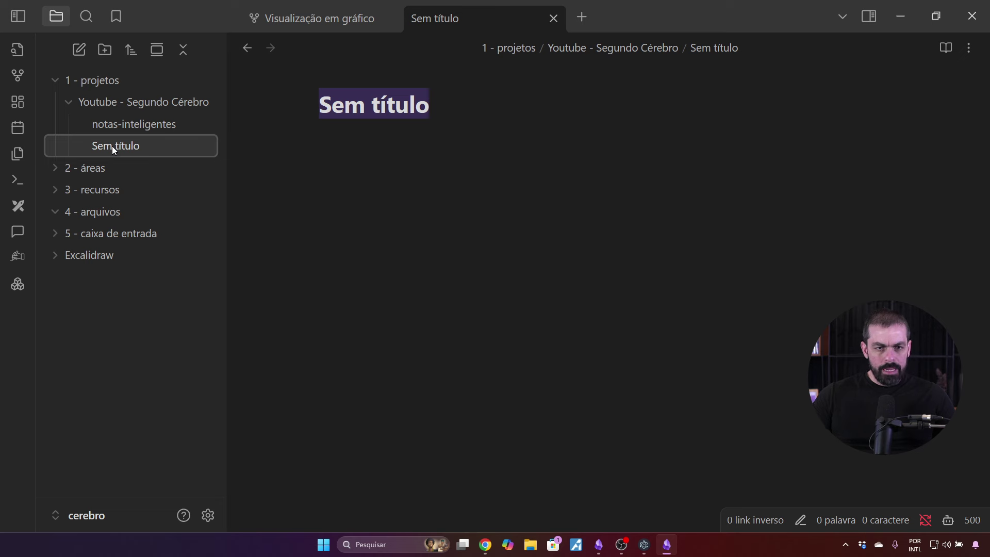
{"action": "left_click", "coordinate": [116, 144]}
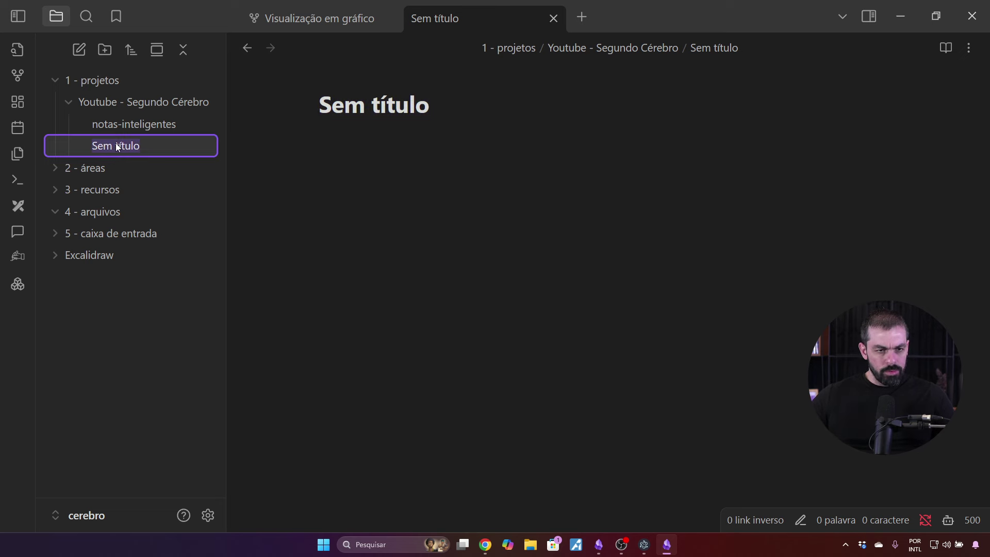
{"action": "type", "text": "Plano de "}
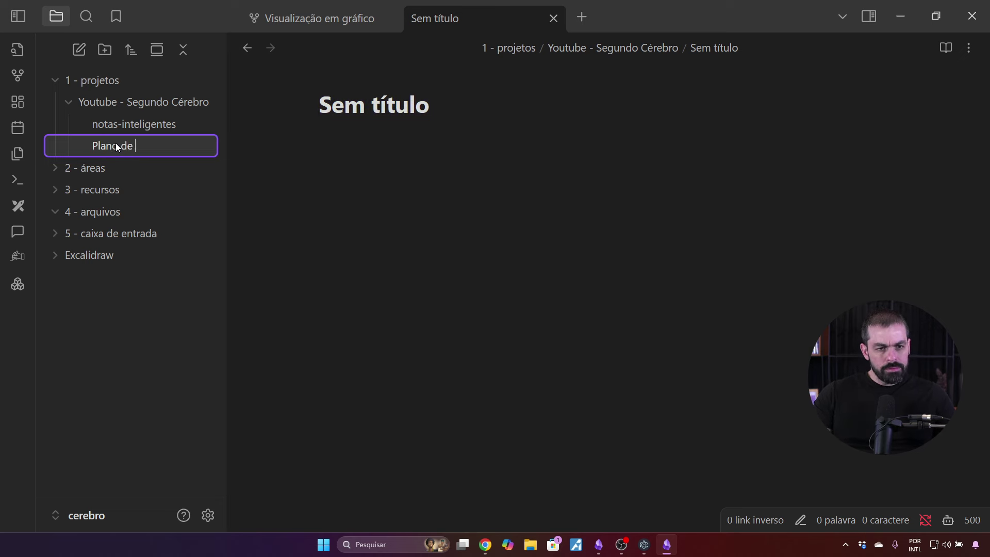
{"action": "type", "text": "Aula"}
{"action": "key", "text": "Return"}
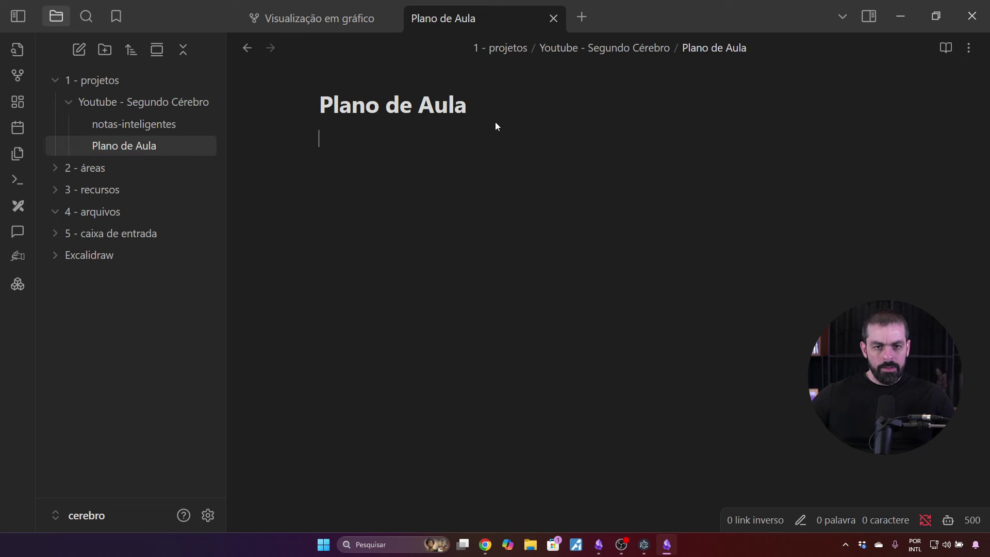
{"action": "key", "text": "Return"}
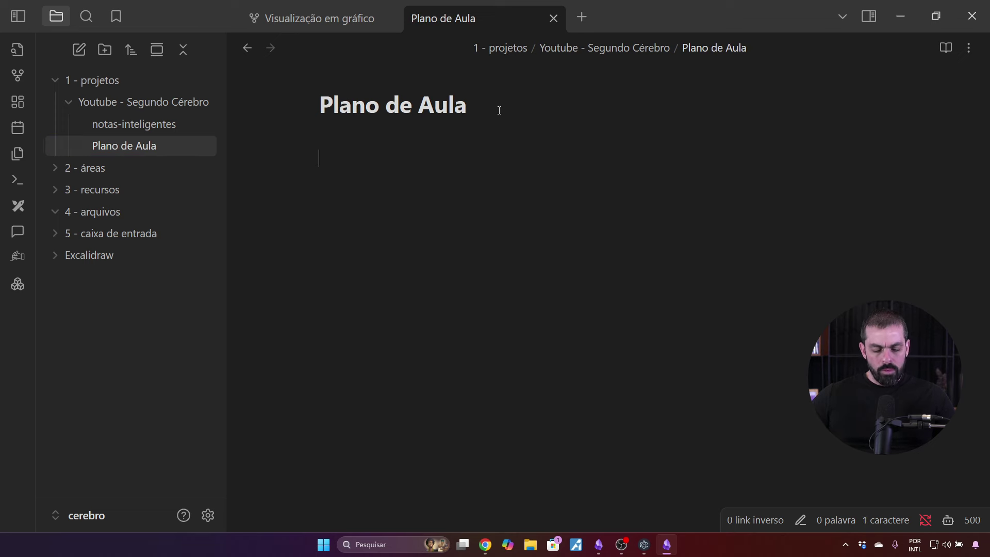
Write a level-1 Markdown heading "Título" in the body of the Plano de Aula note
{"action": "type", "text": "###"}
{"action": "key", "text": "BackSpace"}
{"action": "key", "text": "BackSpace"}
{"action": "key", "text": "BackSpace"}
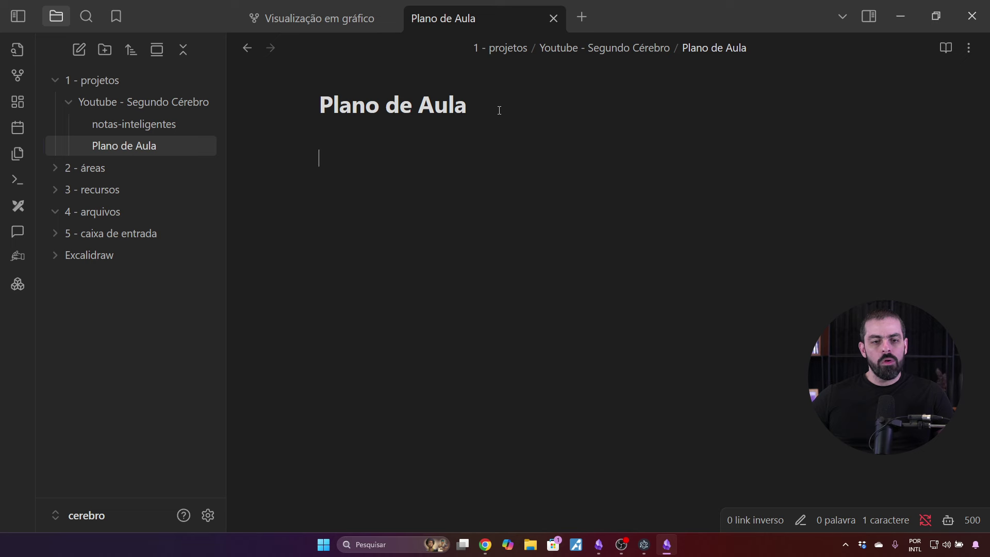
{"action": "type", "text": "# "}
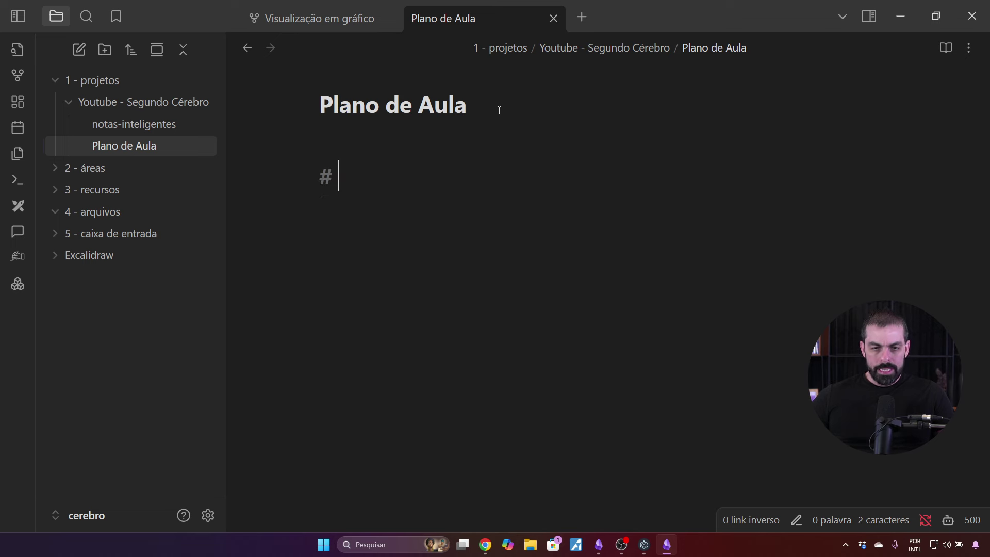
{"action": "type", "text": "T"}
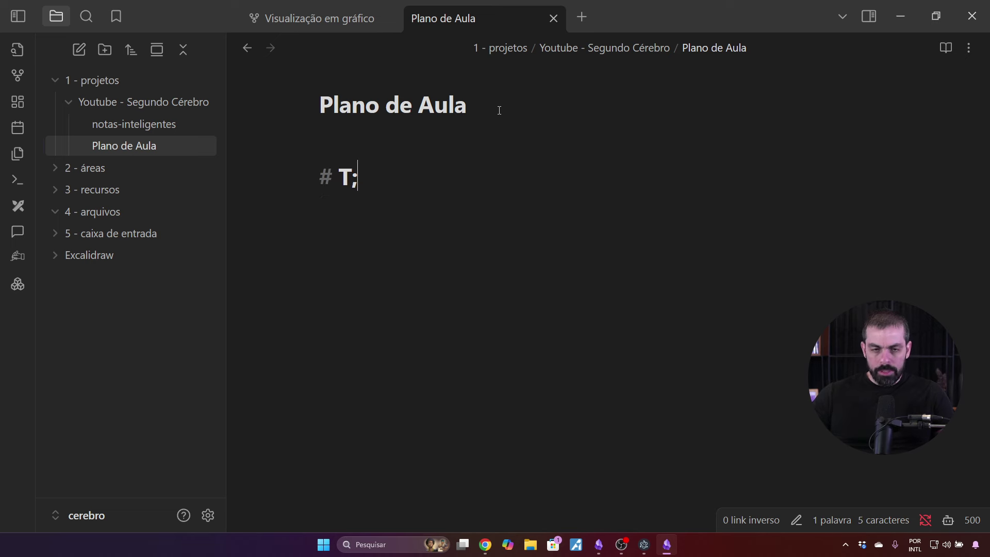
{"action": "type", "text": "ítulo"}
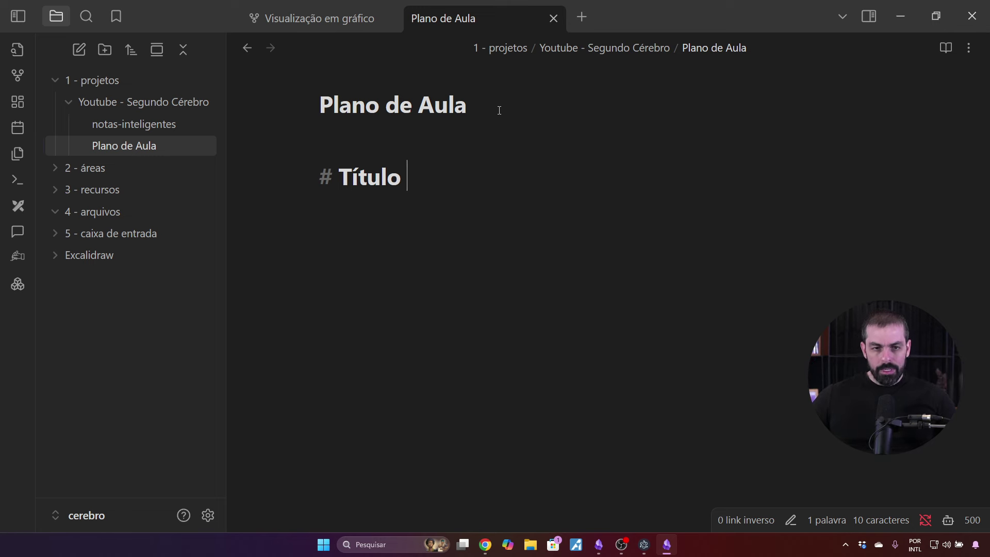
{"action": "key", "text": "super+d"}
{"action": "key", "text": "super+d"}
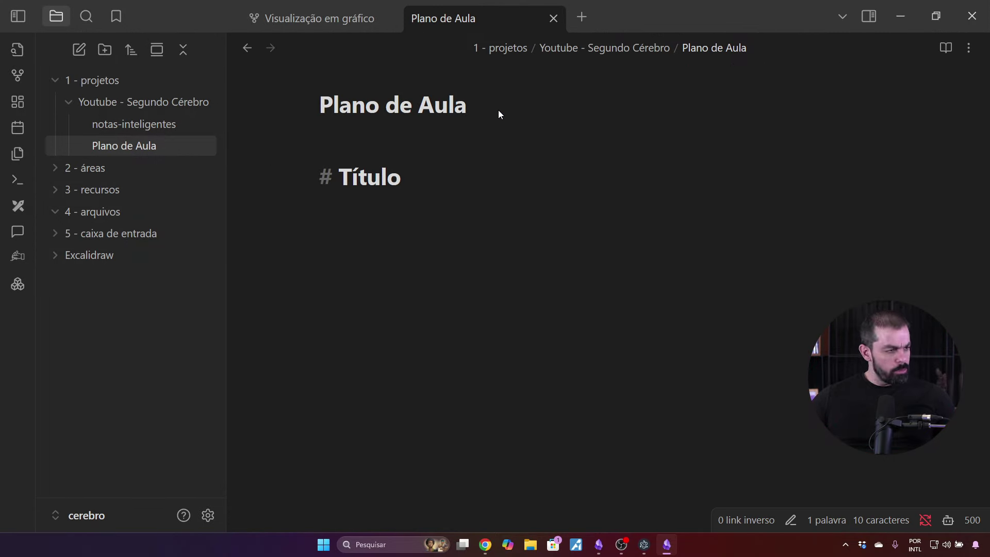
{"action": "left_click", "coordinate": [378, 178]}
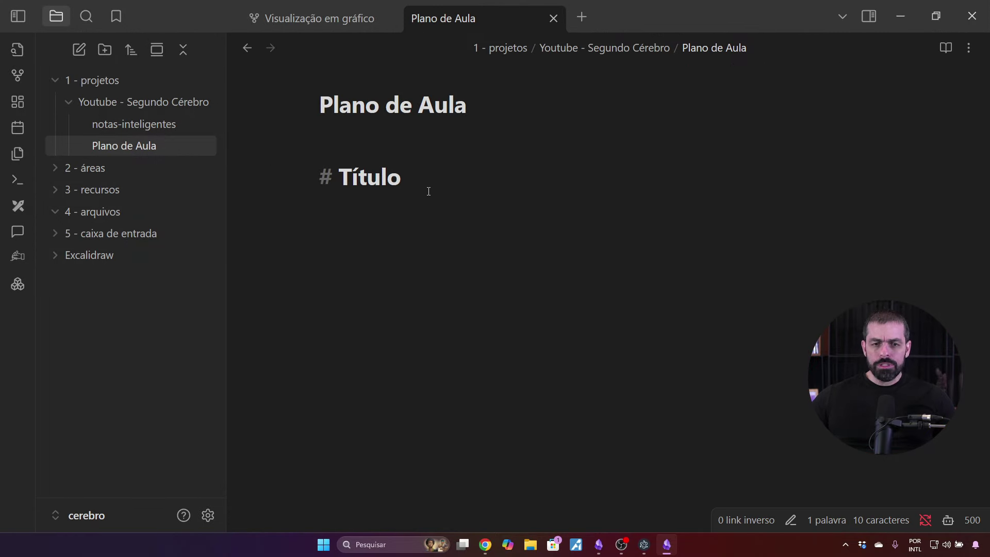
Add a level-6 Markdown heading "Título 6" below the first heading and extend the first heading's text to "Título 1"
{"action": "key", "text": "Return"}
{"action": "type", "text": "##"}
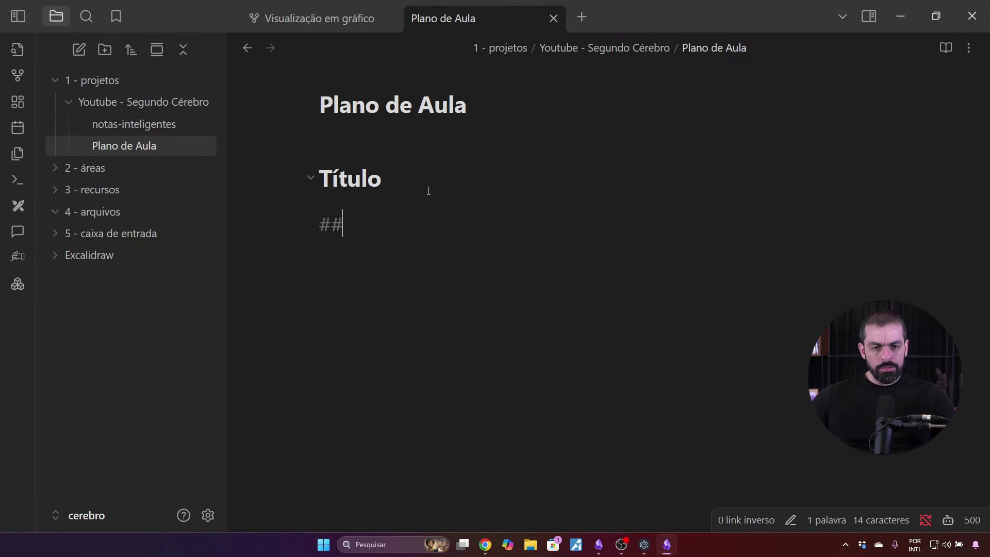
{"action": "key", "text": "BackSpace"}
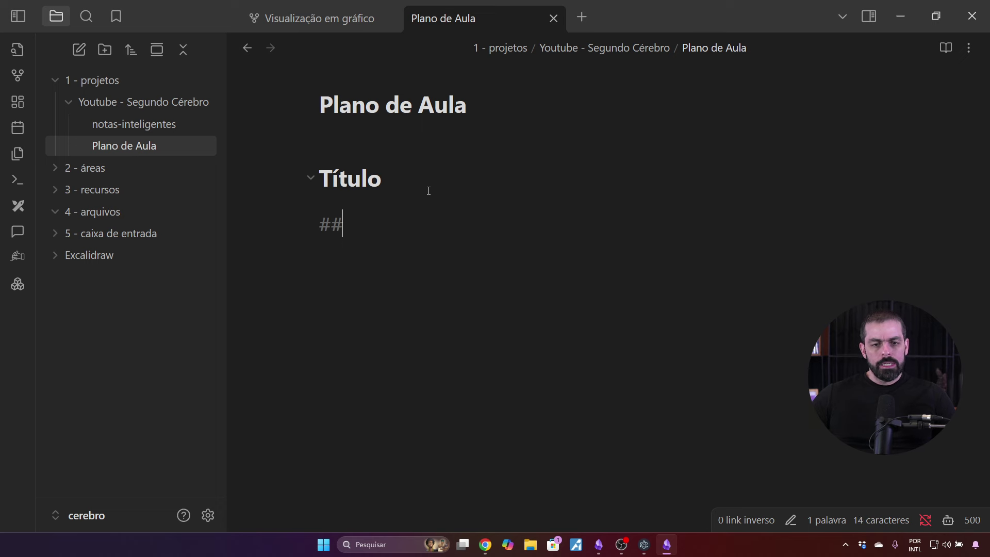
{"action": "type", "text": "######"}
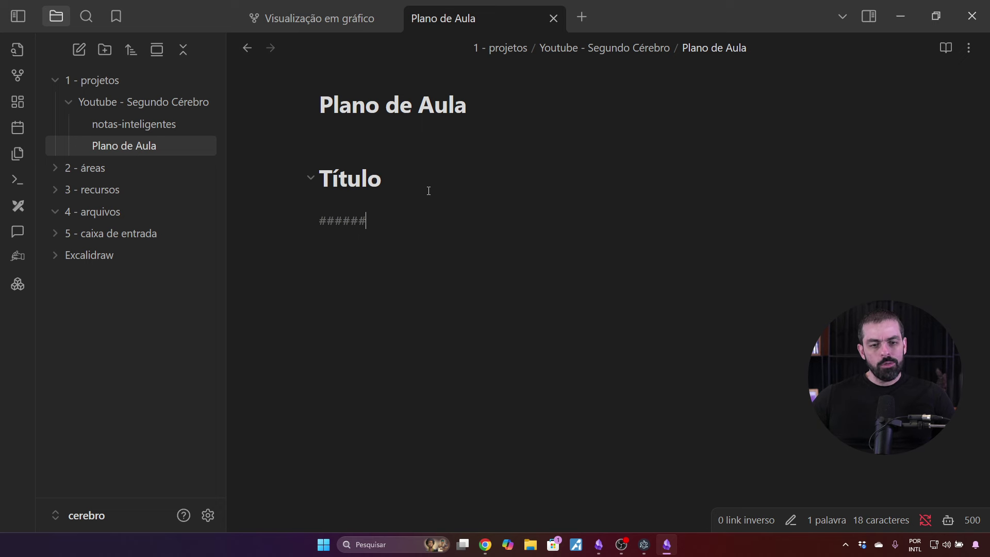
{"action": "type", "text": "T'tiul"}
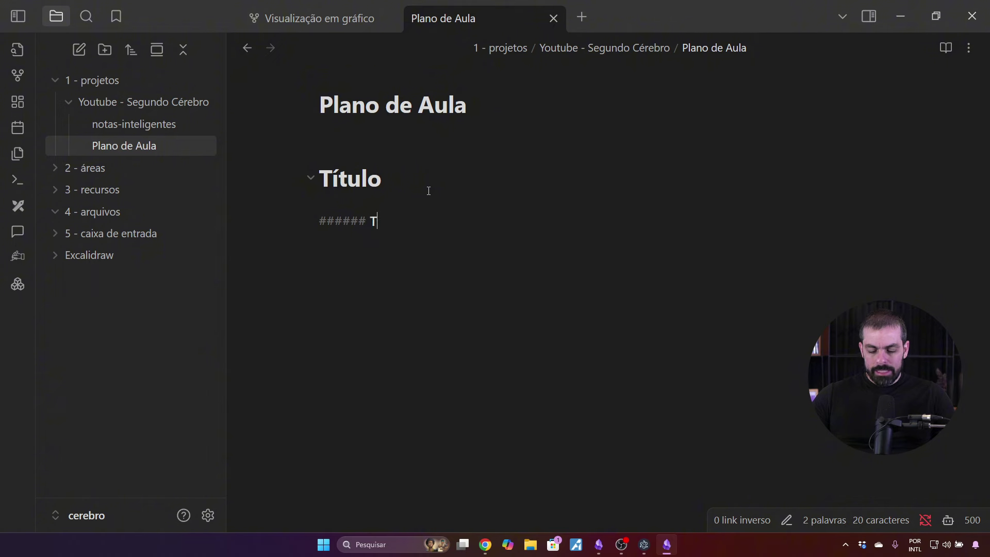
{"action": "key", "text": "BackSpace"}
{"action": "key", "text": "BackSpace"}
{"action": "key", "text": "BackSpace"}
{"action": "key", "text": "BackSpace"}
{"action": "key", "text": "BackSpace"}
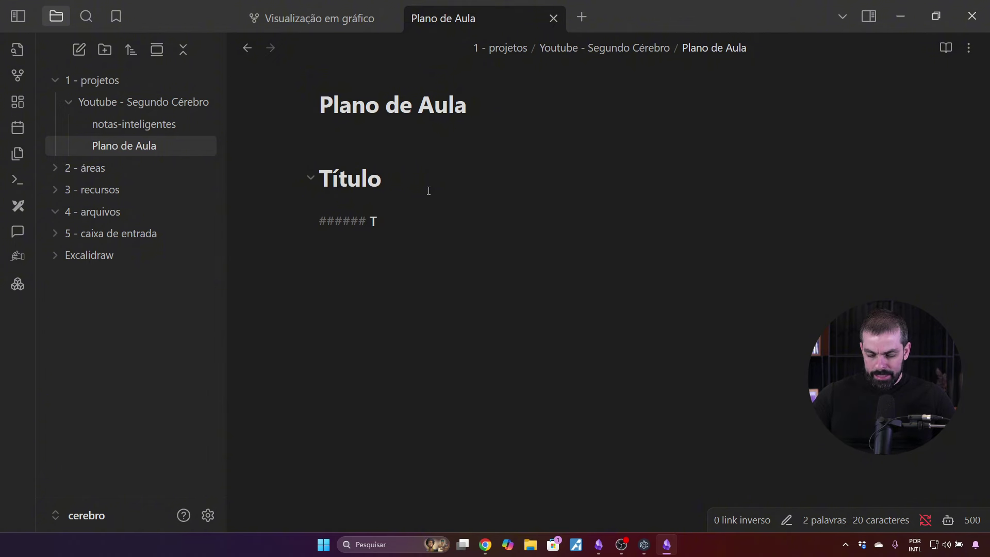
{"action": "type", "text": "ítulo 6"}
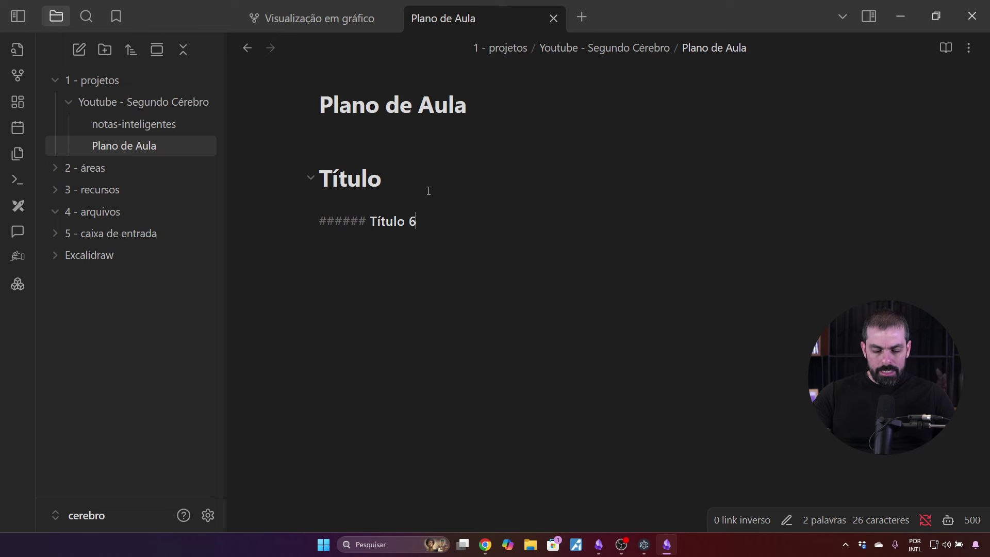
{"action": "key", "text": "Up"}
{"action": "key", "text": "Up"}
{"action": "type", "text": "1"}
{"action": "key", "text": "Down"}
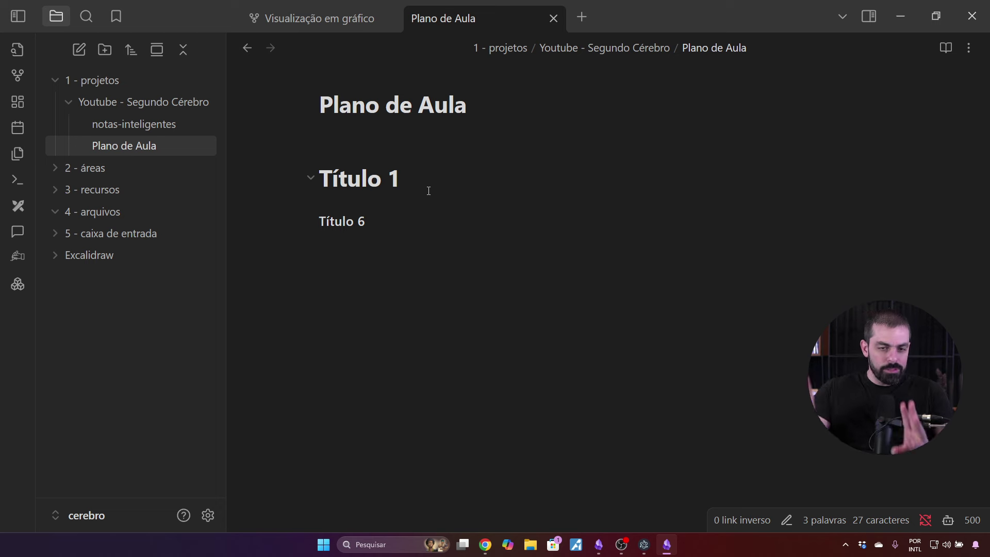
Delete both sample headings from the body of the Plano de Aula note
{"action": "key", "text": "Up"}
{"action": "key", "text": "shift+Home"}
{"action": "key", "text": "shift+Up"}
{"action": "key", "text": "shift+Up"}
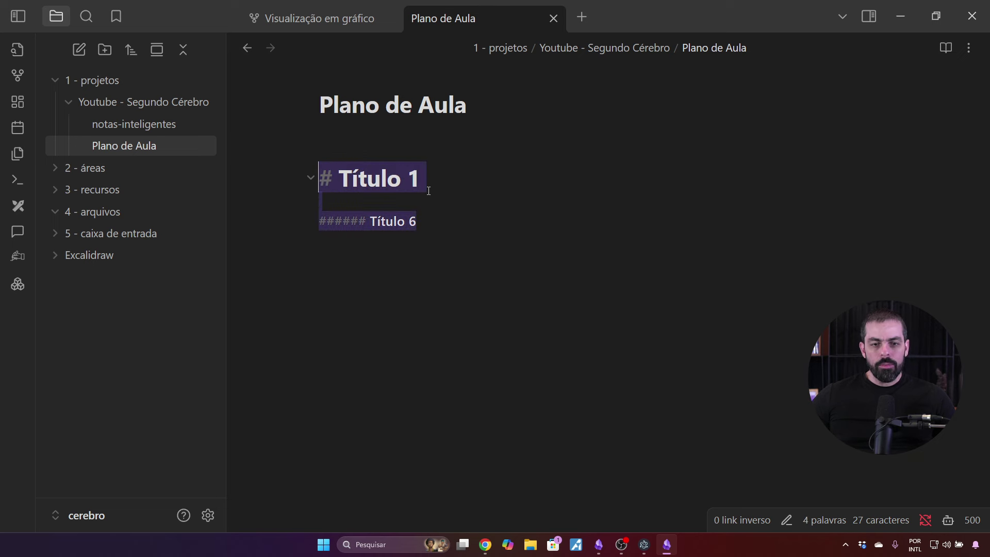
{"action": "key", "text": "BackSpace"}
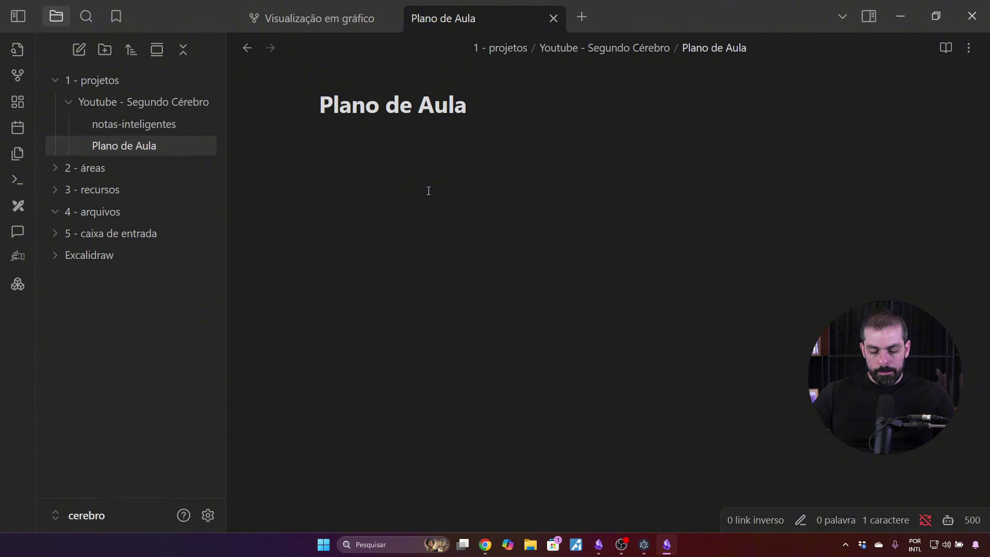
Write the level-1 Markdown heading "O que é segundo cérebro?" in the note and start a new line below it
{"action": "type", "text": "# O q"}
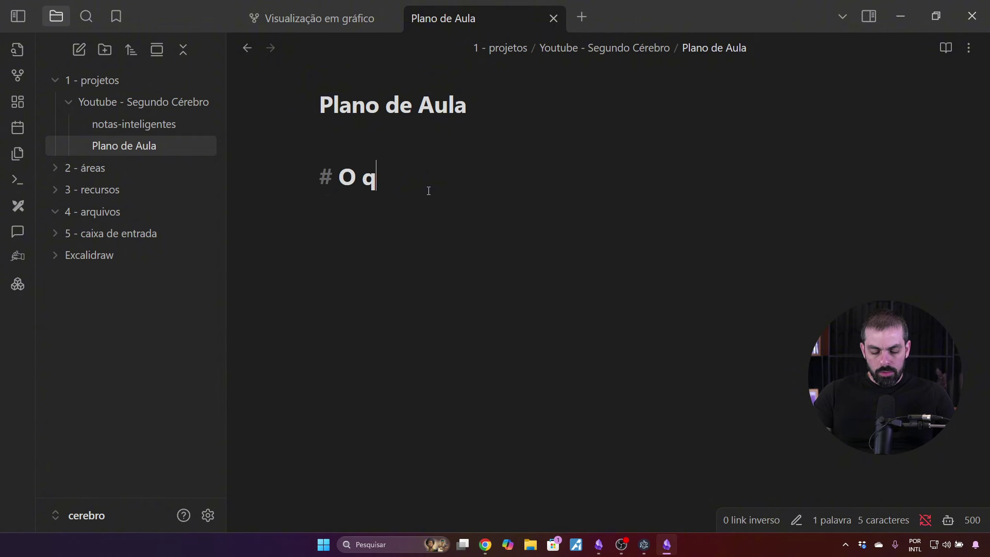
{"action": "type", "text": "ue é segu"}
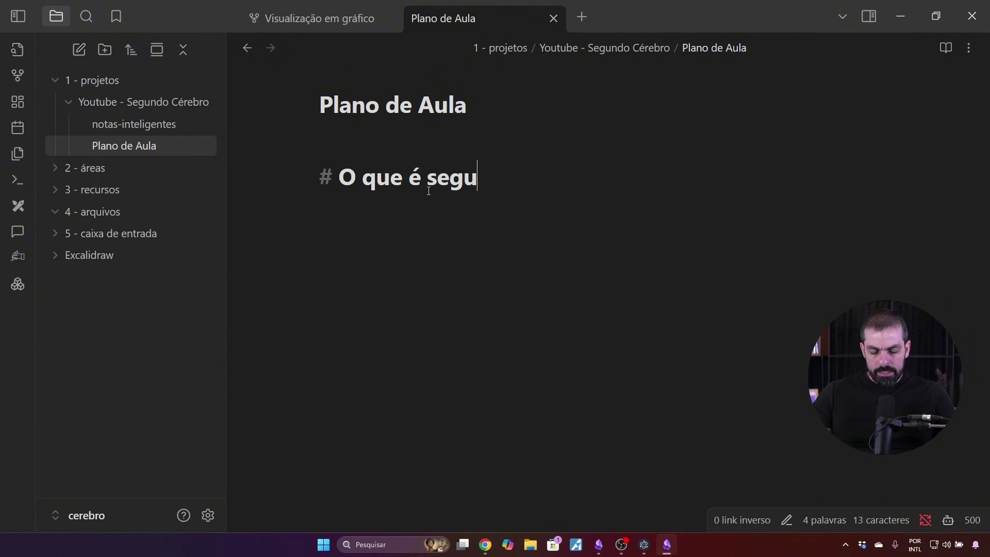
{"action": "type", "text": "ndo cérebroi"}
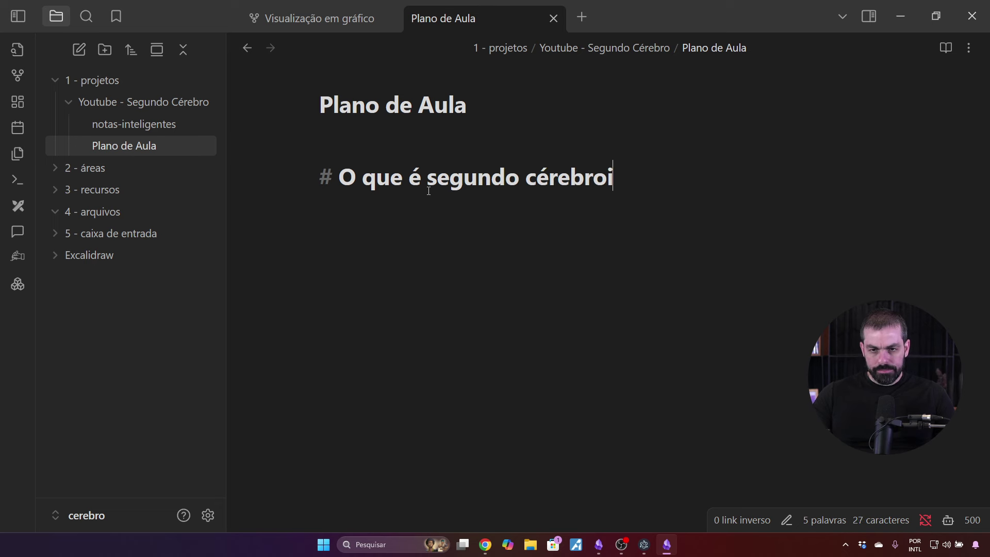
{"action": "key", "text": "BackSpace"}
{"action": "type", "text": "?"}
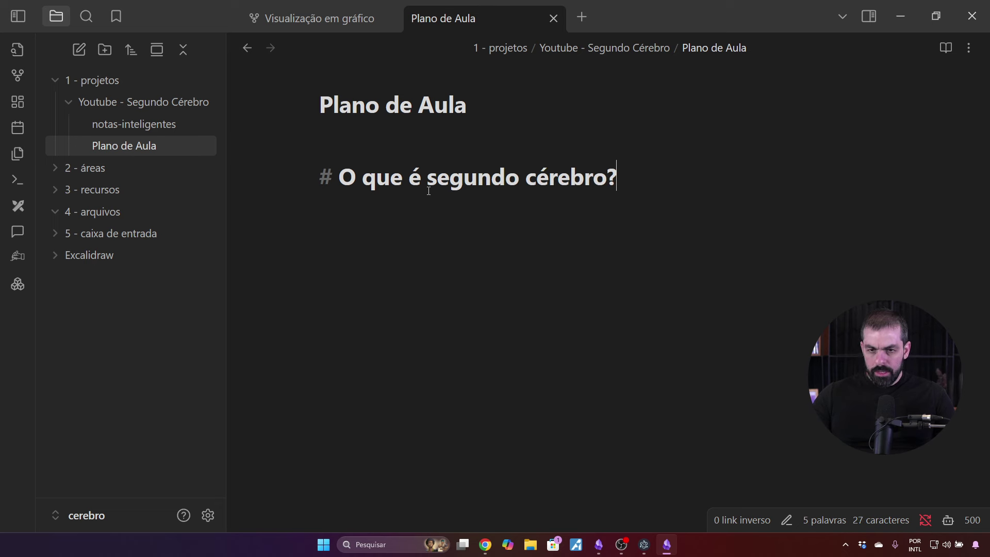
{"action": "key", "text": "Return"}
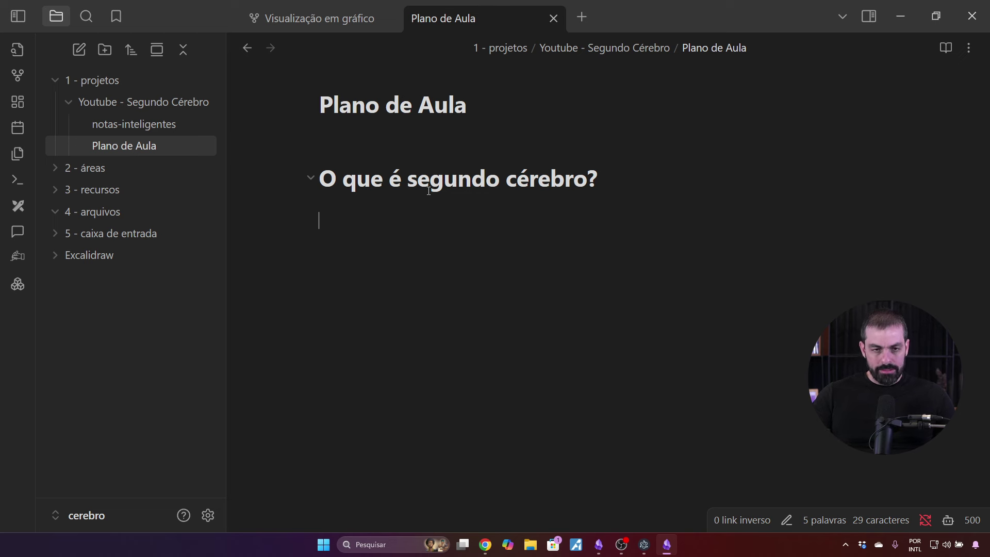
Generate AI text below the heading with Text Generator and remove the empty lines above the generated content
{"action": "key", "text": "ctrl+j"}
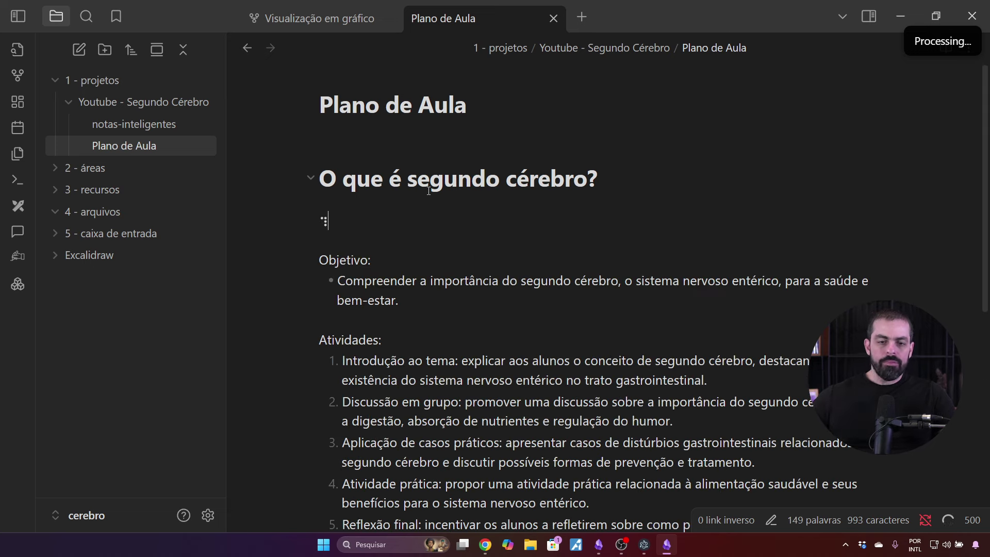
{"action": "scroll", "coordinate": [381, 186], "scroll_direction": "down", "scroll_amount": 5}
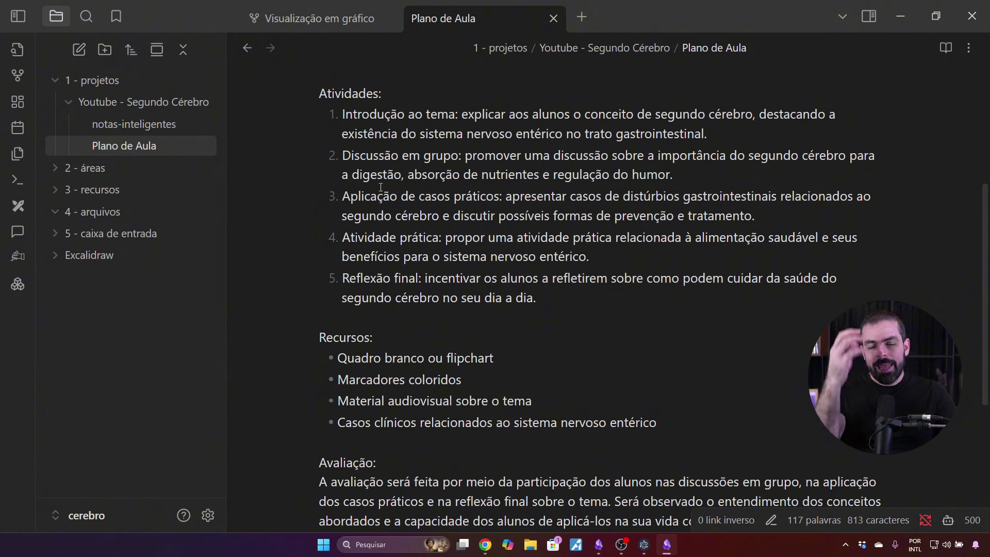
{"action": "scroll", "coordinate": [441, 246], "scroll_direction": "up", "scroll_amount": 5}
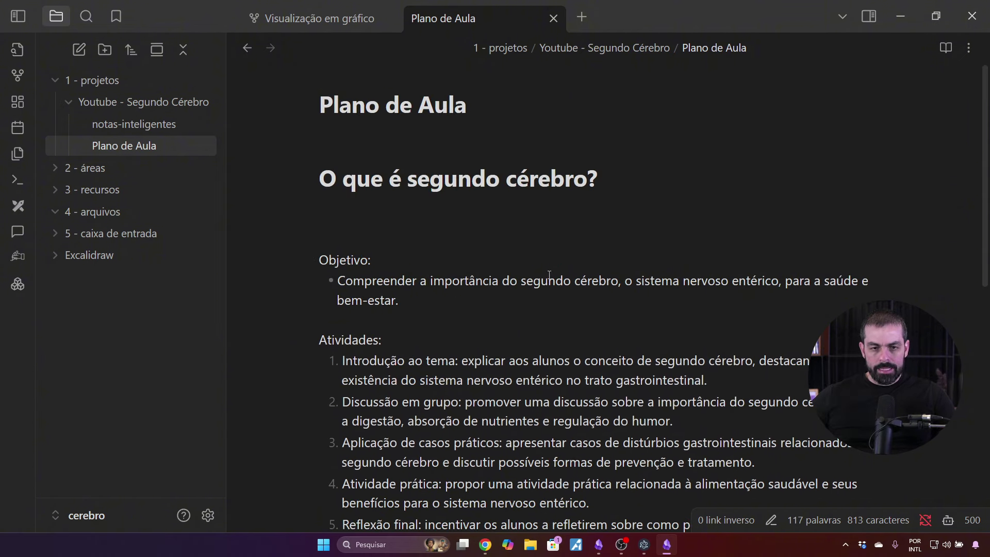
{"action": "key", "text": "Delete"}
{"action": "key", "text": "Delete"}
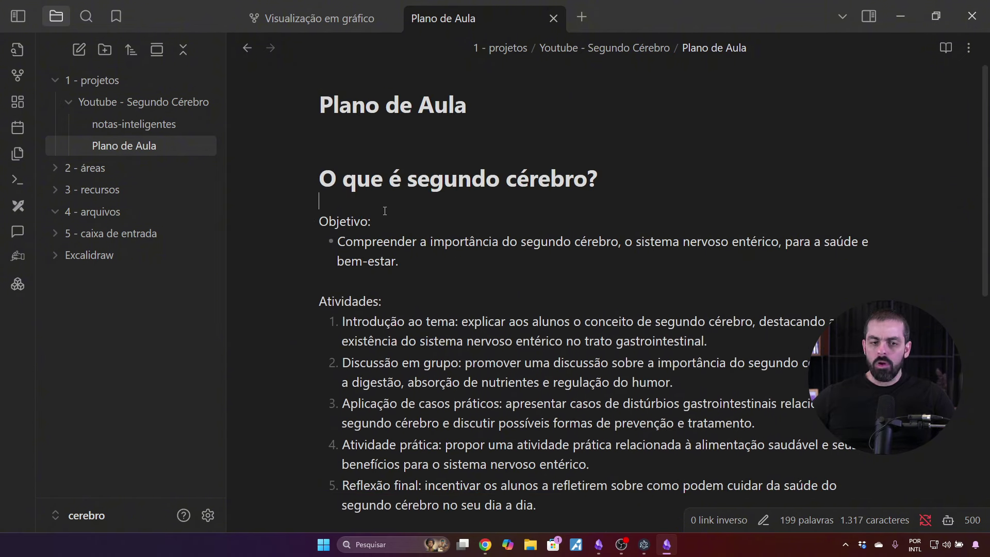
Delete all of the generated lesson-plan text, keeping the heading and an empty line below it
{"action": "scroll", "coordinate": [381, 245], "scroll_direction": "down", "scroll_amount": 1}
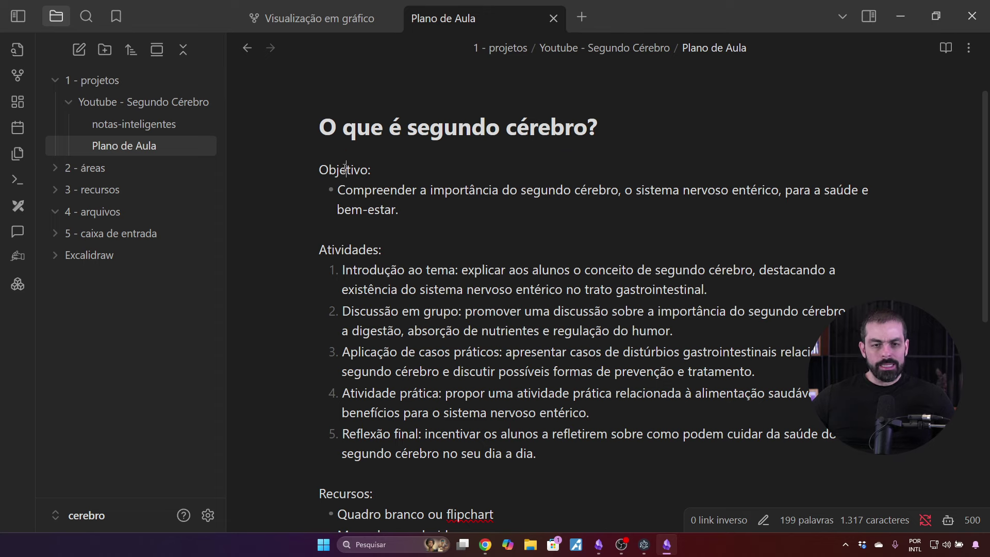
{"action": "key", "text": "shift+Down"}
{"action": "key", "text": "shift+Down"}
{"action": "key", "text": "shift+Down"}
{"action": "key", "text": "shift+Down"}
{"action": "key", "text": "shift+Down"}
{"action": "key", "text": "shift+Down"}
{"action": "key", "text": "shift+Down"}
{"action": "key", "text": "shift+Down"}
{"action": "key", "text": "shift+Down"}
{"action": "key", "text": "shift+Down"}
{"action": "key", "text": "shift+Down"}
{"action": "key", "text": "shift+Down"}
{"action": "key", "text": "shift+Down"}
{"action": "key", "text": "shift+Down"}
{"action": "key", "text": "shift+Down"}
{"action": "key", "text": "shift+Down"}
{"action": "key", "text": "shift+Down"}
{"action": "key", "text": "shift+Down"}
{"action": "key", "text": "shift+Down"}
{"action": "key", "text": "shift+Down"}
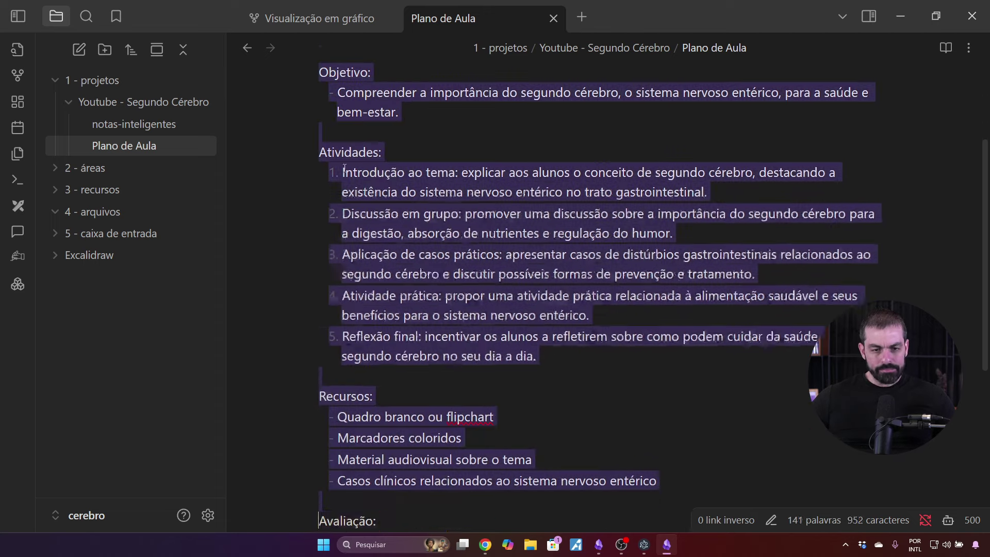
{"action": "key", "text": "BackSpace"}
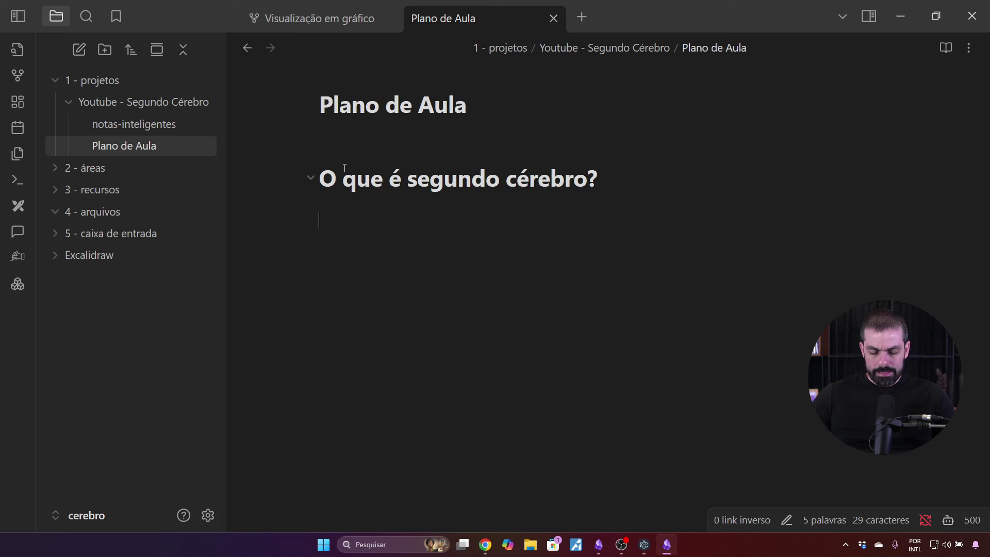
Write the prompt line "O que é segundo cérebro digital, usado em ferramentas como o obsidian" below the heading
{"action": "type", "text": "O que é "}
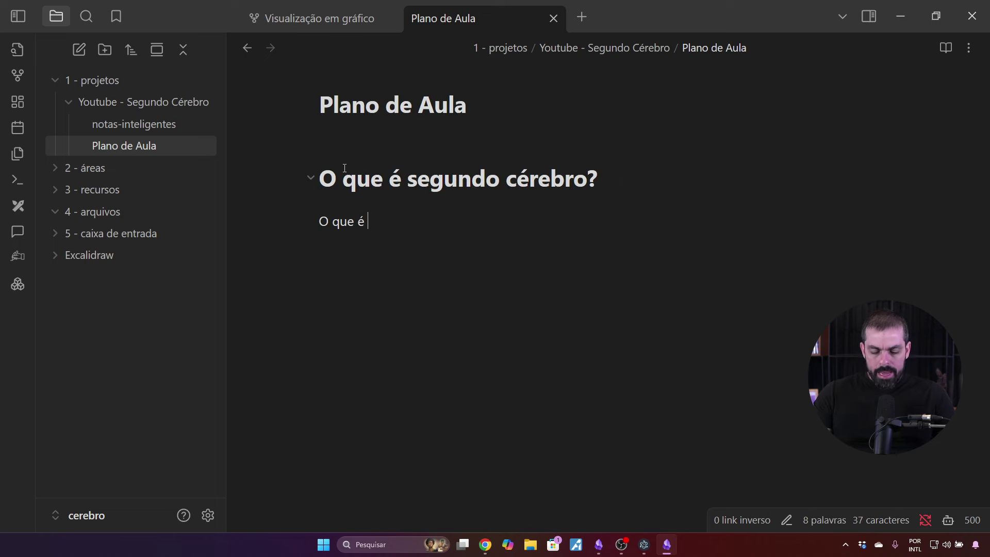
{"action": "type", "text": "segund"}
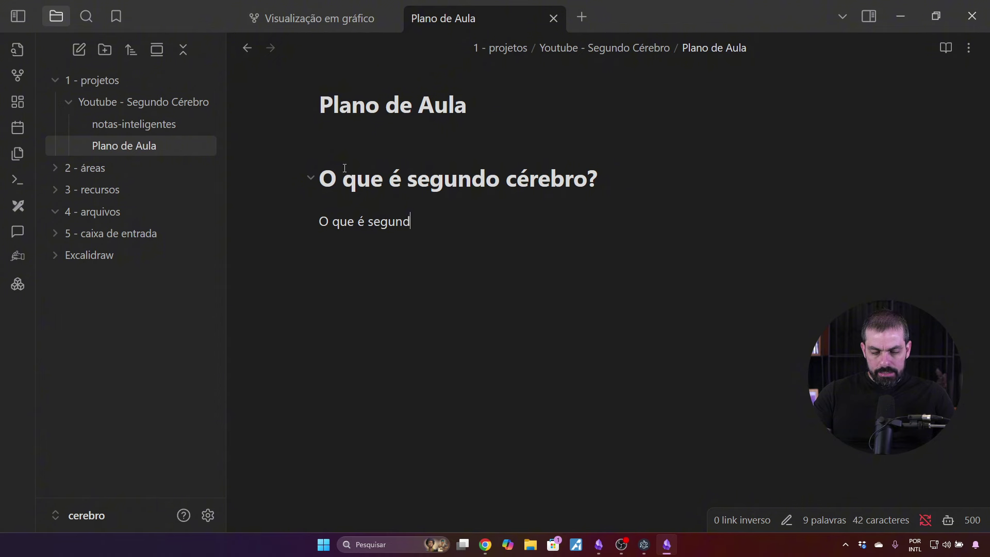
{"action": "type", "text": "o cérebro"}
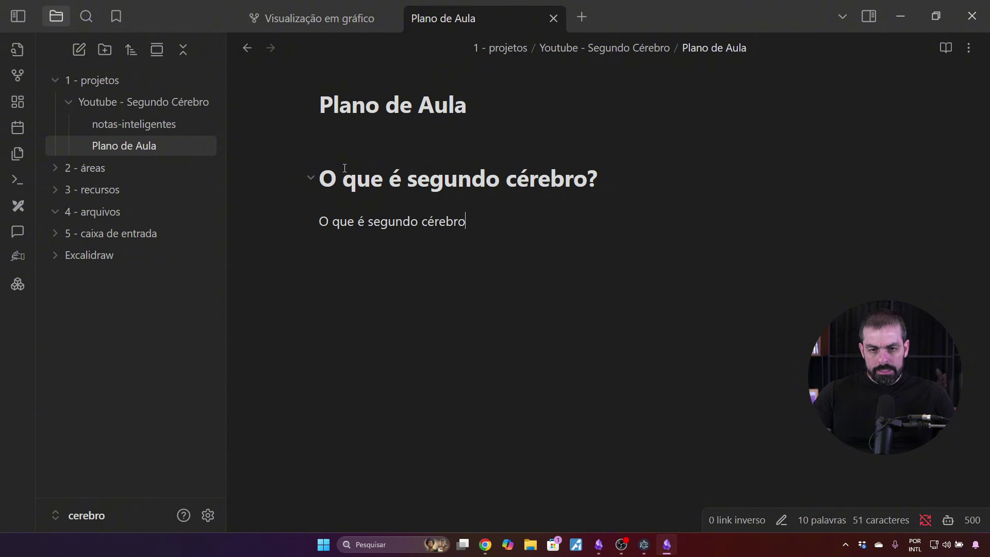
{"action": "type", "text": " dif"}
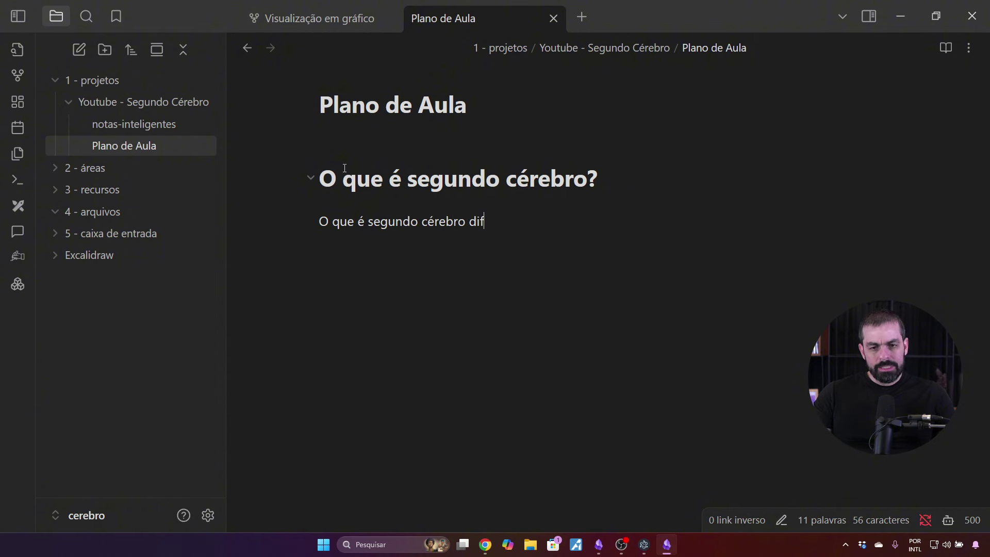
{"action": "key", "text": "BackSpace"}
{"action": "type", "text": "gity"}
{"action": "key", "text": "BackSpace"}
{"action": "type", "text": "al"}
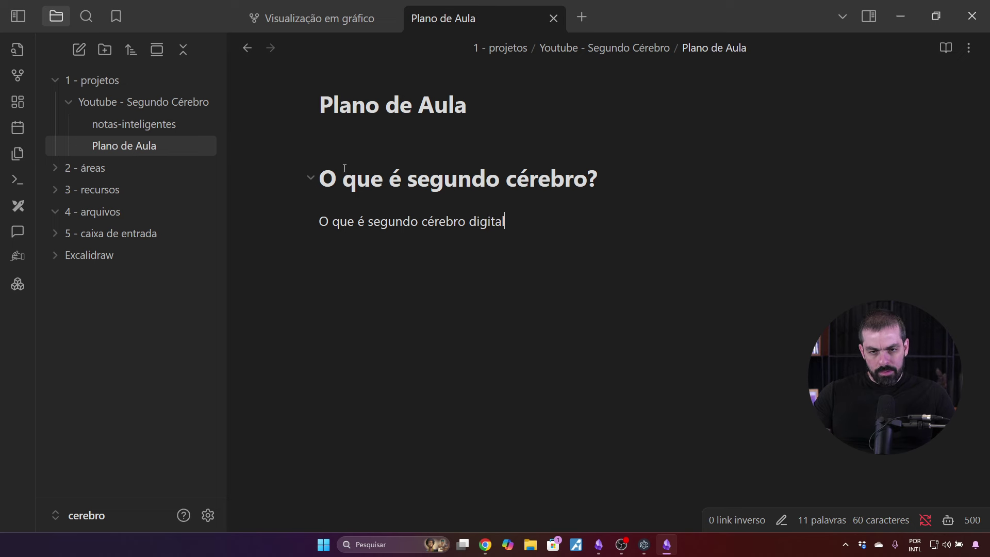
{"action": "type", "text": ","}
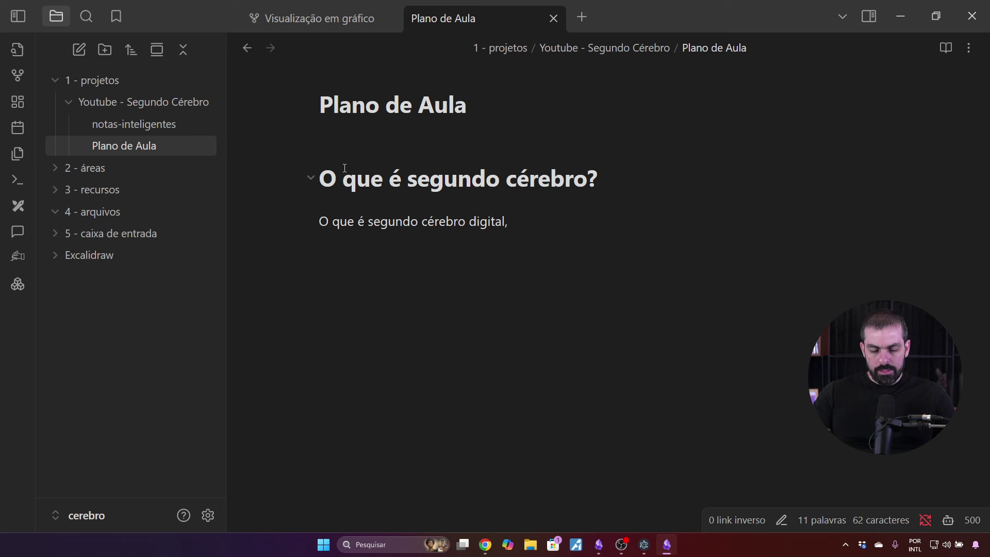
{"action": "type", "text": " e"}
{"action": "key", "text": "BackSpace"}
{"action": "type", "text": "usadno"}
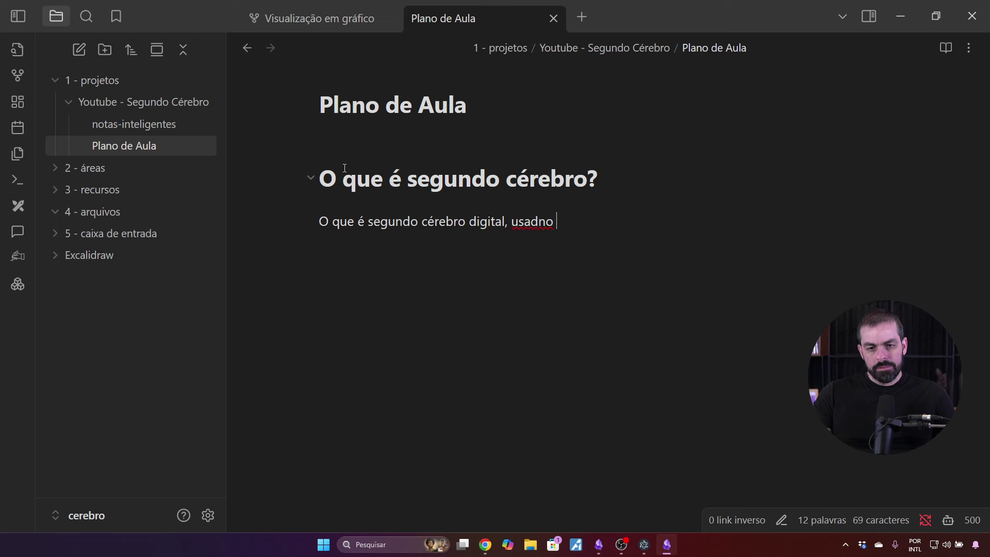
{"action": "key", "text": "BackSpace"}
{"action": "key", "text": "BackSpace"}
{"action": "key", "text": "BackSpace"}
{"action": "type", "text": "do em "}
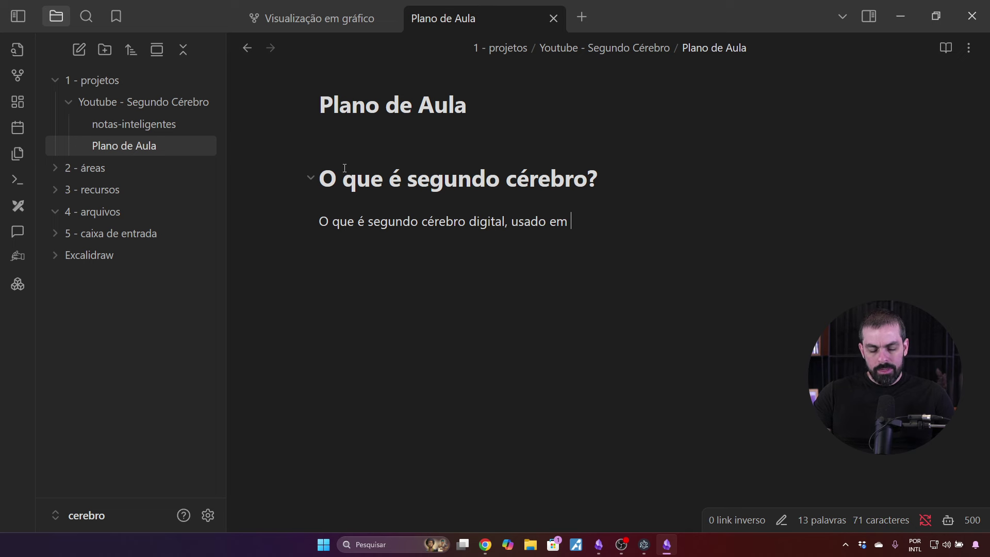
{"action": "type", "text": "ferramenta"}
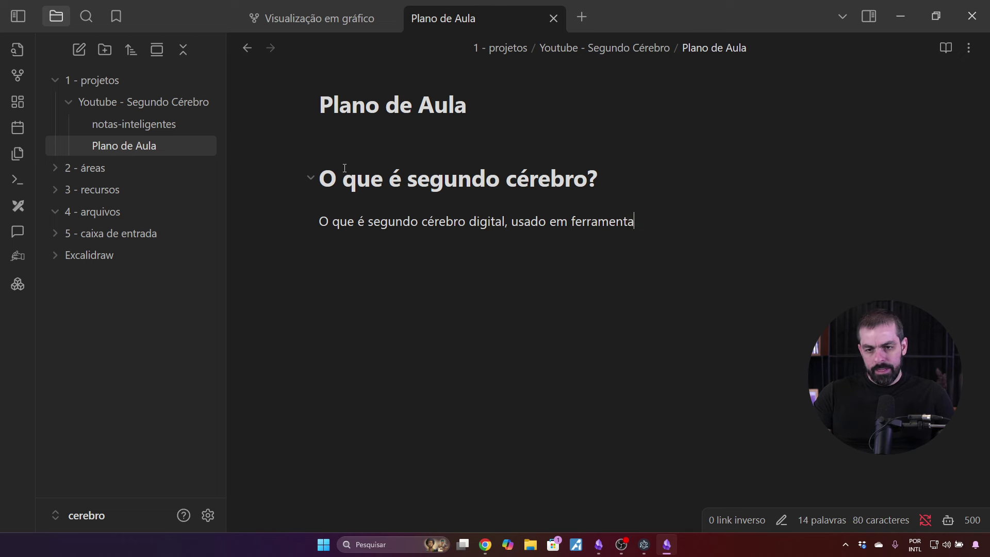
{"action": "type", "text": "s como o obsidian"}
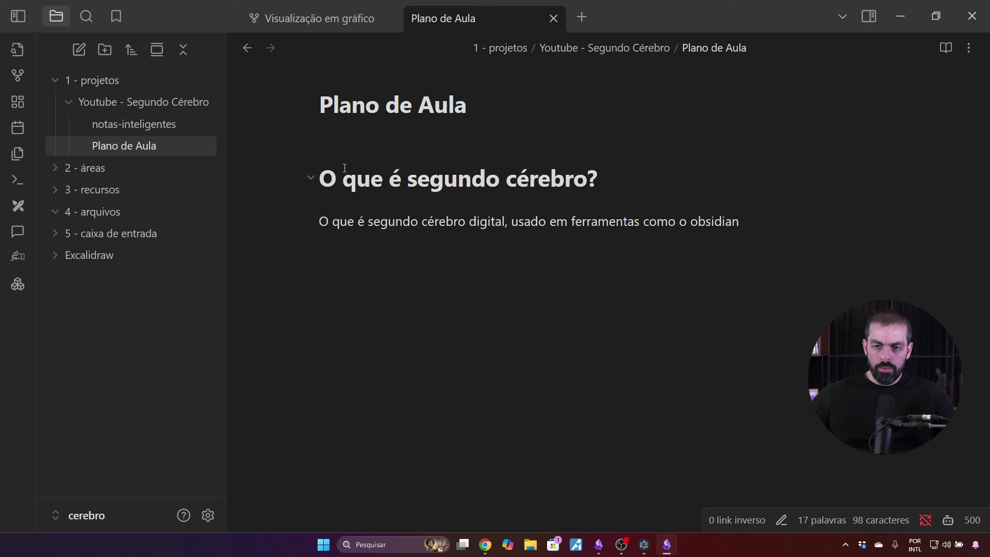
Replace the word "usado" with "implementado" in the prompt line and end the line with an ellipsis
{"action": "double_click", "coordinate": [518, 226]}
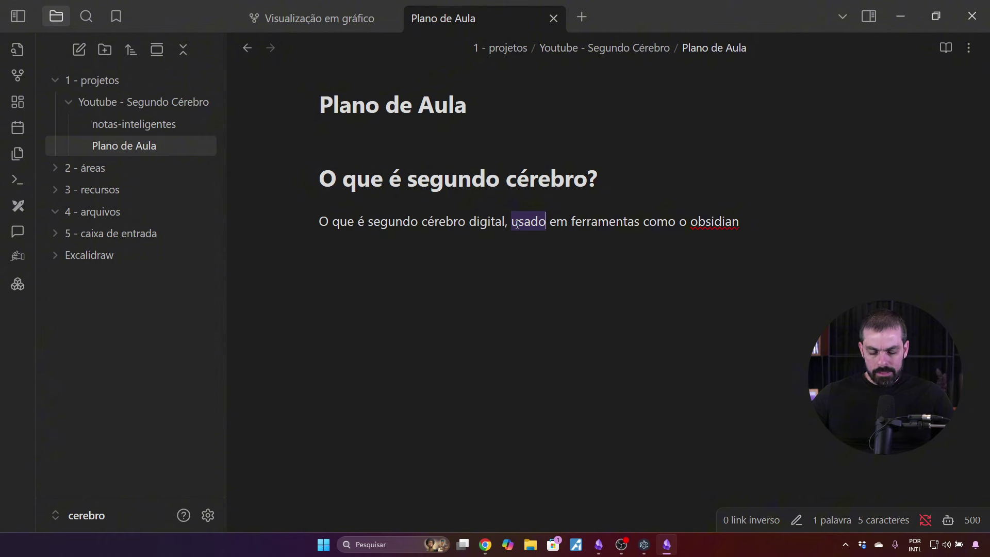
{"action": "type", "text": "implementado"}
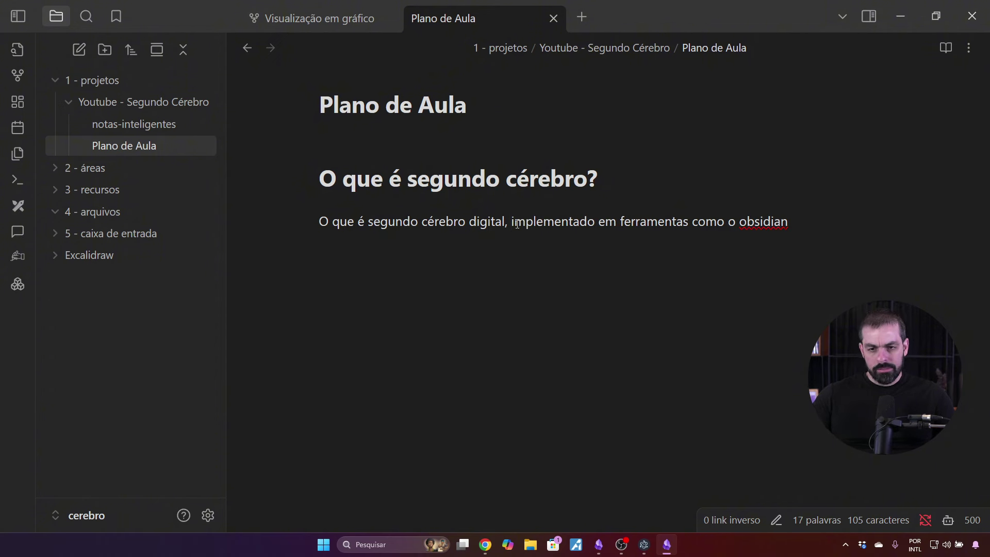
{"action": "key", "text": "End"}
{"action": "type", "text": ".."}
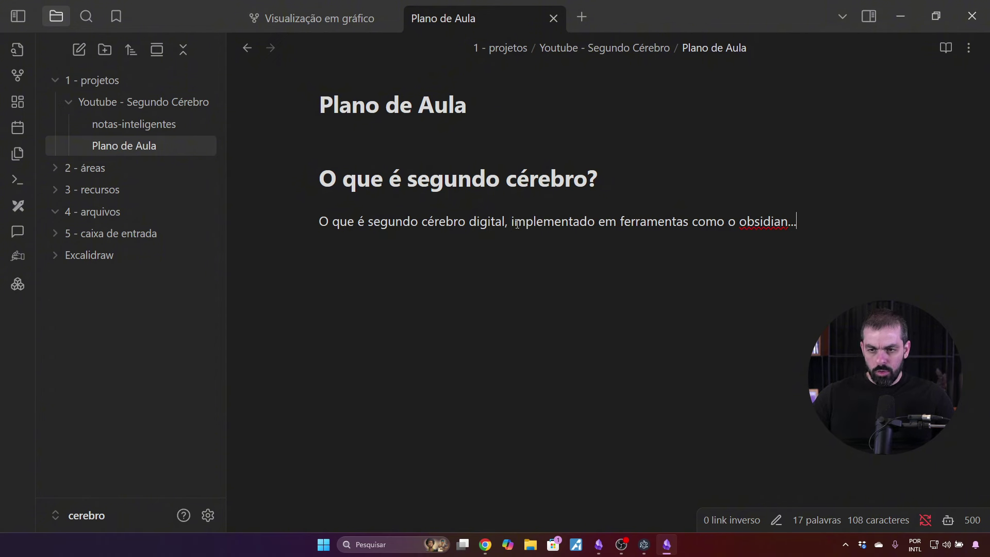
Generate AI text from the prompt line with Text Generator and review the generated activities, required resources and assessment sections
{"action": "key", "text": "ctrl+j"}
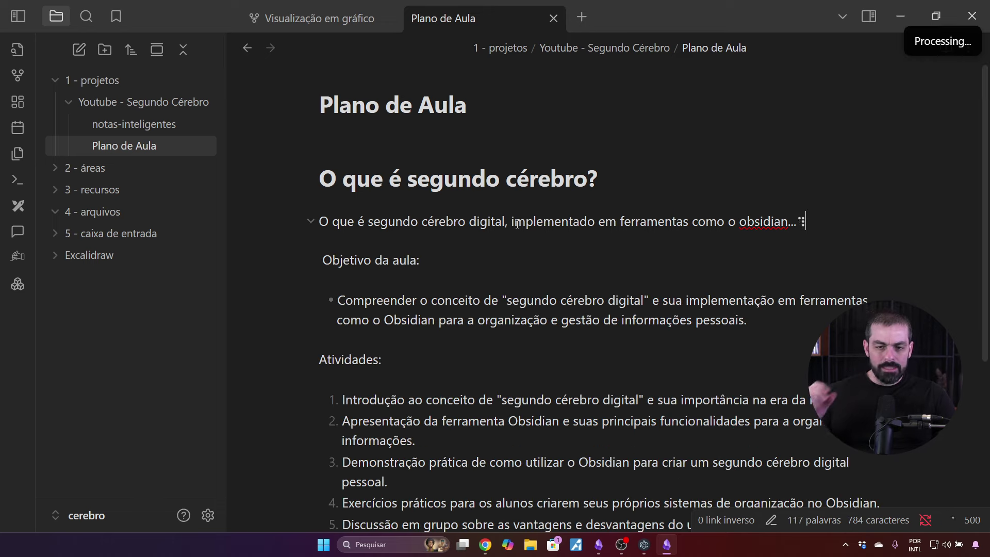
{"action": "scroll", "coordinate": [515, 318], "scroll_direction": "up", "scroll_amount": 3}
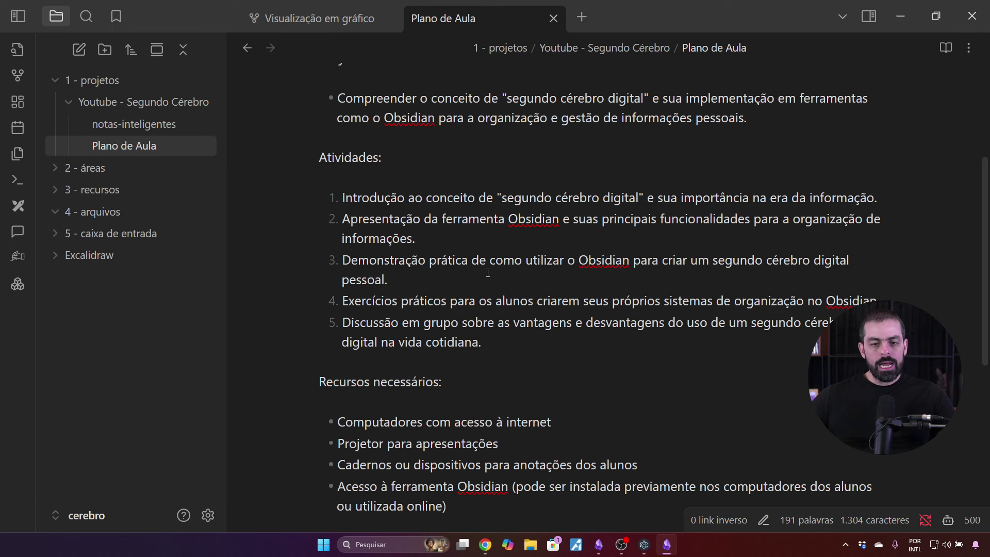
{"action": "scroll", "coordinate": [517, 285], "scroll_direction": "down", "scroll_amount": 2}
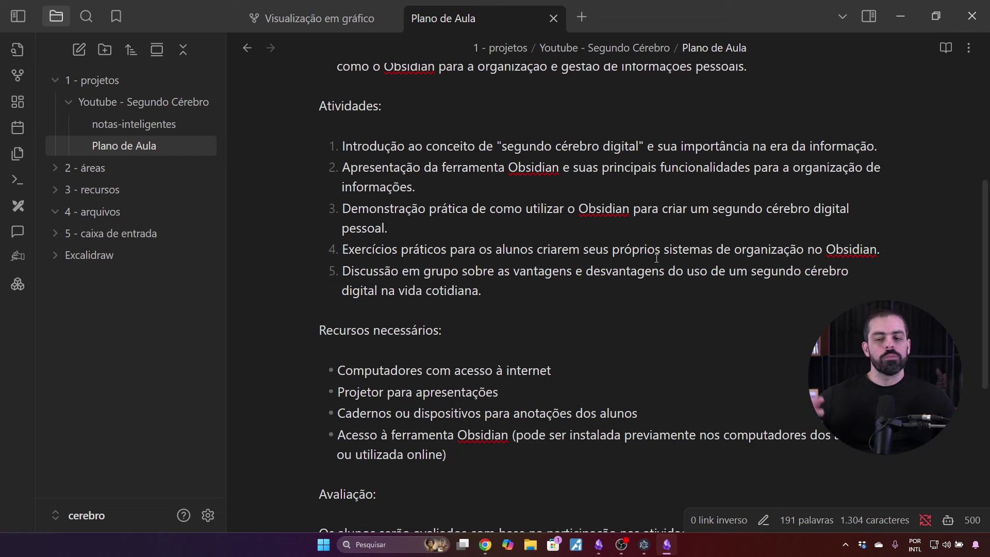
{"action": "scroll", "coordinate": [561, 274], "scroll_direction": "down", "scroll_amount": 4}
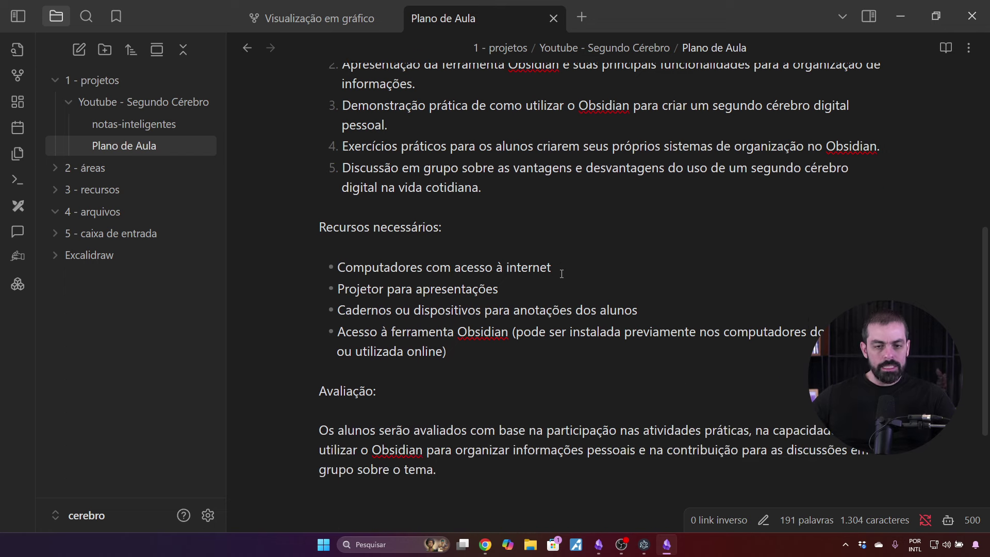
{"action": "left_click_drag", "start_coordinate": [328, 227], "coordinate": [475, 236]}
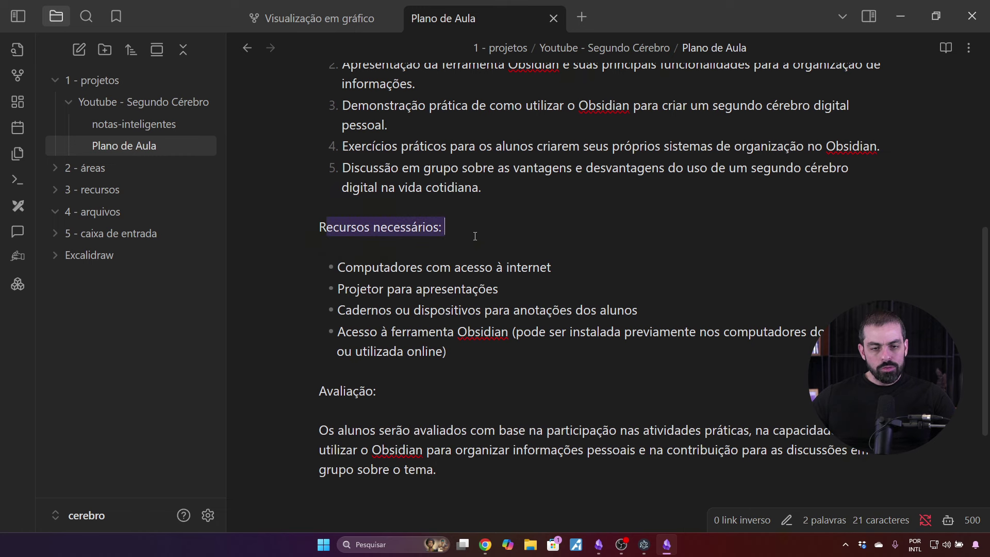
{"action": "left_click", "coordinate": [372, 279]}
{"action": "left_click", "coordinate": [552, 268]}
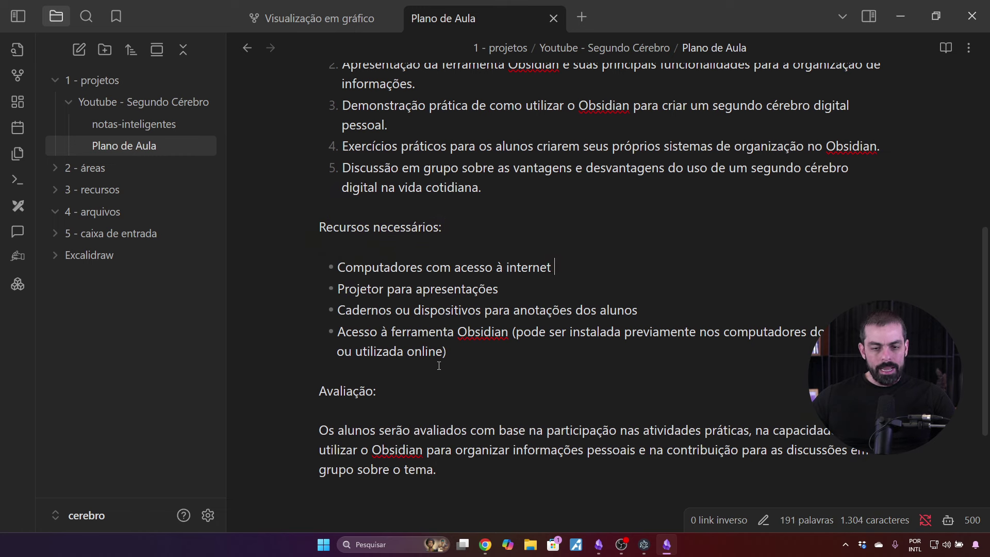
{"action": "scroll", "coordinate": [421, 373], "scroll_direction": "up", "scroll_amount": 10}
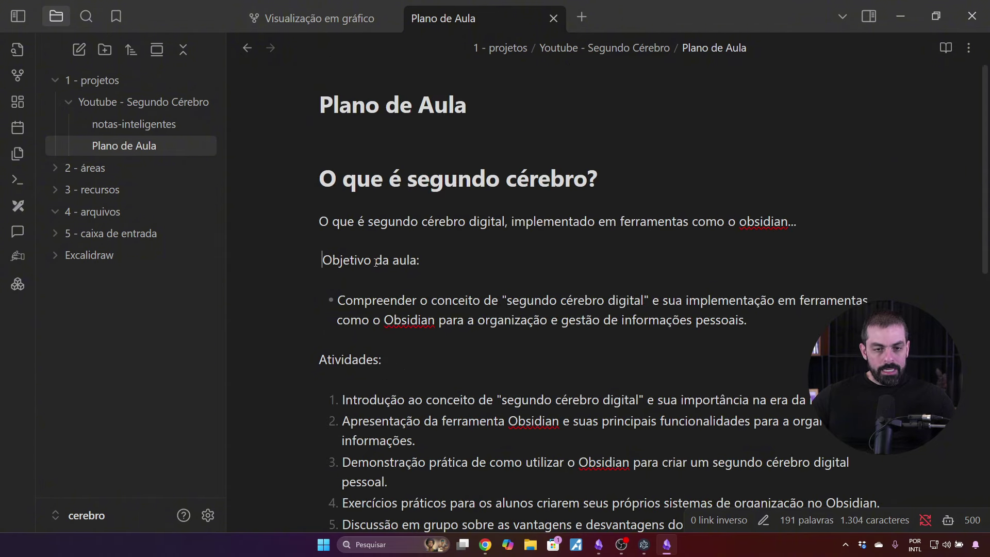
Delete all generated text below the prompt line, keeping the heading and the prompt line itself
{"action": "key", "text": "ctrl+d"}
{"action": "key", "text": "ctrl+d"}
{"action": "key", "text": "ctrl+d"}
{"action": "key", "text": "ctrl+d"}
{"action": "key", "text": "ctrl+d"}
{"action": "key", "text": "ctrl+d"}
{"action": "key", "text": "ctrl+d"}
{"action": "key", "text": "ctrl+d"}
{"action": "key", "text": "ctrl+d"}
{"action": "key", "text": "ctrl+d"}
{"action": "key", "text": "ctrl+d"}
{"action": "key", "text": "ctrl+d"}
{"action": "key", "text": "ctrl+d"}
{"action": "key", "text": "ctrl+d"}
{"action": "key", "text": "ctrl+d"}
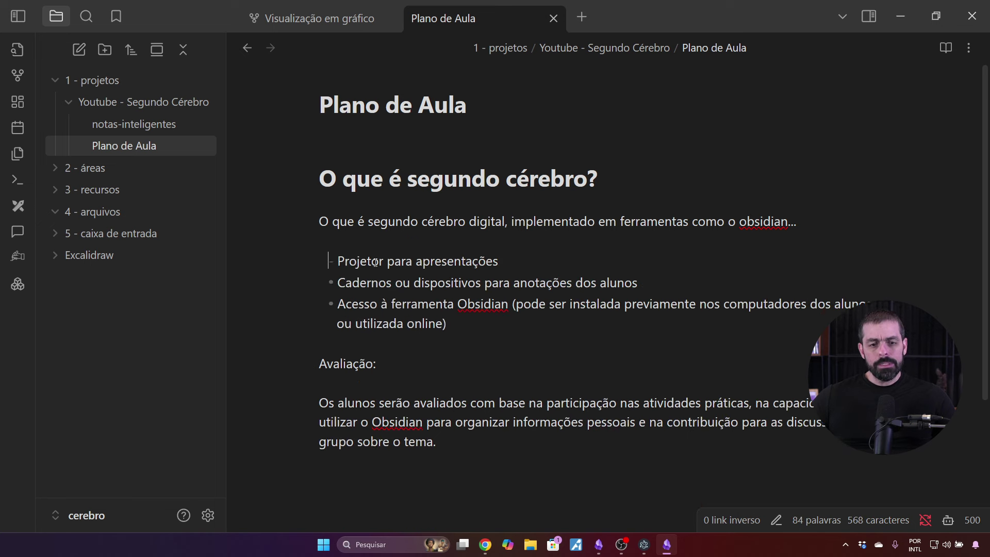
{"action": "key", "text": "ctrl+d"}
{"action": "key", "text": "ctrl+d"}
{"action": "key", "text": "ctrl+d"}
{"action": "key", "text": "ctrl+d"}
{"action": "key", "text": "ctrl+d"}
{"action": "key", "text": "ctrl+d"}
{"action": "key", "text": "ctrl+d"}
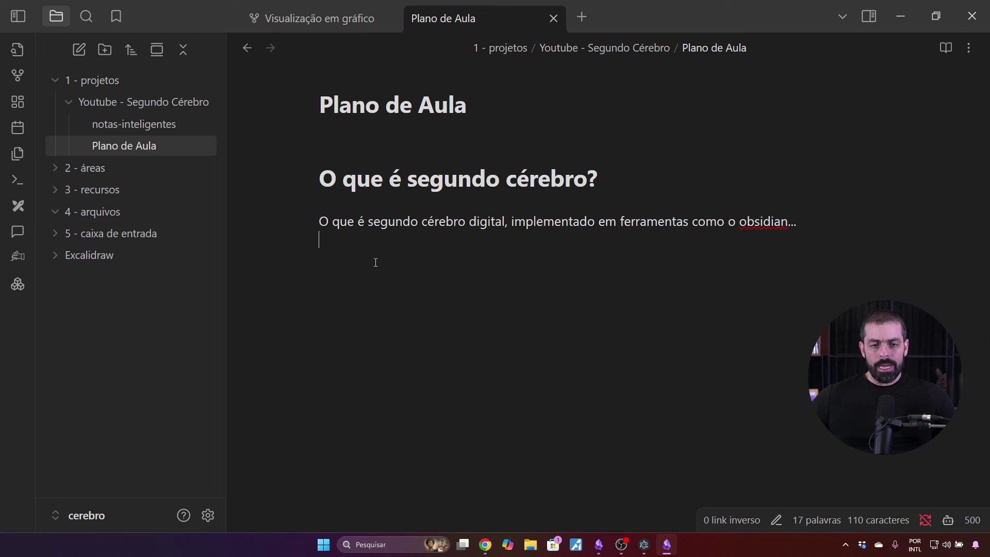
Select the prompt line about the digital second brain and generate new AI text from it with Text Generator
{"action": "key", "text": "shift+Up"}
{"action": "key", "text": "ctrl+j"}
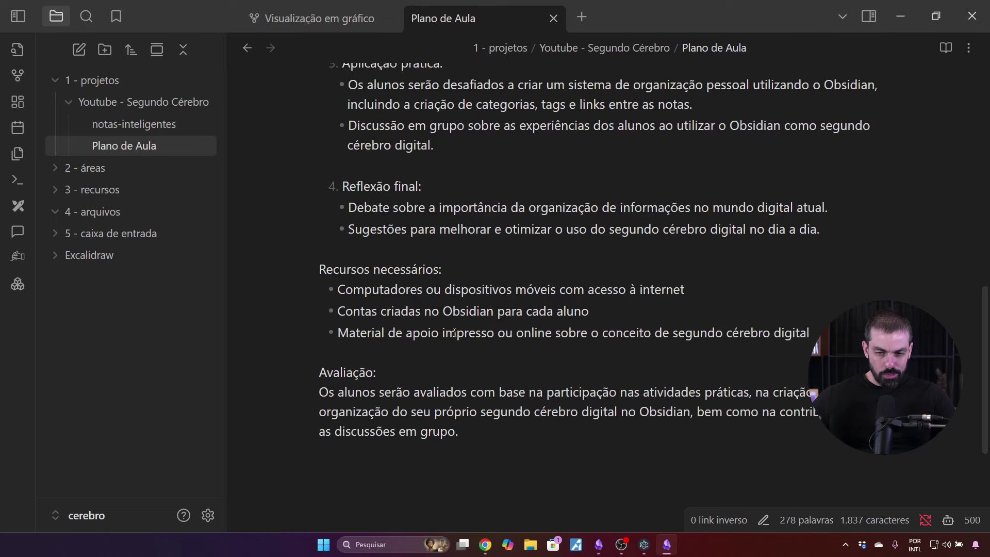
{"action": "scroll", "coordinate": [454, 333], "scroll_direction": "up", "scroll_amount": 10}
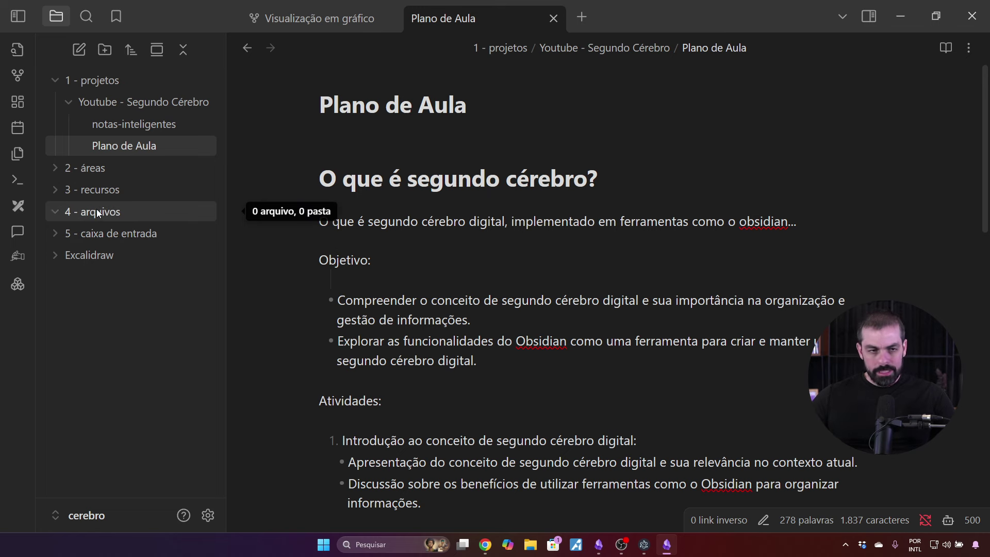
Create a new note in the Youtube - Segundo Cérebro folder and enter PARA as its title
{"action": "right_click", "coordinate": [128, 101]}
{"action": "left_click", "coordinate": [175, 118]}
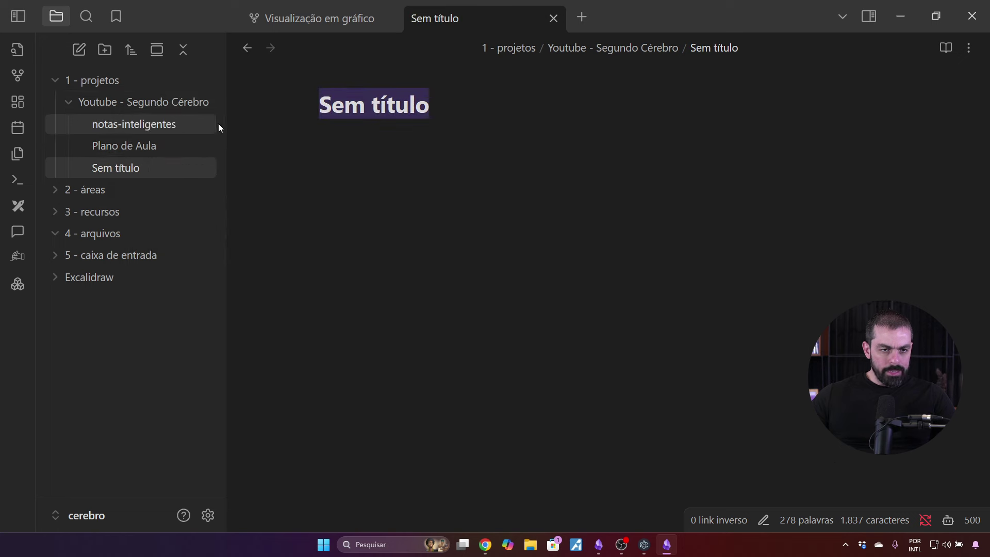
{"action": "type", "text": "para"}
{"action": "key", "text": "BackSpace"}
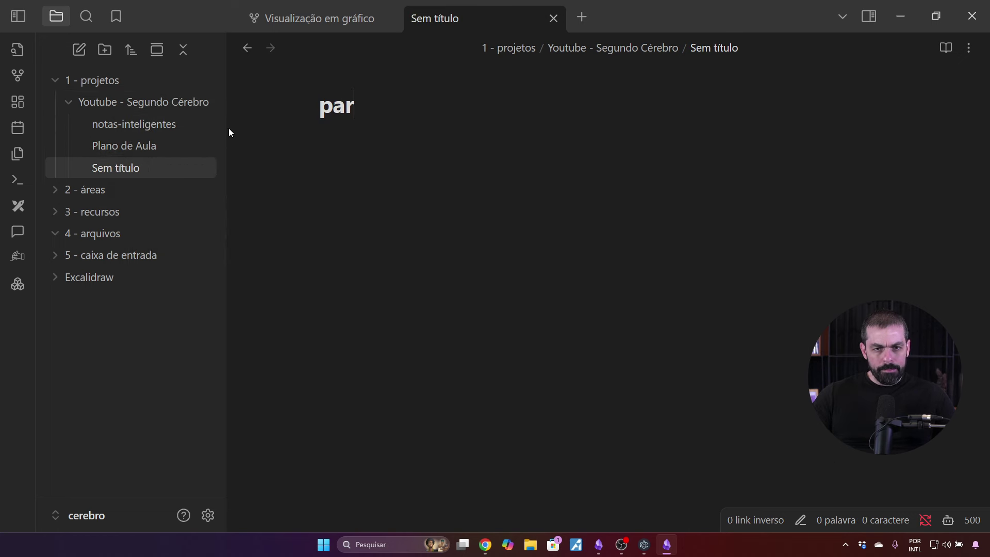
{"action": "key", "text": "BackSpace"}
{"action": "key", "text": "BackSpace"}
{"action": "key", "text": "BackSpace"}
{"action": "type", "text": "Par"}
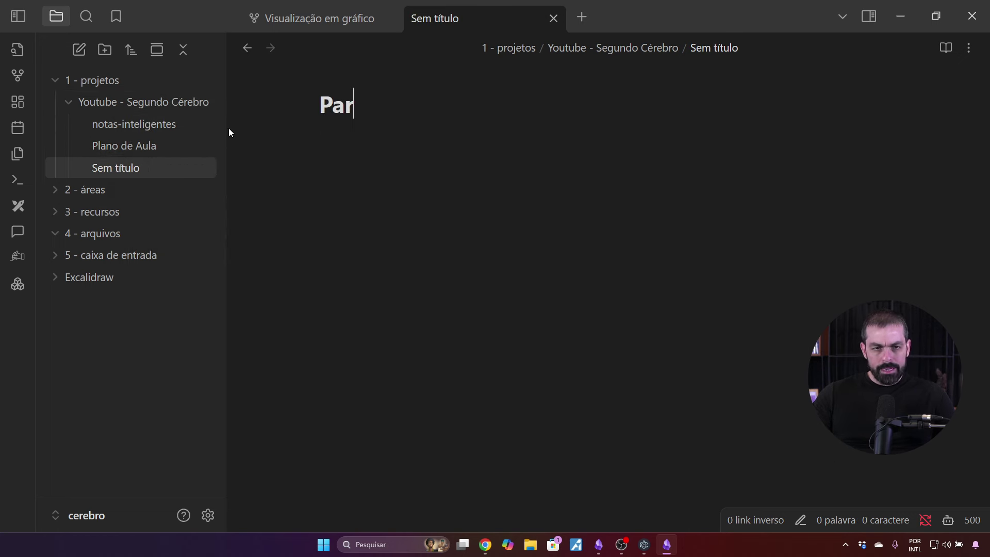
{"action": "key", "text": "BackSpace"}
{"action": "key", "text": "BackSpace"}
{"action": "type", "text": "r"}
{"action": "key", "text": "BackSpace"}
{"action": "type", "text": "ART"}
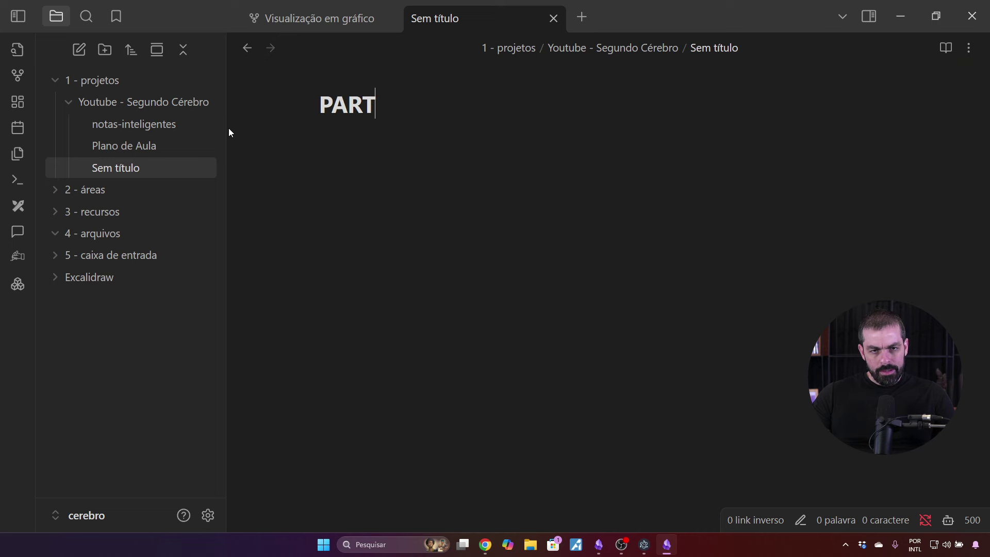
{"action": "key", "text": "BackSpace"}
{"action": "type", "text": "A"}
Put the accented word "Método" before PARA so the note is titled "Método PARA", and apply the title
{"action": "key", "text": "Home"}
{"action": "type", "text": "Me"}
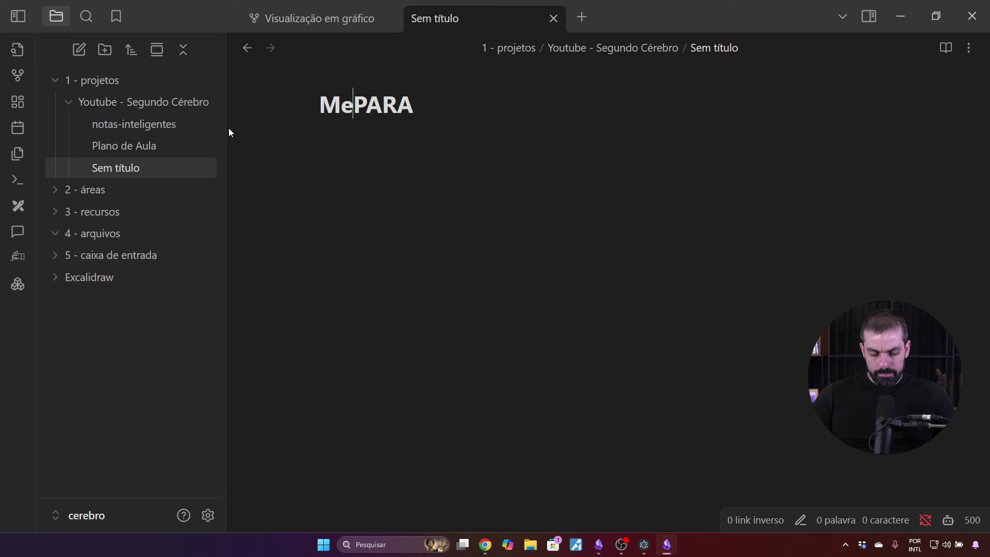
{"action": "type", "text": "todo"}
{"action": "key", "text": "Left"}
{"action": "key", "text": "Left"}
{"action": "key", "text": "Left"}
{"action": "key", "text": "Left"}
{"action": "key", "text": "Left"}
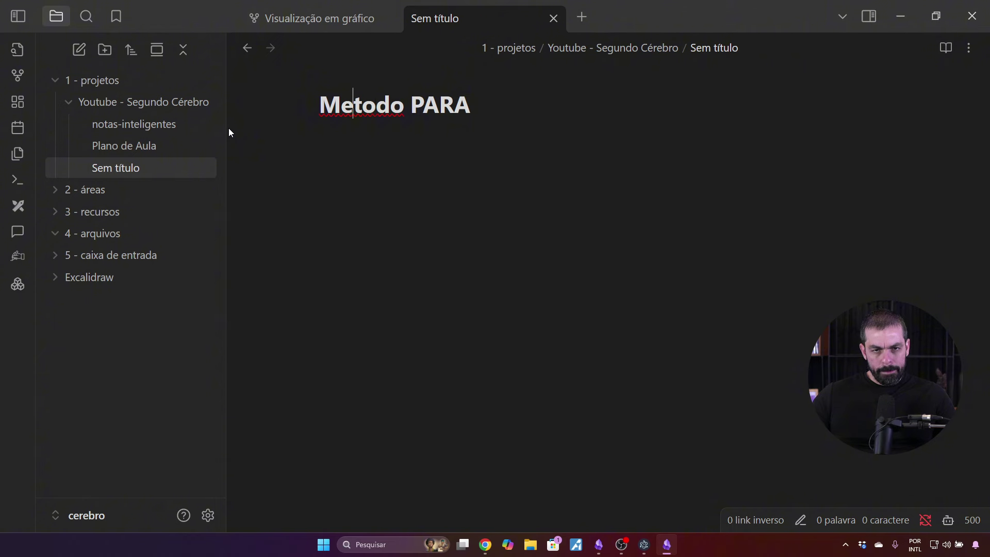
{"action": "key", "text": "BackSpace"}
{"action": "type", "text": "é"}
{"action": "key", "text": "End"}
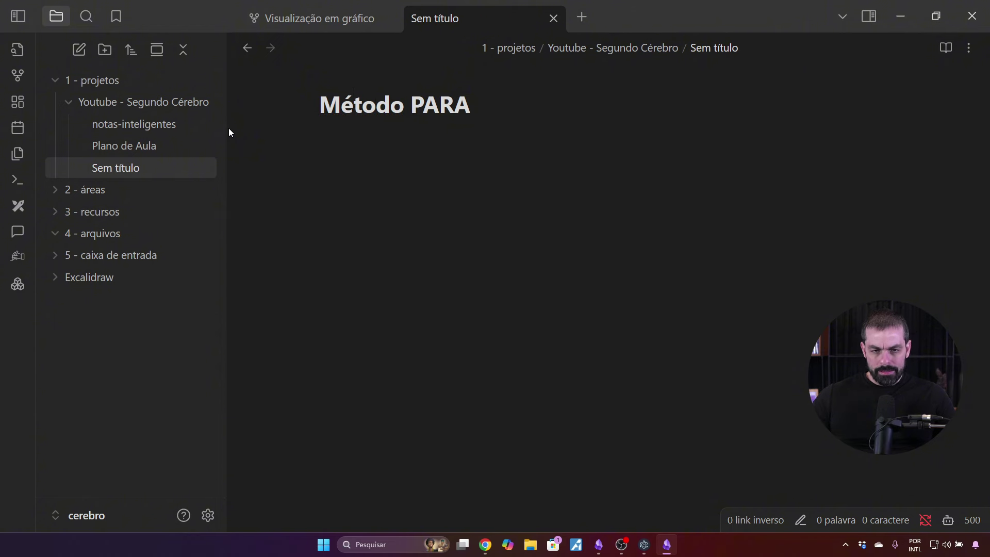
{"action": "key", "text": "Return"}
Begin the Método PARA note's body with the word "Descreva", correcting its spelling
{"action": "type", "text": "Decreva"}
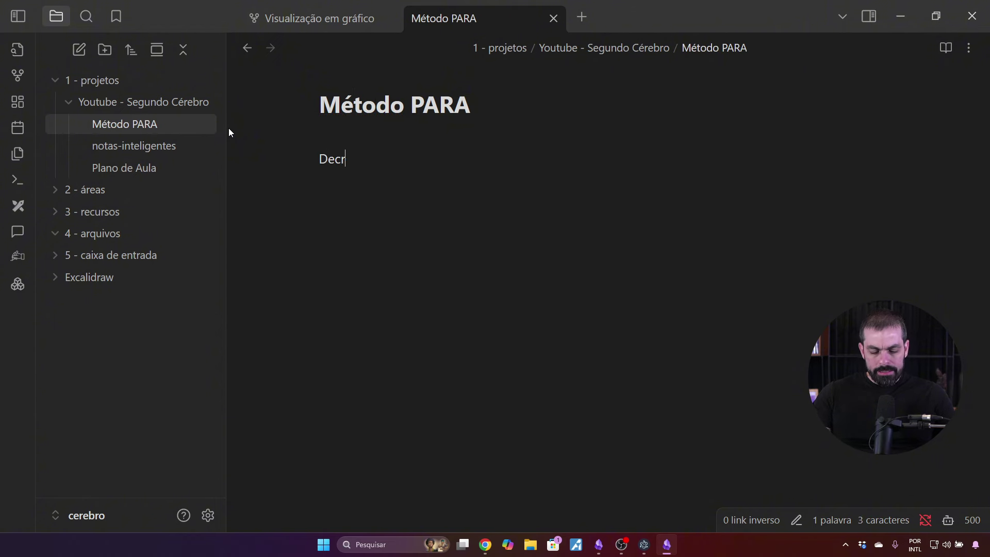
{"action": "key", "text": "Left"}
{"action": "key", "text": "Left"}
{"action": "key", "text": "Left"}
{"action": "key", "text": "Left"}
{"action": "key", "text": "Left"}
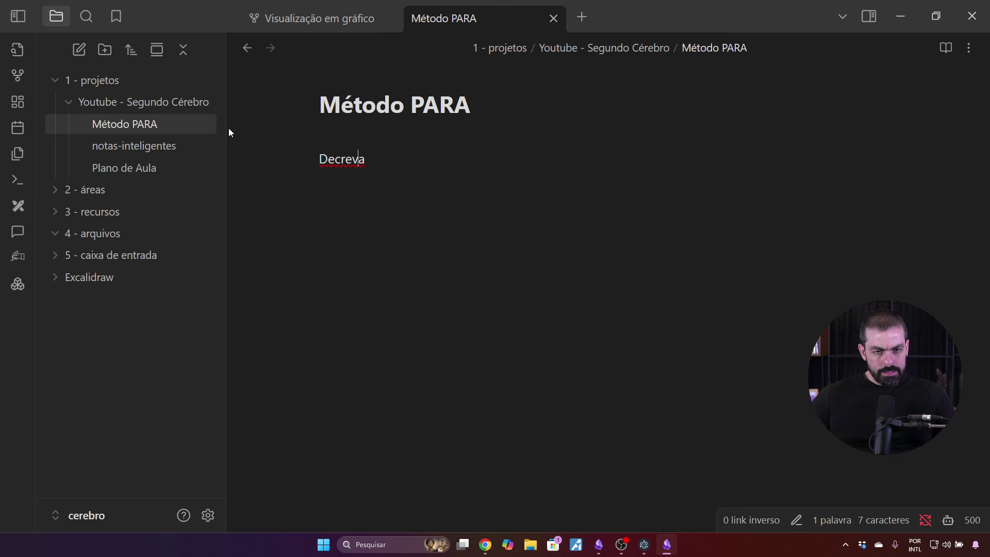
{"action": "type", "text": "s"}
{"action": "key", "text": "BackSpace"}
{"action": "key", "text": "Left"}
{"action": "type", "text": "s"}
{"action": "key", "text": "End"}
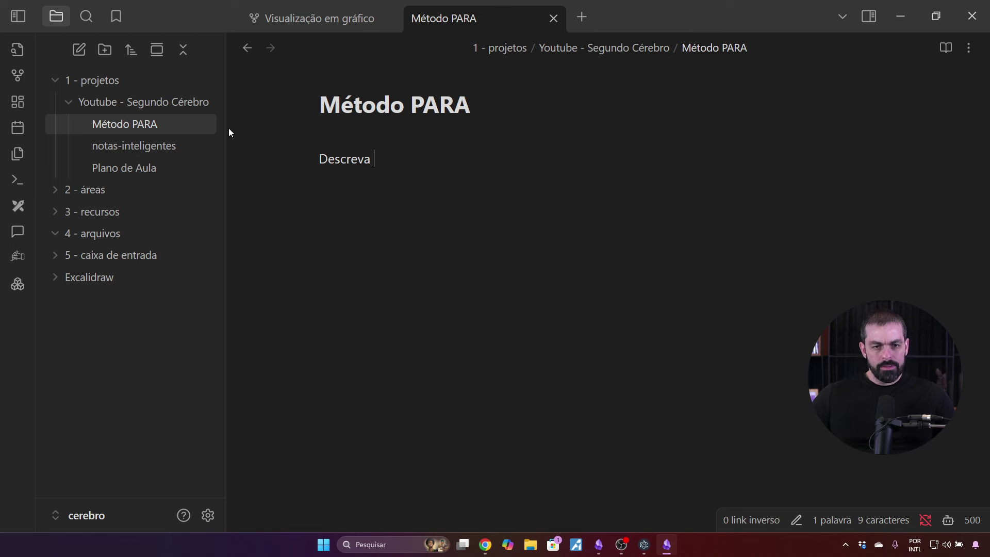
Complete the prompt line so it reads "Descreva o método PARA criado por Tiago Forte."
{"action": "type", "text": "op método"}
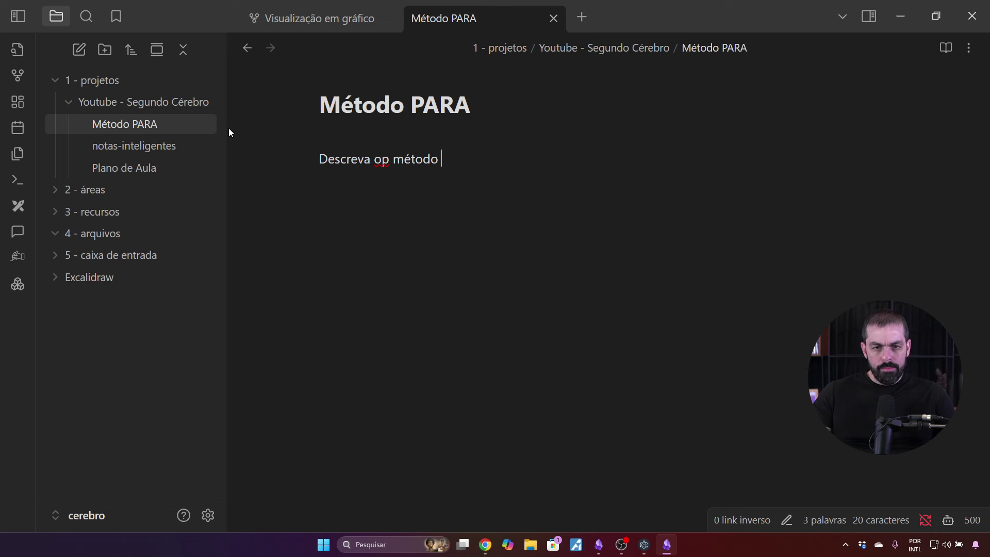
{"action": "key", "text": "Left"}
{"action": "key", "text": "Left"}
{"action": "key", "text": "Left"}
{"action": "key", "text": "Left"}
{"action": "key", "text": "Left"}
{"action": "key", "text": "Left"}
{"action": "key", "text": "Left"}
{"action": "key", "text": "BackSpace"}
{"action": "key", "text": "End"}
{"action": "type", "text": "PARA cri"}
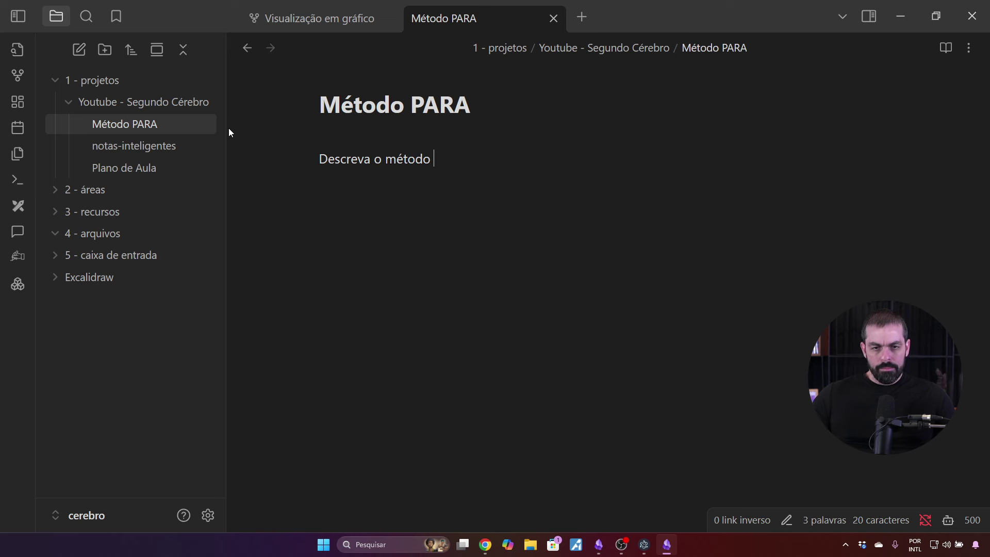
{"action": "type", "text": "a"}
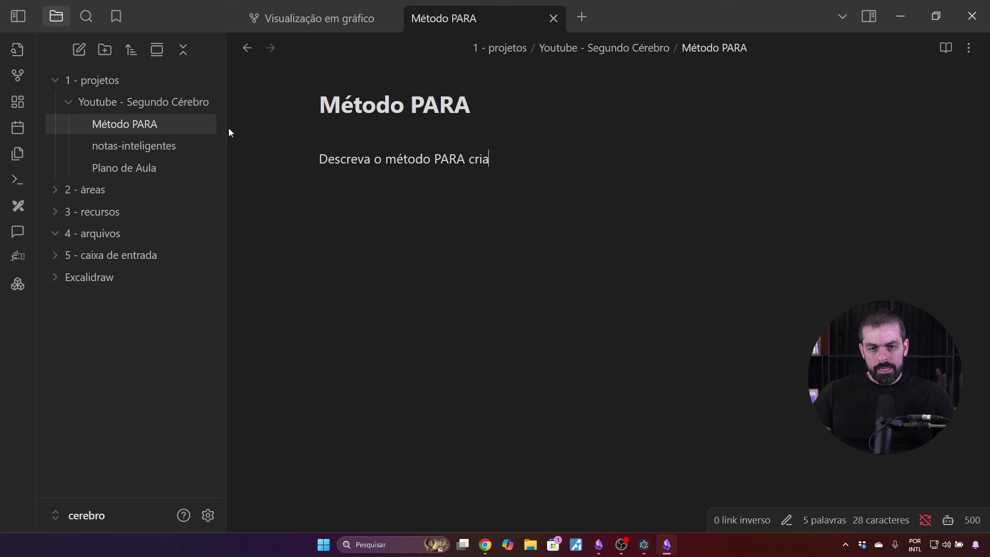
{"action": "type", "text": "do por Ti"}
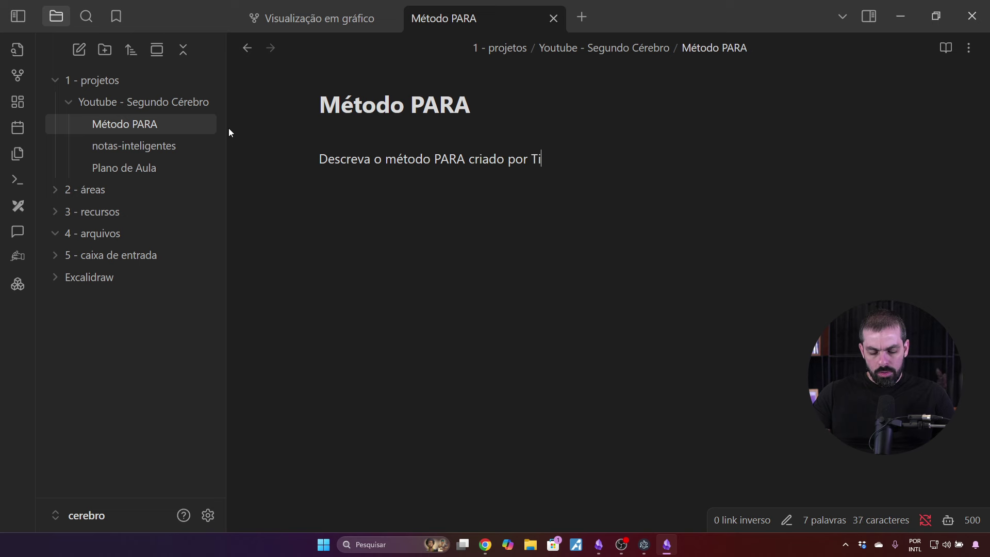
{"action": "type", "text": "ago Forte"}
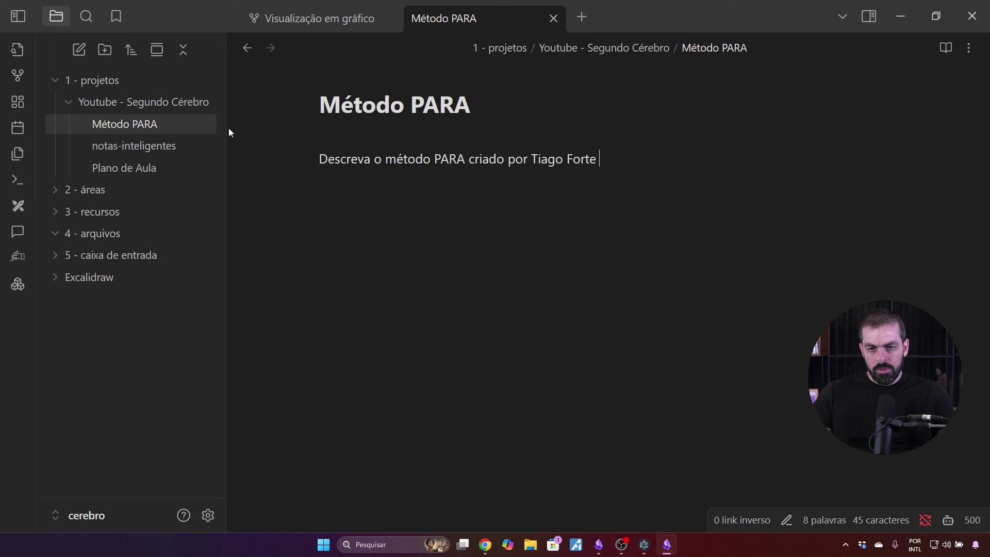
{"action": "key", "text": "BackSpace"}
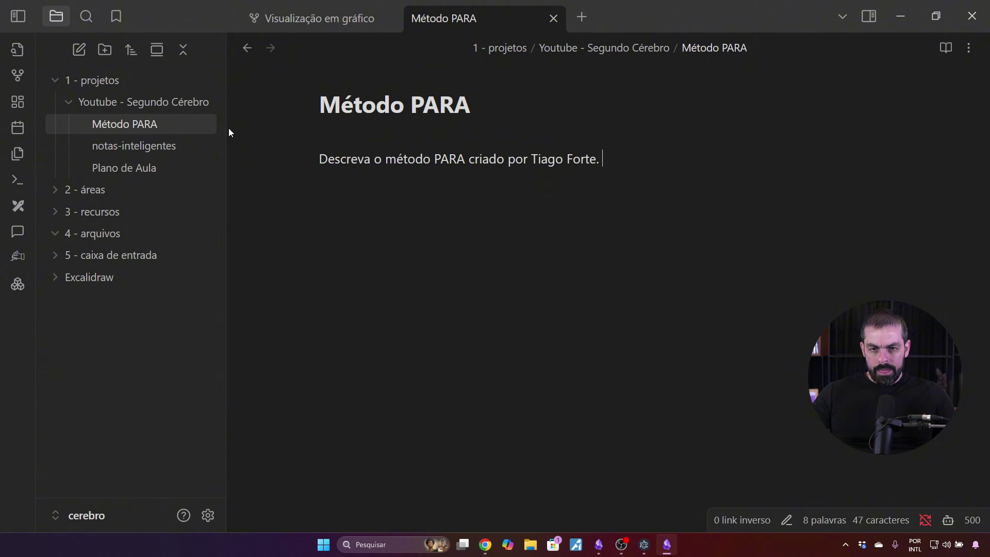
{"action": "type", "text": "São"}
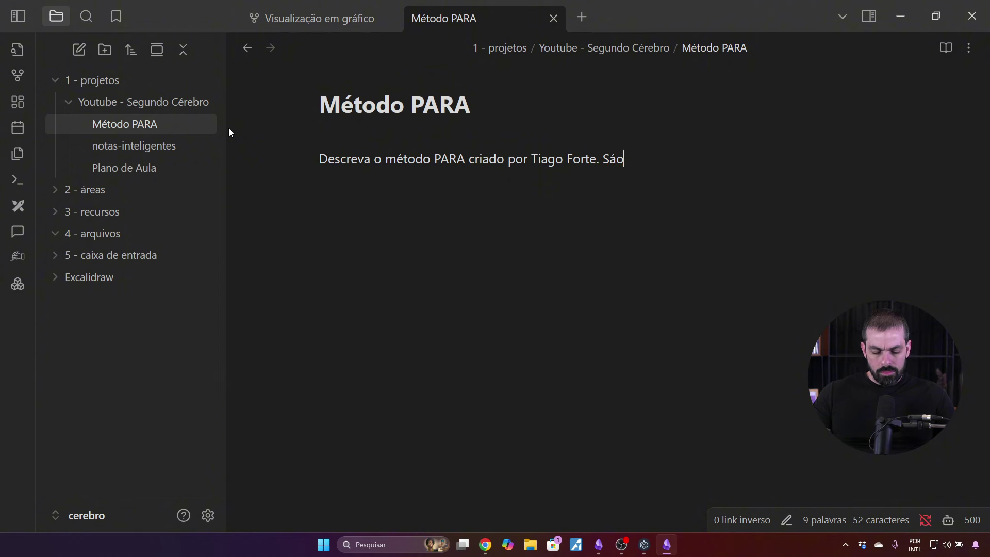
{"action": "key", "text": "BackSpace"}
{"action": "key", "text": "BackSpace"}
{"action": "key", "text": "BackSpace"}
{"action": "type", "text": "ão "}
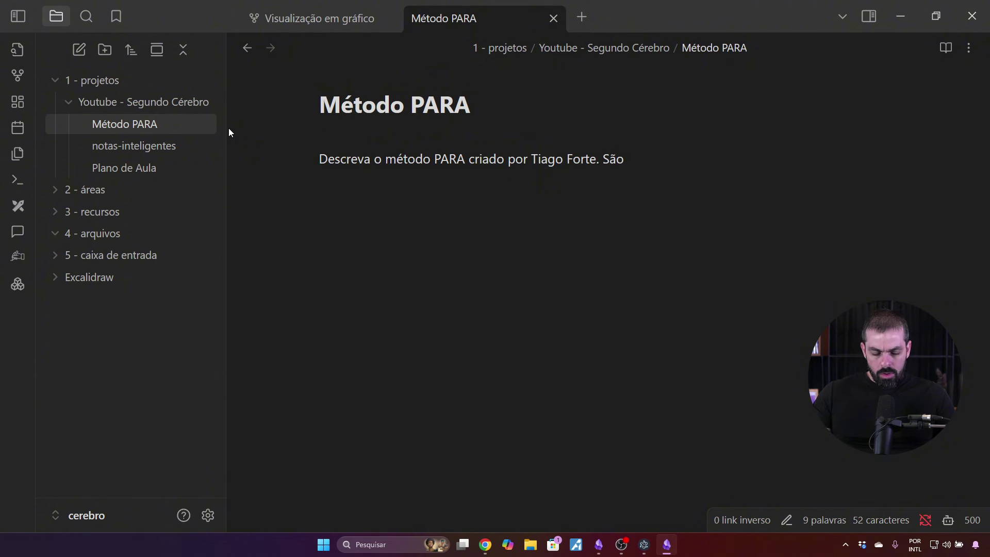
{"action": "type", "text": "quatro "}
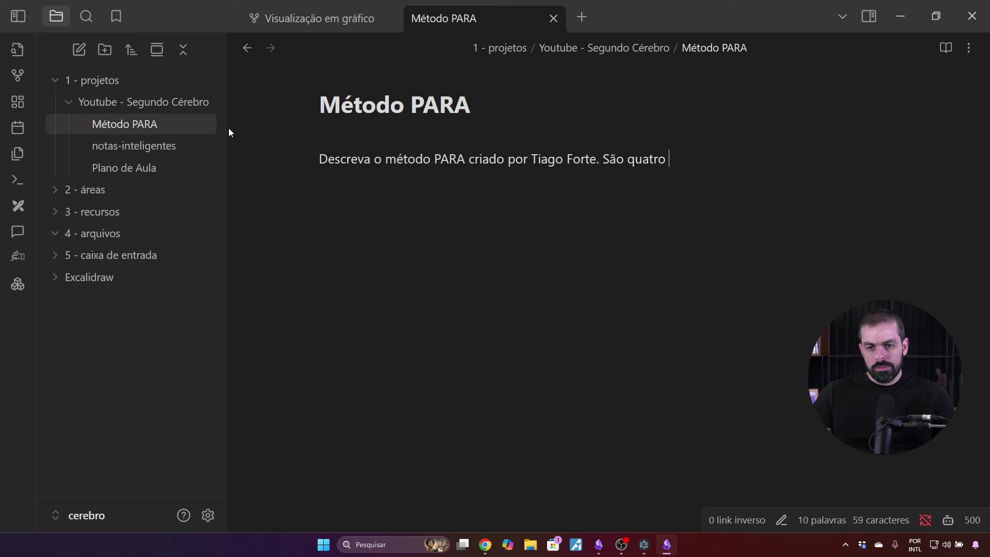
{"action": "type", "text": "níve"}
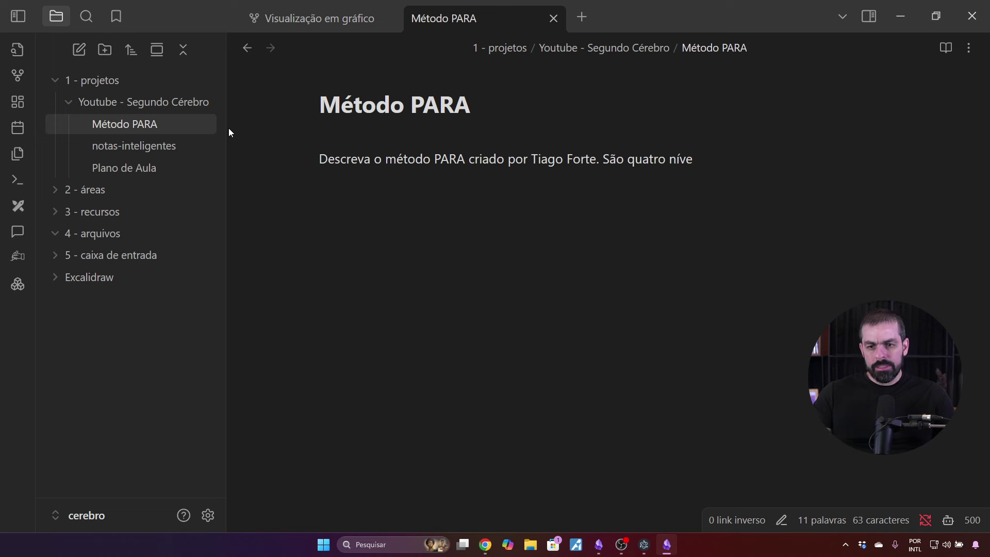
{"action": "type", "text": "is de org"}
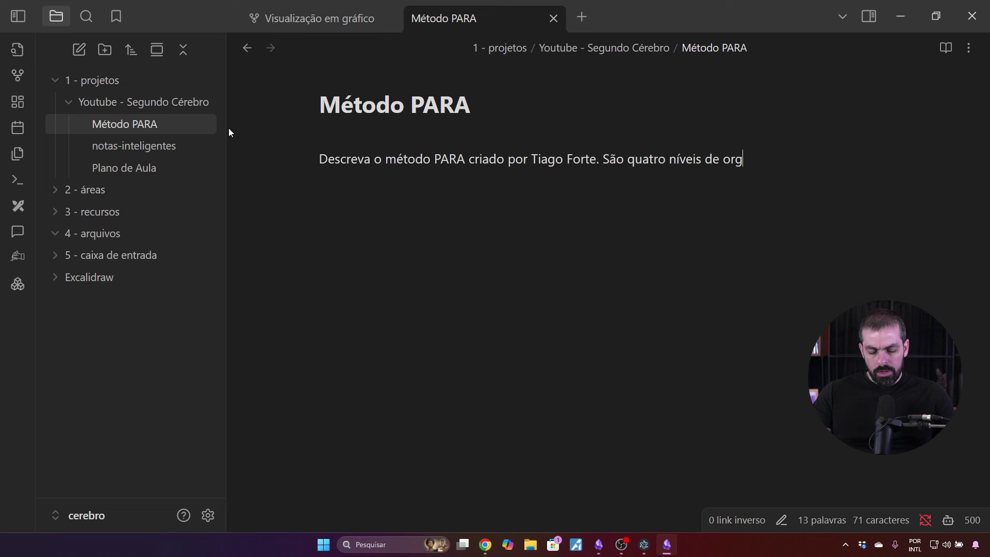
{"action": "type", "text": "anização"}
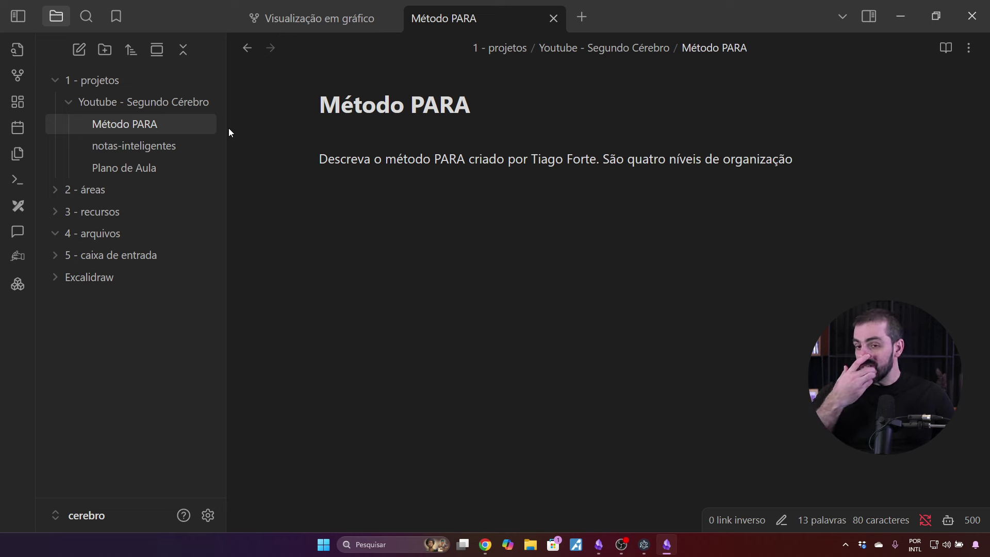
{"action": "key", "text": "ctrl+shift+Left"}
{"action": "key", "text": "ctrl+shift+Left"}
{"action": "key", "text": "ctrl+shift+Left"}
{"action": "key", "text": "ctrl+shift+Left"}
{"action": "key", "text": "ctrl+shift+Left"}
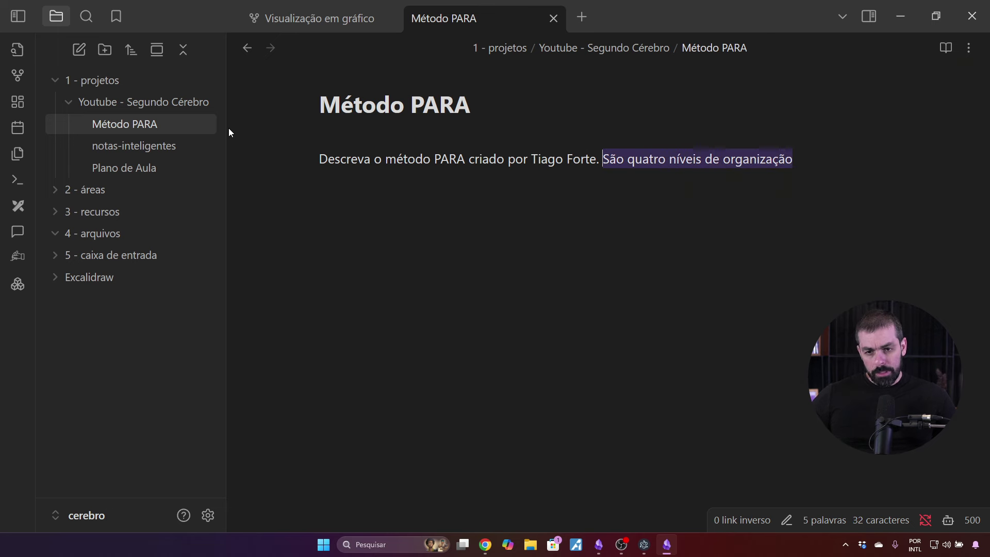
{"action": "key", "text": "BackSpace"}
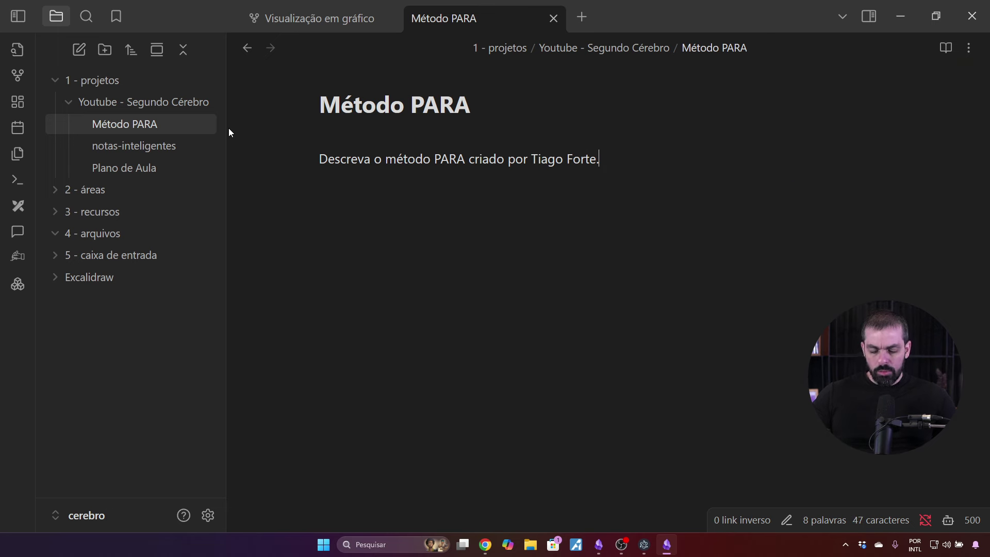
Generate AI text from the PARA method prompt with Text Generator, review it, and undo the generation
{"action": "key", "text": "ctrl+j"}
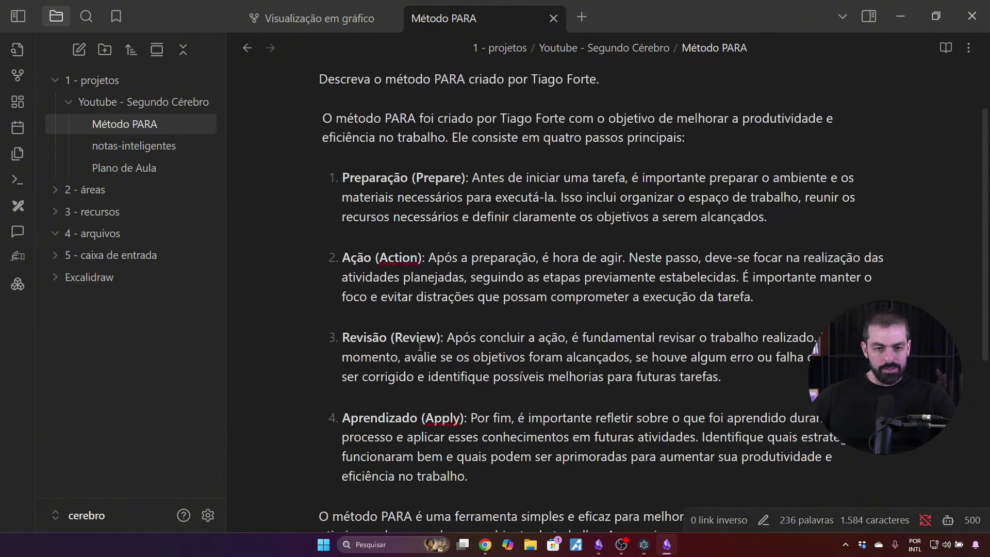
{"action": "scroll", "coordinate": [446, 241], "scroll_direction": "up", "scroll_amount": 2}
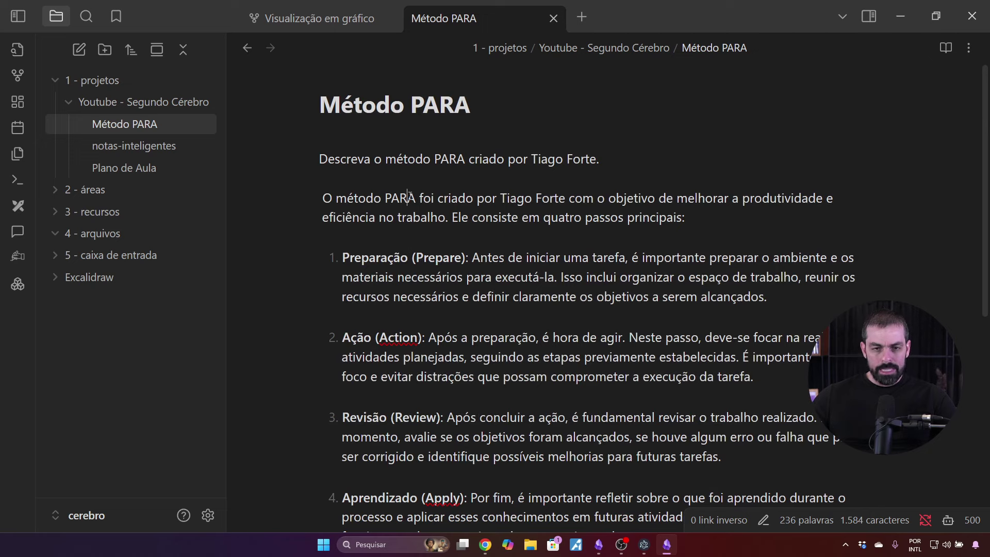
{"action": "key", "text": "ctrl+z"}
{"action": "key", "text": "ctrl+z"}
{"action": "key", "text": "ctrl+z"}
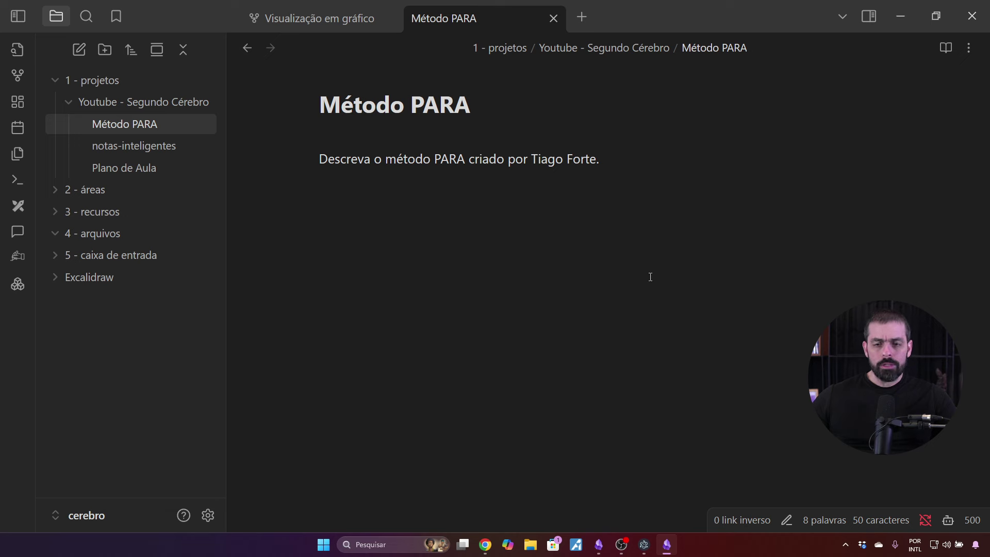
Start a new paragraph below the prompt line, leaving a blank line between them
{"action": "key", "text": "Return"}
{"action": "key", "text": "Return"}
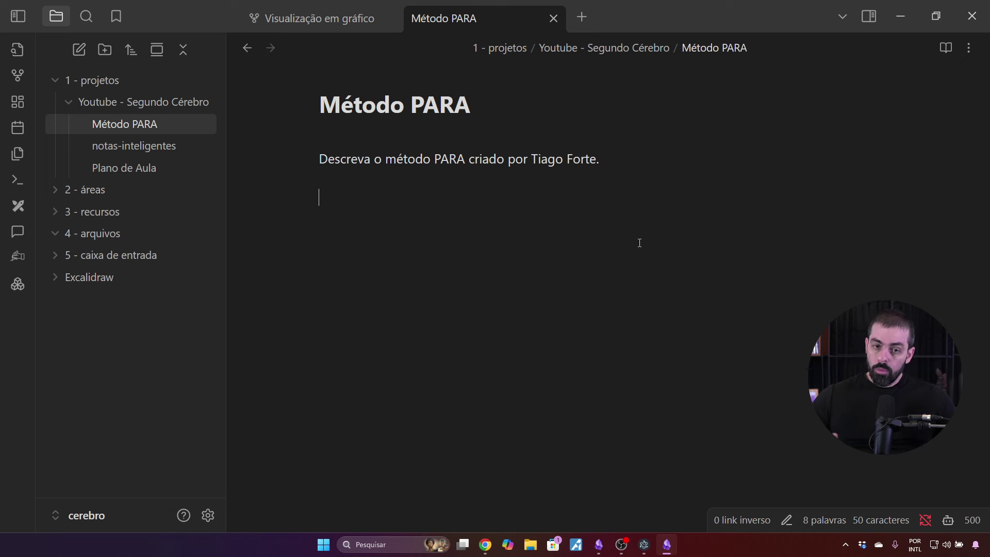
Browse the community plugins in the settings and search them for "youtube"
{"action": "key", "text": "ctrl+comma"}
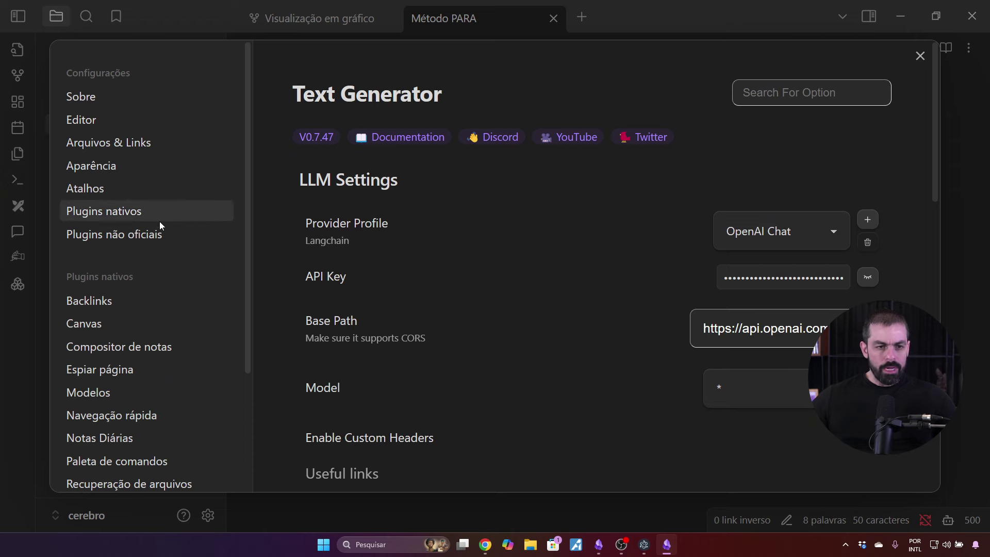
{"action": "left_click", "coordinate": [140, 237]}
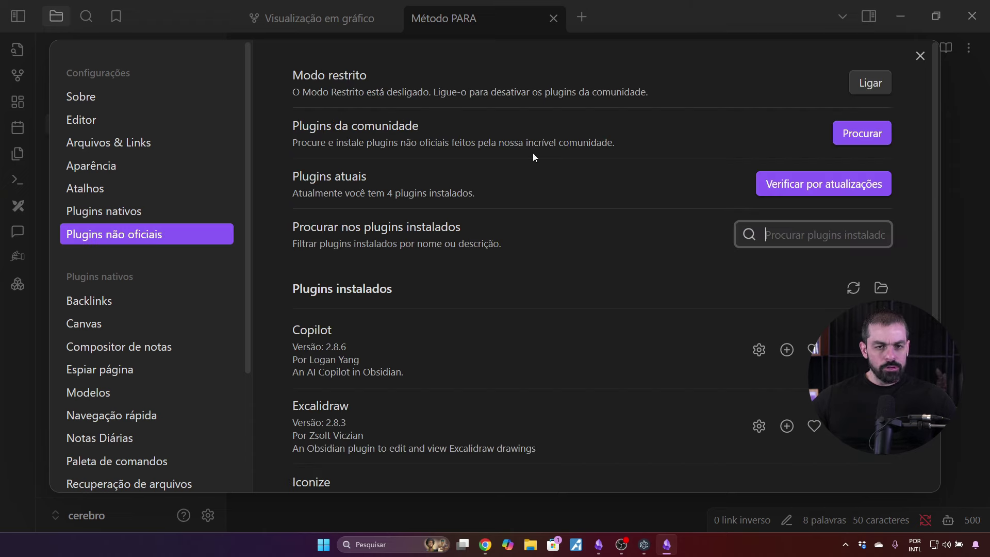
{"action": "left_click", "coordinate": [859, 134]}
{"action": "type", "text": "y"}
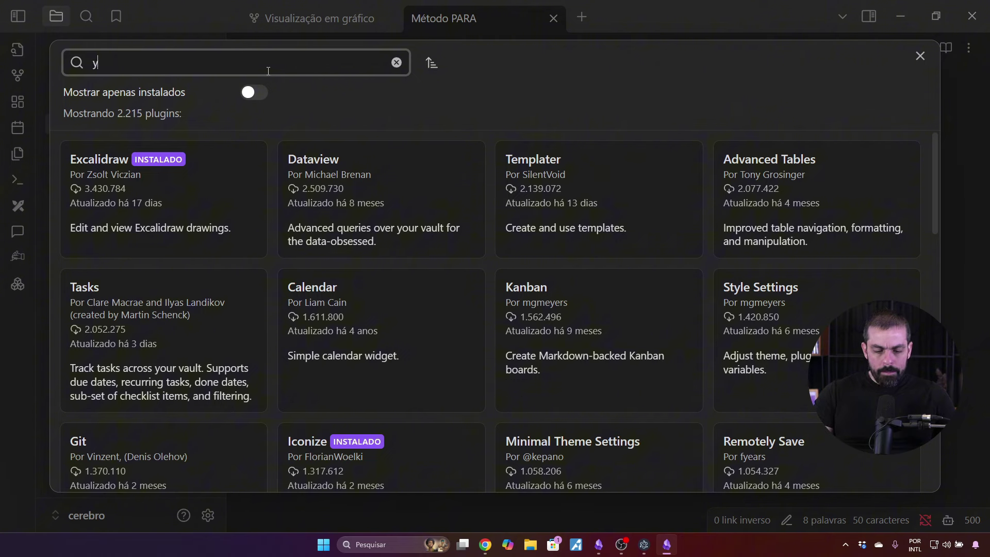
{"action": "type", "text": "out"}
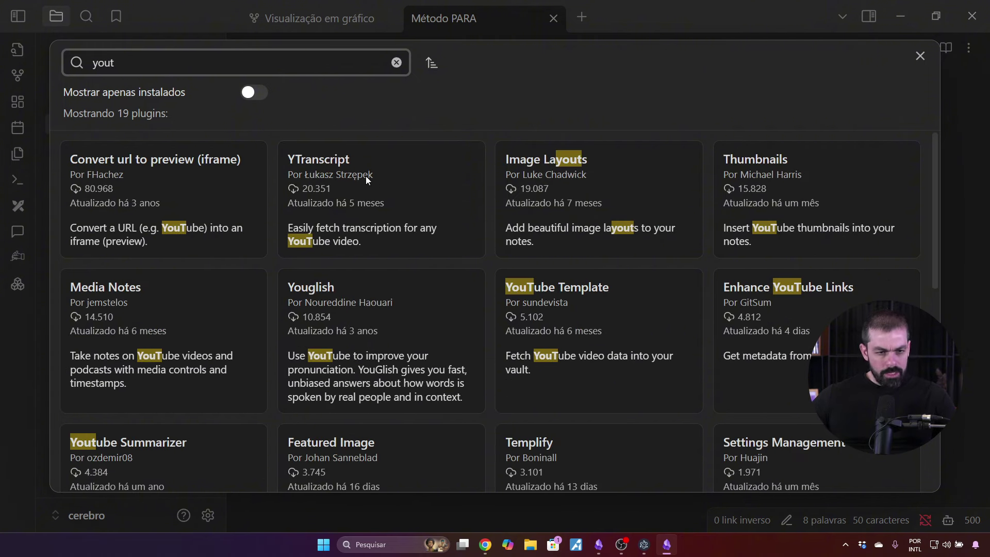
{"action": "type", "text": "ube"}
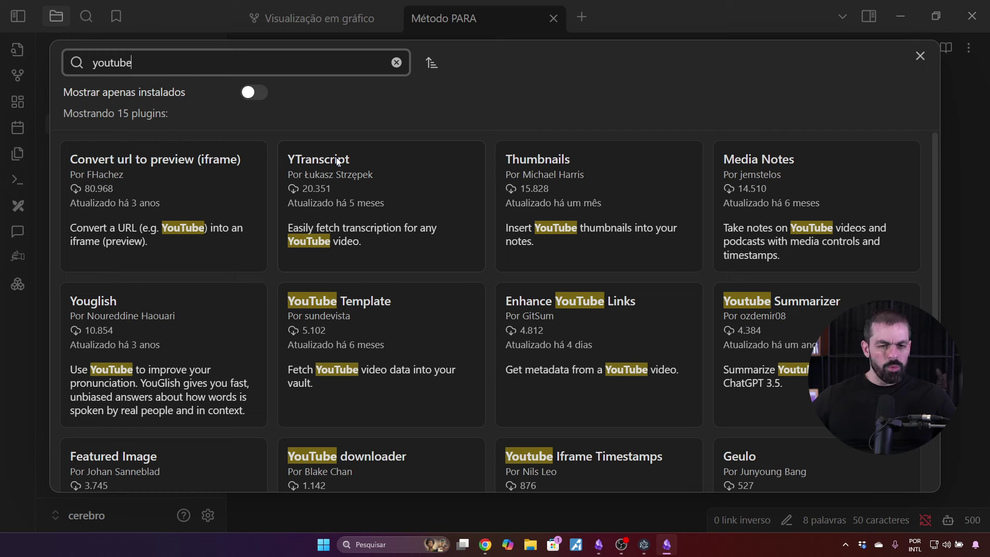
Install and enable the YTranscript plugin, and return to the Método PARA note
{"action": "left_click", "coordinate": [375, 195]}
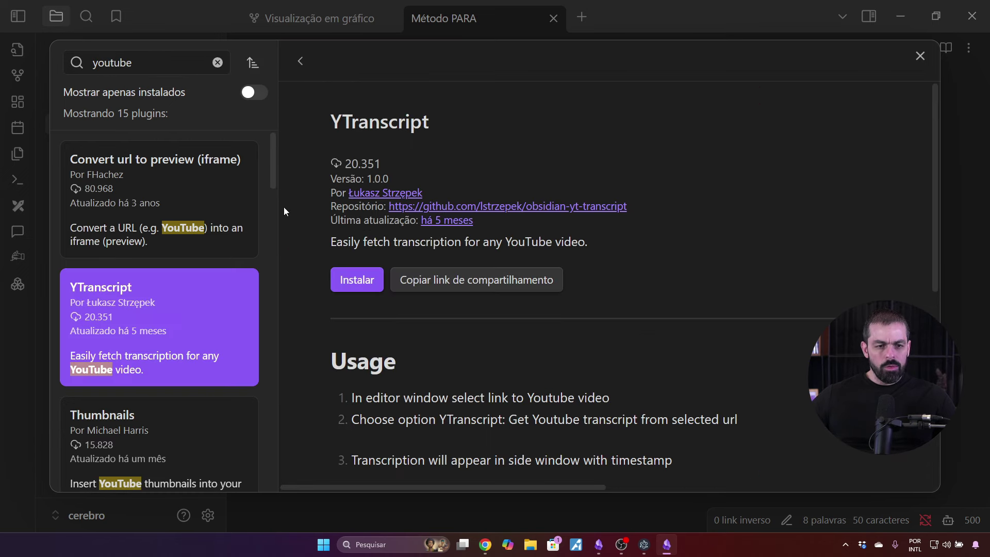
{"action": "left_click", "coordinate": [362, 282]}
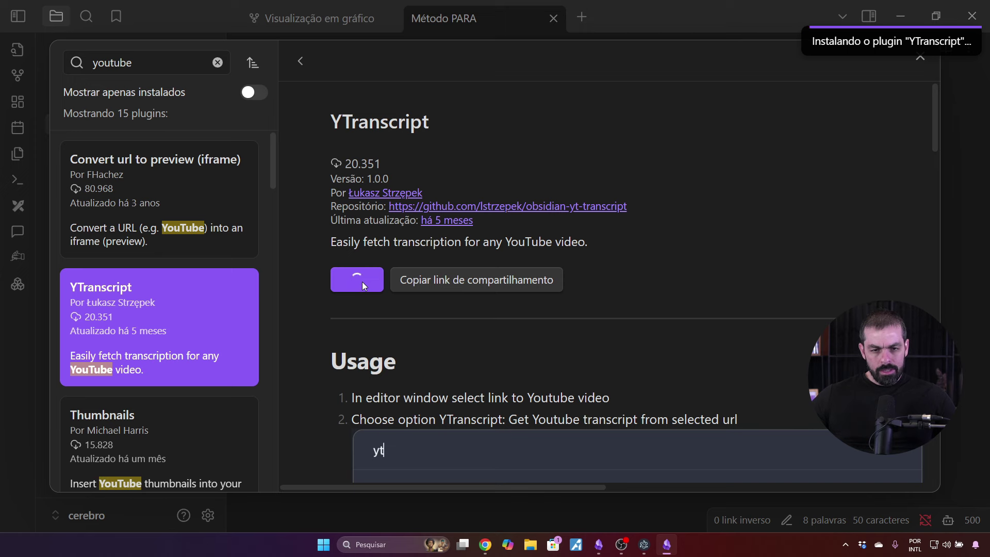
{"action": "left_click", "coordinate": [357, 283]}
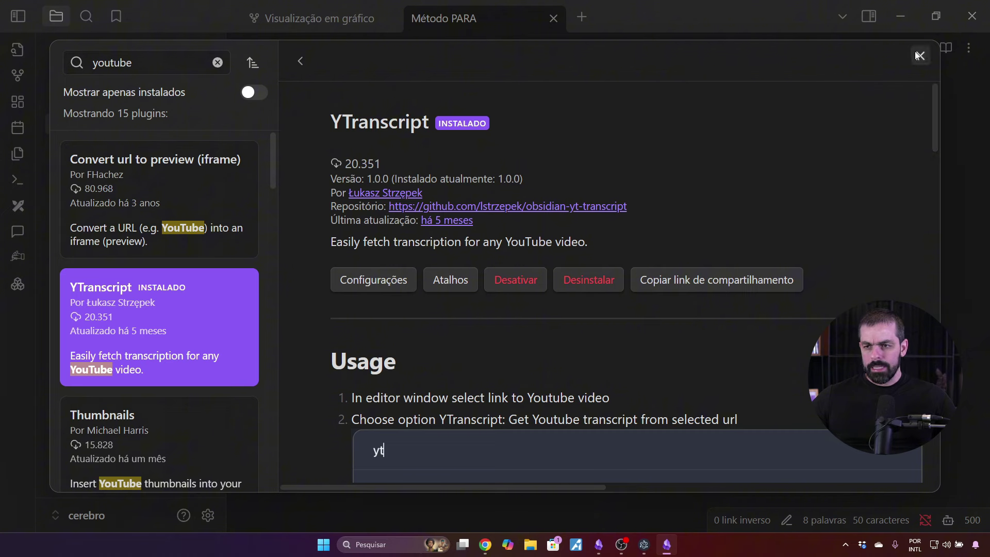
{"action": "left_click", "coordinate": [920, 56]}
{"action": "left_click", "coordinate": [920, 56]}
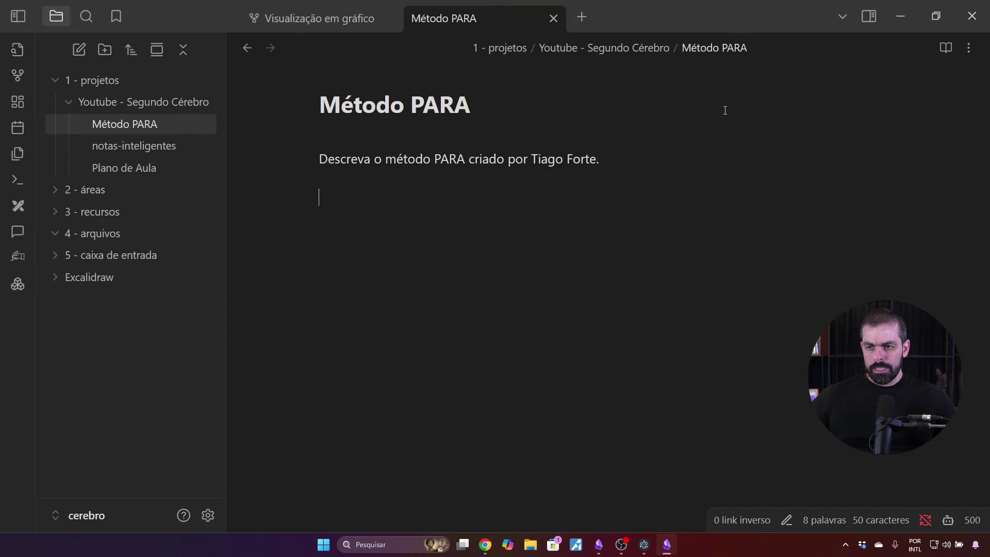
Run the YTranscript command that gets a YouTube transcript from a URL prompt
{"action": "key", "text": "ctrl+p"}
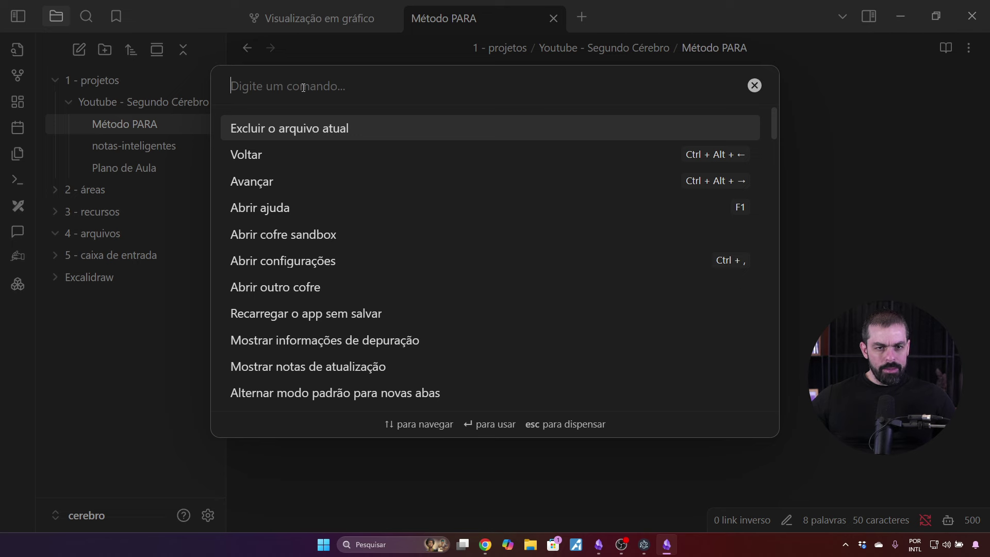
{"action": "type", "text": "y"}
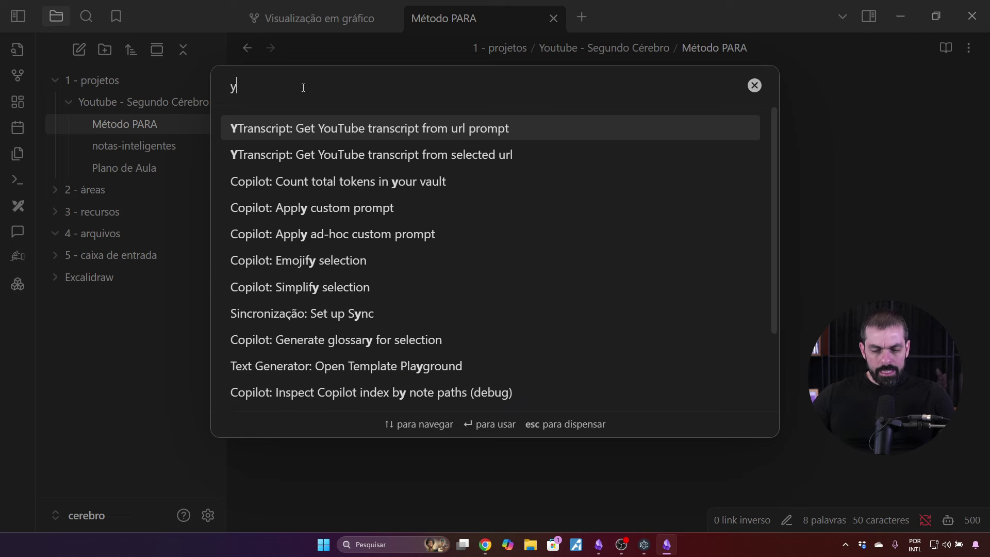
{"action": "type", "text": "t"}
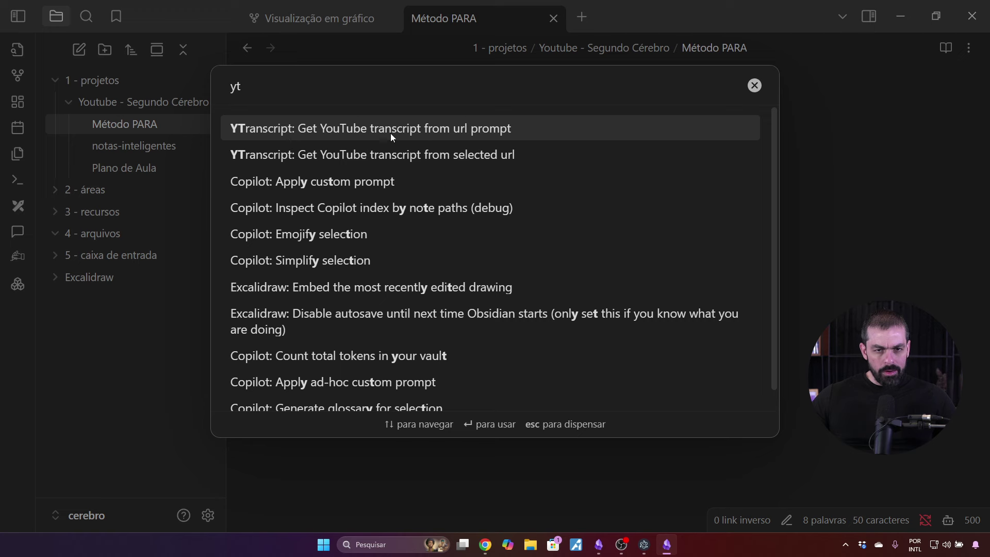
{"action": "left_click", "coordinate": [483, 129]}
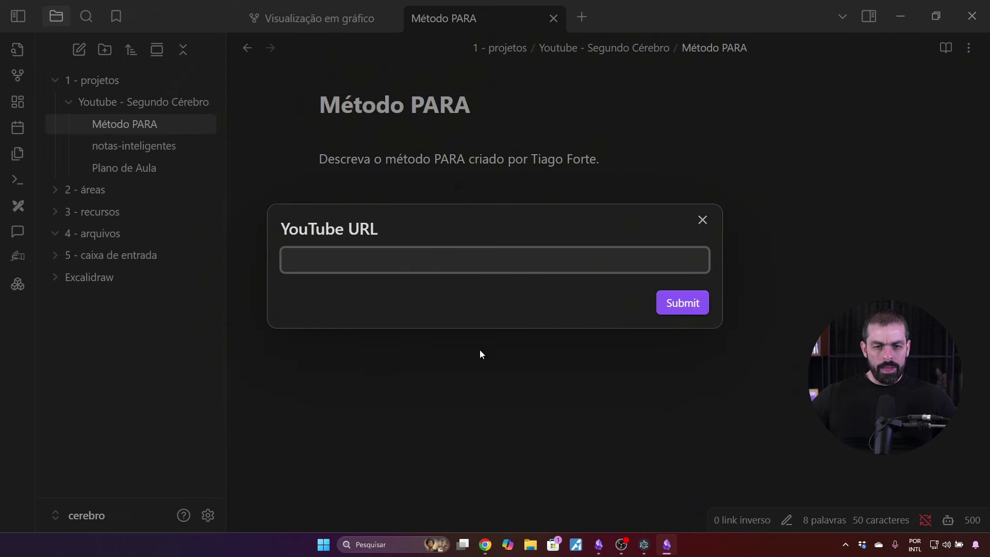
Switch to Chrome, open youtube.com in a new tab and search it for "tiago forte"
{"action": "mouse_move", "coordinate": [486, 544]}
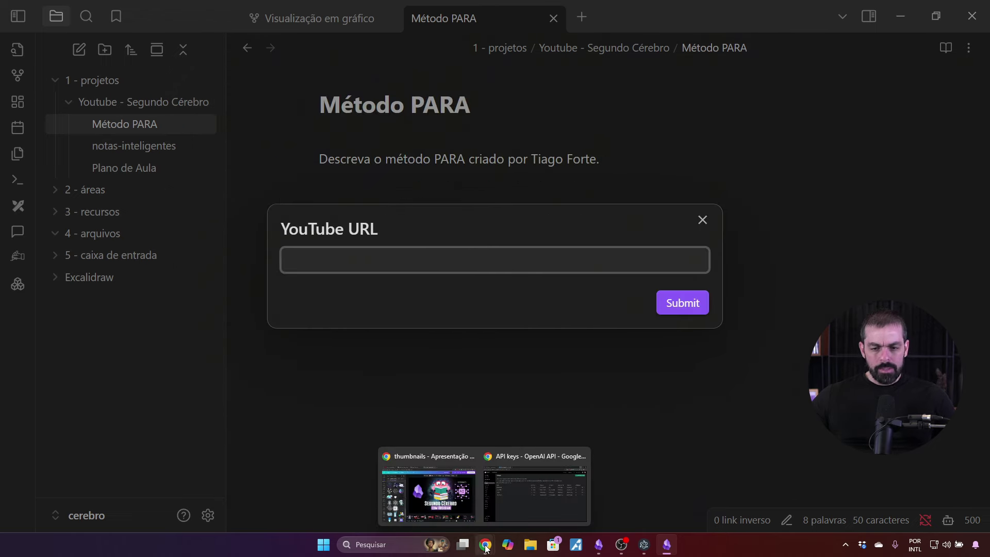
{"action": "left_click", "coordinate": [490, 514]}
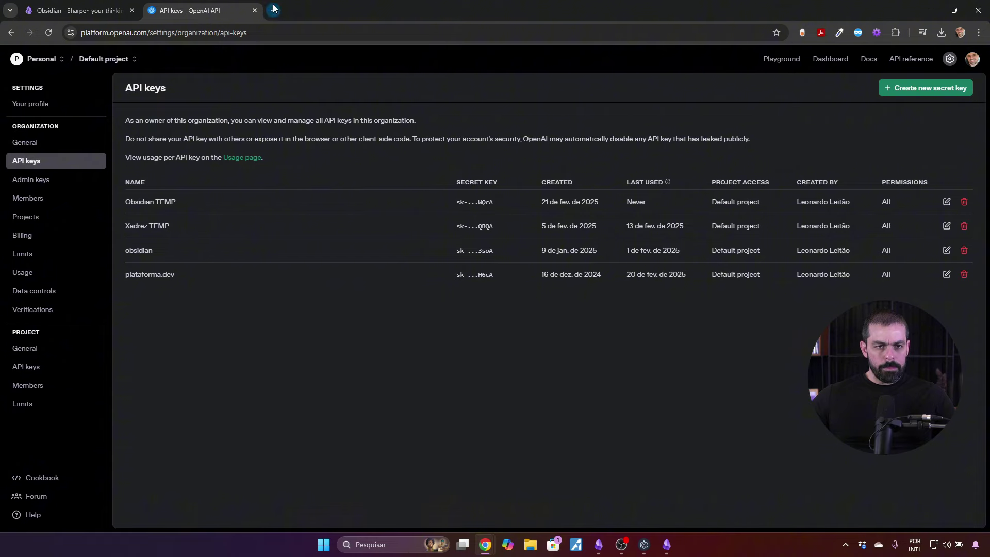
{"action": "key", "text": "ctrl+t"}
{"action": "type", "text": "youtube.com"}
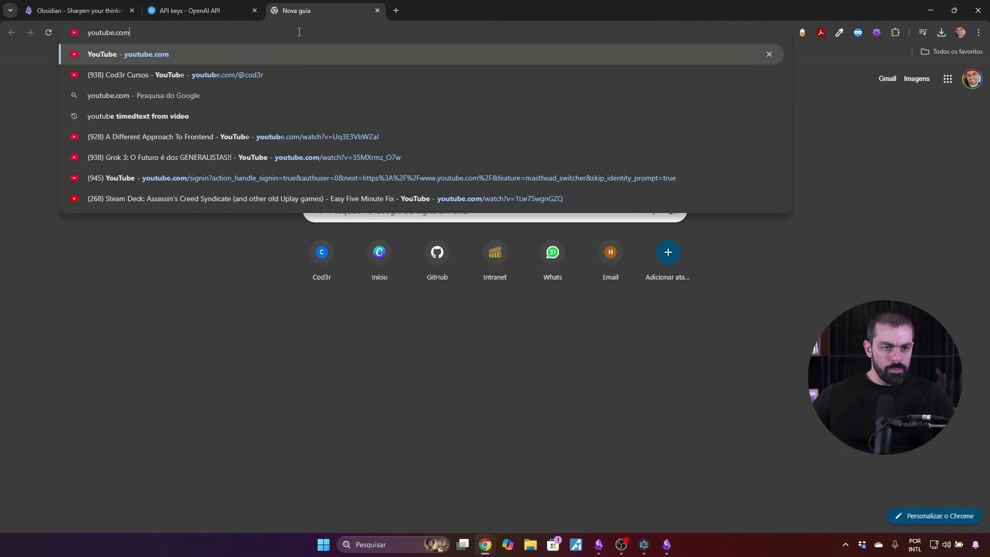
{"action": "key", "text": "Return"}
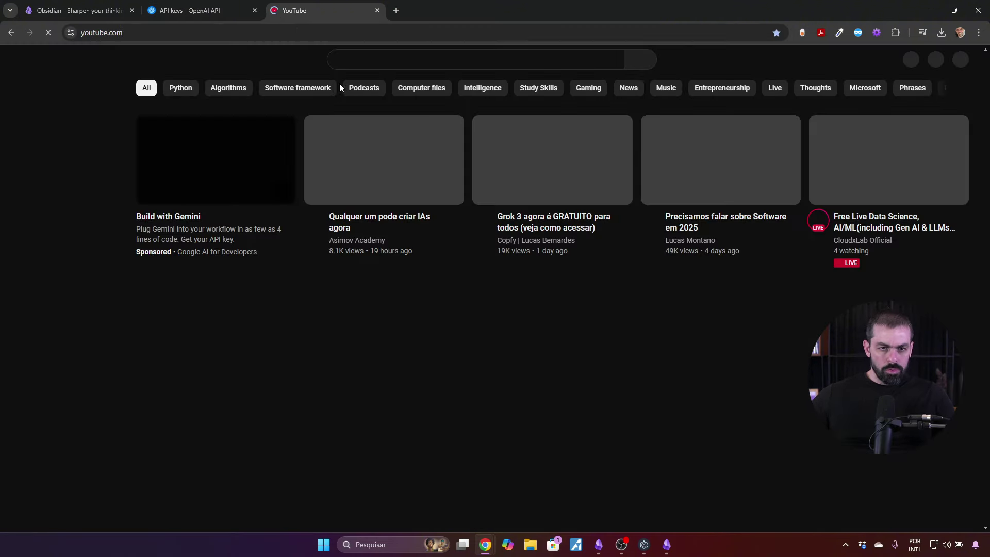
{"action": "left_click", "coordinate": [361, 61]}
{"action": "type", "text": "tiago forte"}
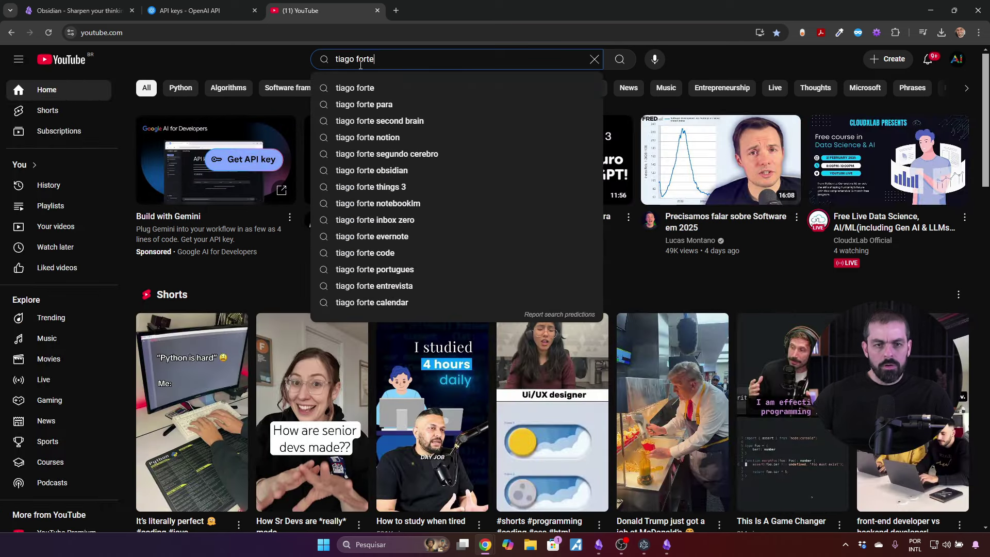
{"action": "key", "text": "Return"}
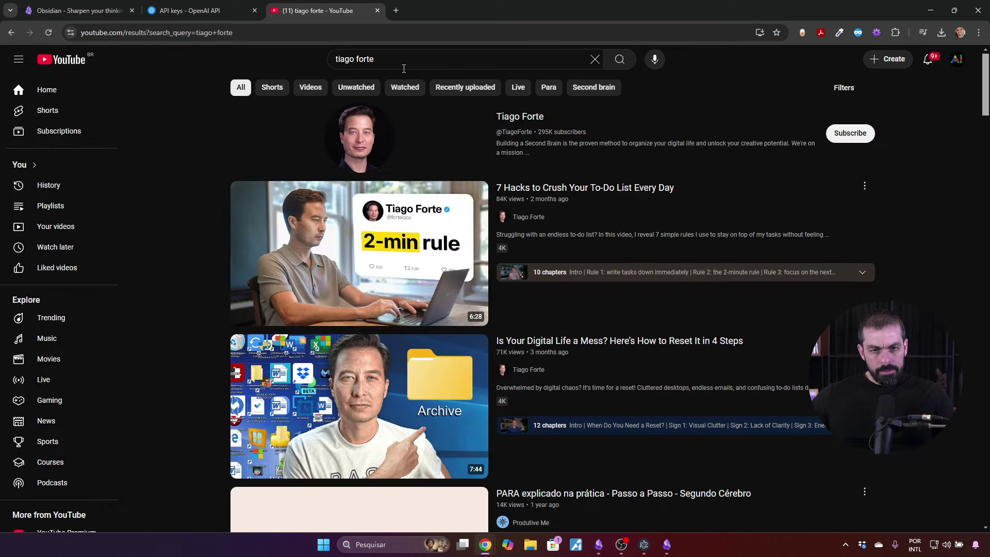
Refine the YouTube search to "tiago forte para method"
{"action": "left_click", "coordinate": [406, 60]}
{"action": "type", "text": "poara"}
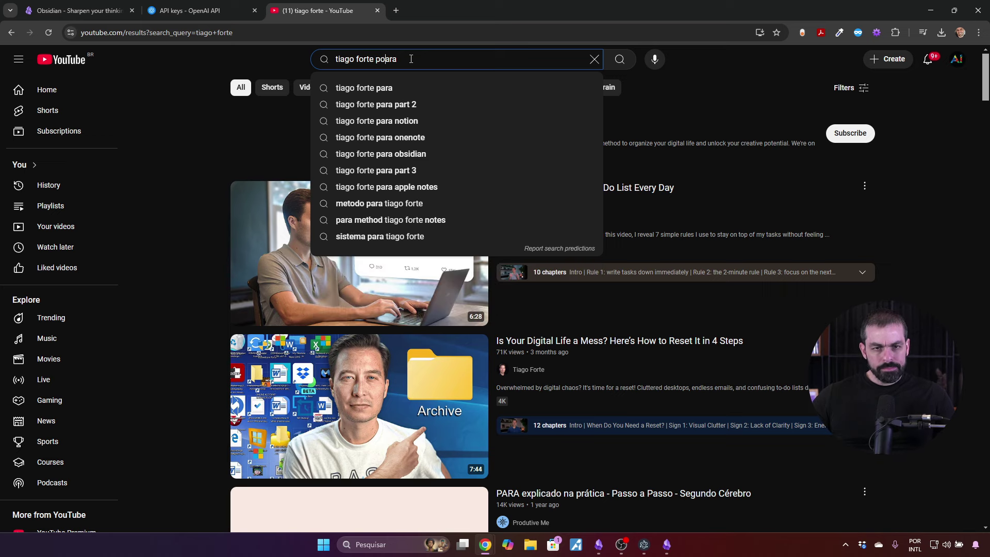
{"action": "key", "text": "BackSpace"}
{"action": "key", "text": "End"}
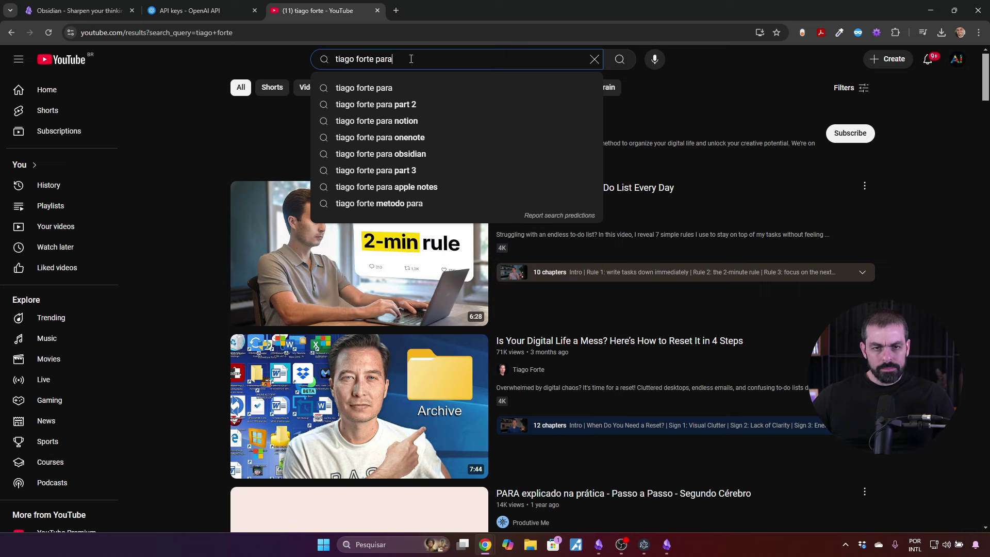
{"action": "type", "text": "n"}
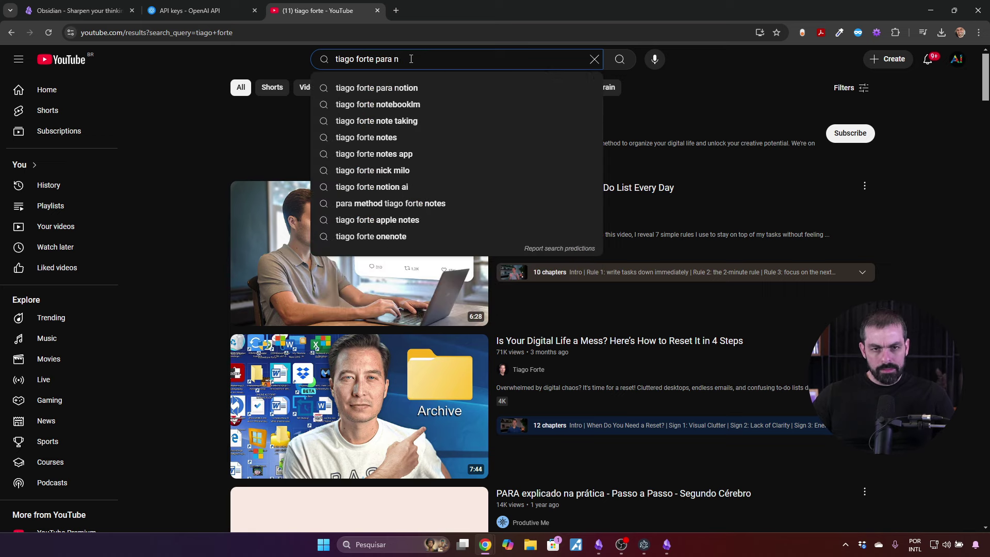
{"action": "key", "text": "BackSpace"}
{"action": "type", "text": "method"}
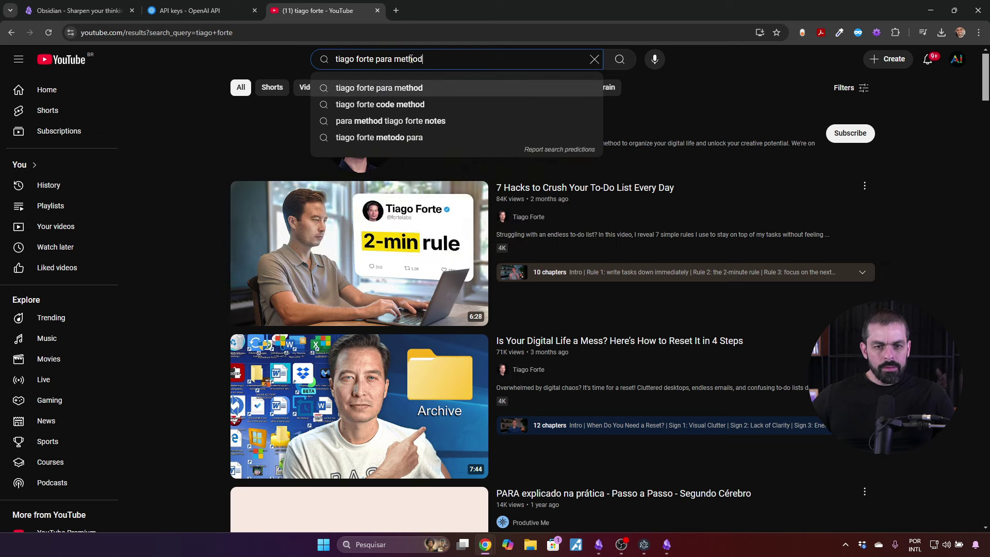
{"action": "key", "text": "Return"}
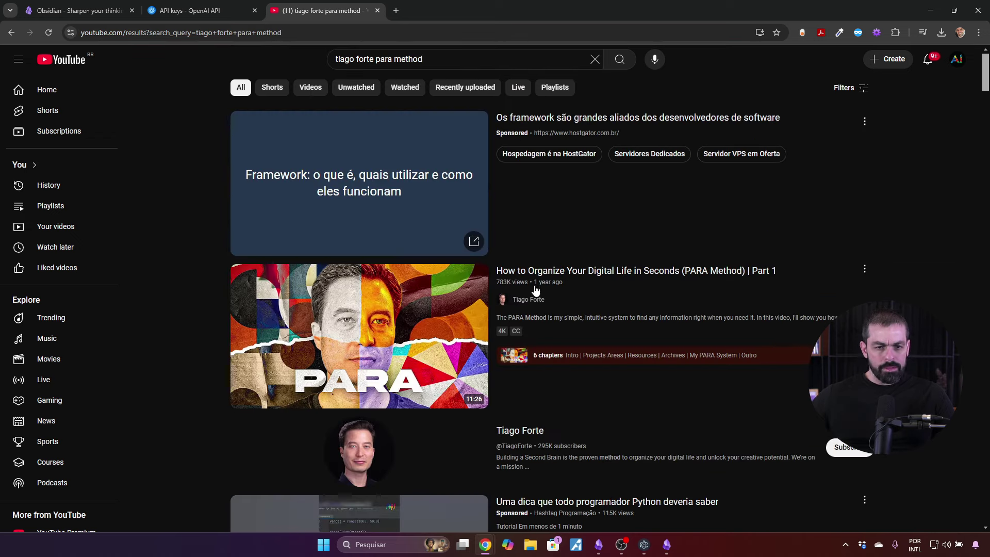
Open the video "How to Organize Your Digital Life in Seconds (PARA Method) | Part 1", pause it and copy its URL
{"action": "left_click", "coordinate": [550, 277]}
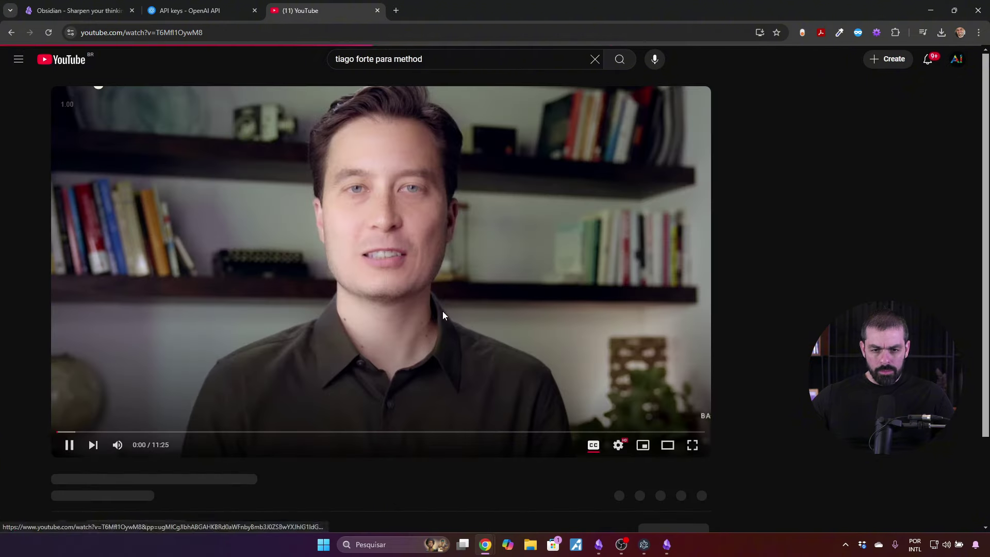
{"action": "key", "text": "space"}
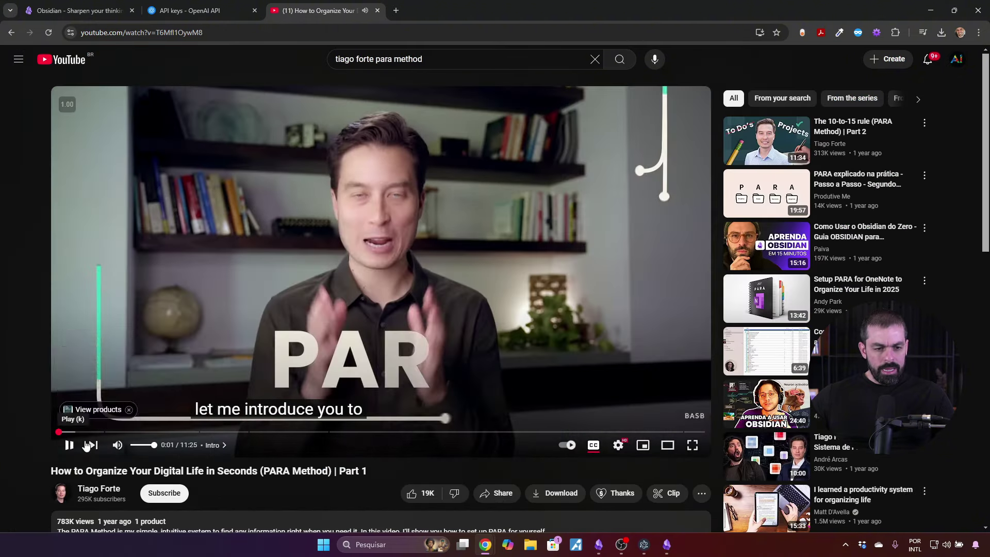
{"action": "left_click", "coordinate": [251, 36]}
{"action": "key", "text": "ctrl+c"}
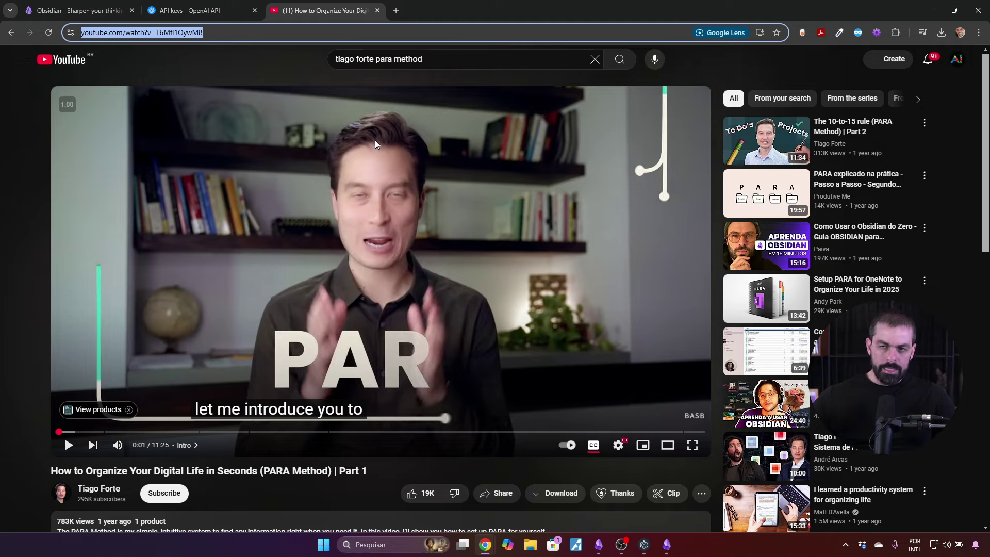
Return to Obsidian, submit the copied video URL to fetch its transcript, and widen the transcript pane
{"action": "left_click", "coordinate": [931, 10]}
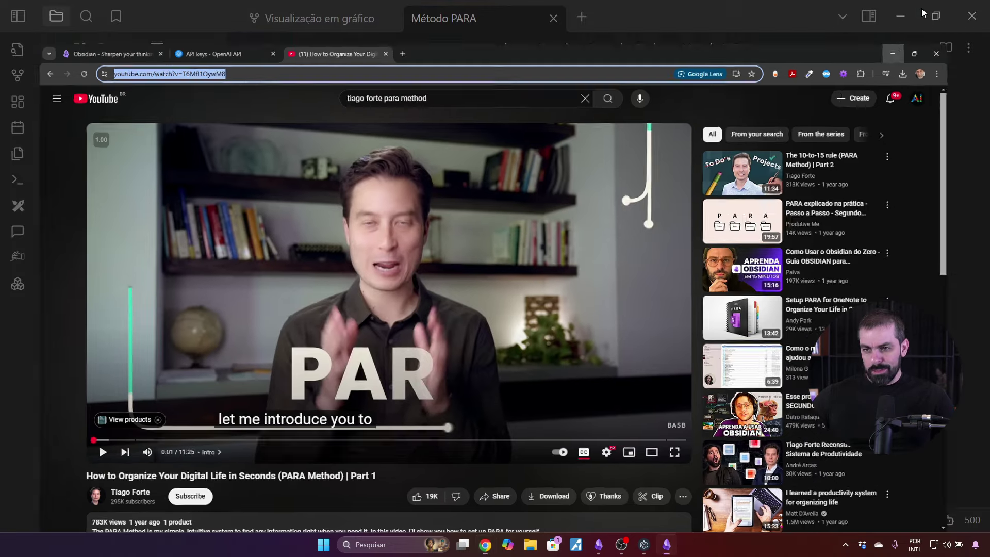
{"action": "key", "text": "ctrl+v"}
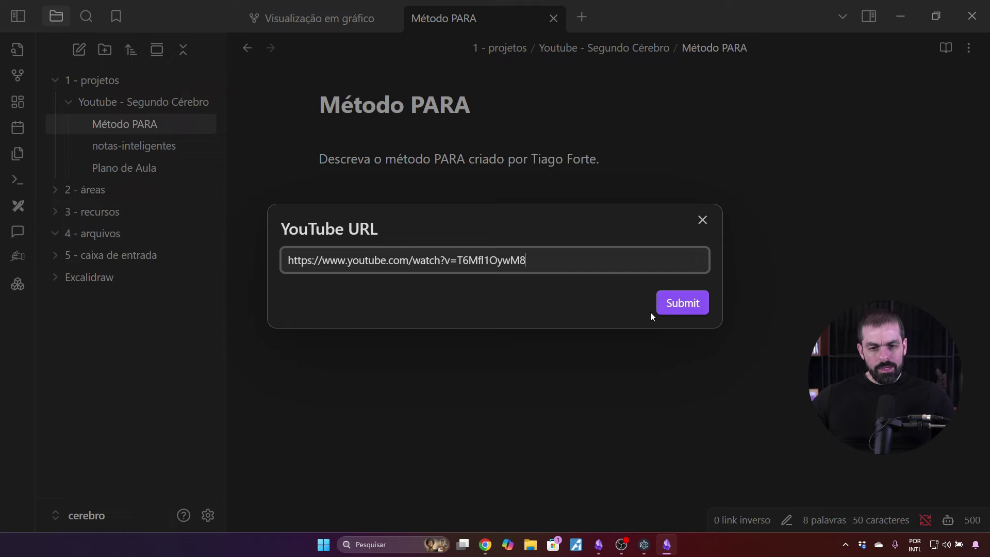
{"action": "left_click", "coordinate": [682, 301]}
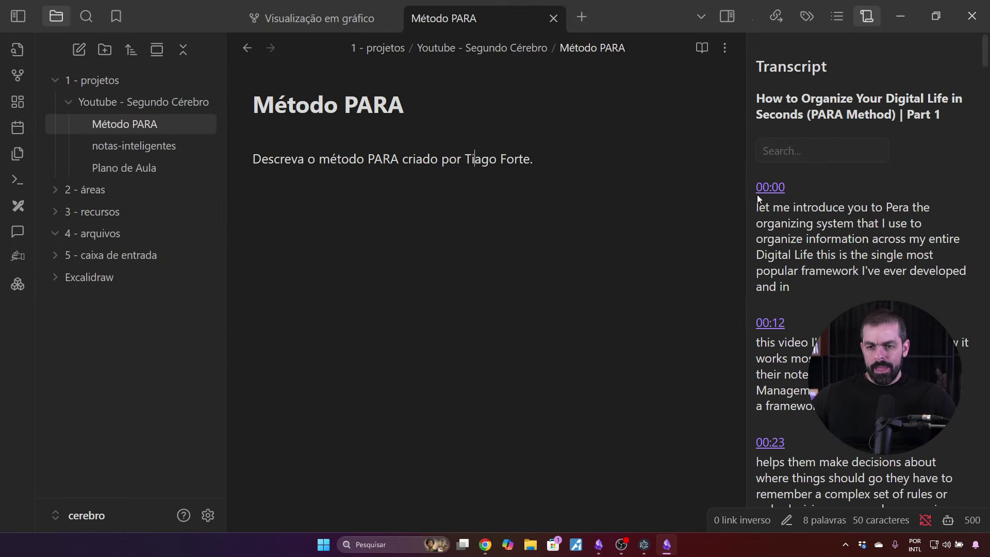
{"action": "left_click_drag", "start_coordinate": [747, 161], "coordinate": [589, 165]}
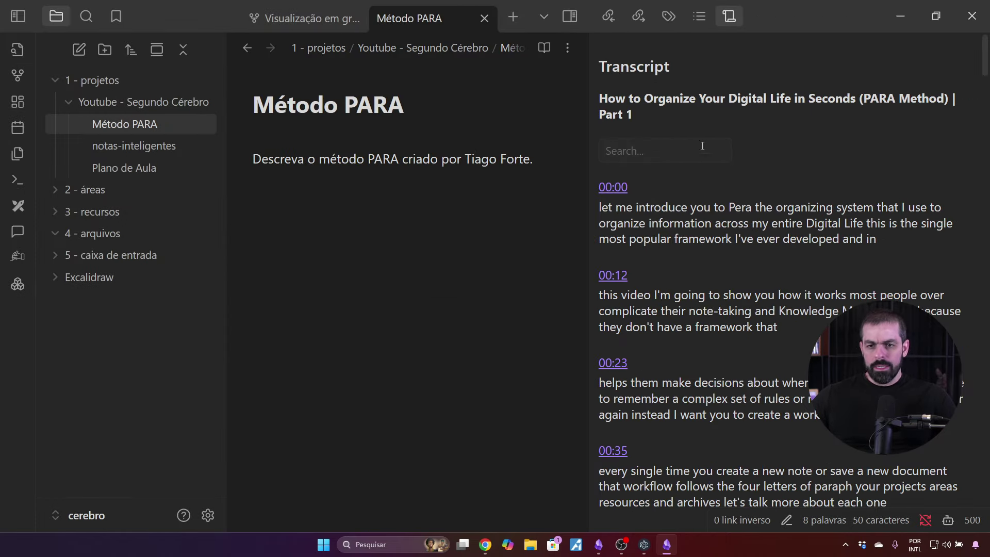
Open the transcript's 00:00 timestamp link in the browser, close that video tab and return to Obsidian
{"action": "left_click", "coordinate": [660, 191]}
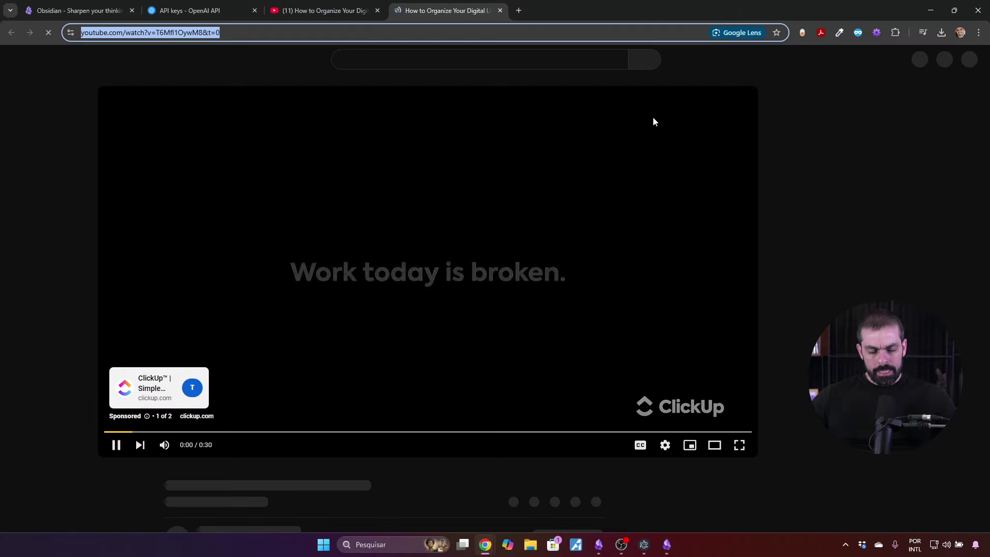
{"action": "middle_click", "coordinate": [469, 12]}
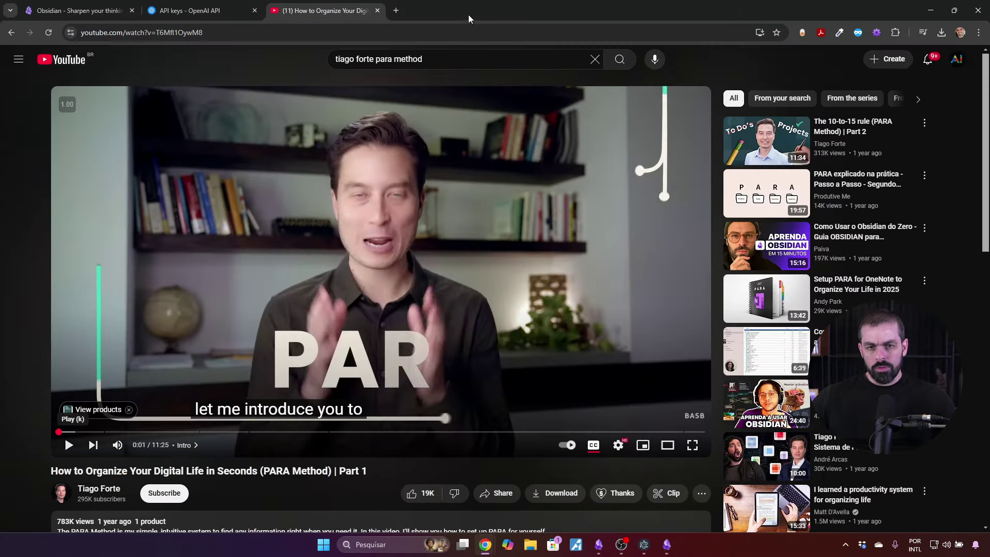
{"action": "left_click", "coordinate": [928, 12]}
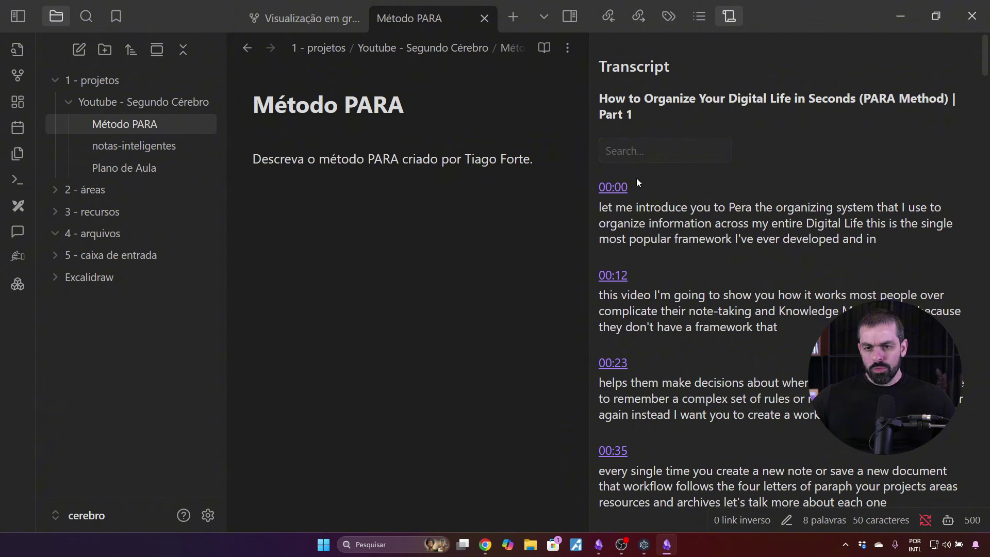
Copy the entire transcript and paste it after the prompt sentence in the Método PARA note
{"action": "right_click", "coordinate": [752, 192]}
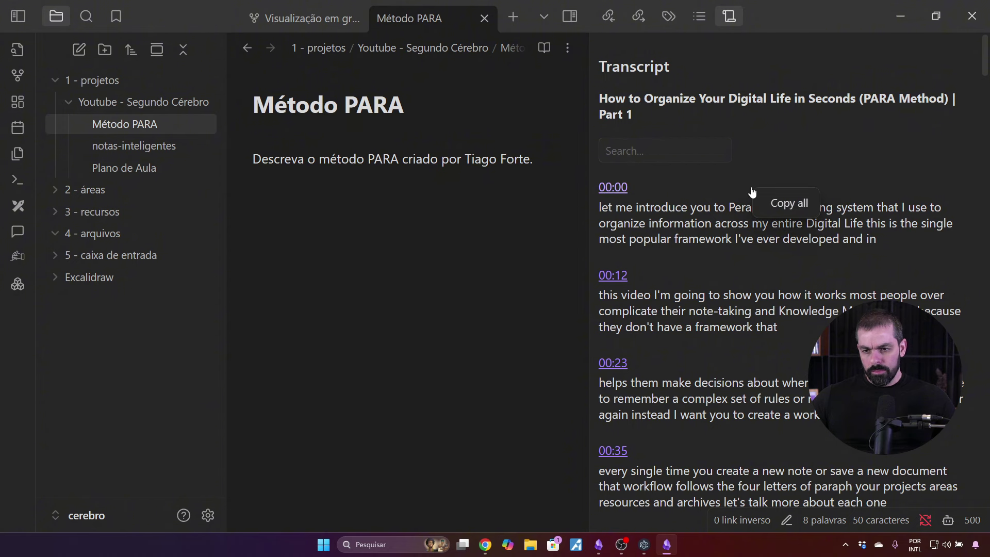
{"action": "left_click", "coordinate": [784, 203]}
{"action": "left_click", "coordinate": [552, 157]}
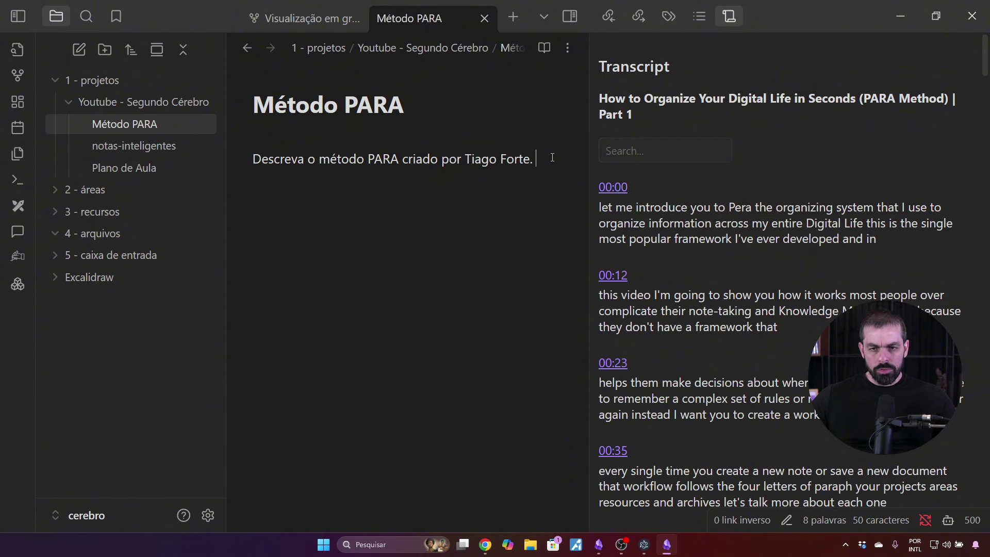
{"action": "key", "text": "ctrl+v"}
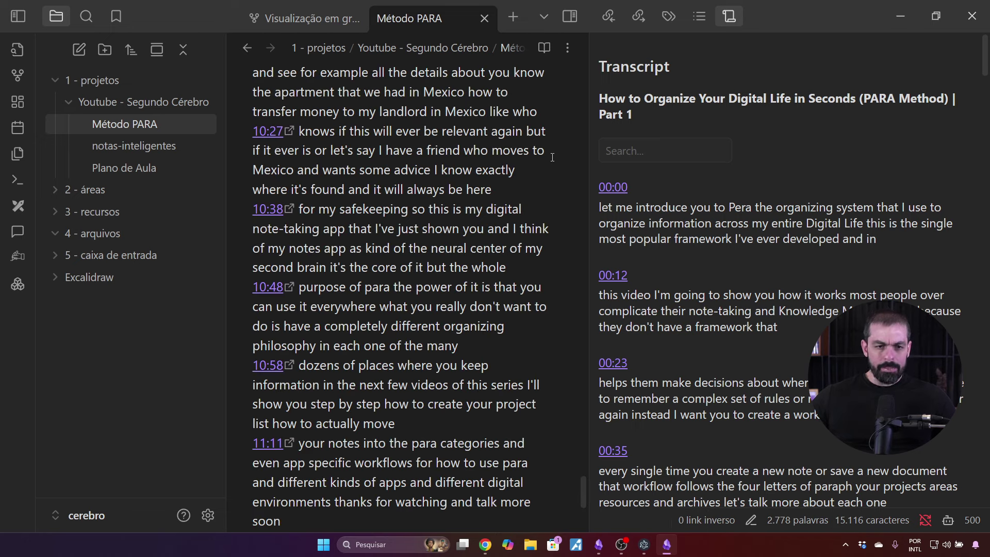
Add the prompt "Crie um resumo do texto..." below the pasted transcript, separated by a blank line
{"action": "scroll", "coordinate": [389, 286], "scroll_direction": "down", "scroll_amount": 5}
{"action": "key", "text": "Return"}
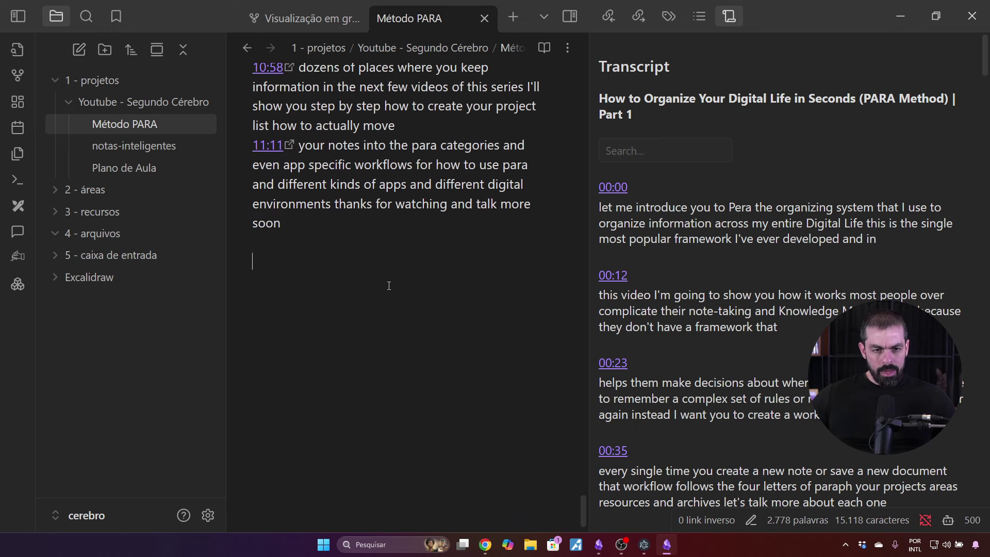
{"action": "type", "text": "Cri"}
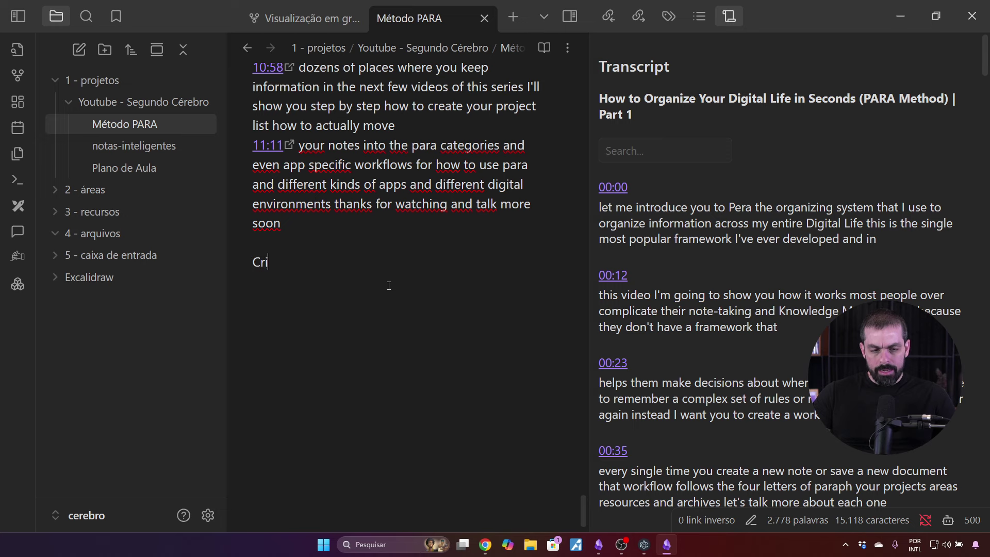
{"action": "type", "text": "e um resumo do tex"}
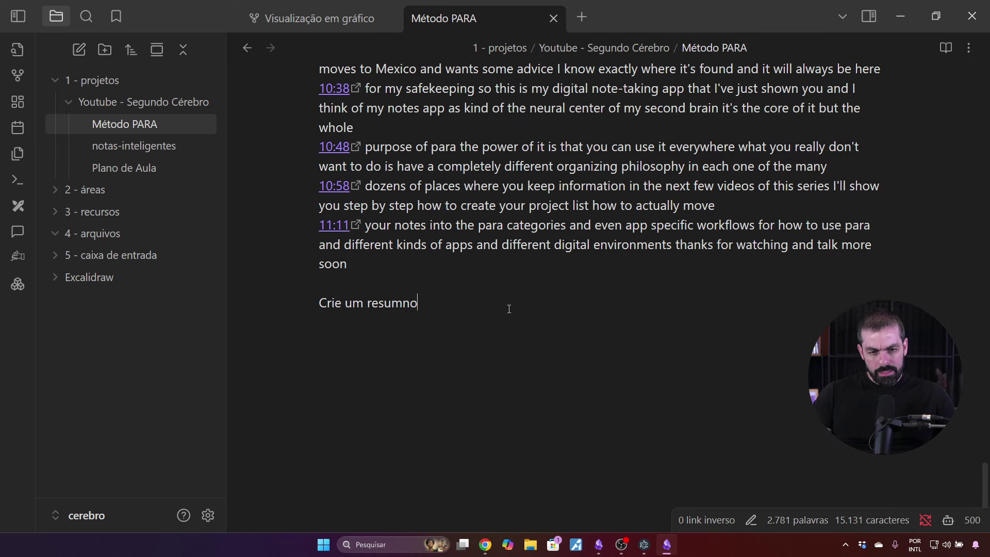
{"action": "type", "text": "to"}
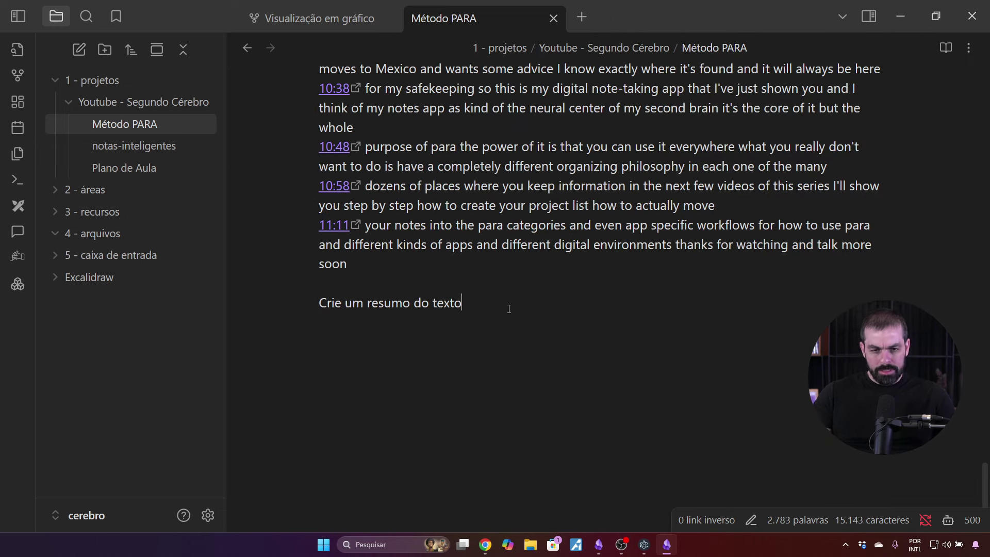
{"action": "type", "text": "..."}
Select the note's text from the summary prompt up through the whole transcript and generate a summary with AI
{"action": "key", "text": "shift+Up"}
{"action": "key", "text": "shift+Up"}
{"action": "key", "text": "shift+Up"}
{"action": "key", "text": "shift+Up"}
{"action": "key", "text": "shift+Up"}
{"action": "key", "text": "shift+Up"}
{"action": "key", "text": "shift+Up"}
{"action": "key", "text": "shift+Up"}
{"action": "key", "text": "shift+Up"}
{"action": "key", "text": "shift+Up"}
{"action": "key", "text": "shift+Up"}
{"action": "key", "text": "shift+Up"}
{"action": "key", "text": "shift+Up"}
{"action": "key", "text": "shift+Up"}
{"action": "key", "text": "shift+Up"}
{"action": "key", "text": "shift+Up"}
{"action": "key", "text": "shift+Up"}
{"action": "key", "text": "shift+Up"}
{"action": "key", "text": "shift+Up"}
{"action": "key", "text": "shift+Up"}
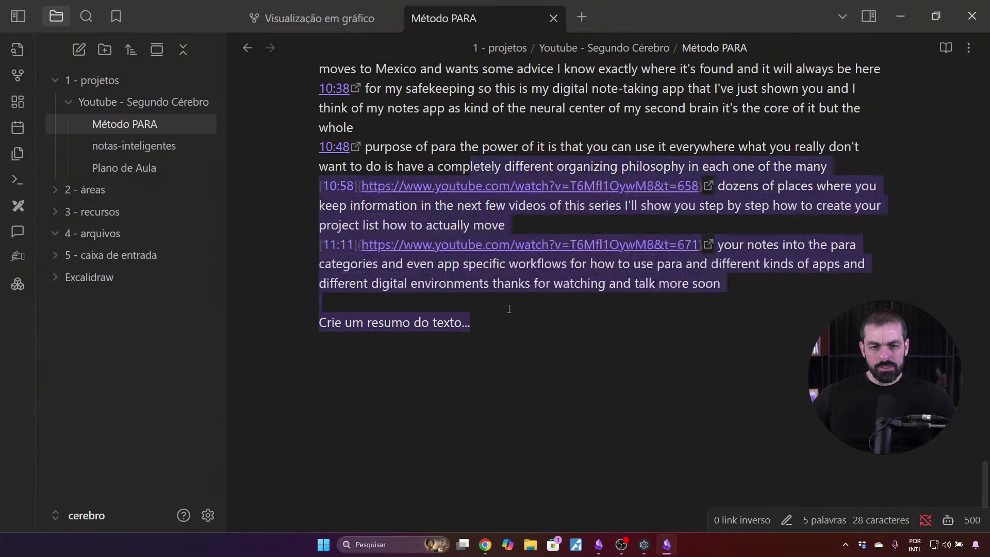
{"action": "key", "text": "shift+Up"}
{"action": "key", "text": "shift+Up"}
{"action": "key", "text": "shift+Up"}
{"action": "key", "text": "shift+Up"}
{"action": "key", "text": "shift+Up"}
{"action": "key", "text": "shift+Up"}
{"action": "key", "text": "shift+Up"}
{"action": "key", "text": "shift+Up"}
{"action": "key", "text": "shift+Up"}
{"action": "key", "text": "shift+Up"}
{"action": "key", "text": "shift+Up"}
{"action": "key", "text": "shift+Up"}
{"action": "key", "text": "shift+Up"}
{"action": "key", "text": "shift+Up"}
{"action": "key", "text": "shift+Up"}
{"action": "key", "text": "shift+Up"}
{"action": "key", "text": "shift+Up"}
{"action": "key", "text": "shift+Up"}
{"action": "key", "text": "shift+Up"}
{"action": "key", "text": "shift+Up"}
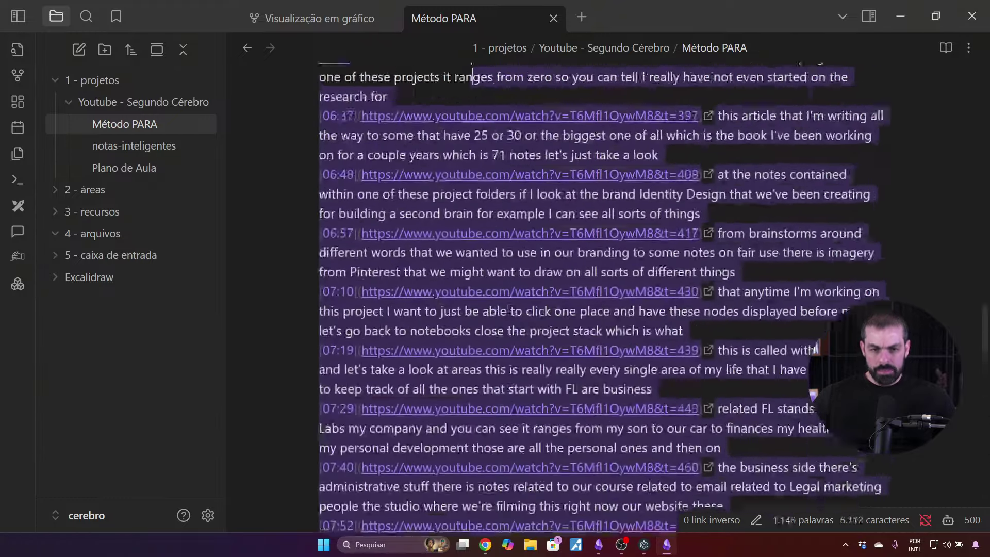
{"action": "key", "text": "shift+Up"}
{"action": "key", "text": "shift+Up"}
{"action": "key", "text": "shift+Up"}
{"action": "key", "text": "shift+Up"}
{"action": "key", "text": "shift+Up"}
{"action": "key", "text": "shift+Up"}
{"action": "key", "text": "shift+Up"}
{"action": "key", "text": "shift+Up"}
{"action": "key", "text": "shift+Up"}
{"action": "key", "text": "shift+Up"}
{"action": "key", "text": "shift+Up"}
{"action": "key", "text": "shift+Up"}
{"action": "key", "text": "shift+Up"}
{"action": "key", "text": "shift+Up"}
{"action": "key", "text": "shift+Up"}
{"action": "key", "text": "shift+Up"}
{"action": "key", "text": "shift+Up"}
{"action": "key", "text": "shift+Up"}
{"action": "key", "text": "shift+Up"}
{"action": "key", "text": "shift+Up"}
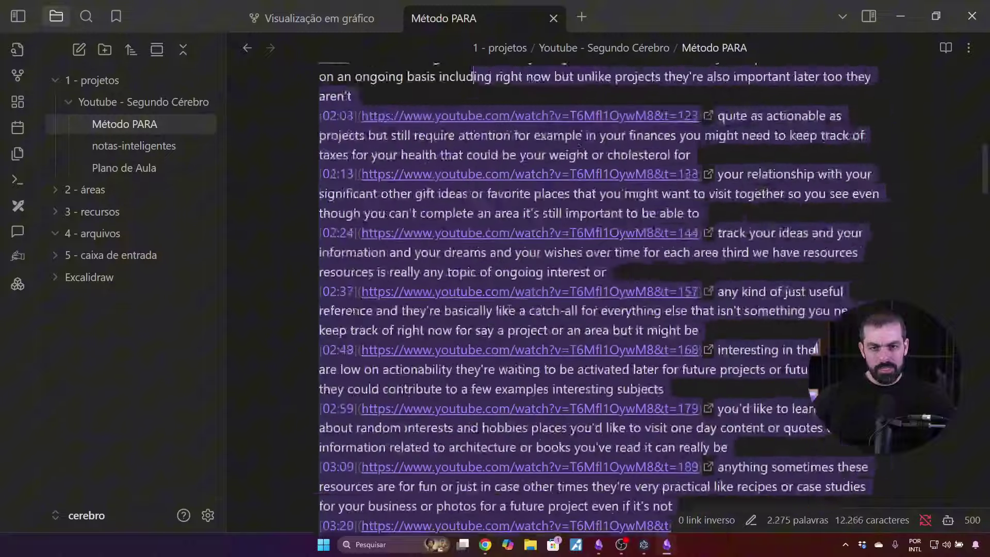
{"action": "key", "text": "shift+Up"}
{"action": "key", "text": "shift+Up"}
{"action": "key", "text": "shift+Up"}
{"action": "key", "text": "shift+Up"}
{"action": "key", "text": "shift+Up"}
{"action": "key", "text": "shift+Up"}
{"action": "key", "text": "shift+Up"}
{"action": "key", "text": "shift+Up"}
{"action": "key", "text": "shift+Up"}
{"action": "key", "text": "shift+Up"}
{"action": "key", "text": "shift+Up"}
{"action": "key", "text": "shift+Up"}
{"action": "key", "text": "shift+Up"}
{"action": "key", "text": "shift+Up"}
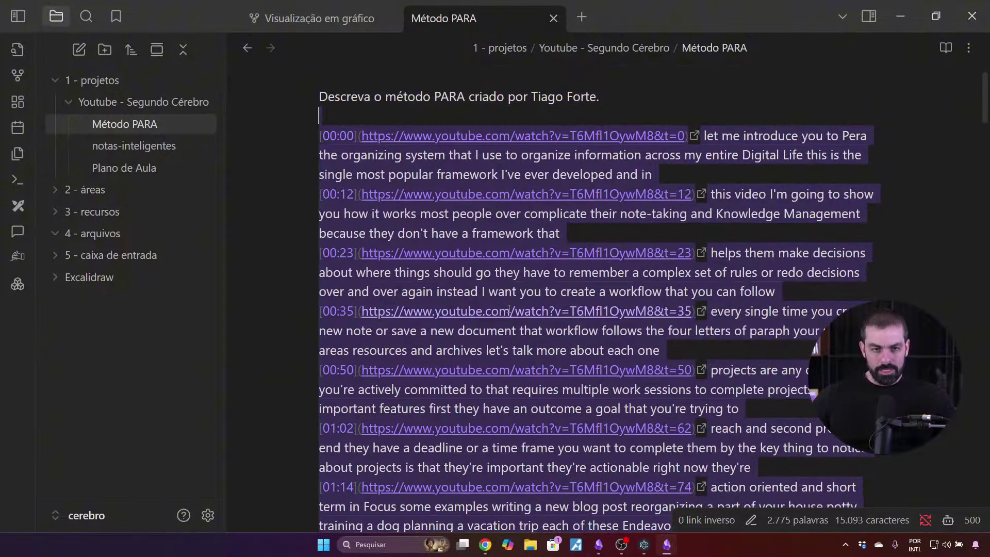
{"action": "key", "text": "shift+Up"}
{"action": "key", "text": "shift+Up"}
{"action": "key", "text": "ctrl+j"}
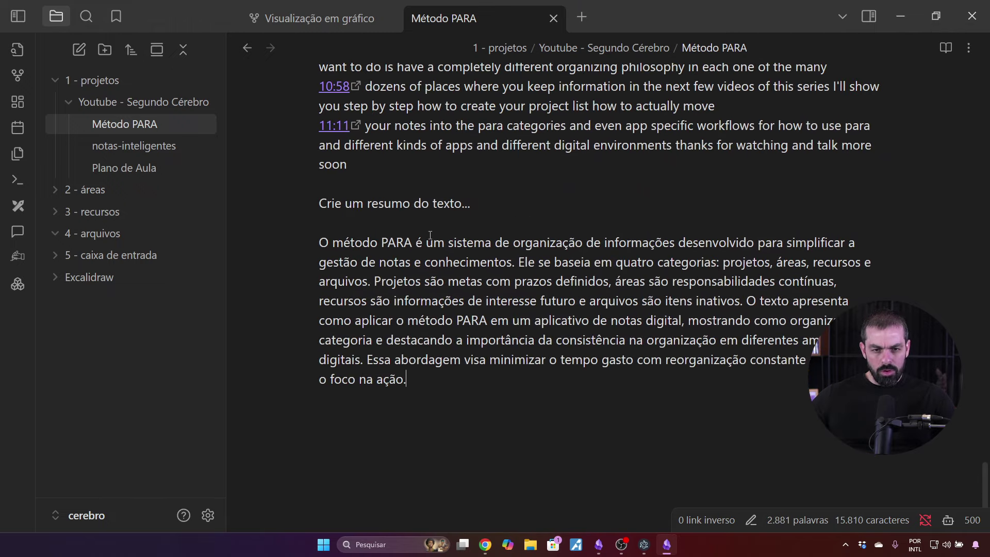
Read through the AI-generated summary below the prompt, following its description of the PARA categories and their application
{"action": "left_click_drag", "start_coordinate": [486, 243], "coordinate": [607, 243]}
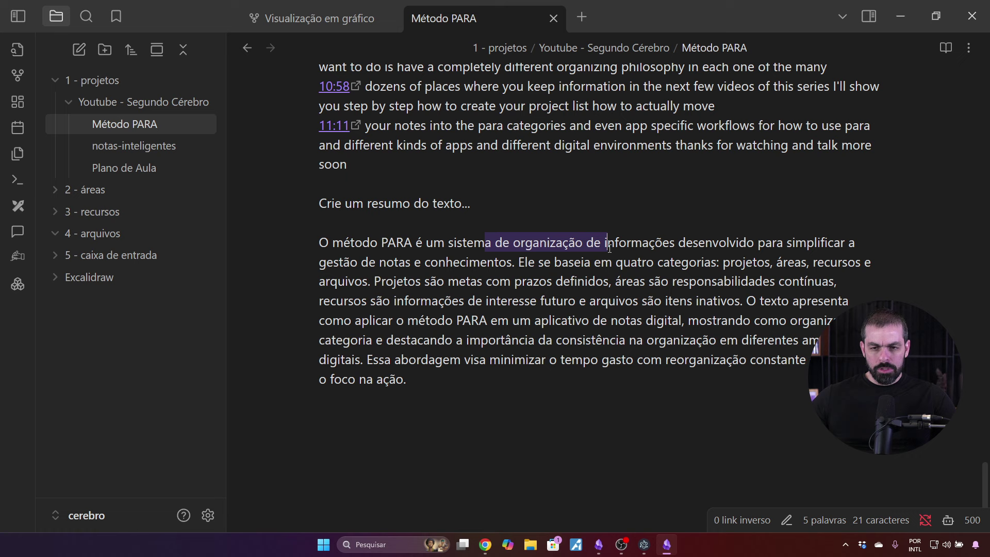
{"action": "left_click", "coordinate": [717, 262]}
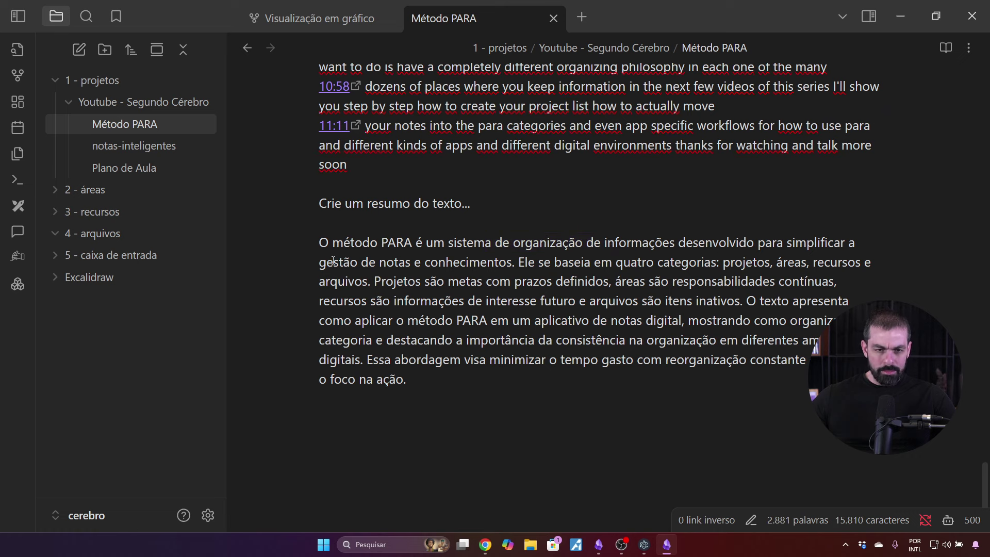
{"action": "left_click_drag", "start_coordinate": [333, 261], "coordinate": [711, 263]}
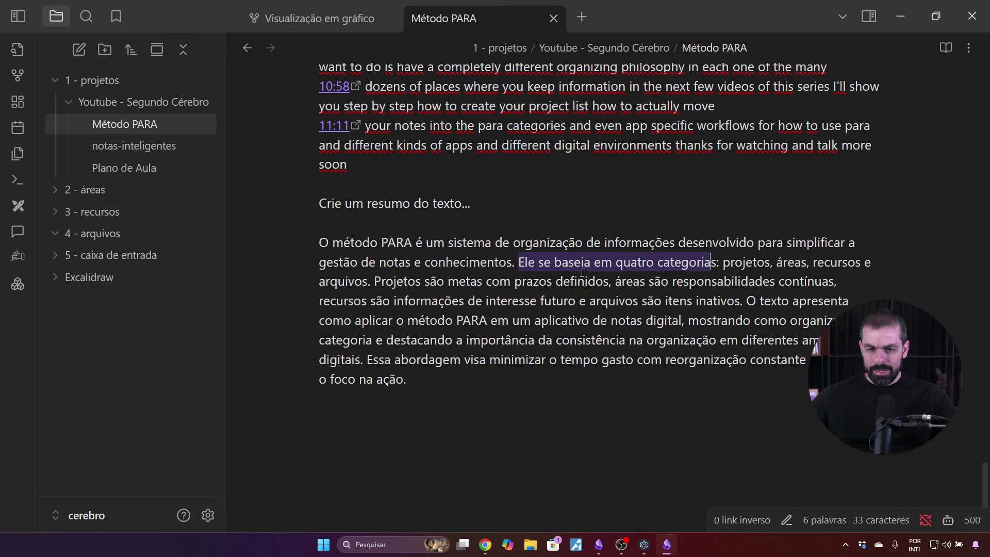
{"action": "left_click_drag", "start_coordinate": [375, 282], "coordinate": [825, 283]}
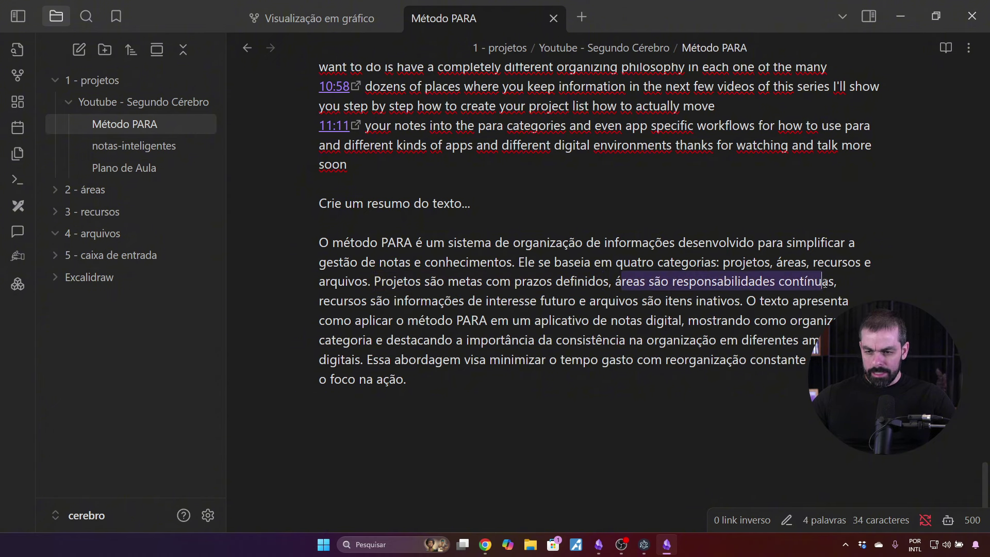
{"action": "left_click_drag", "start_coordinate": [336, 302], "coordinate": [741, 307]}
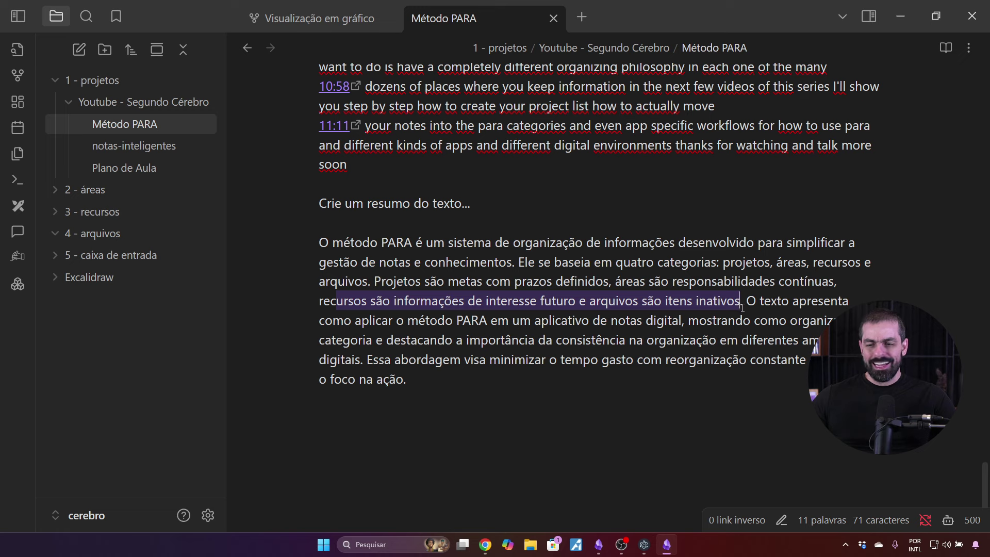
{"action": "scroll", "coordinate": [742, 308], "scroll_direction": "down", "scroll_amount": 1}
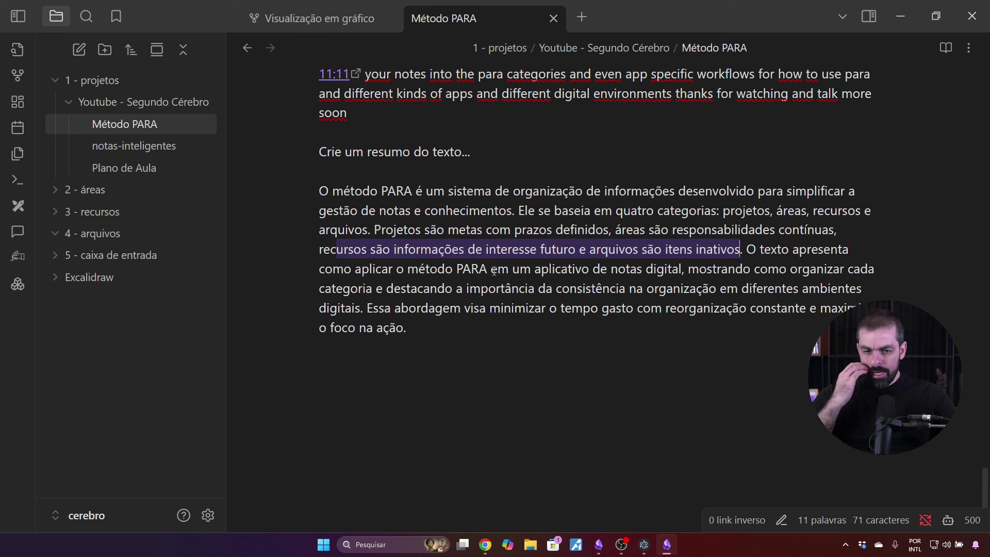
{"action": "left_click", "coordinate": [630, 269]}
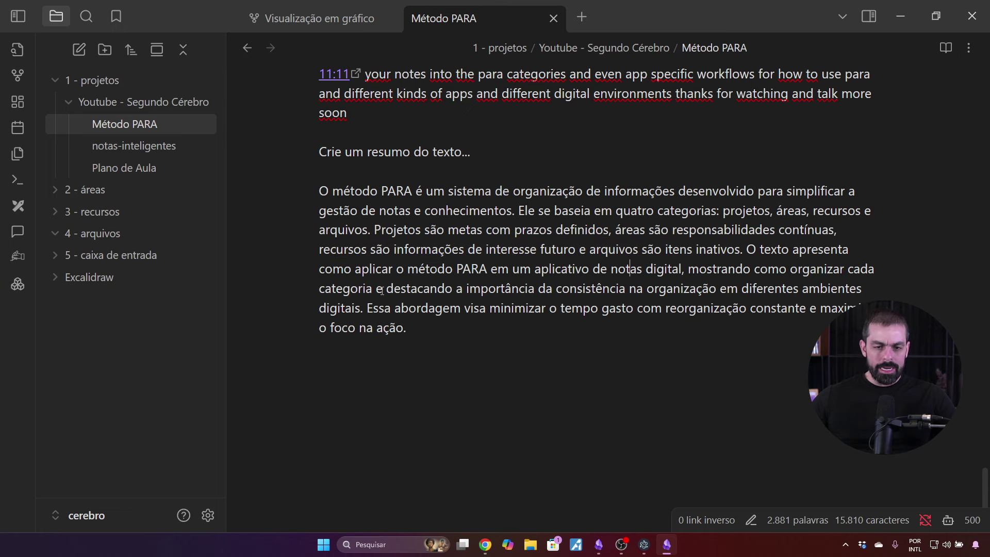
Delete the opening prompt, the entire transcript and the summary prompt line by line, leaving only the generated summary in the note
{"action": "scroll", "coordinate": [483, 301], "scroll_direction": "up", "scroll_amount": 15}
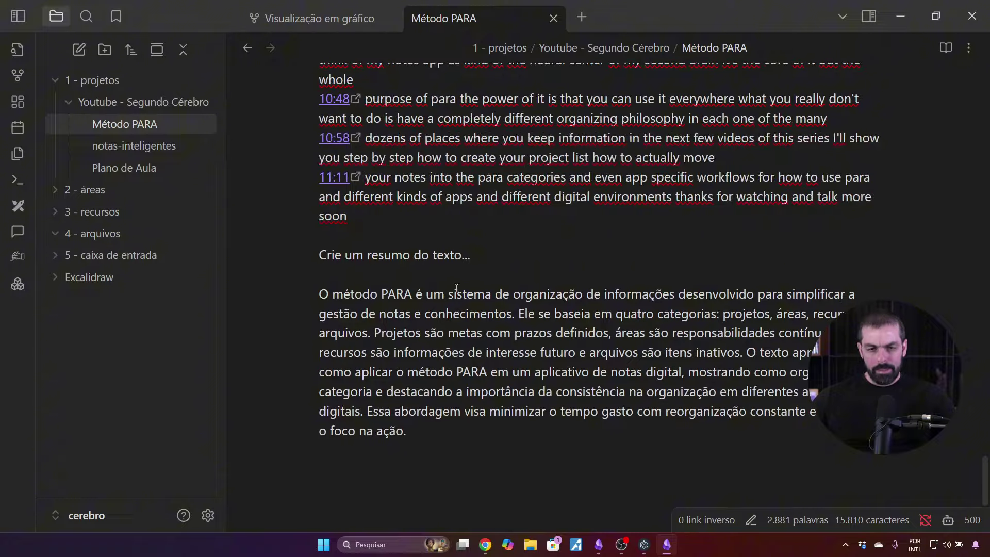
{"action": "scroll", "coordinate": [485, 320], "scroll_direction": "up", "scroll_amount": 15}
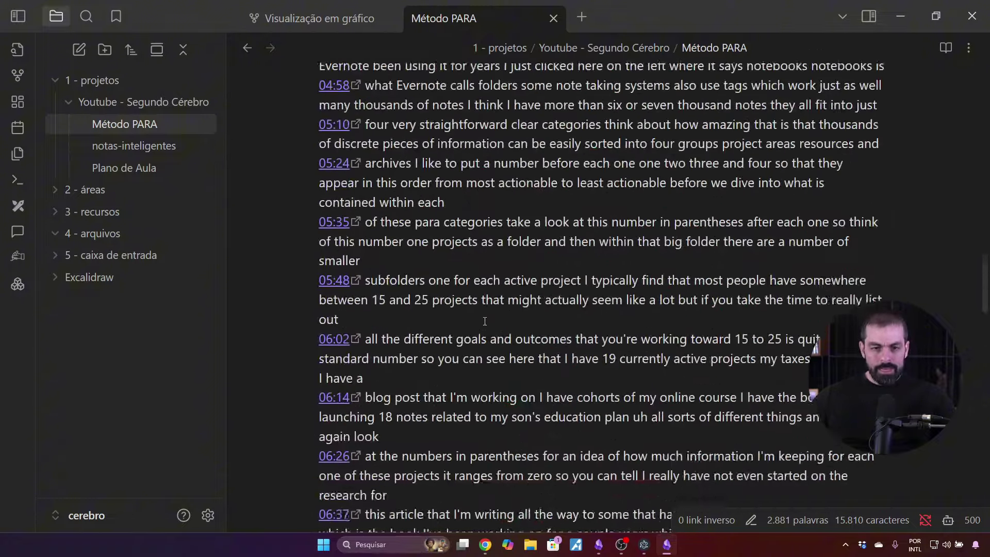
{"action": "scroll", "coordinate": [478, 329], "scroll_direction": "up", "scroll_amount": 5}
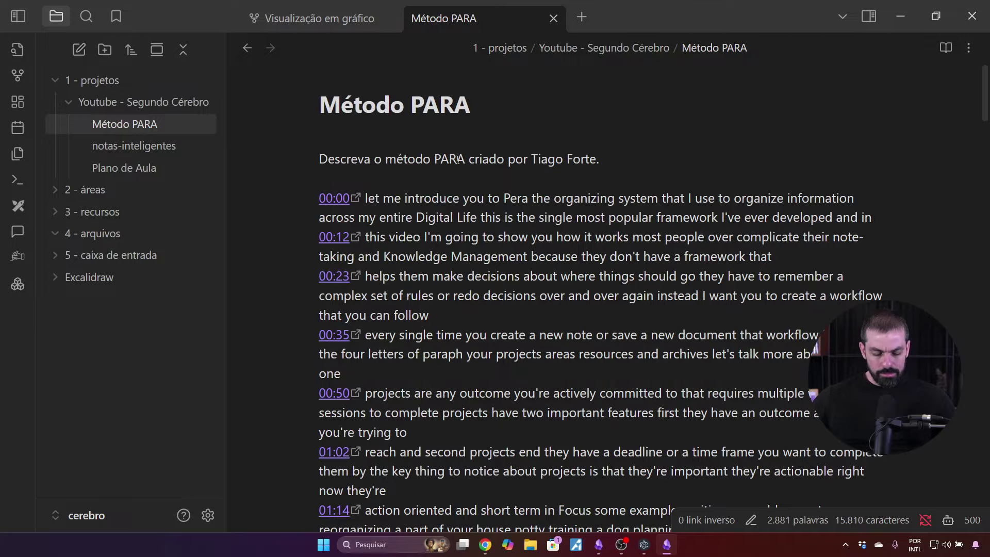
{"action": "scroll", "coordinate": [457, 159], "scroll_direction": "down", "scroll_amount": 20}
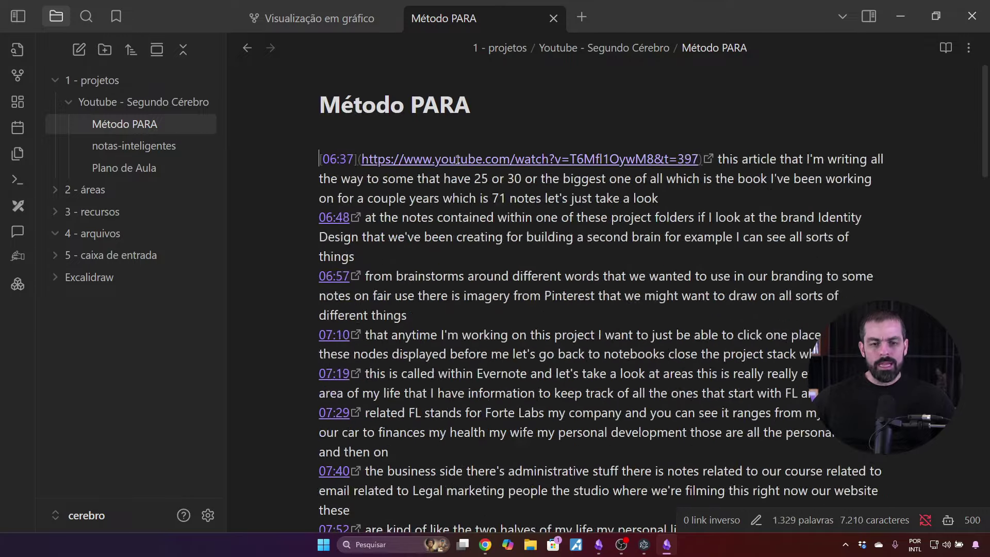
{"action": "key", "text": "ctrl+d"}
{"action": "key", "text": "ctrl+d"}
{"action": "key", "text": "ctrl+d"}
{"action": "key", "text": "ctrl+d"}
{"action": "key", "text": "ctrl+d"}
{"action": "key", "text": "ctrl+d"}
{"action": "key", "text": "ctrl+d"}
{"action": "key", "text": "ctrl+d"}
{"action": "key", "text": "ctrl+d"}
{"action": "key", "text": "ctrl+d"}
{"action": "key", "text": "ctrl+d"}
{"action": "key", "text": "ctrl+d"}
{"action": "key", "text": "ctrl+d"}
{"action": "key", "text": "ctrl+d"}
{"action": "key", "text": "ctrl+d"}
{"action": "key", "text": "ctrl+d"}
{"action": "key", "text": "ctrl+d"}
{"action": "key", "text": "ctrl+d"}
{"action": "key", "text": "ctrl+d"}
{"action": "key", "text": "ctrl+d"}
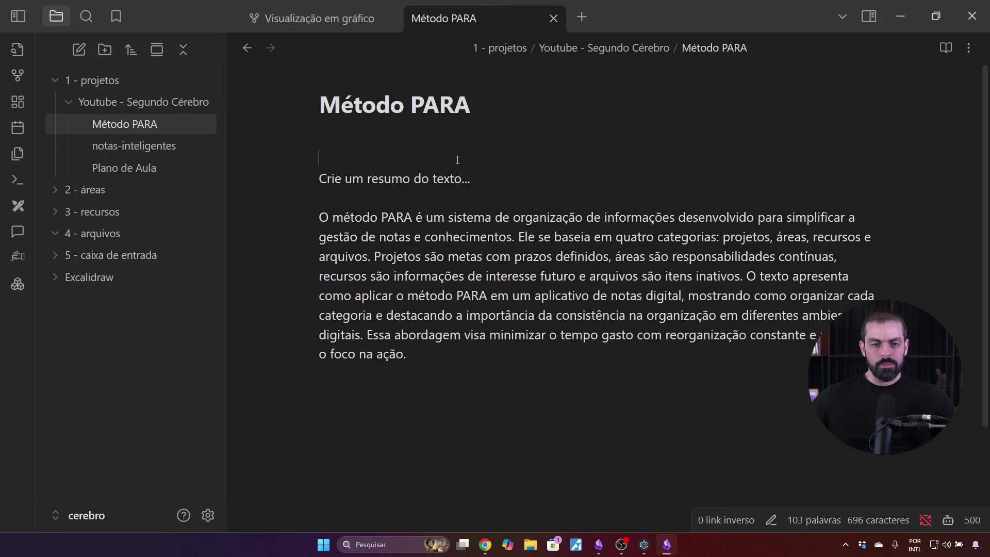
{"action": "key", "text": "ctrl+d"}
{"action": "key", "text": "ctrl+d"}
{"action": "key", "text": "BackSpace"}
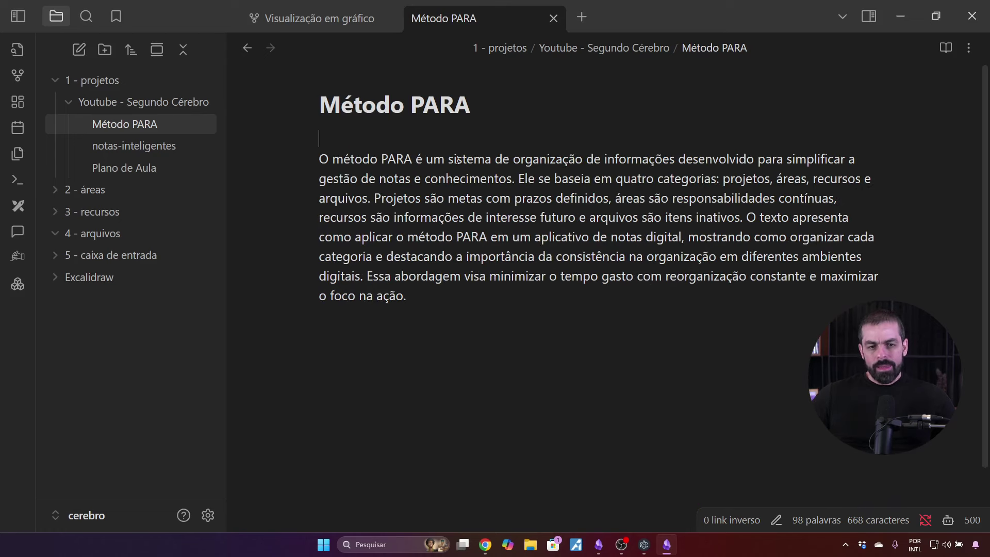
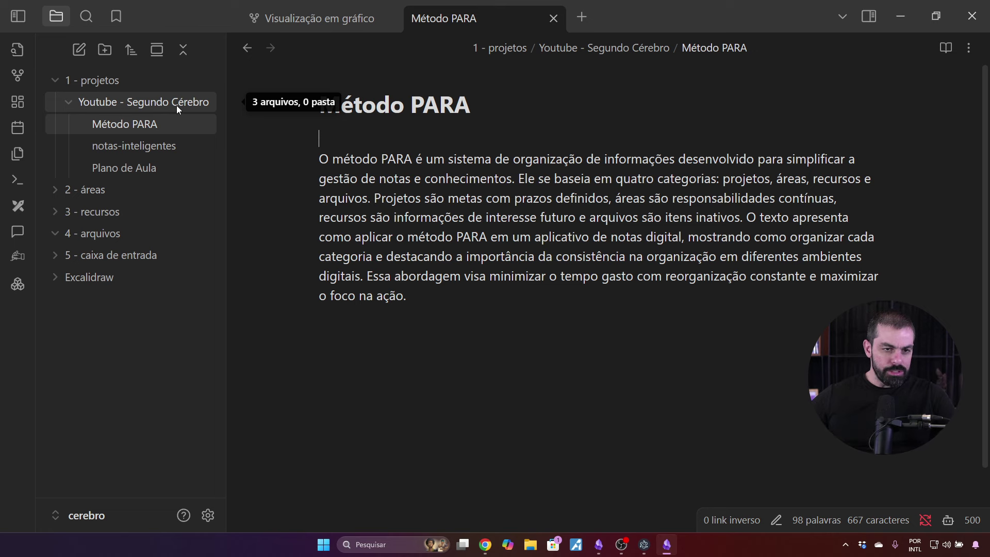
Create a note titled "Primeiro Exemplo de Código em Python" in the Youtube - Segundo Cérebro folder and generate its content with AI
{"action": "right_click", "coordinate": [146, 105]}
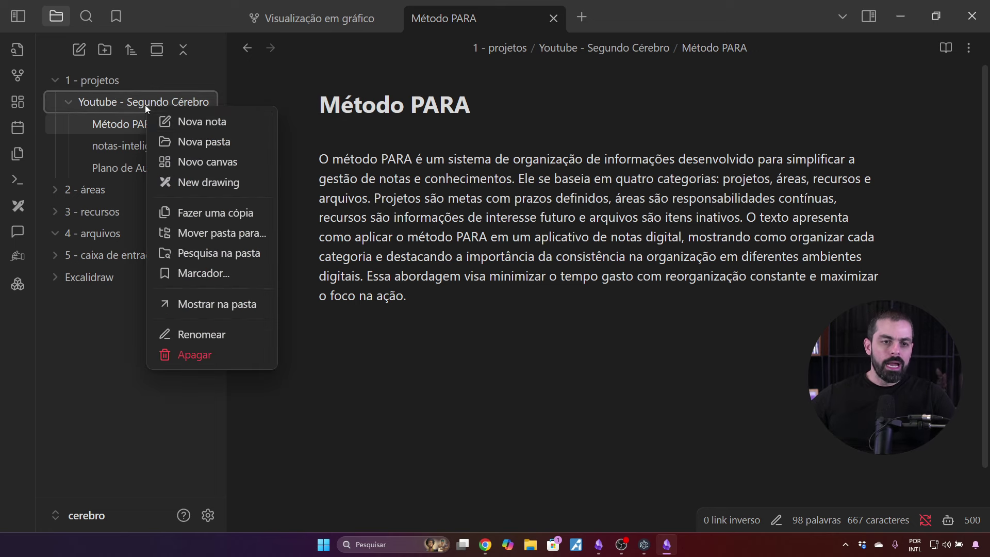
{"action": "left_click", "coordinate": [209, 122]}
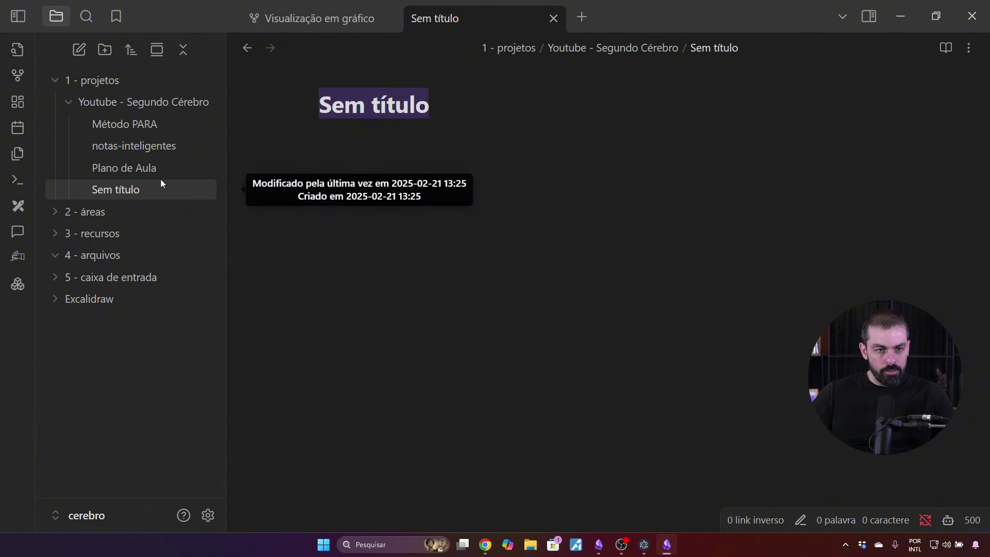
{"action": "type", "text": "PRime"}
{"action": "key", "text": "BackSpace"}
{"action": "key", "text": "BackSpace"}
{"action": "key", "text": "BackSpace"}
{"action": "key", "text": "BackSpace"}
{"action": "type", "text": "r"}
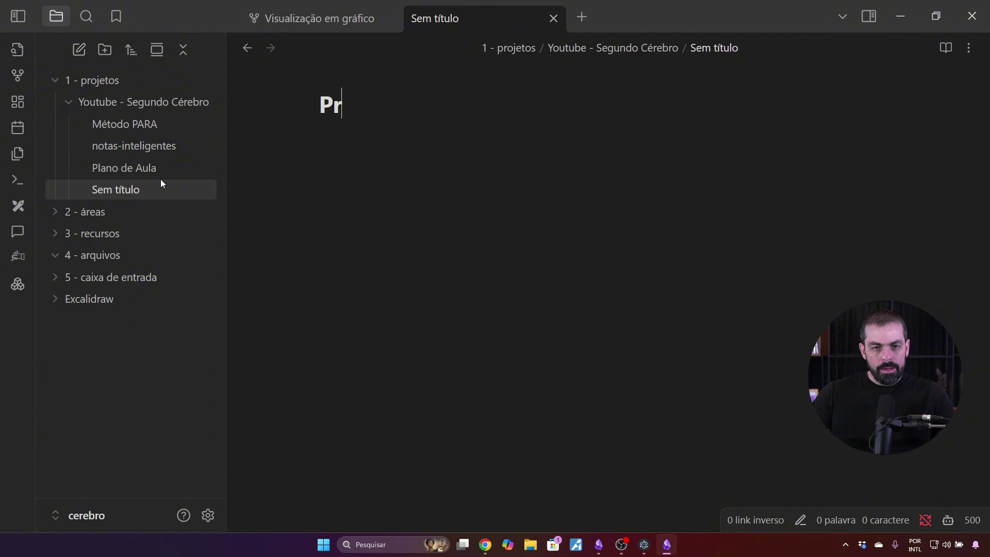
{"action": "type", "text": "imeiro e4"}
{"action": "key", "text": "BackSpace"}
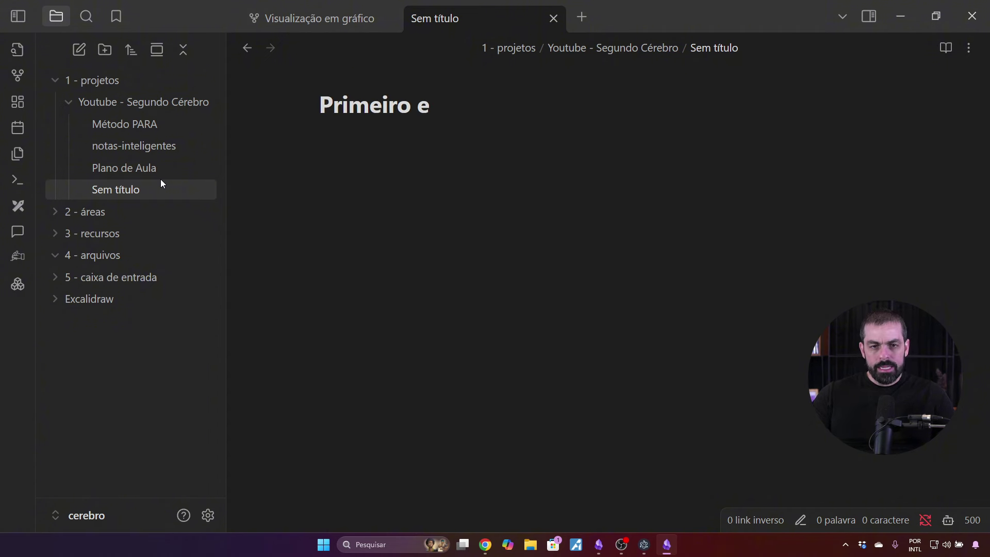
{"action": "key", "text": "BackSpace"}
{"action": "type", "text": "Exemplo de Códig"}
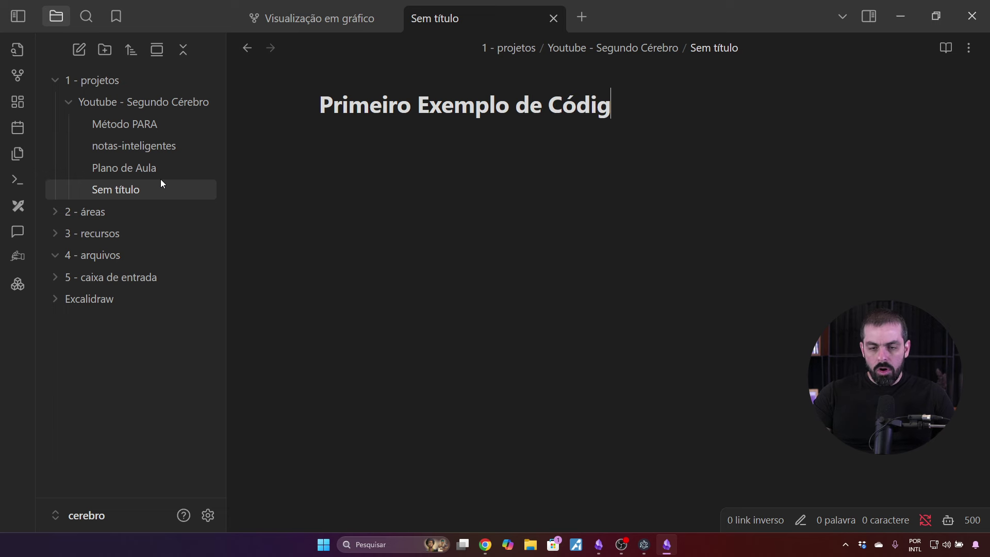
{"action": "type", "text": "o em Pythonn"}
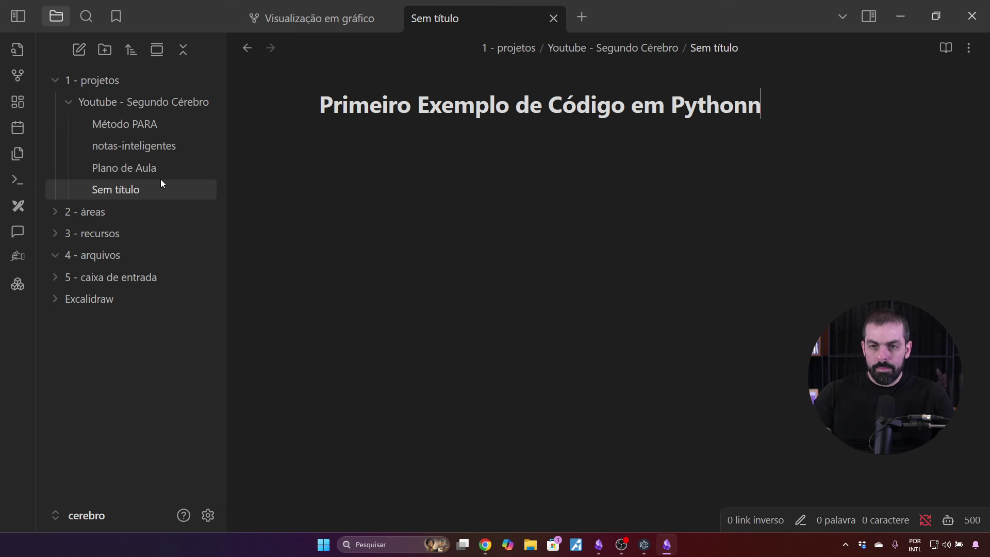
{"action": "key", "text": "BackSpace"}
{"action": "key", "text": "Return"}
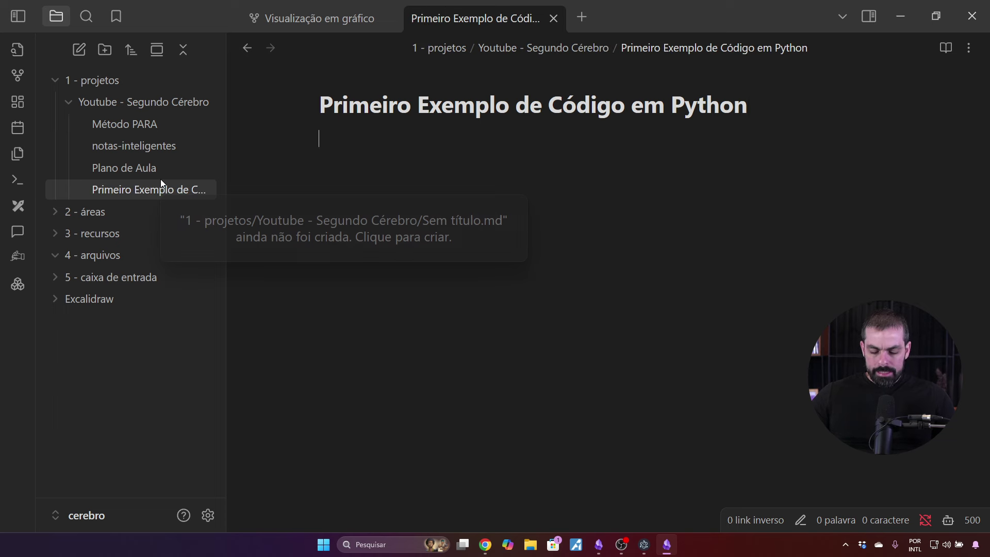
{"action": "key", "text": "ctrl+j"}
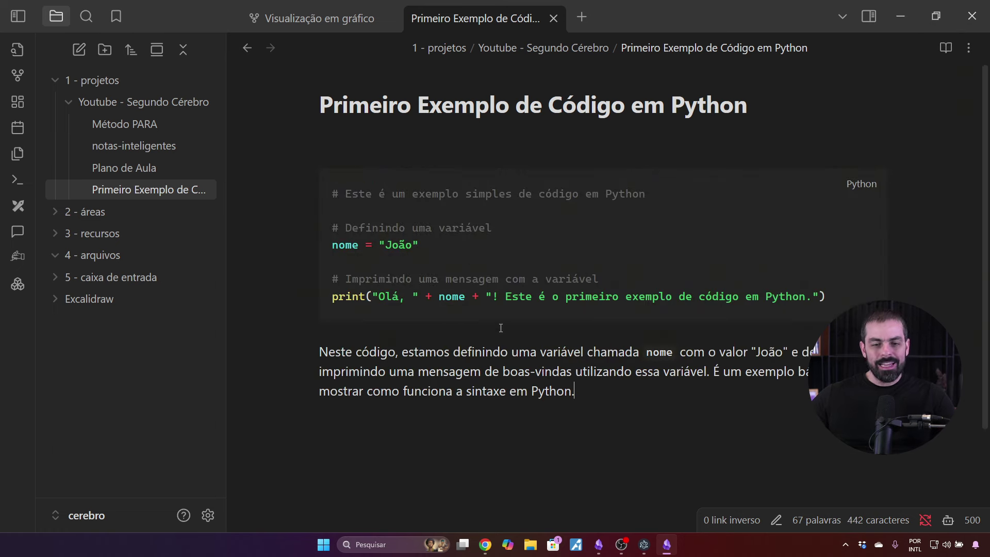
Add the prompt "Outros exemplo..." below the code explanation, separated by a blank line, and generate more examples with AI
{"action": "key", "text": "Return"}
{"action": "key", "text": "Return"}
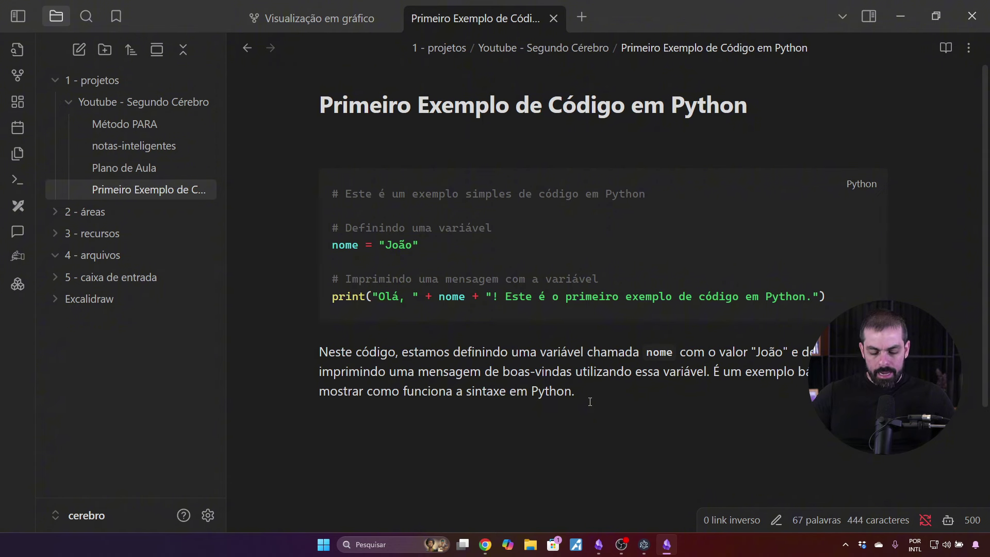
{"action": "type", "text": "Outros exemplo"}
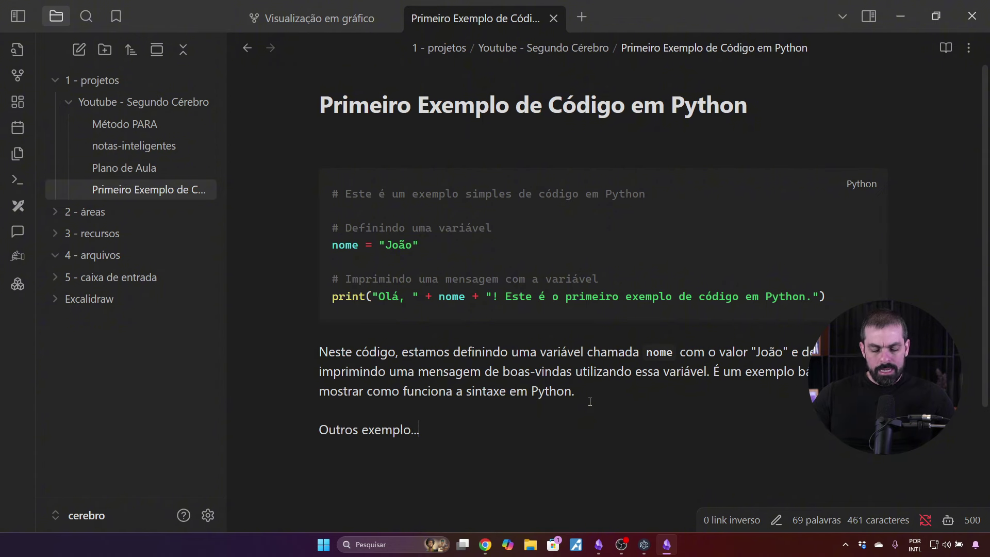
{"action": "type", "text": "..."}
{"action": "key", "text": "ctrl+j"}
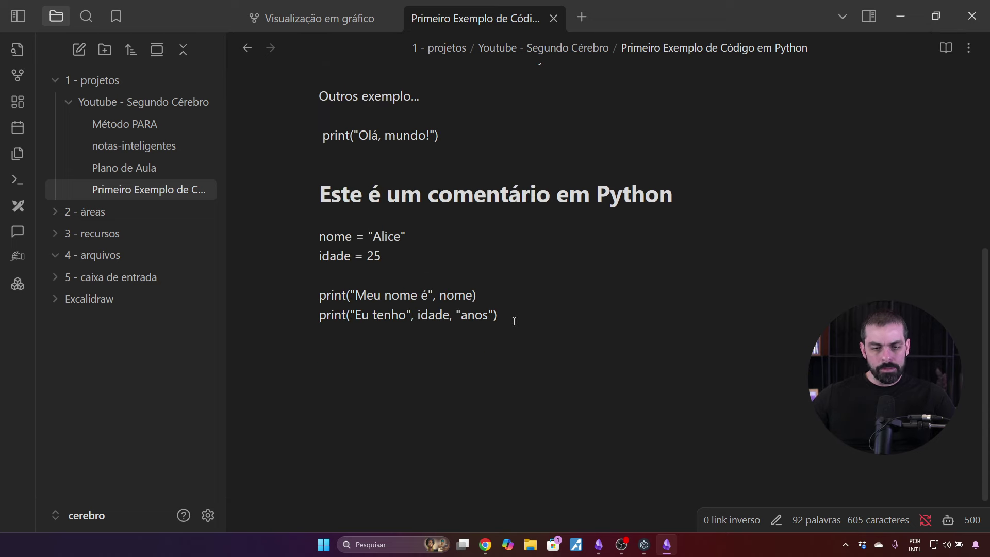
Review the generated Python examples throughout the note, comparing the first code block with the additional examples
{"action": "scroll", "coordinate": [514, 320], "scroll_direction": "up", "scroll_amount": 4}
{"action": "scroll", "coordinate": [402, 335], "scroll_direction": "down", "scroll_amount": 4}
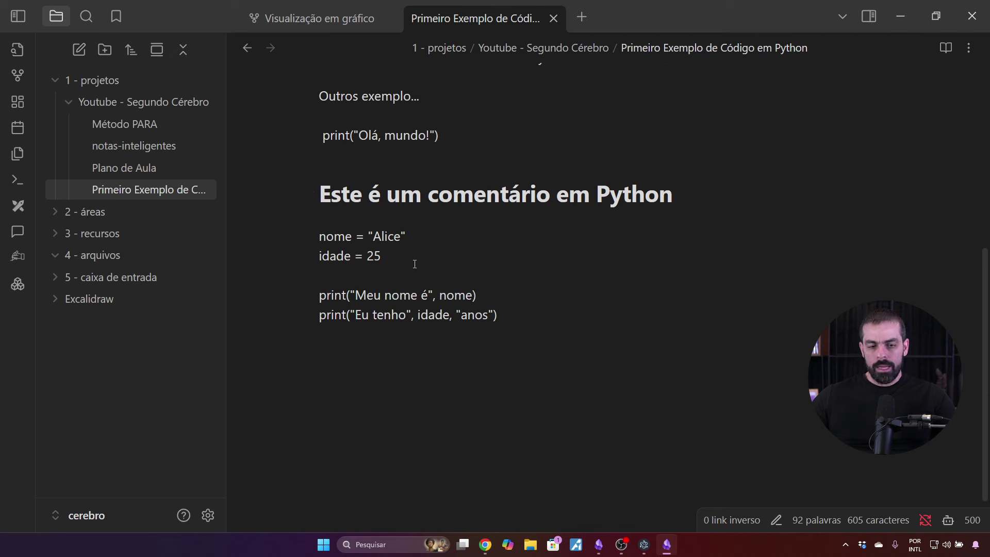
{"action": "scroll", "coordinate": [516, 336], "scroll_direction": "up", "scroll_amount": 3}
{"action": "scroll", "coordinate": [544, 353], "scroll_direction": "up", "scroll_amount": 3}
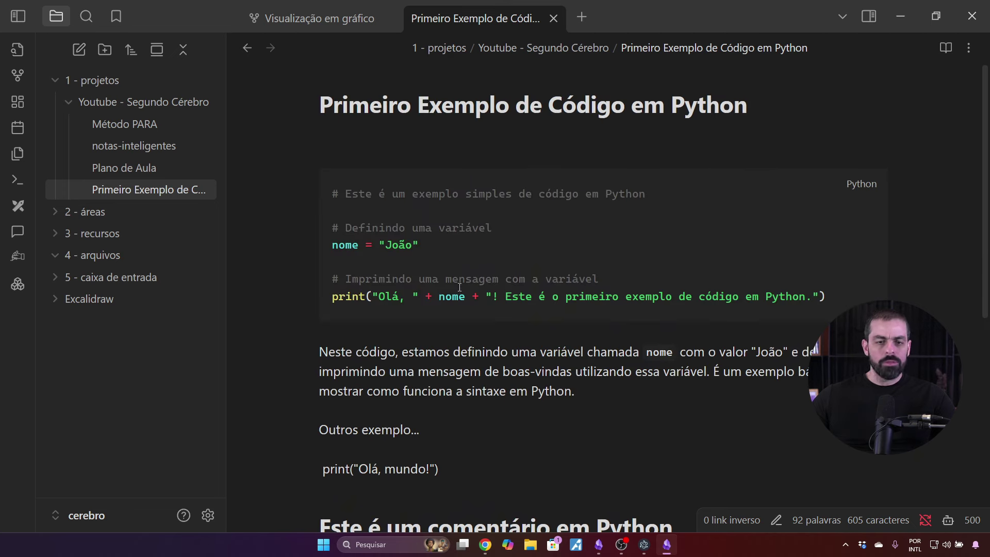
{"action": "scroll", "coordinate": [427, 354], "scroll_direction": "down", "scroll_amount": 3}
{"action": "scroll", "coordinate": [426, 354], "scroll_direction": "up", "scroll_amount": 1}
{"action": "scroll", "coordinate": [425, 354], "scroll_direction": "down", "scroll_amount": 1}
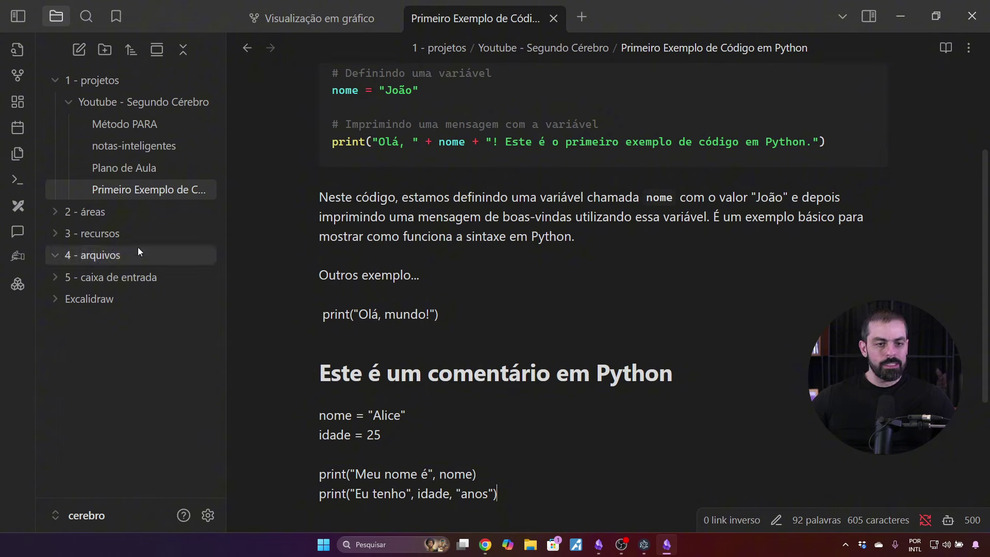
Delete the note "Primeiro Exemplo de Código em Python" from the Youtube - Segundo Cérebro folder
{"action": "right_click", "coordinate": [133, 187]}
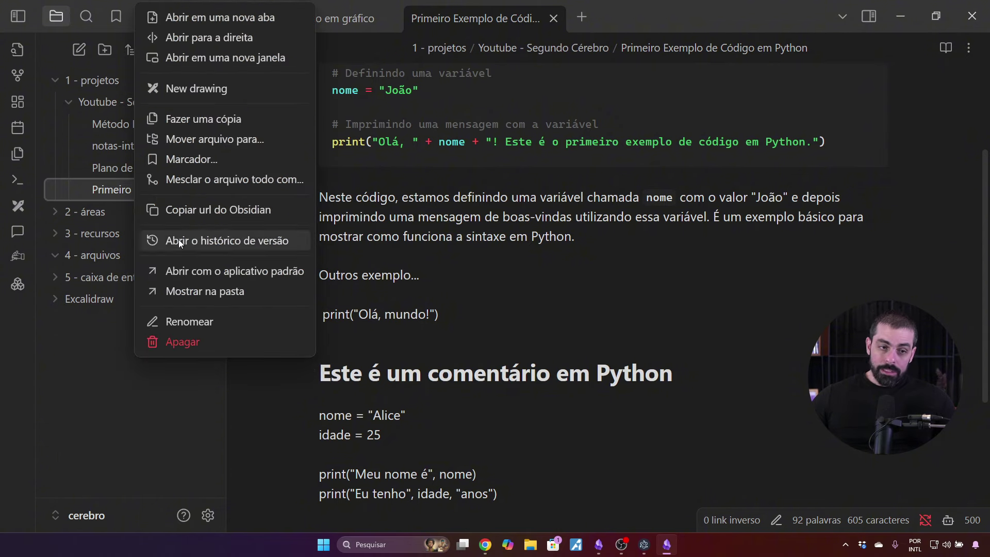
{"action": "left_click", "coordinate": [185, 340]}
{"action": "left_click", "coordinate": [619, 332]}
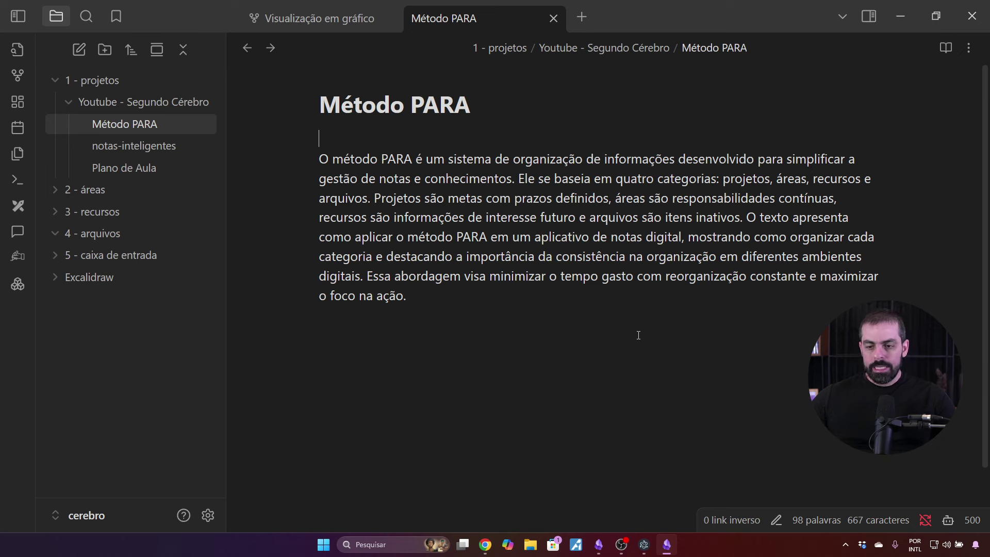
Review the list of installed community plugins in the settings, including Iconize, and close the settings
{"action": "key", "text": "ctrl+comma"}
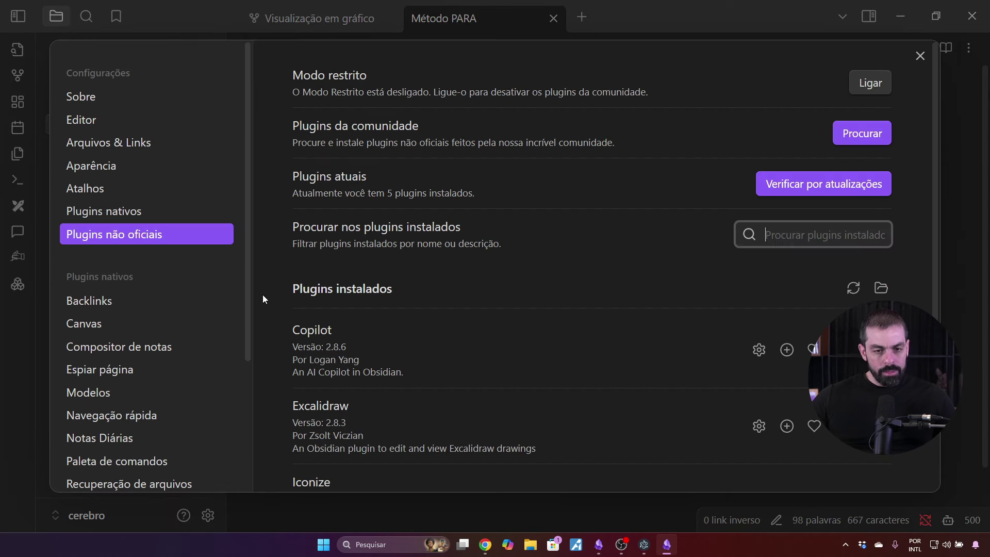
{"action": "scroll", "coordinate": [552, 358], "scroll_direction": "down", "scroll_amount": 4}
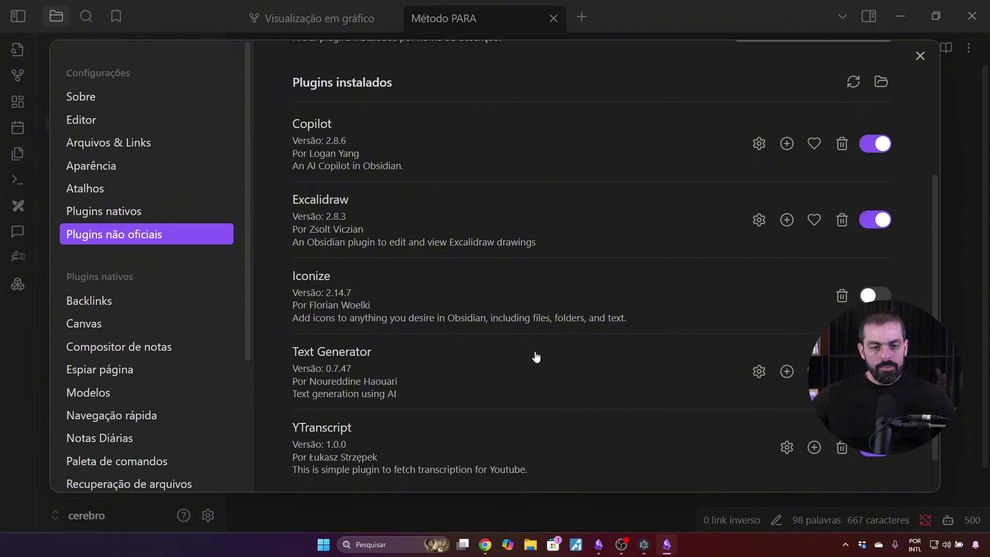
{"action": "scroll", "coordinate": [355, 187], "scroll_direction": "down", "scroll_amount": 1}
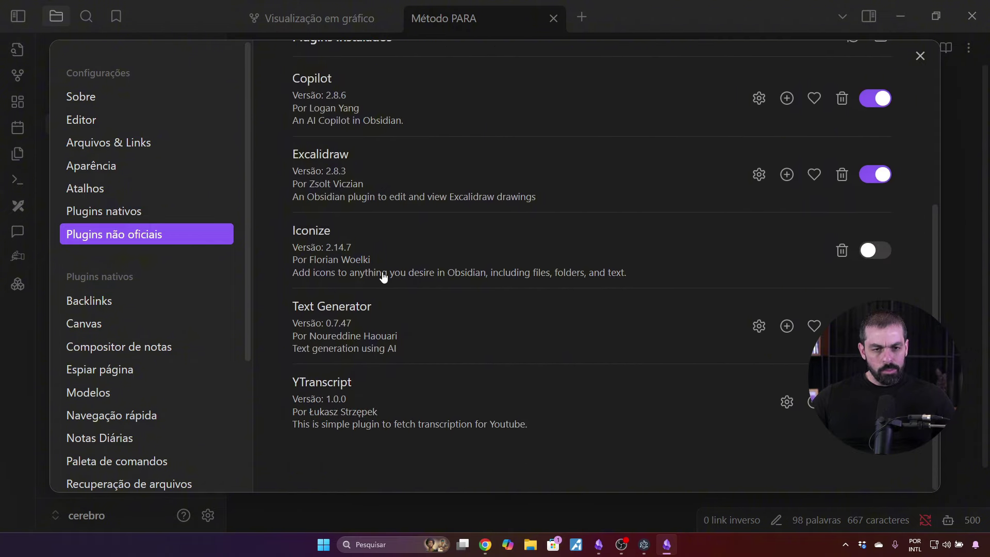
{"action": "scroll", "coordinate": [324, 288], "scroll_direction": "up", "scroll_amount": 1}
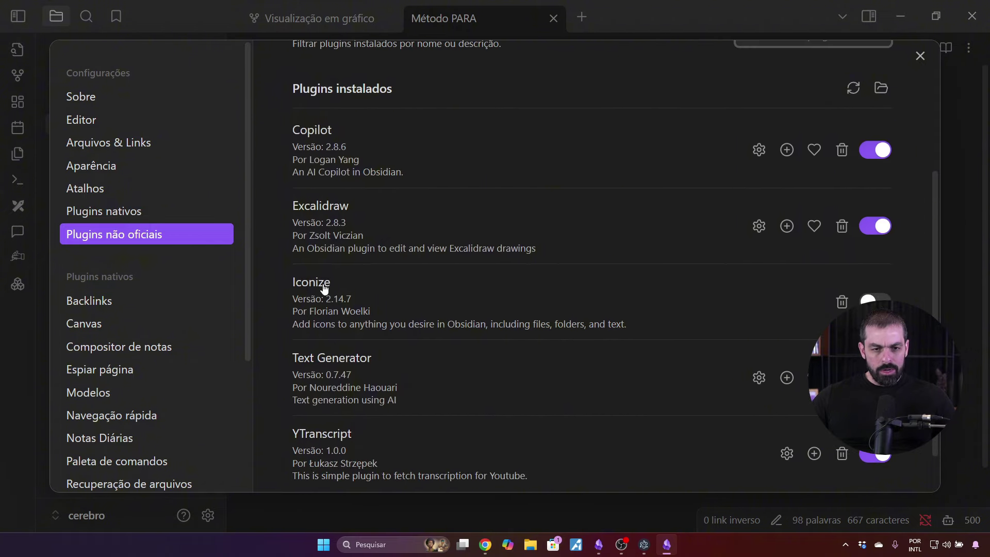
{"action": "left_click", "coordinate": [921, 54]}
Collapse the "1 - projetos" folder and check which actions are offered for it
{"action": "left_click", "coordinate": [77, 81]}
{"action": "right_click", "coordinate": [97, 81]}
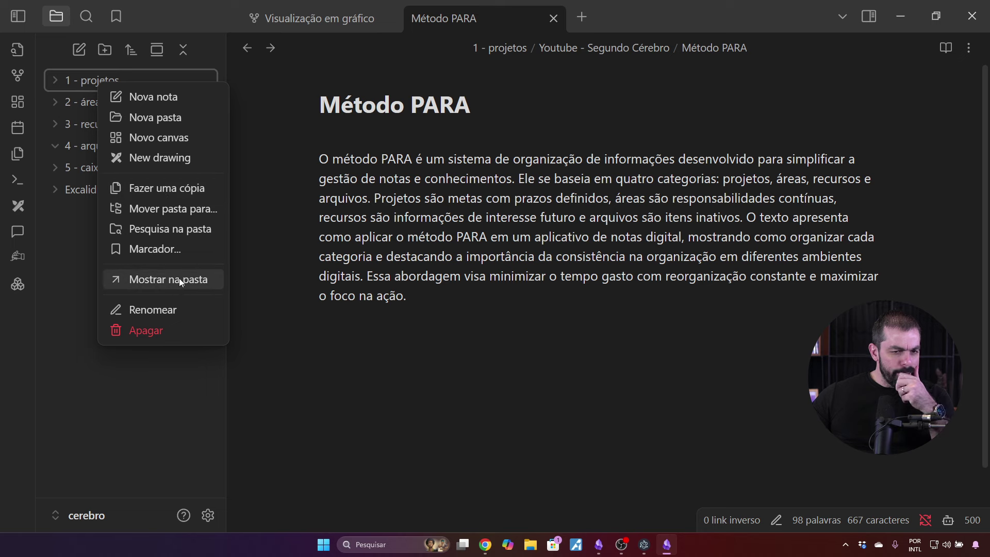
{"action": "left_click", "coordinate": [256, 261]}
Enable the Iconize community plugin and close the settings
{"action": "key", "text": "ctrl+comma"}
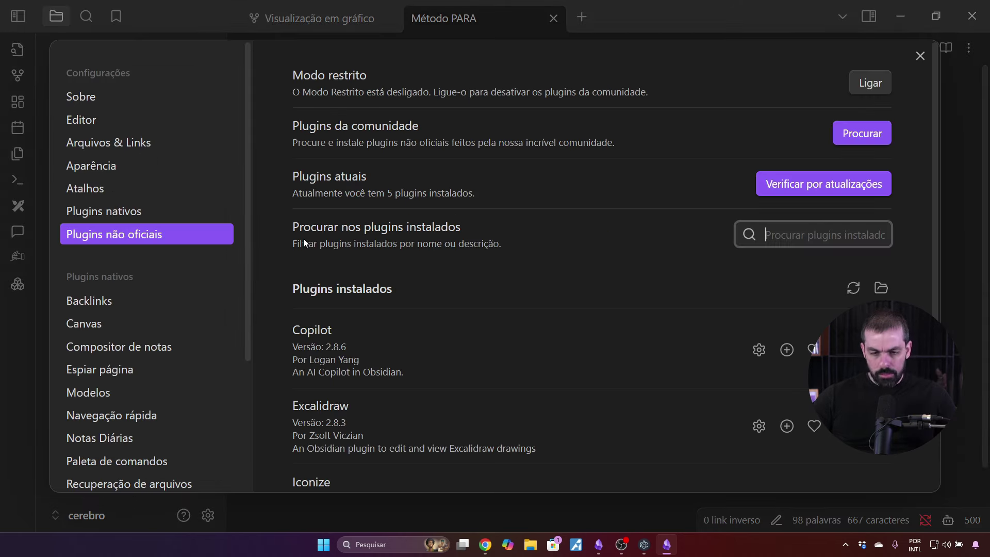
{"action": "scroll", "coordinate": [482, 311], "scroll_direction": "down", "scroll_amount": 5}
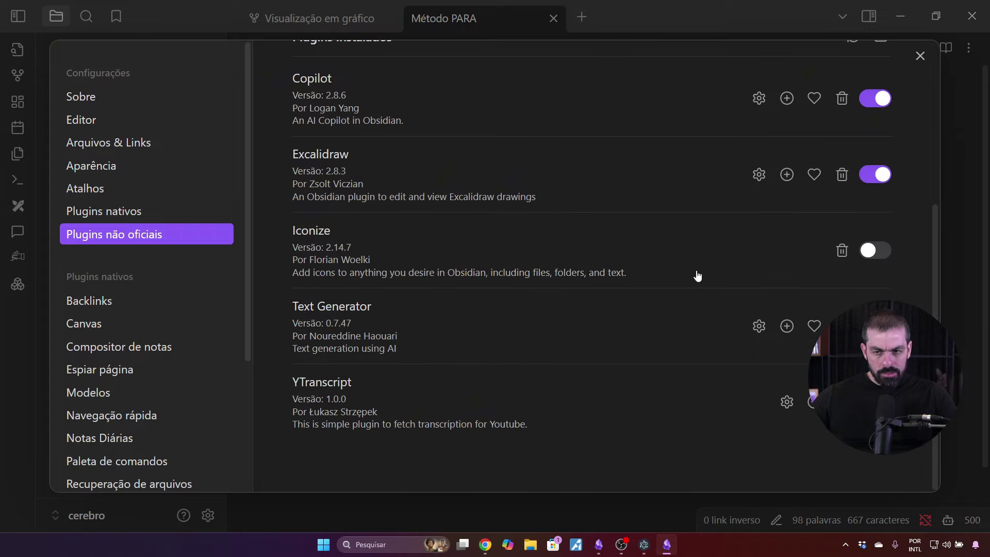
{"action": "left_click", "coordinate": [871, 252]}
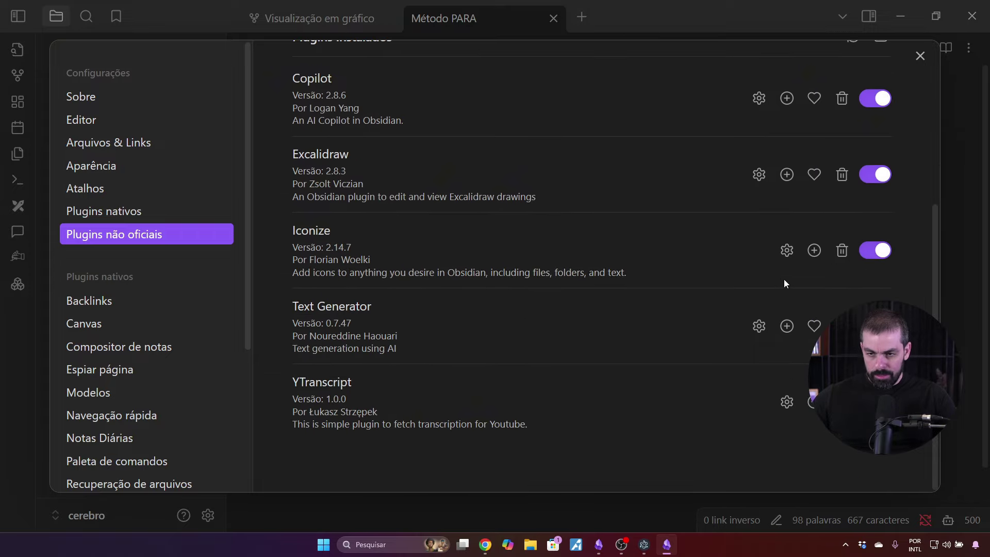
{"action": "left_click", "coordinate": [920, 56]}
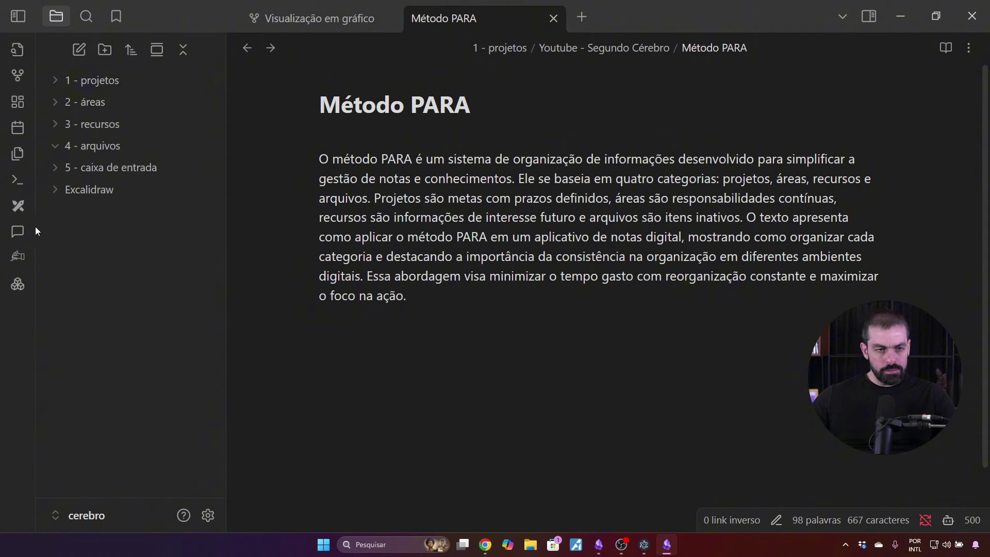
Set the icon of the "1 - projetos" folder to the line-style Rocket (Li)
{"action": "right_click", "coordinate": [94, 81]}
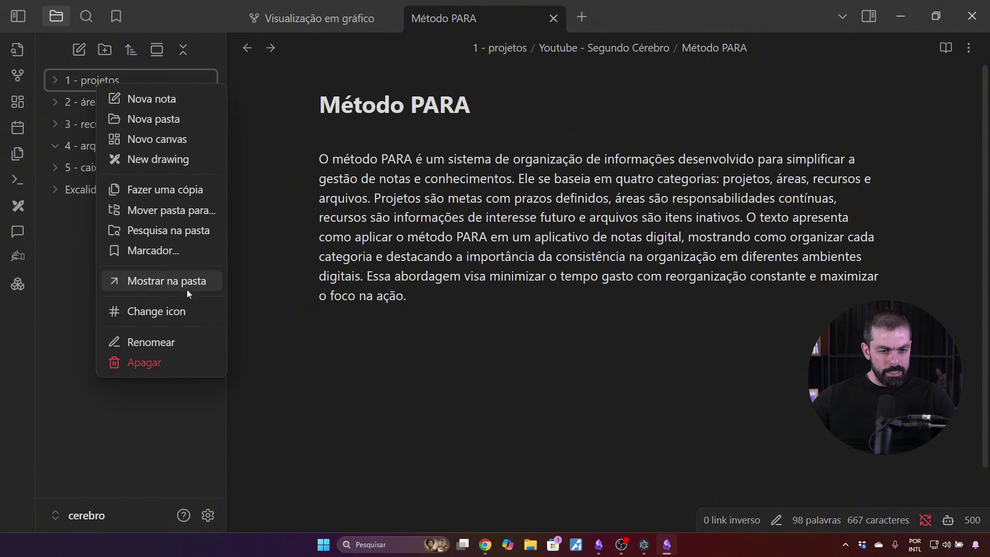
{"action": "left_click", "coordinate": [156, 311]}
{"action": "type", "text": "rocke"}
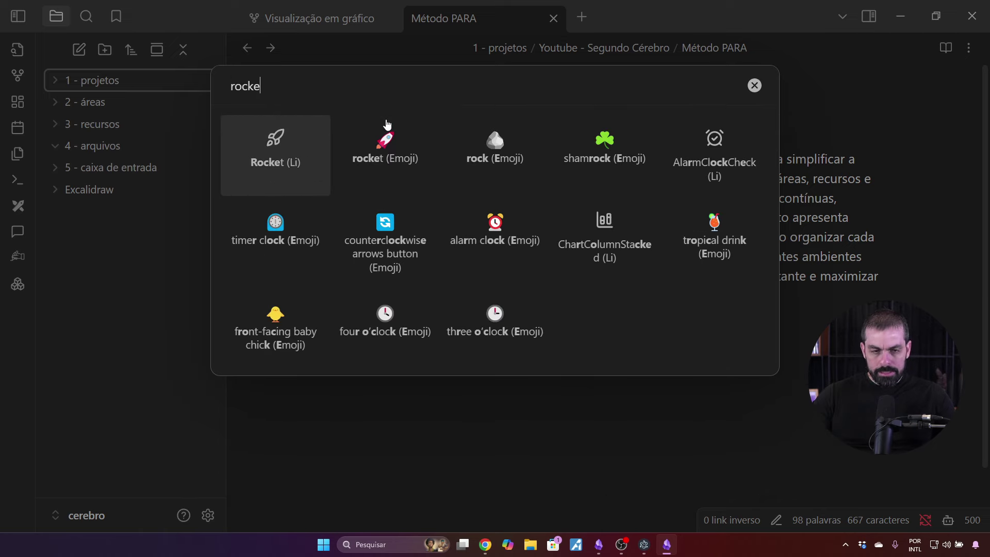
{"action": "left_click", "coordinate": [274, 142]}
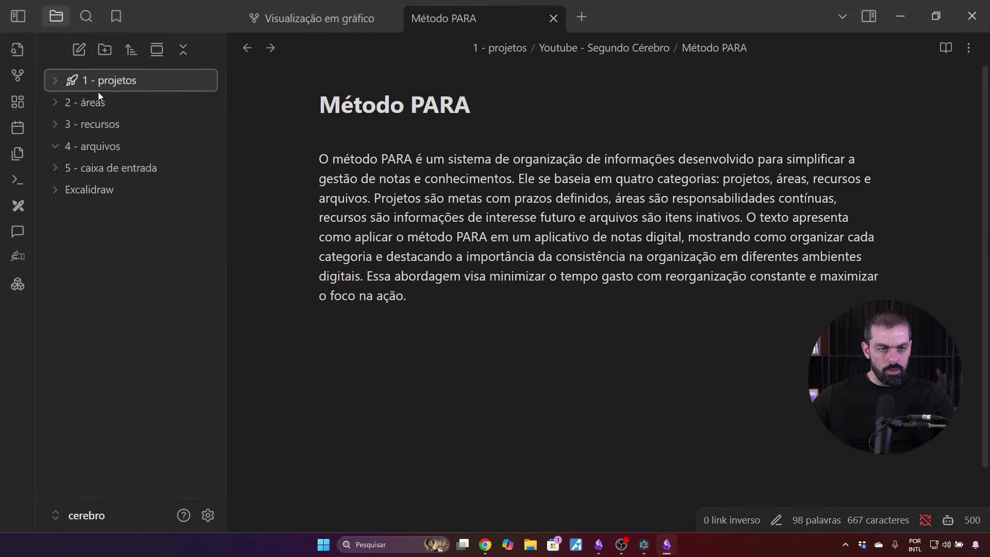
Set the icon of the "2 - áreas" folder to the globe with meridians emoji
{"action": "right_click", "coordinate": [91, 101]}
{"action": "left_click", "coordinate": [147, 324]}
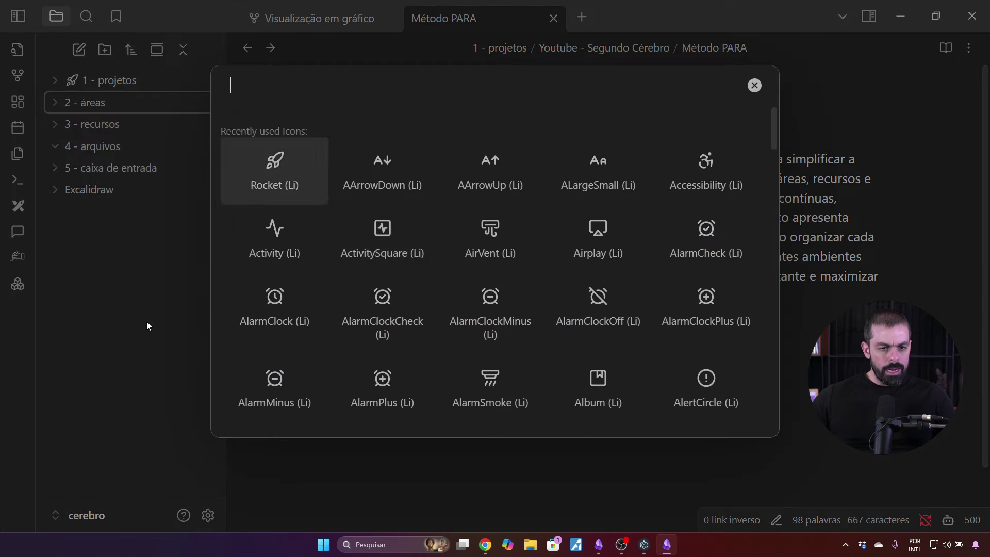
{"action": "type", "text": "glo"}
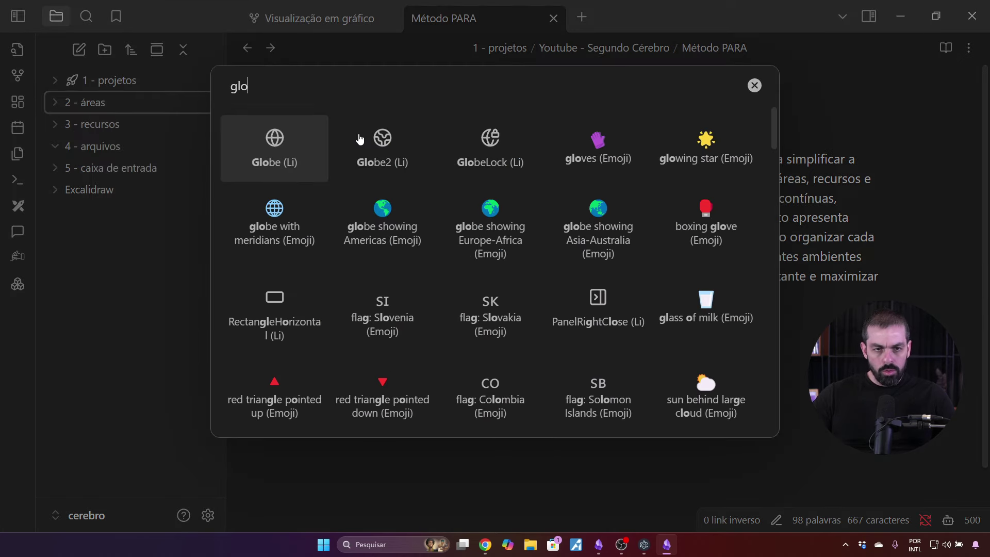
{"action": "left_click", "coordinate": [272, 213]}
Change the icon of the "1 - projetos" folder to the rocket emoji
{"action": "right_click", "coordinate": [94, 79]}
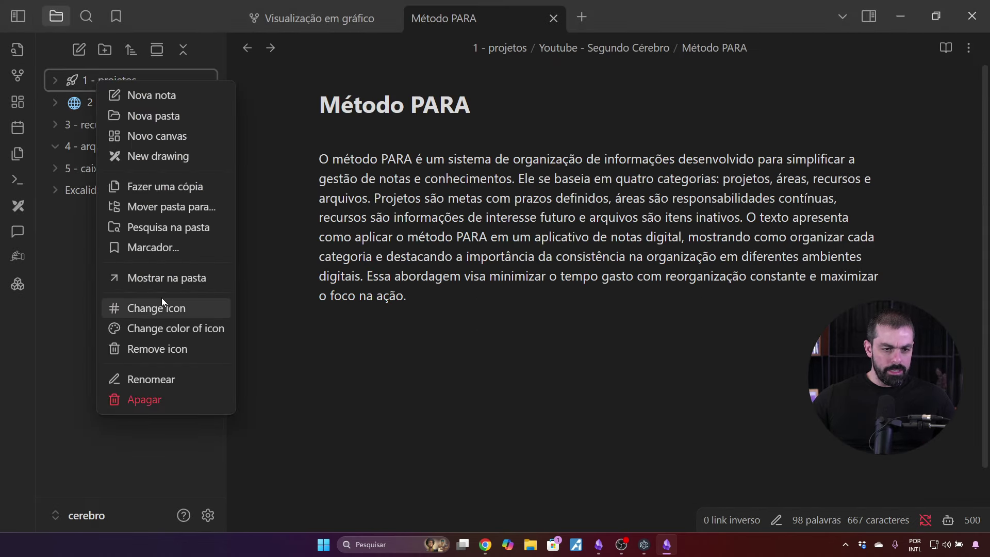
{"action": "left_click", "coordinate": [165, 297]}
{"action": "right_click", "coordinate": [113, 88]}
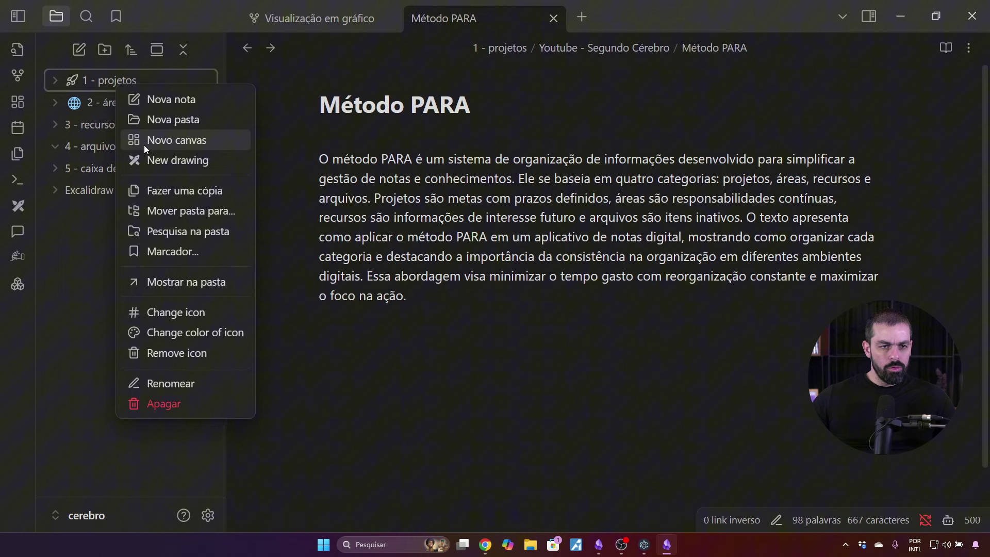
{"action": "left_click", "coordinate": [174, 311]}
{"action": "type", "text": "ro"}
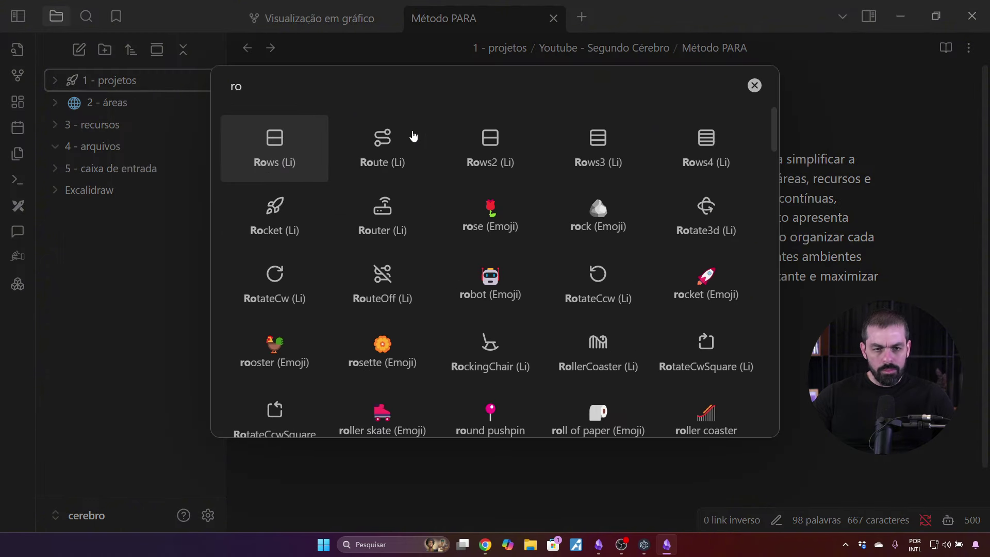
{"action": "type", "text": "ck"}
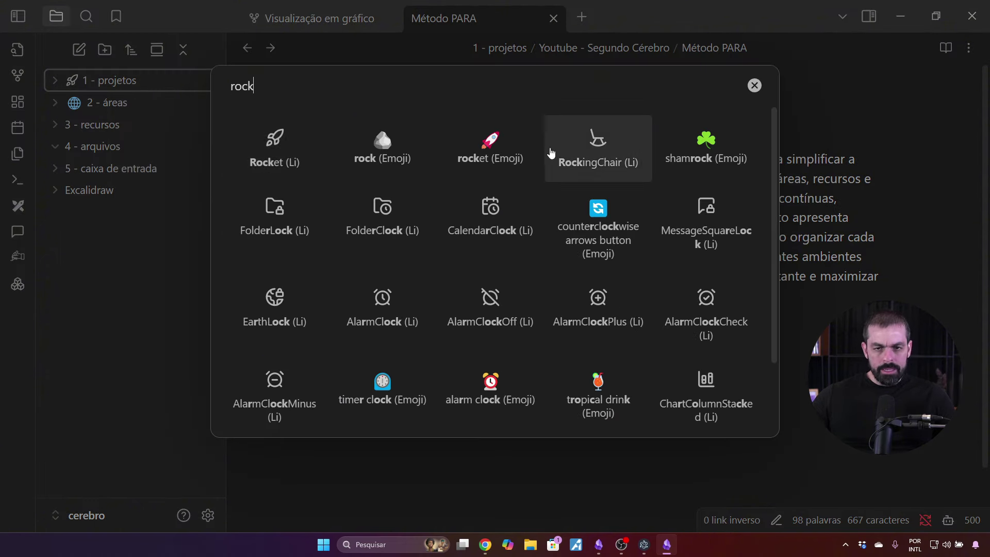
{"action": "left_click", "coordinate": [490, 147]}
Create a new subfolder with the default name inside the "3 - recursos" folder
{"action": "right_click", "coordinate": [115, 127]}
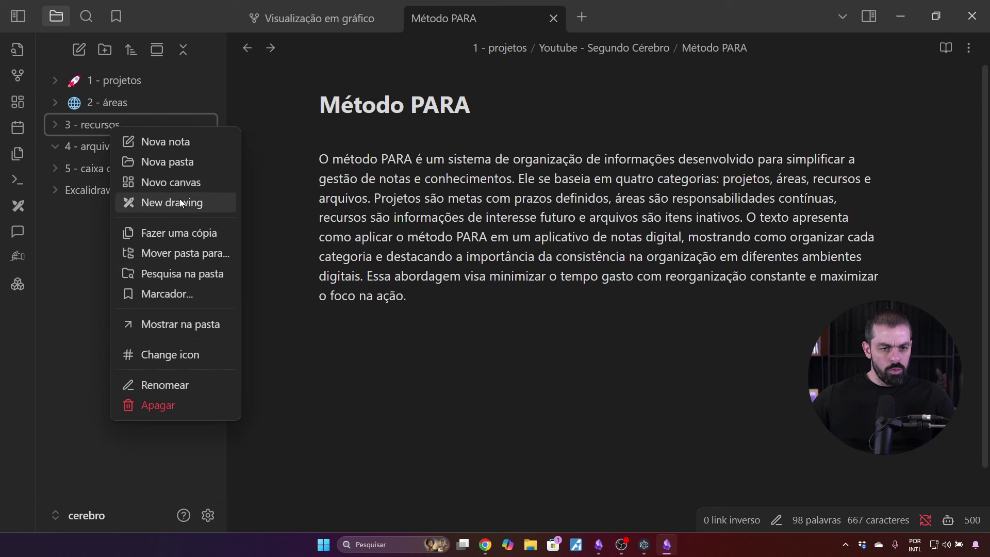
{"action": "left_click", "coordinate": [155, 161]}
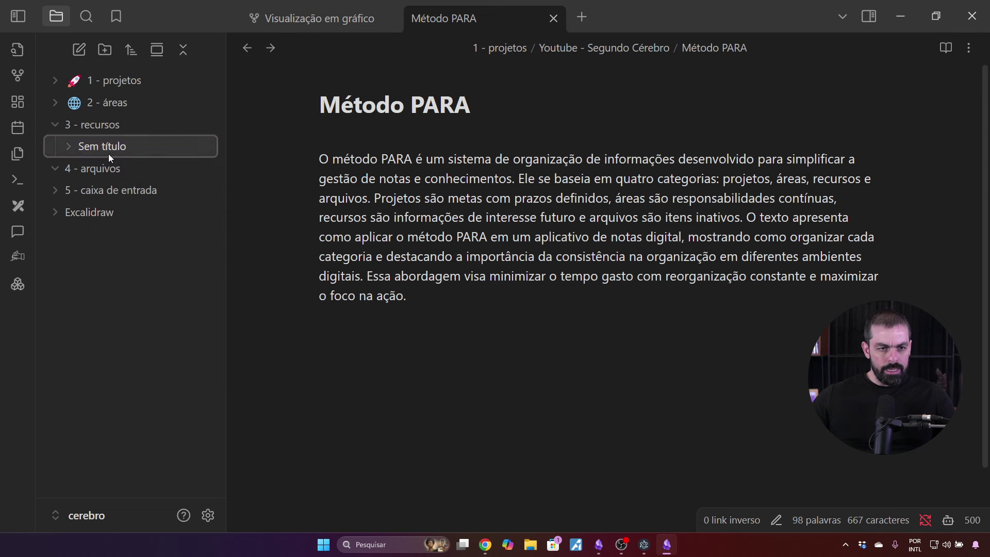
{"action": "key", "text": "Return"}
{"action": "right_click", "coordinate": [92, 125]}
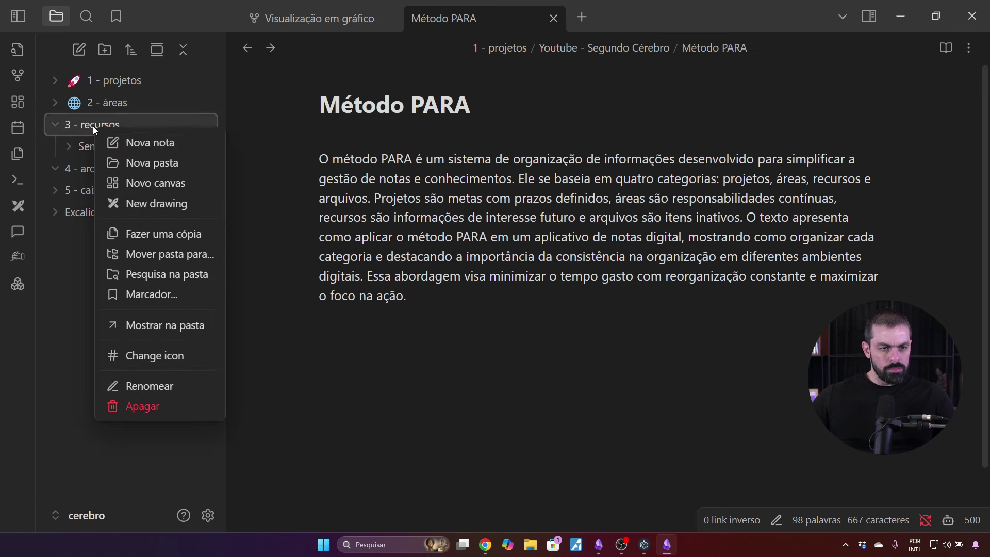
{"action": "left_click", "coordinate": [152, 354]}
{"action": "type", "text": "fol"}
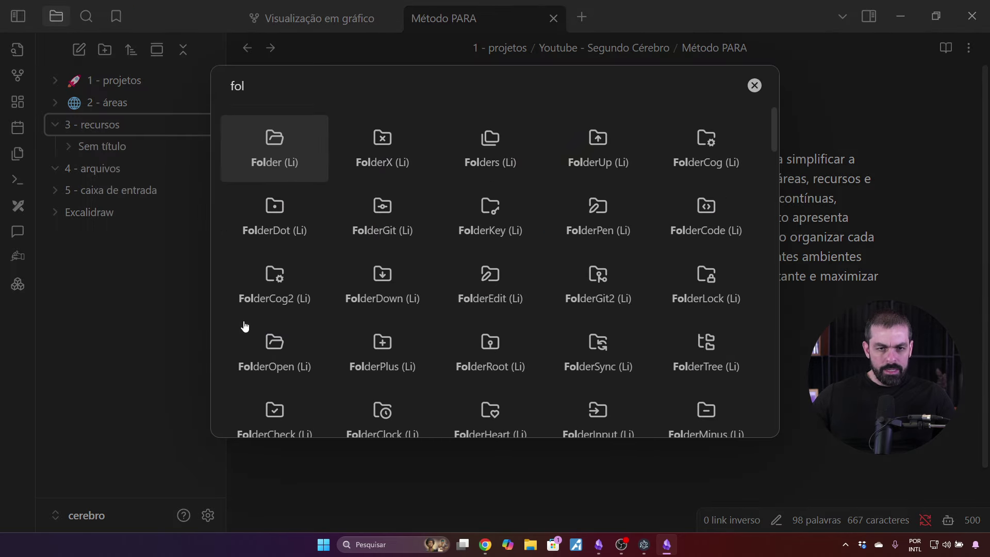
{"action": "key", "text": "Escape"}
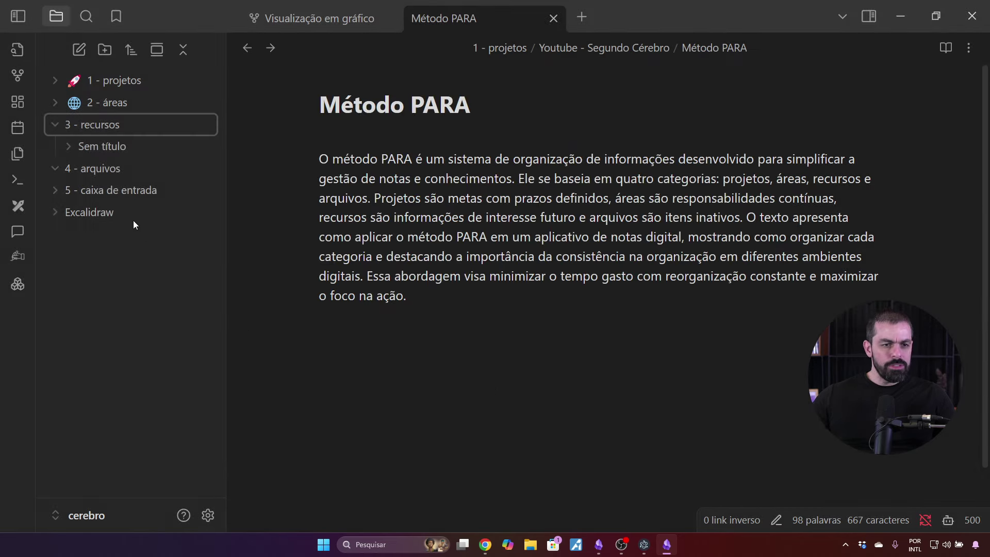
Set the icon of the "3 - recursos" folder to the recently used globe with meridians emoji
{"action": "right_click", "coordinate": [104, 125]}
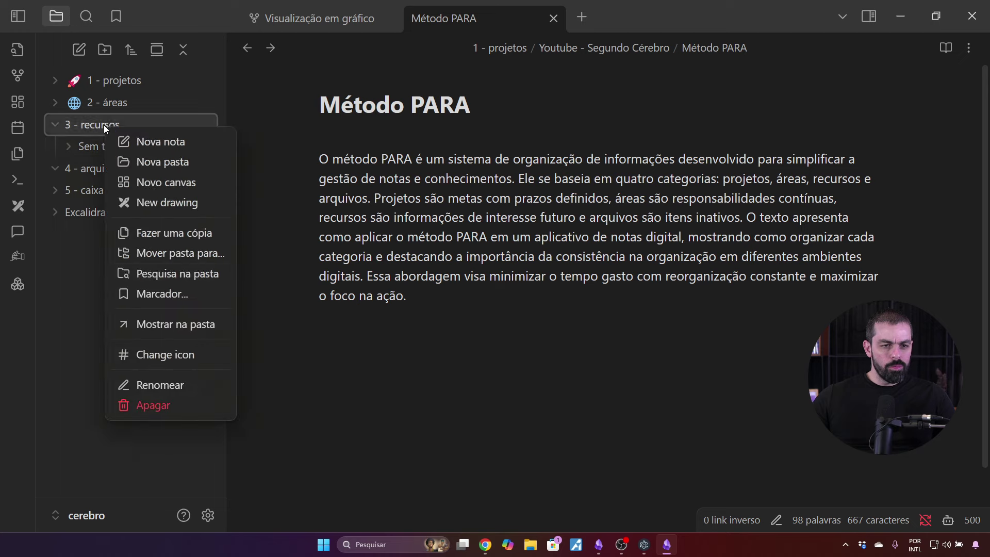
{"action": "left_click", "coordinate": [163, 358]}
{"action": "left_click", "coordinate": [379, 171]}
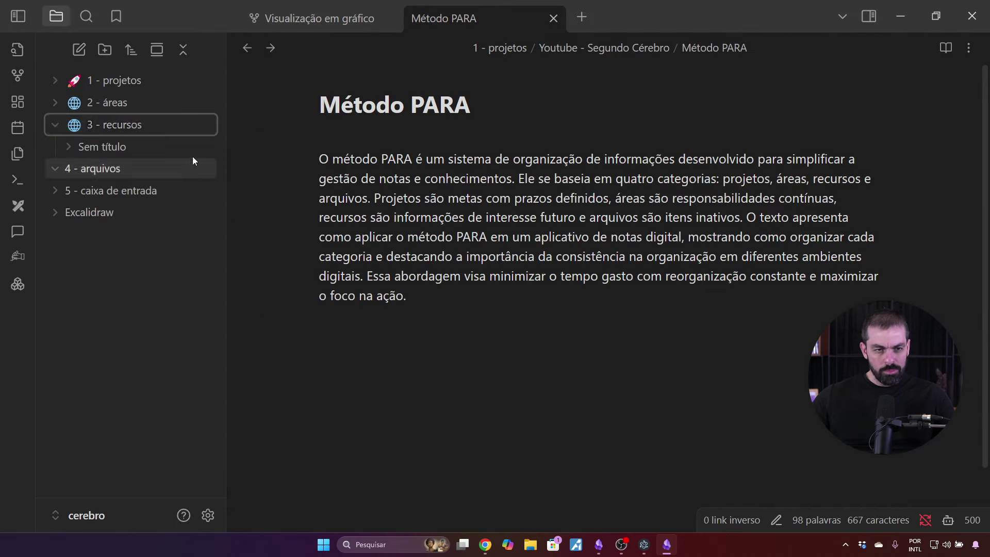
Search the icons for "emoji" and change the icon of the "2 - áreas" folder to the coffee cup emoji
{"action": "right_click", "coordinate": [110, 103]}
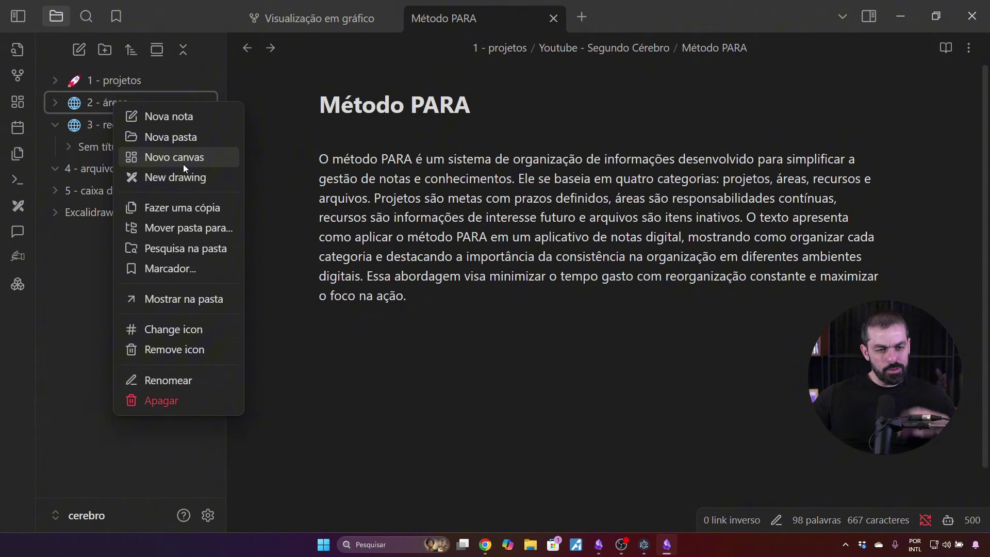
{"action": "left_click", "coordinate": [178, 330]}
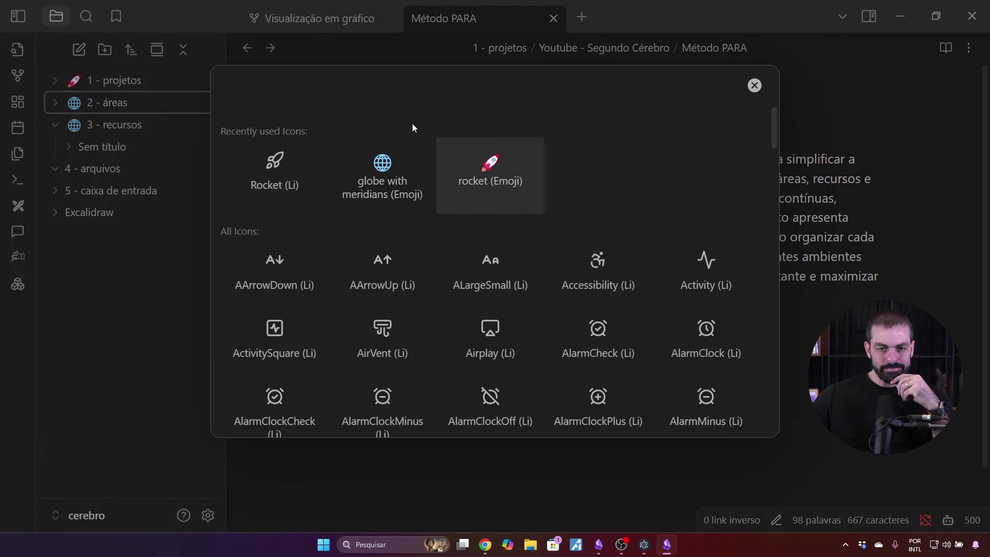
{"action": "type", "text": "emoki"}
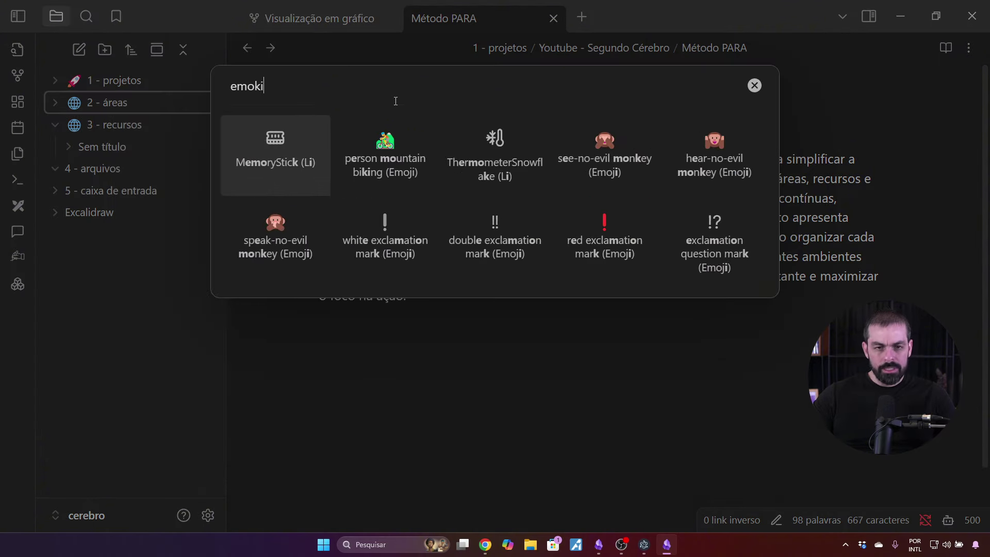
{"action": "key", "text": "BackSpace"}
{"action": "key", "text": "BackSpace"}
{"action": "type", "text": "k"}
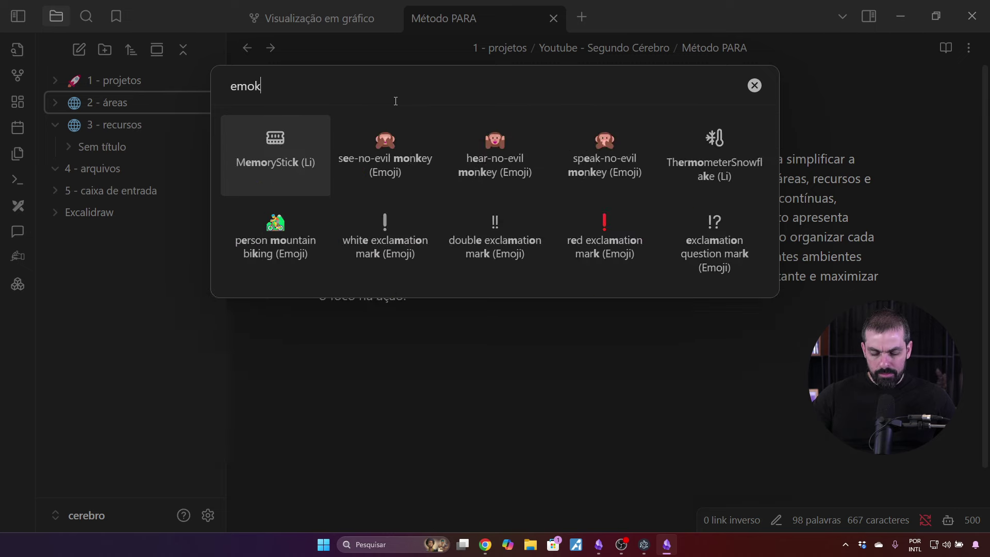
{"action": "key", "text": "BackSpace"}
{"action": "type", "text": "ji"}
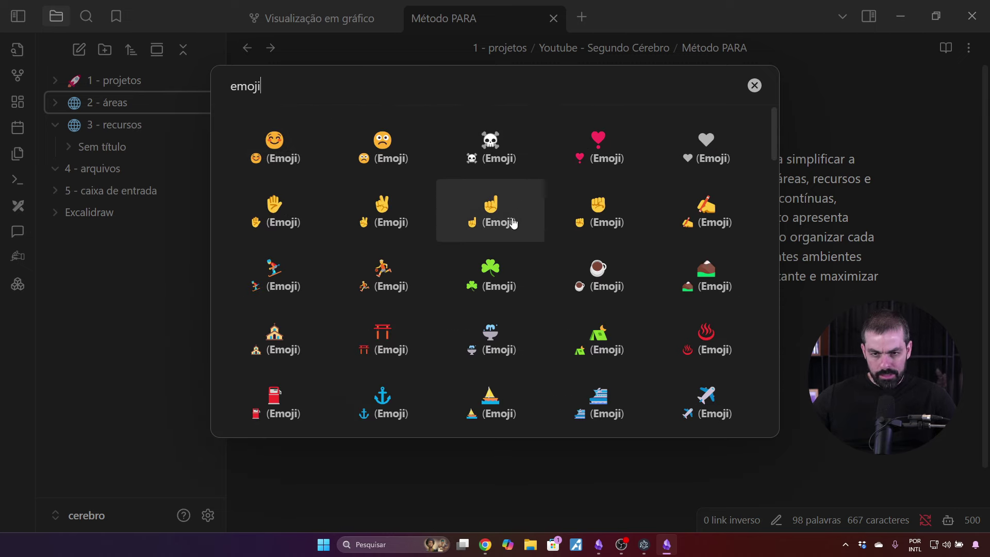
{"action": "scroll", "coordinate": [511, 222], "scroll_direction": "down", "scroll_amount": 1}
{"action": "scroll", "coordinate": [513, 221], "scroll_direction": "down", "scroll_amount": 2}
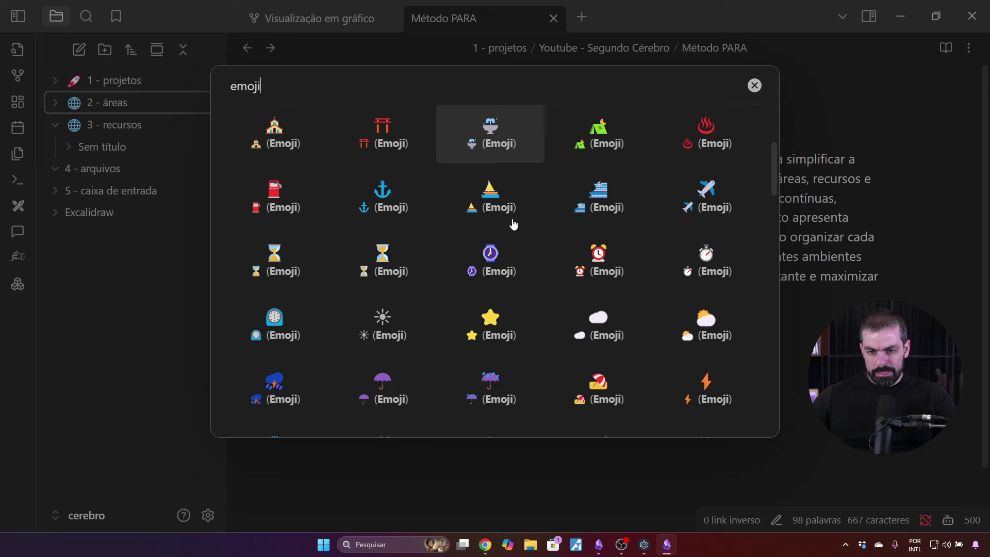
{"action": "scroll", "coordinate": [513, 222], "scroll_direction": "up", "scroll_amount": 2}
{"action": "left_click", "coordinate": [598, 171]}
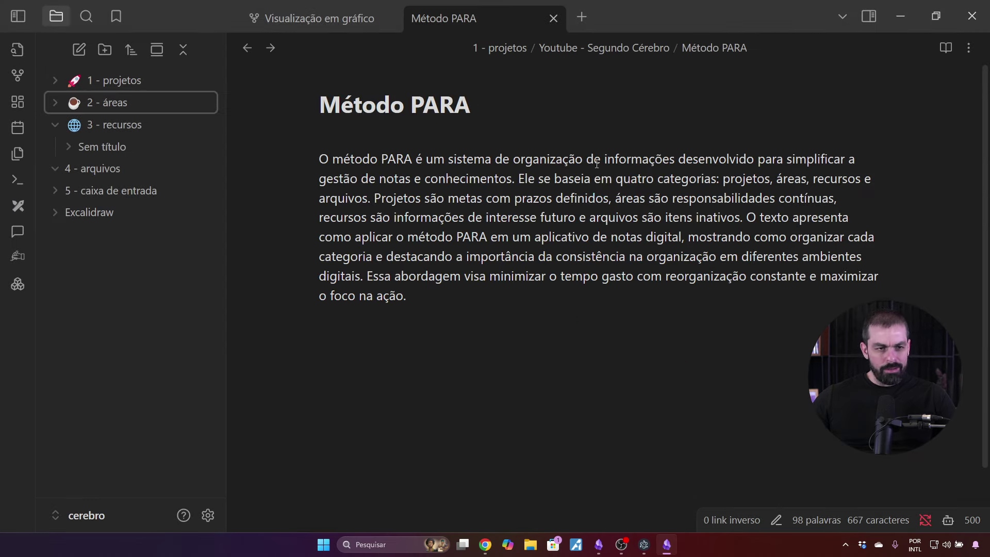
Search the icons for "emoji" and set the icon of the "4 - arquivos" folder to the no entry emoji
{"action": "left_click", "coordinate": [53, 126]}
{"action": "right_click", "coordinate": [100, 149]}
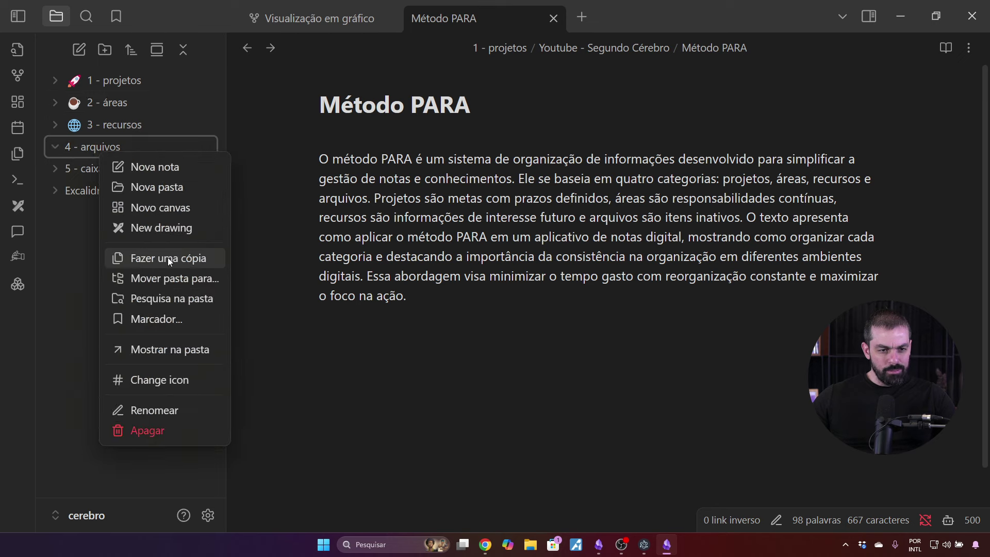
{"action": "left_click", "coordinate": [169, 380]}
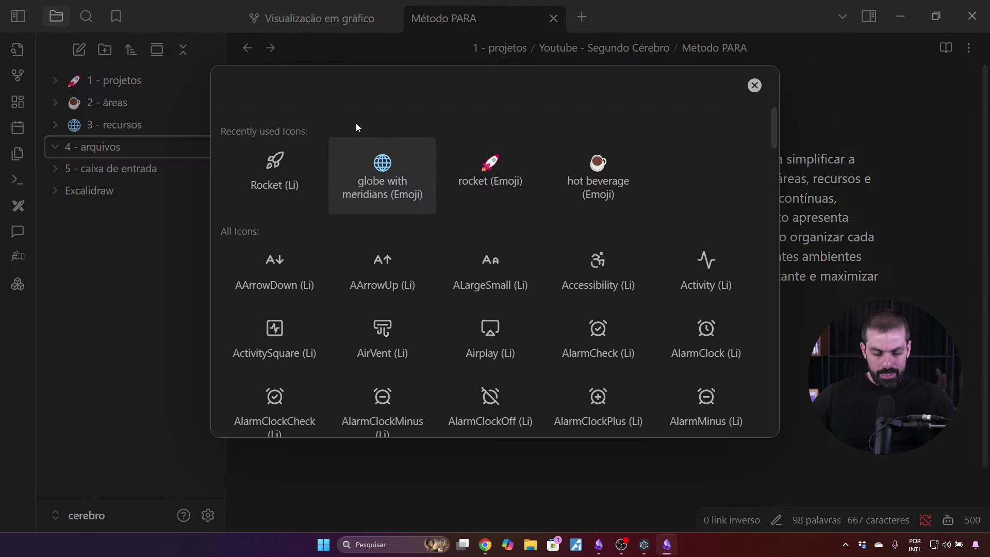
{"action": "type", "text": "emoji"}
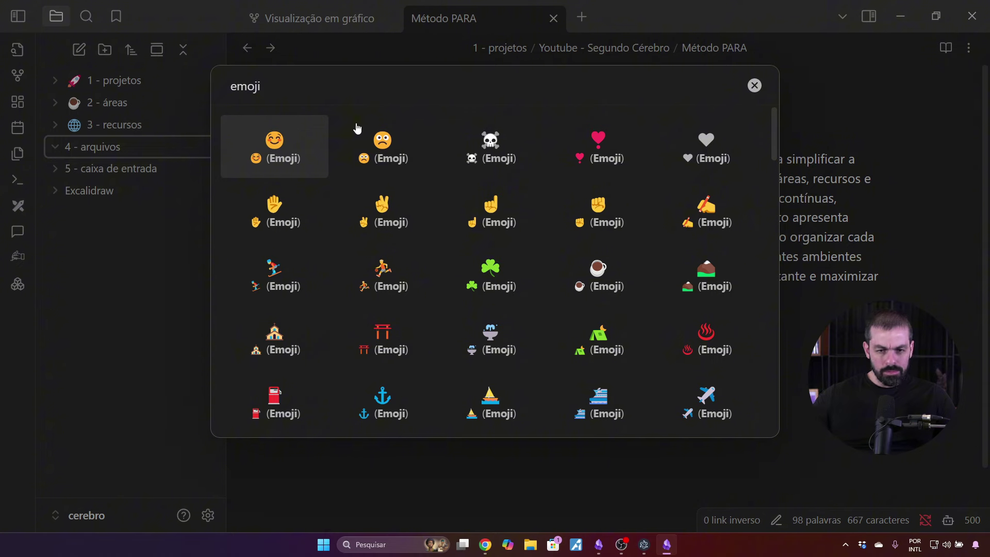
{"action": "type", "text": "fol"}
{"action": "key", "text": "BackSpace"}
{"action": "key", "text": "BackSpace"}
{"action": "key", "text": "BackSpace"}
{"action": "key", "text": "BackSpace"}
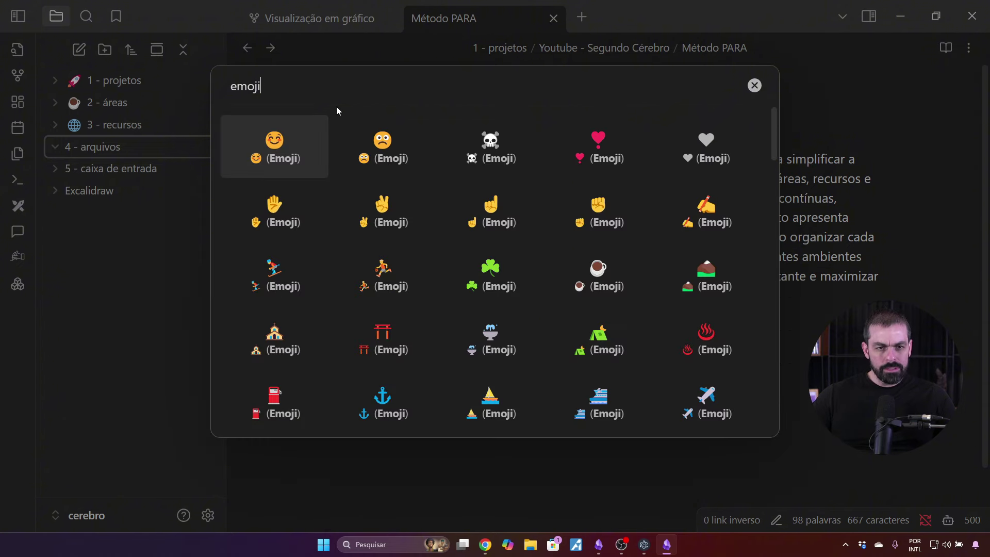
{"action": "scroll", "coordinate": [470, 199], "scroll_direction": "down", "scroll_amount": 7}
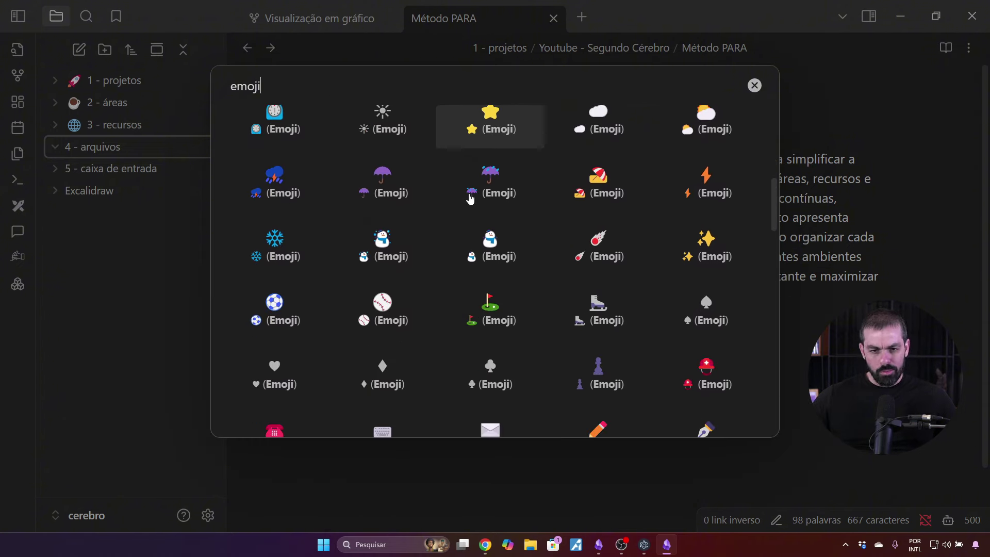
{"action": "scroll", "coordinate": [471, 198], "scroll_direction": "down", "scroll_amount": 5}
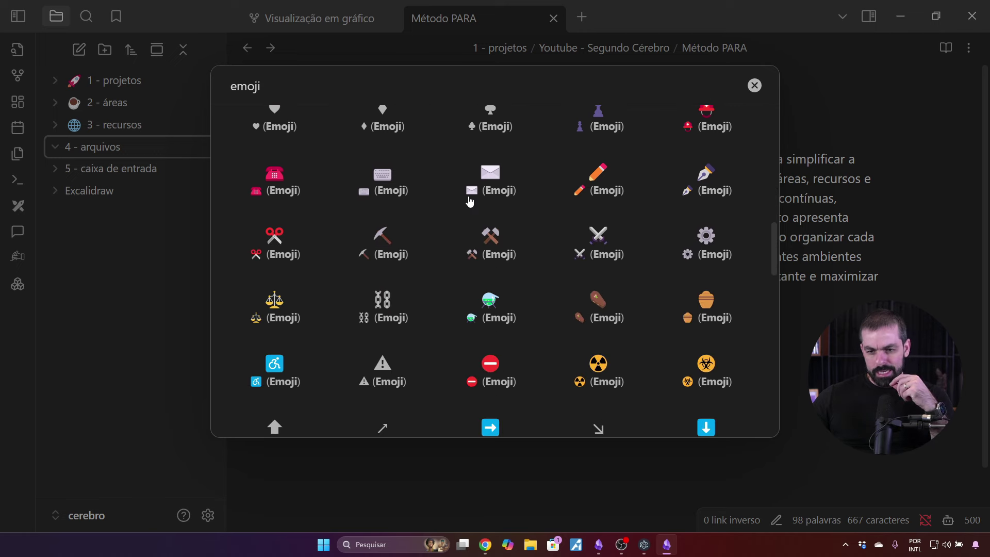
{"action": "scroll", "coordinate": [488, 201], "scroll_direction": "down", "scroll_amount": 2}
{"action": "scroll", "coordinate": [487, 201], "scroll_direction": "down", "scroll_amount": 1}
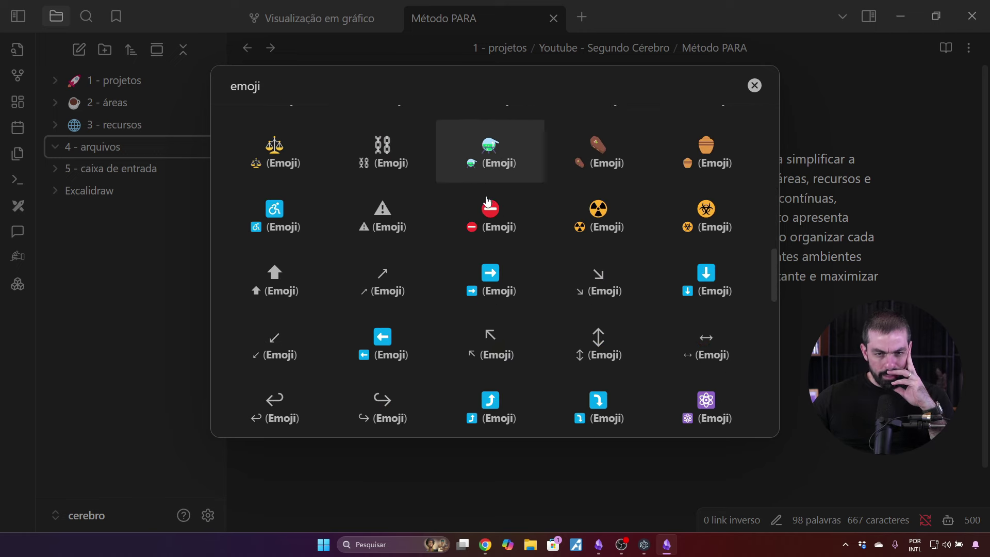
{"action": "left_click", "coordinate": [490, 207]}
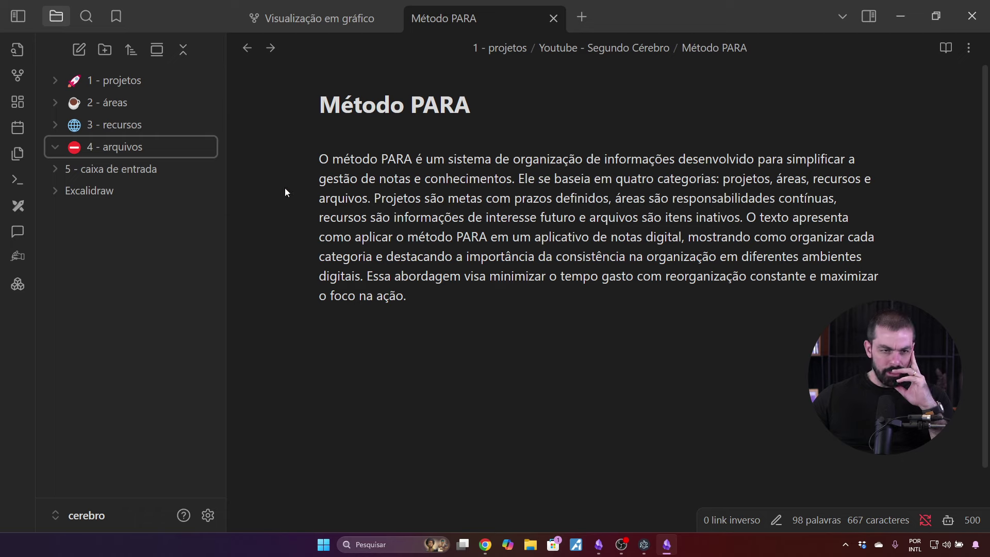
Search the icons for "inbo" and set the icon of the "5 - caixa de entrada" folder to the inbox tray emoji
{"action": "right_click", "coordinate": [104, 172]}
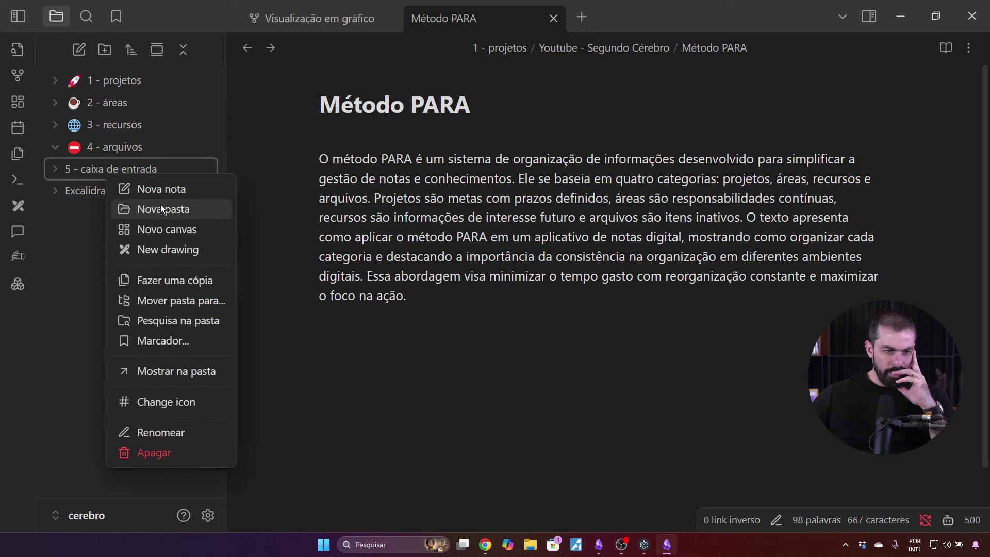
{"action": "left_click", "coordinate": [164, 401]}
{"action": "type", "text": "inbo"}
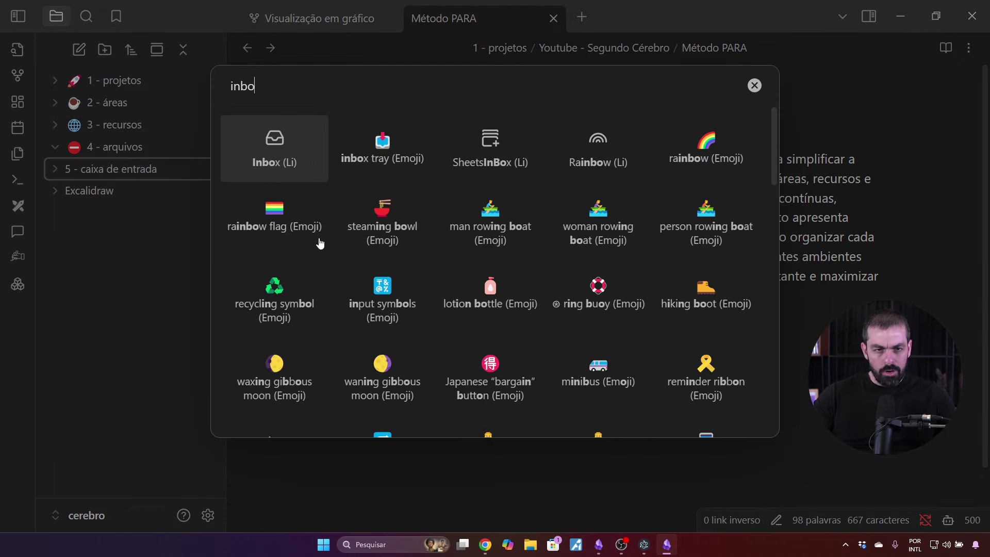
{"action": "left_click", "coordinate": [386, 146]}
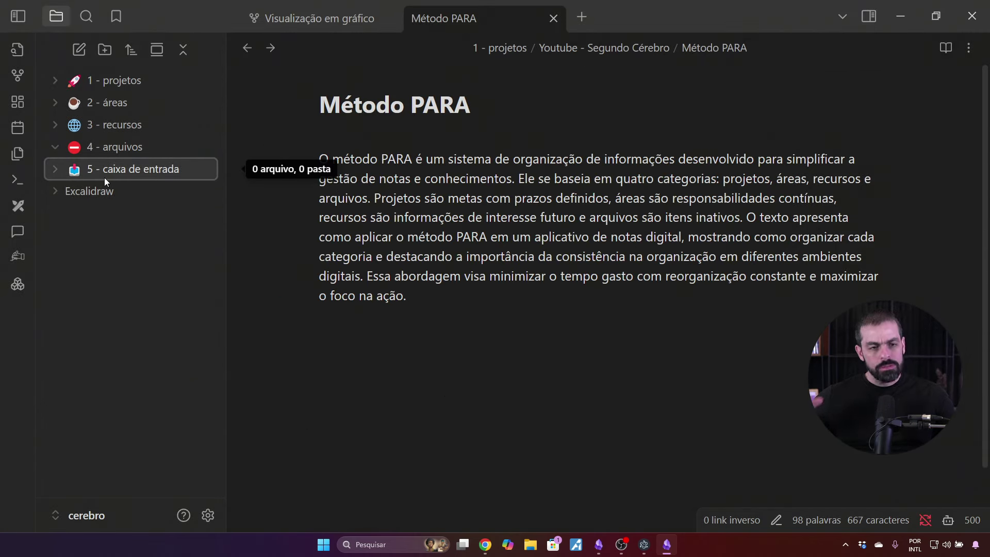
Check the contents of the Excalidraw folder and delete the "Sem título" subfolder from "3 - recursos"
{"action": "left_click", "coordinate": [86, 192]}
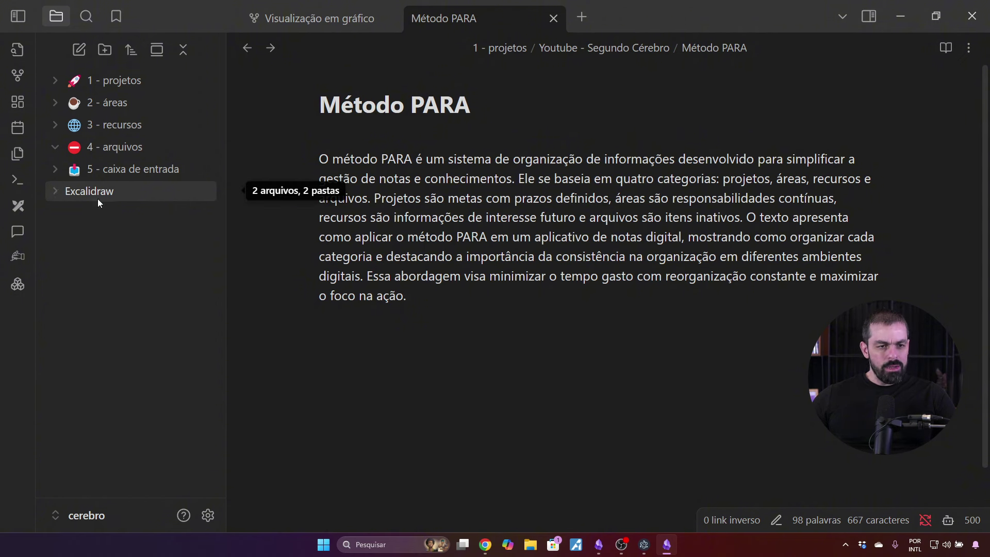
{"action": "left_click", "coordinate": [56, 193]}
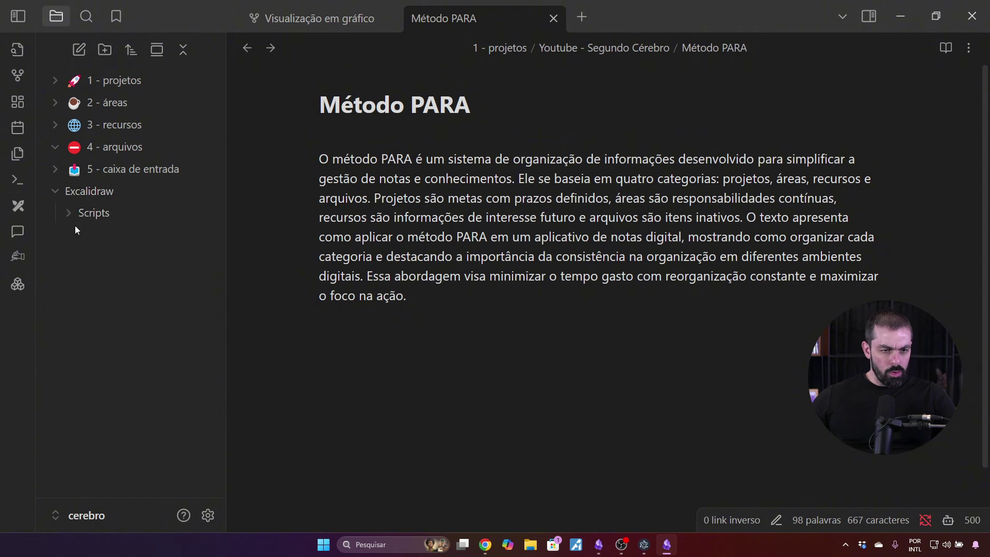
{"action": "left_click", "coordinate": [123, 130]}
{"action": "left_click", "coordinate": [106, 144]}
{"action": "right_click", "coordinate": [106, 144]}
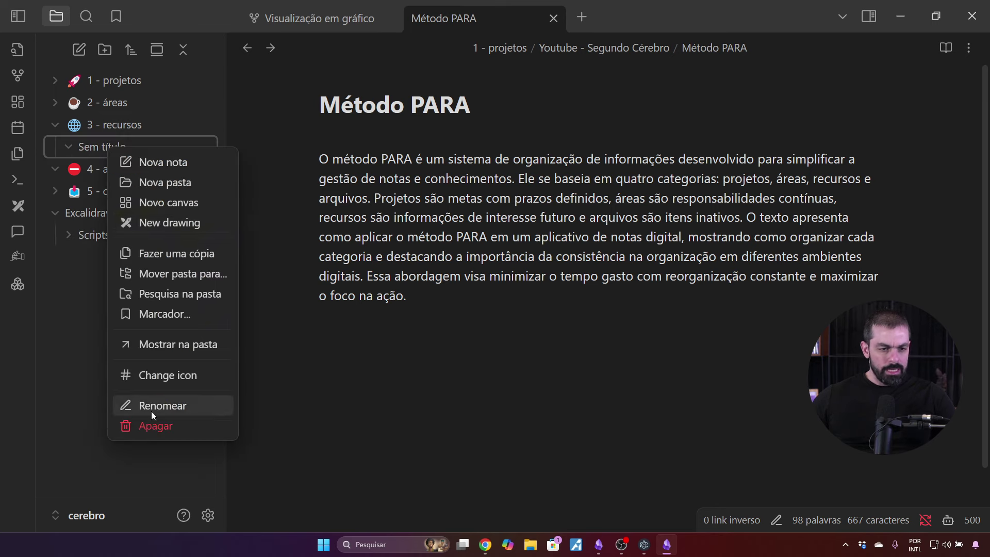
{"action": "left_click", "coordinate": [151, 426]}
{"action": "left_click", "coordinate": [617, 325]}
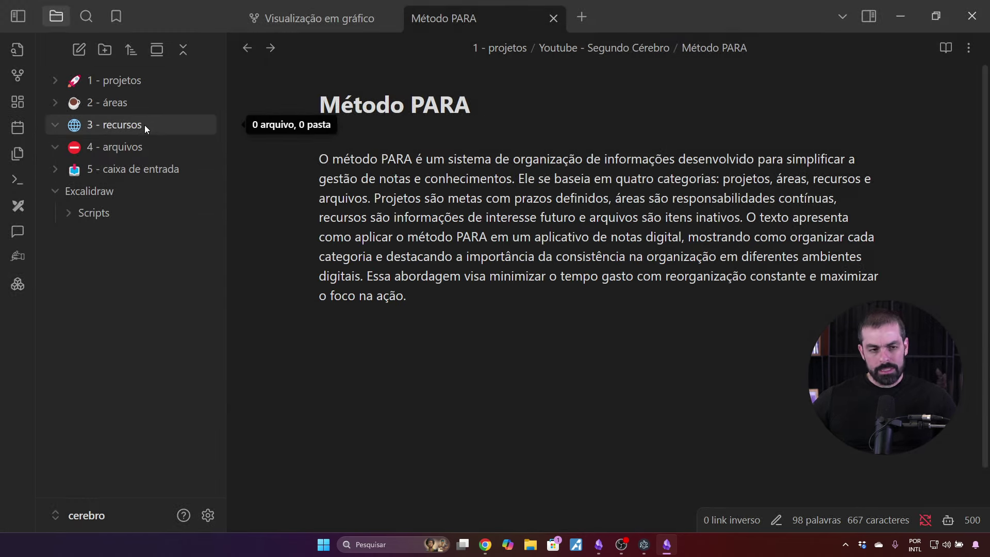
Collapse the Excalidraw folder and expand the "1 - projetos" folder
{"action": "left_click", "coordinate": [76, 194]}
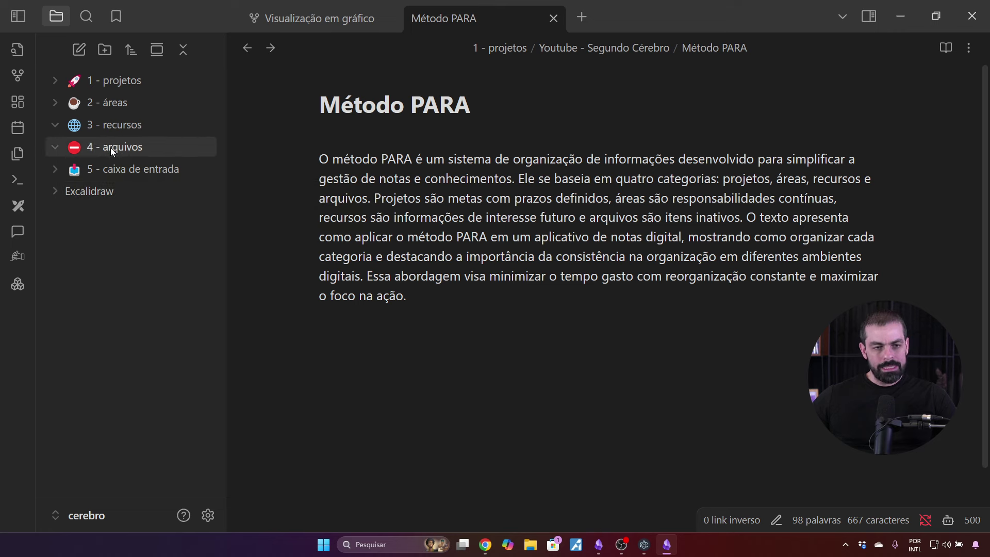
{"action": "left_click", "coordinate": [112, 81]}
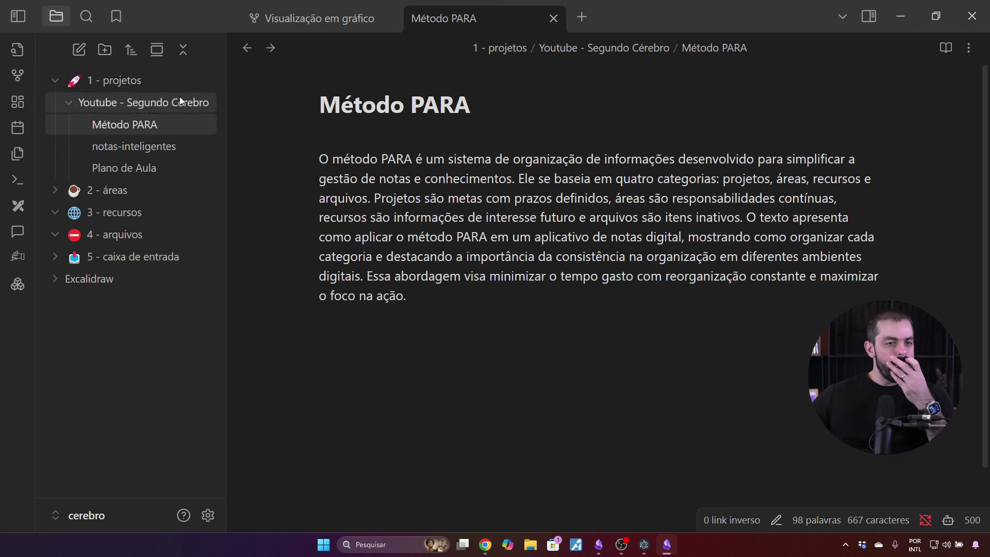
Open the Copilot plugin's settings and its API key configuration for the AI providers
{"action": "key", "text": "ctrl+comma"}
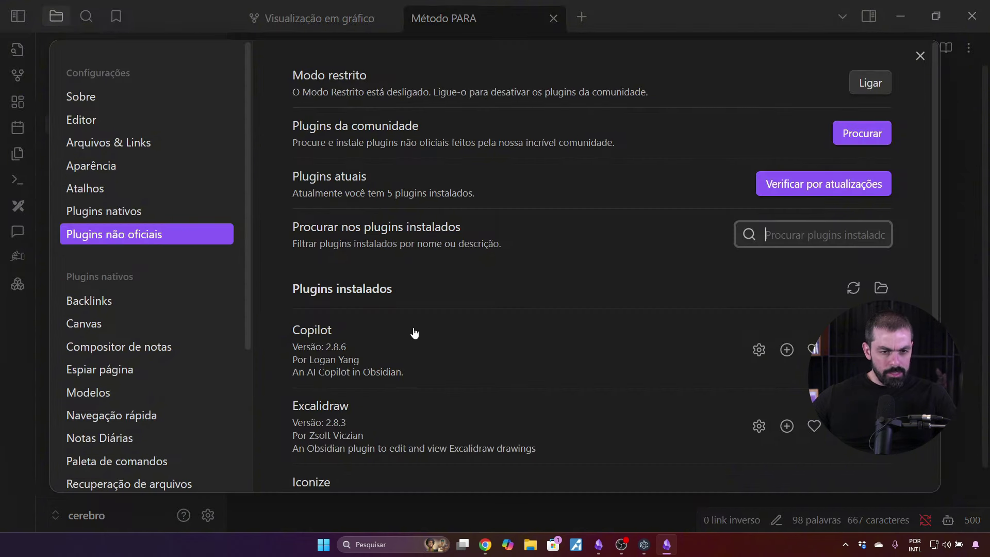
{"action": "scroll", "coordinate": [411, 331], "scroll_direction": "down", "scroll_amount": 2}
{"action": "left_click", "coordinate": [758, 246]}
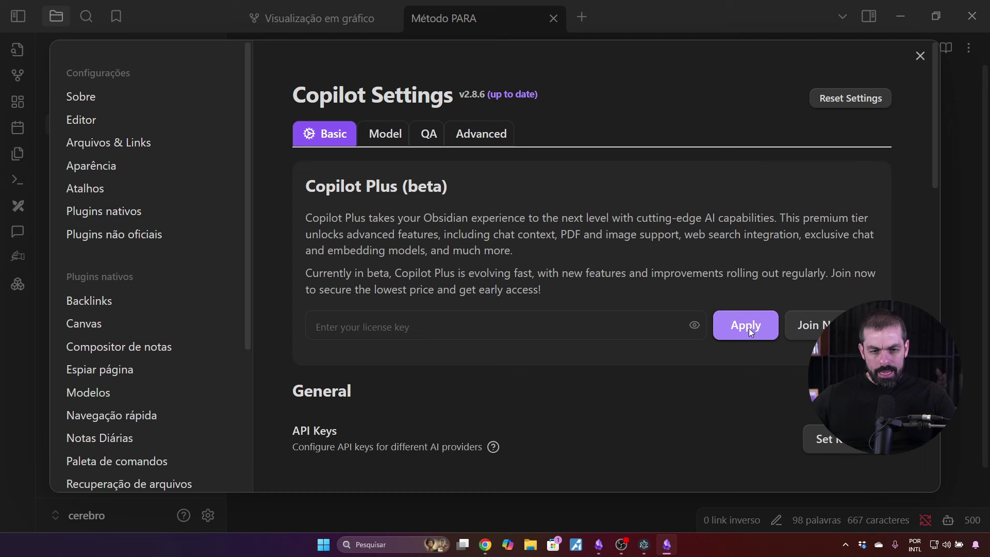
{"action": "scroll", "coordinate": [810, 328], "scroll_direction": "down", "scroll_amount": 2}
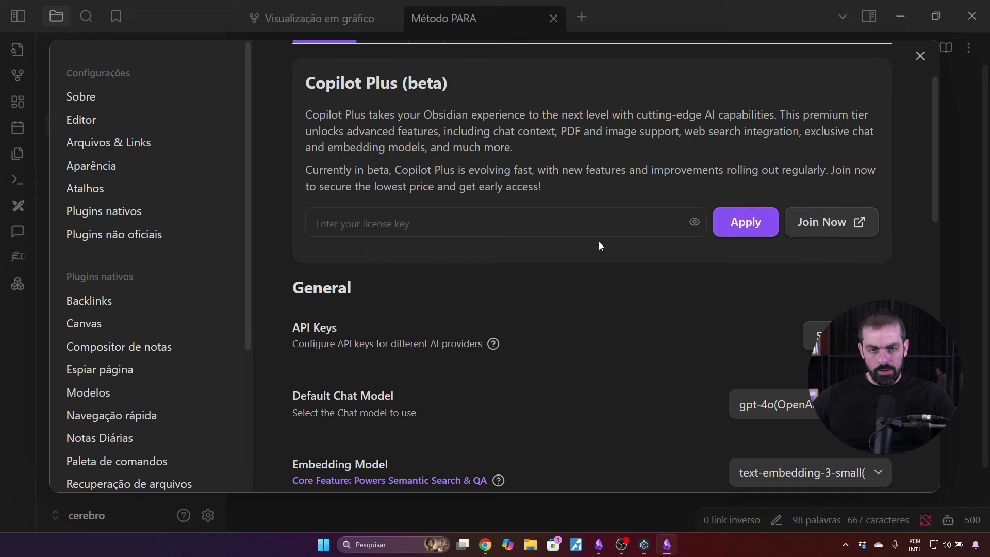
{"action": "scroll", "coordinate": [512, 194], "scroll_direction": "down", "scroll_amount": 2}
{"action": "scroll", "coordinate": [512, 199], "scroll_direction": "down", "scroll_amount": 1}
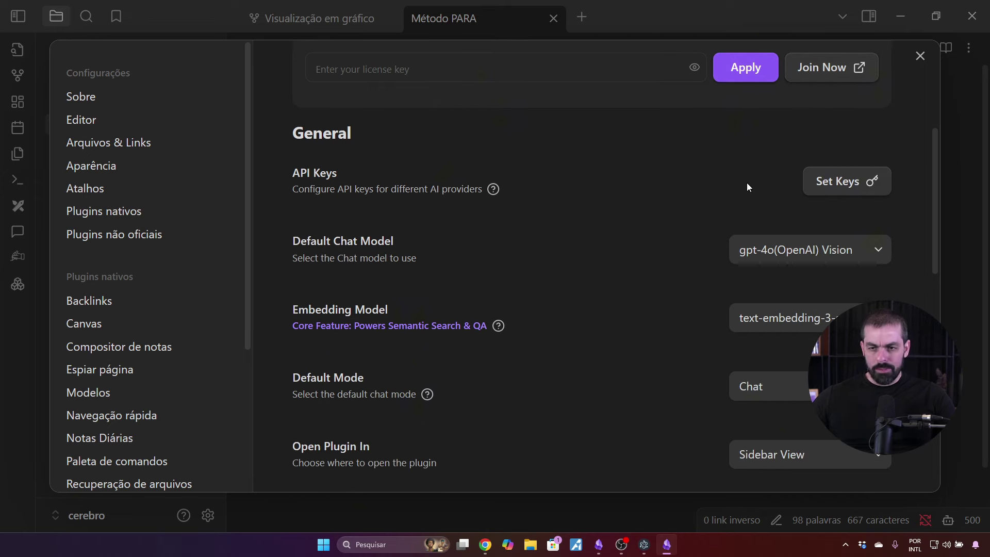
{"action": "left_click", "coordinate": [837, 180]}
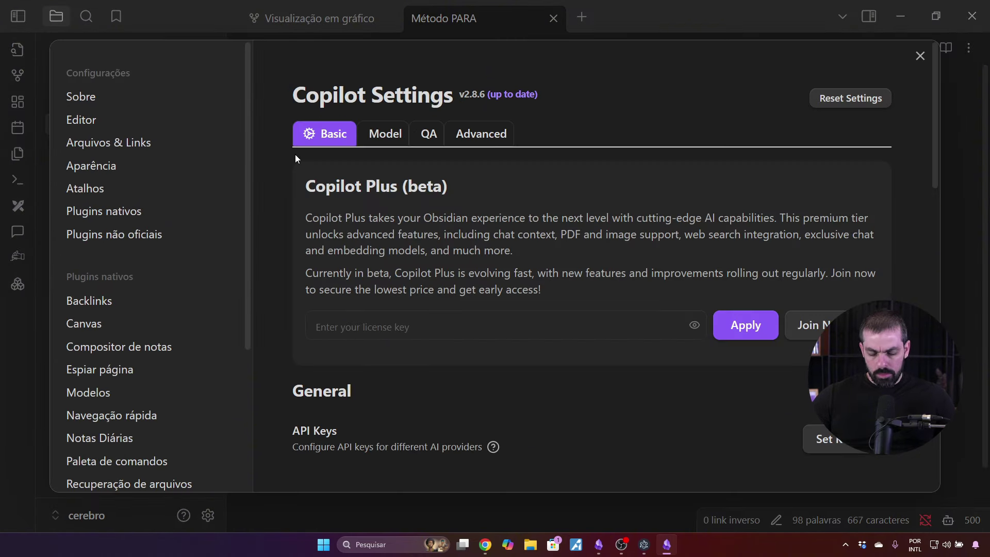
{"action": "left_click", "coordinate": [101, 236]}
{"action": "scroll", "coordinate": [447, 282], "scroll_direction": "down", "scroll_amount": 3}
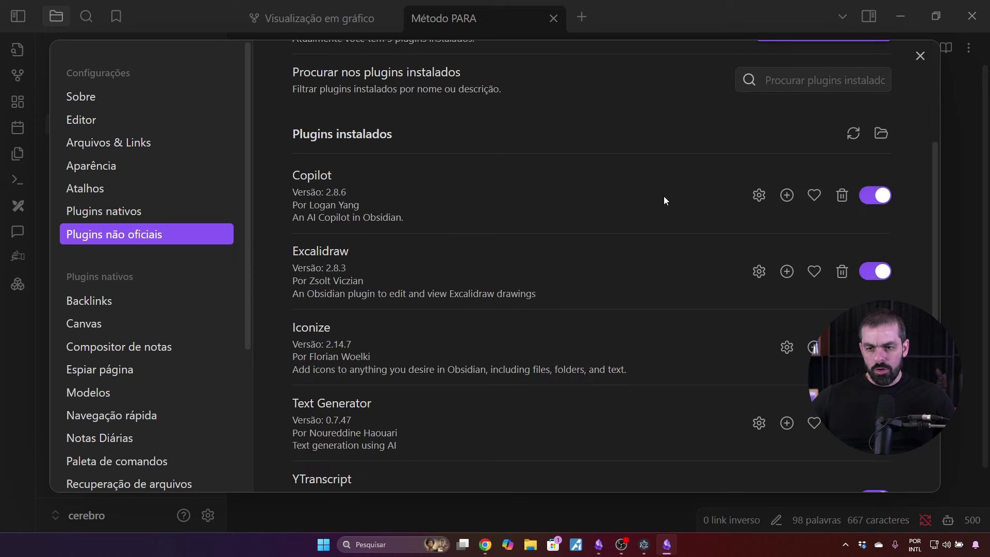
{"action": "left_click", "coordinate": [760, 195]}
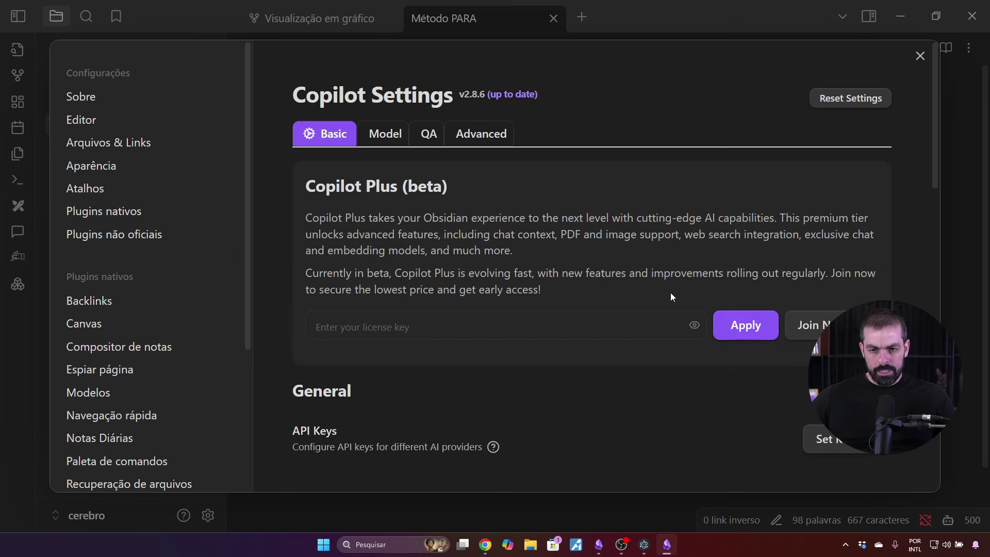
Open the Text Generator plugin's settings, then reveal and copy its saved API key
{"action": "left_click", "coordinate": [122, 238]}
{"action": "scroll", "coordinate": [537, 325], "scroll_direction": "down", "scroll_amount": 3}
{"action": "scroll", "coordinate": [546, 327], "scroll_direction": "down", "scroll_amount": 2}
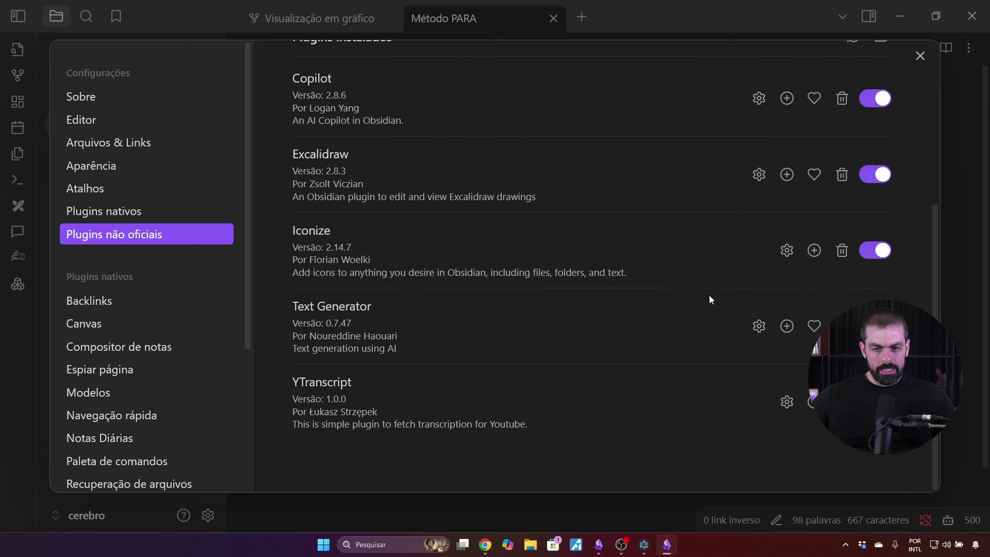
{"action": "left_click", "coordinate": [758, 326]}
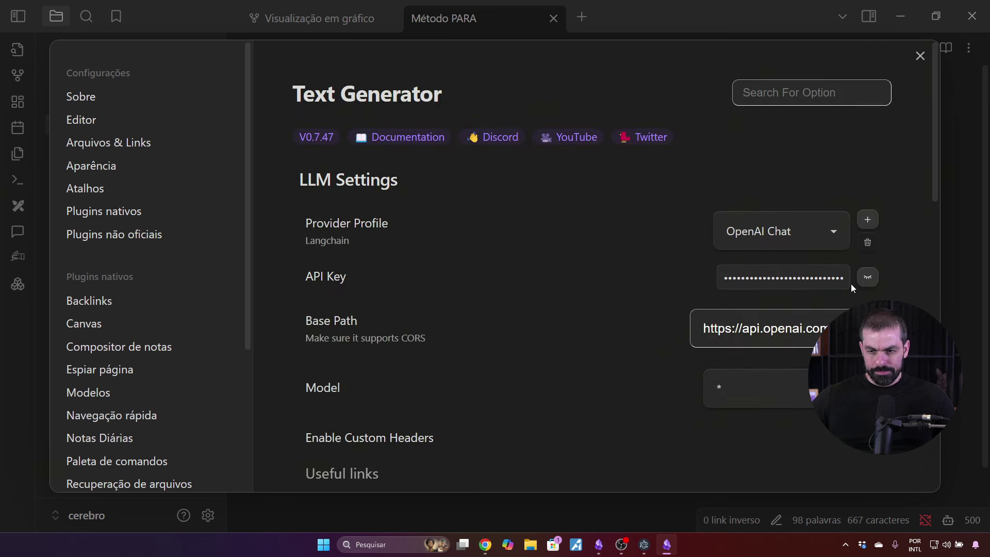
{"action": "left_click", "coordinate": [868, 277]}
{"action": "left_click", "coordinate": [803, 279]}
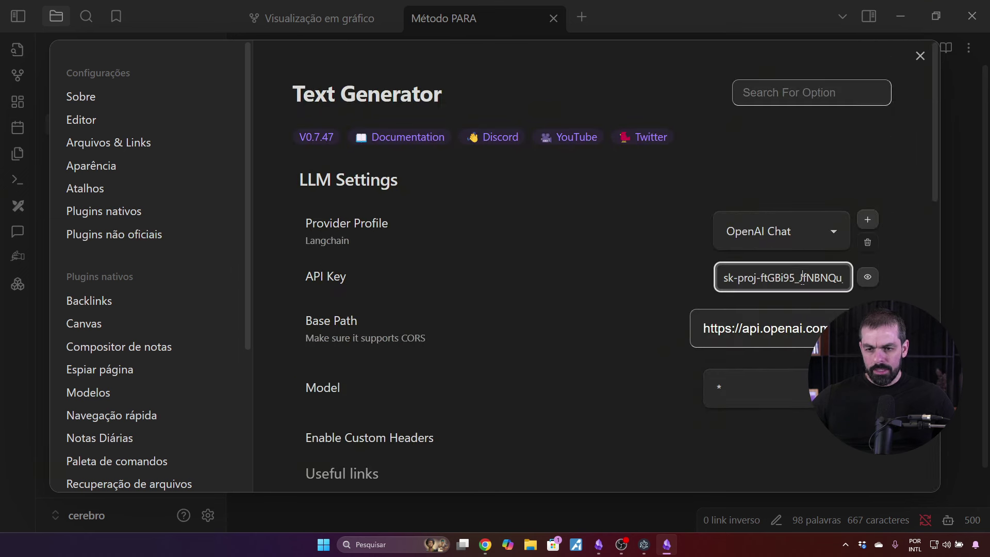
{"action": "key", "text": "ctrl+a"}
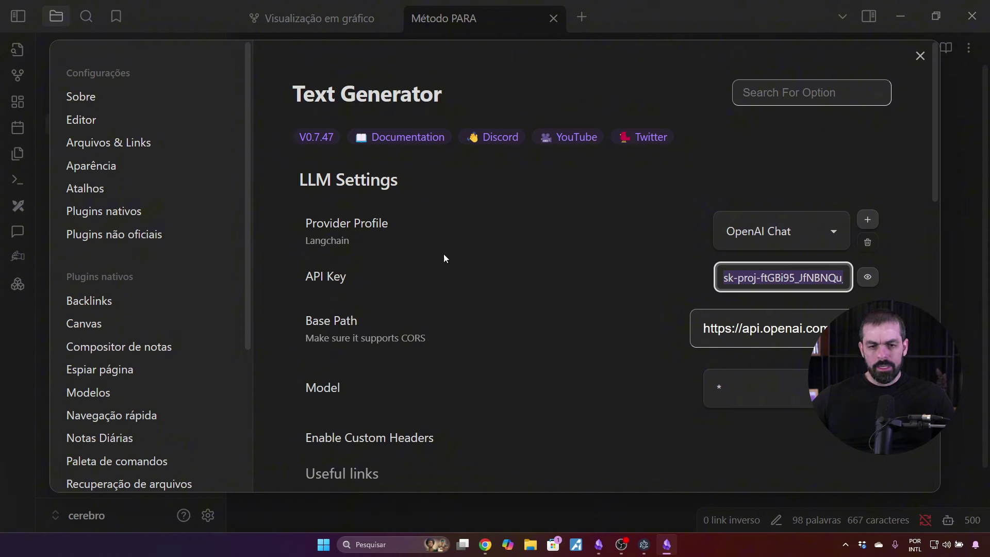
Paste the API key into the OpenAI provider field of the Copilot plugin's settings and verify it
{"action": "left_click", "coordinate": [154, 233]}
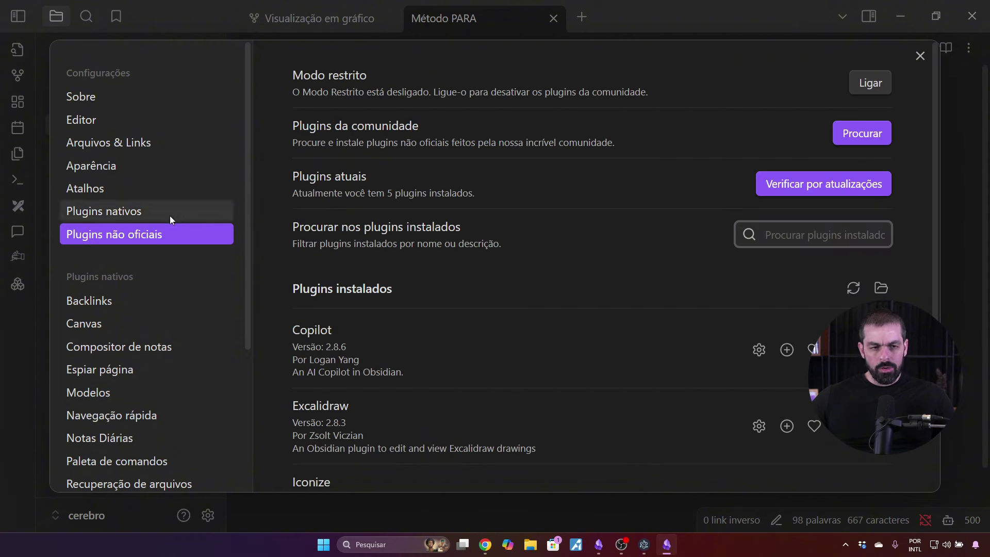
{"action": "scroll", "coordinate": [537, 345], "scroll_direction": "down", "scroll_amount": 2}
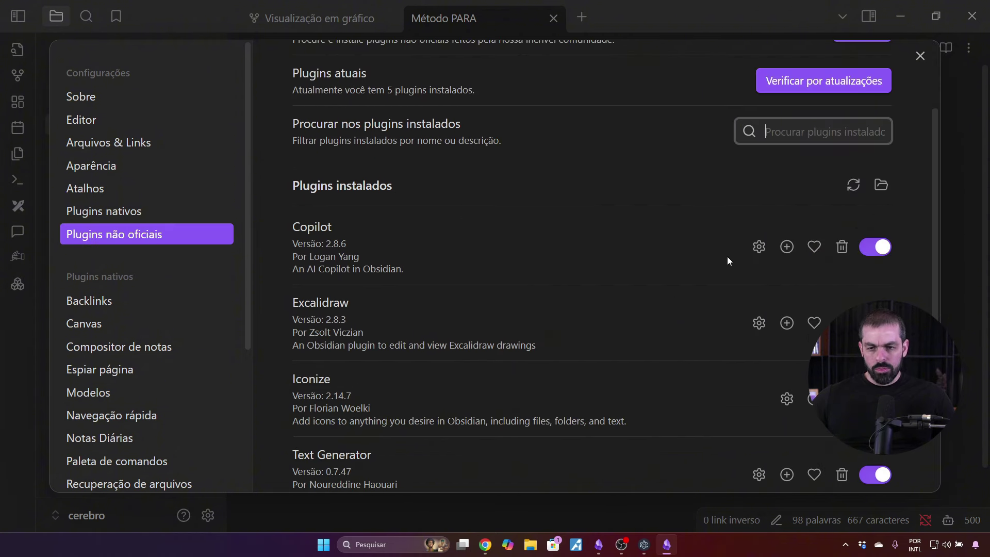
{"action": "left_click", "coordinate": [758, 246]}
{"action": "scroll", "coordinate": [532, 314], "scroll_direction": "down", "scroll_amount": 3}
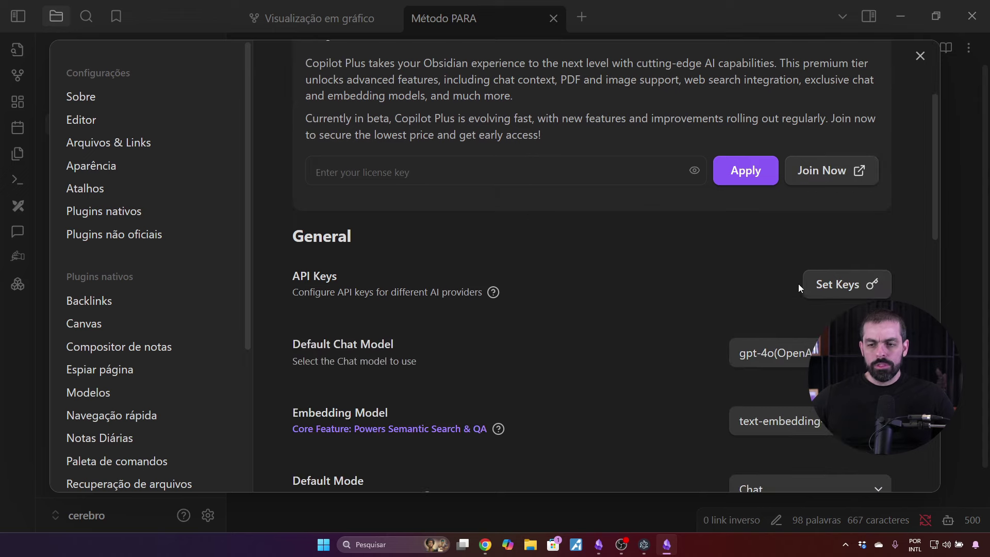
{"action": "left_click", "coordinate": [814, 284]}
{"action": "key", "text": "ctrl+v"}
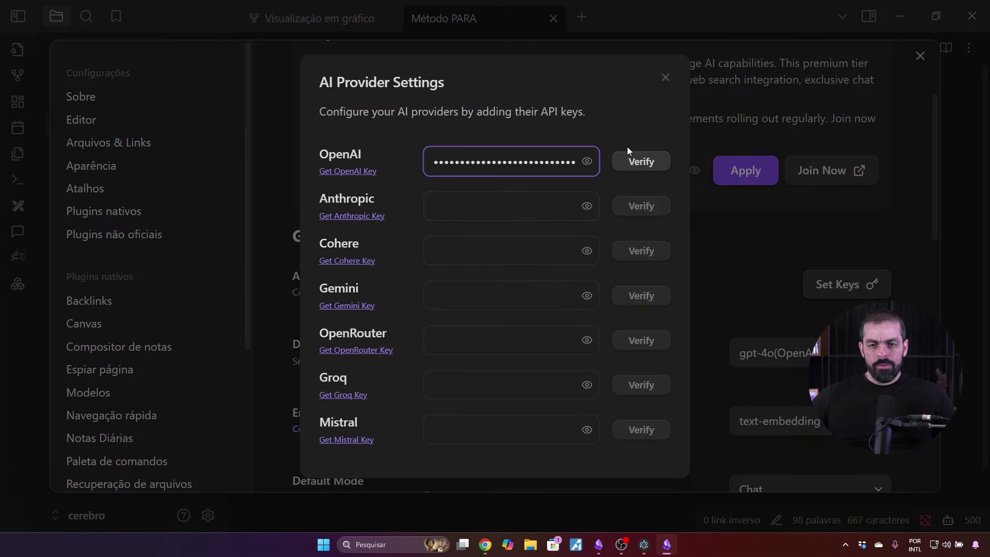
{"action": "left_click", "coordinate": [645, 164]}
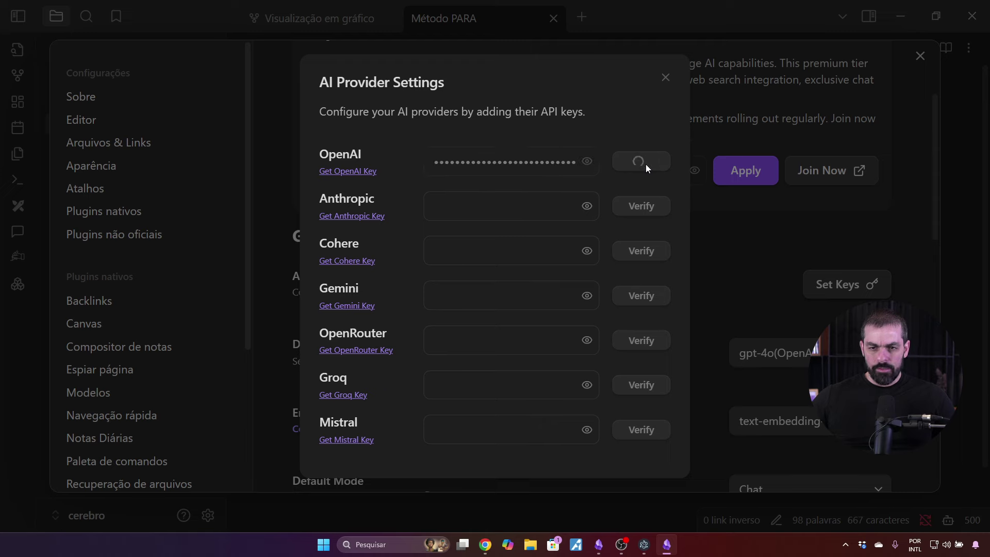
{"action": "left_click", "coordinate": [666, 78]}
Close the settings and show the sidebar that holds the video transcript
{"action": "scroll", "coordinate": [593, 274], "scroll_direction": "down", "scroll_amount": 2}
{"action": "scroll", "coordinate": [592, 278], "scroll_direction": "up", "scroll_amount": 3}
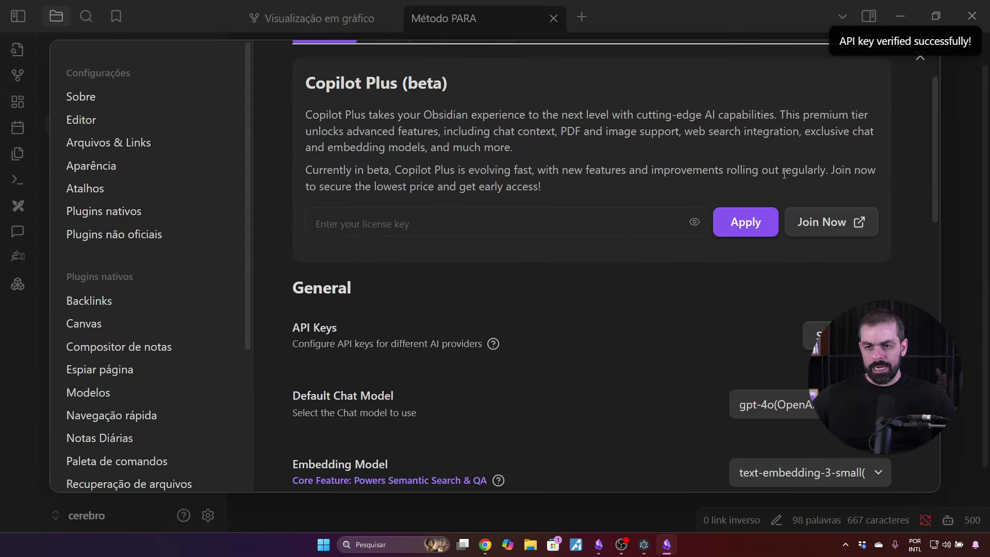
{"action": "left_click", "coordinate": [949, 89]}
{"action": "left_click", "coordinate": [869, 16]}
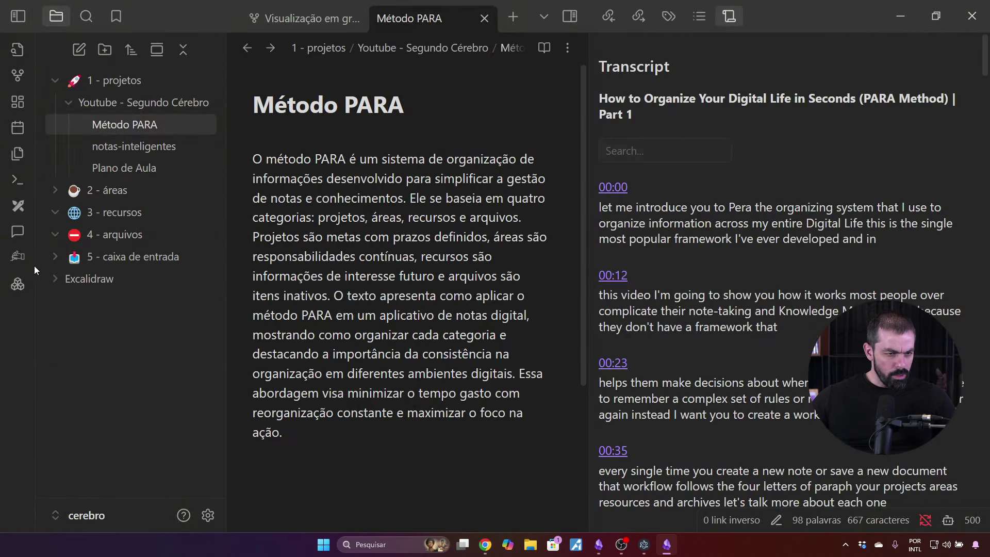
Open the Copilot chat, switch it to vault QA mode and ask "O que é o método PARA?"
{"action": "left_click", "coordinate": [19, 233]}
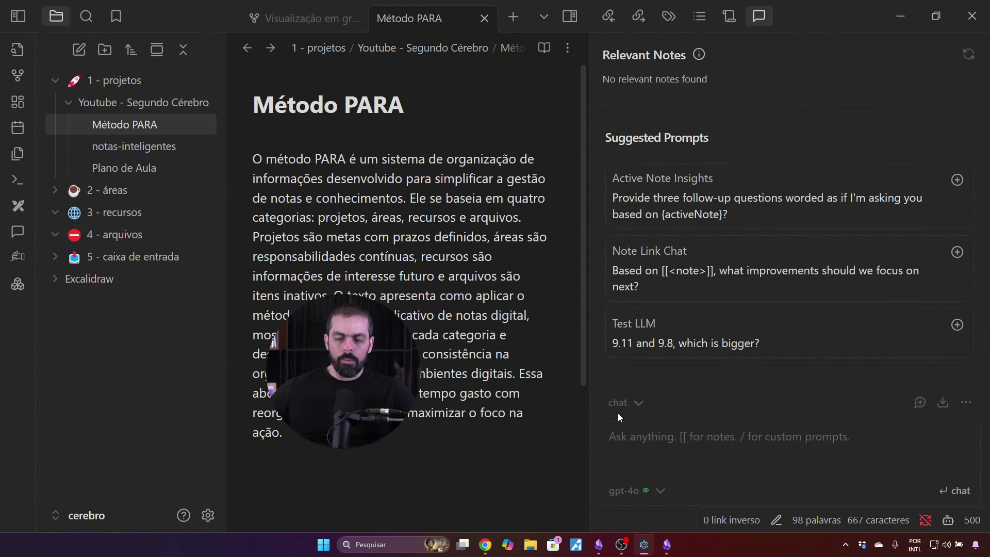
{"action": "left_click", "coordinate": [639, 403]}
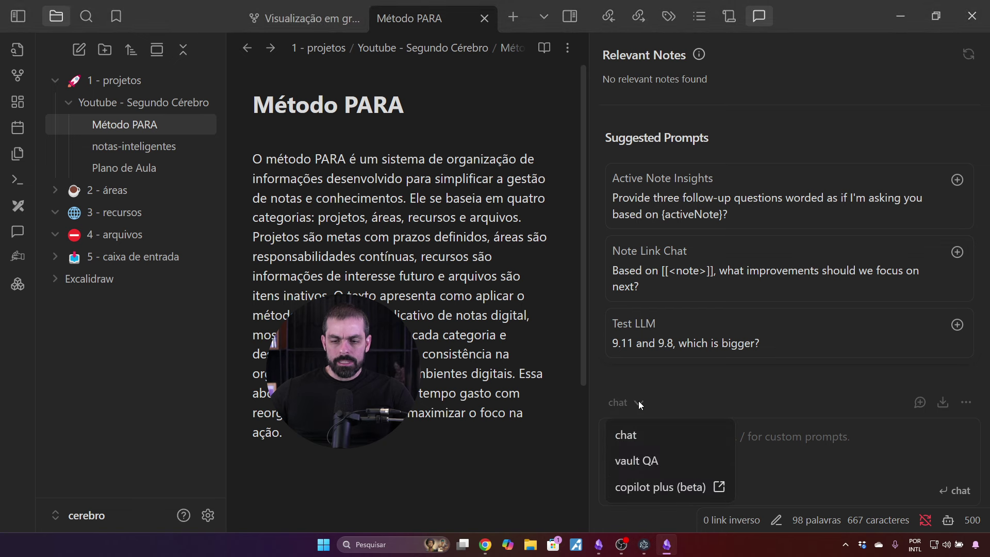
{"action": "left_click", "coordinate": [651, 464]}
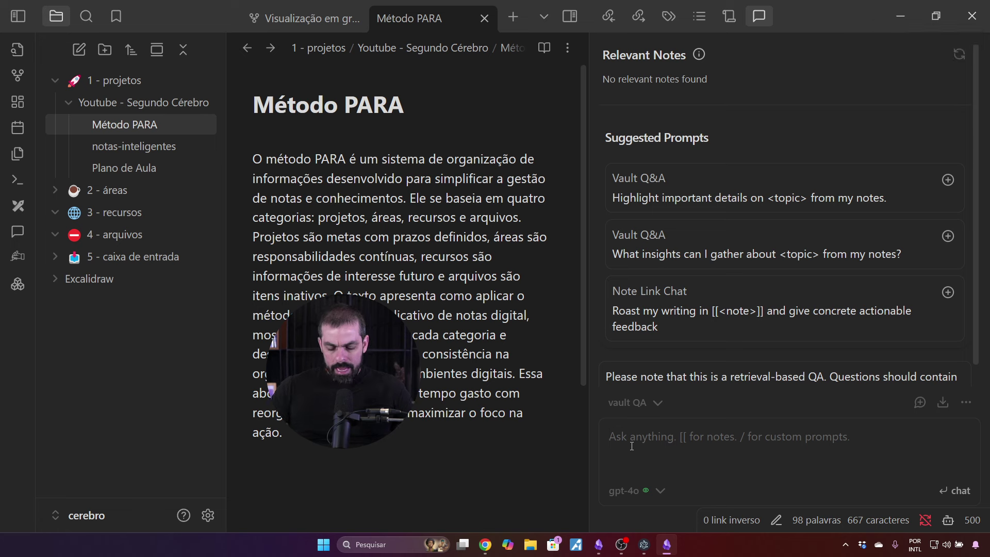
{"action": "type", "text": "O que é o método PARA?"}
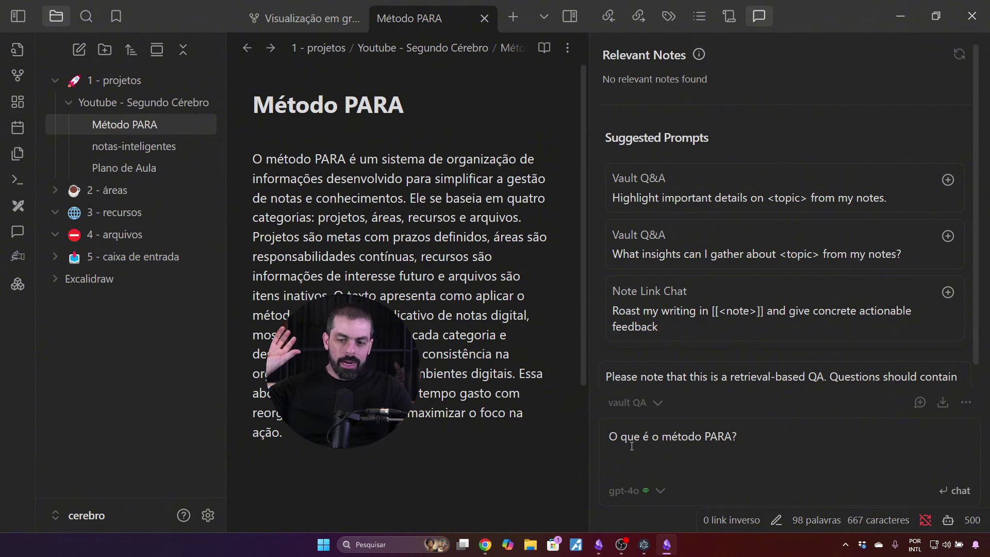
{"action": "key", "text": "Return"}
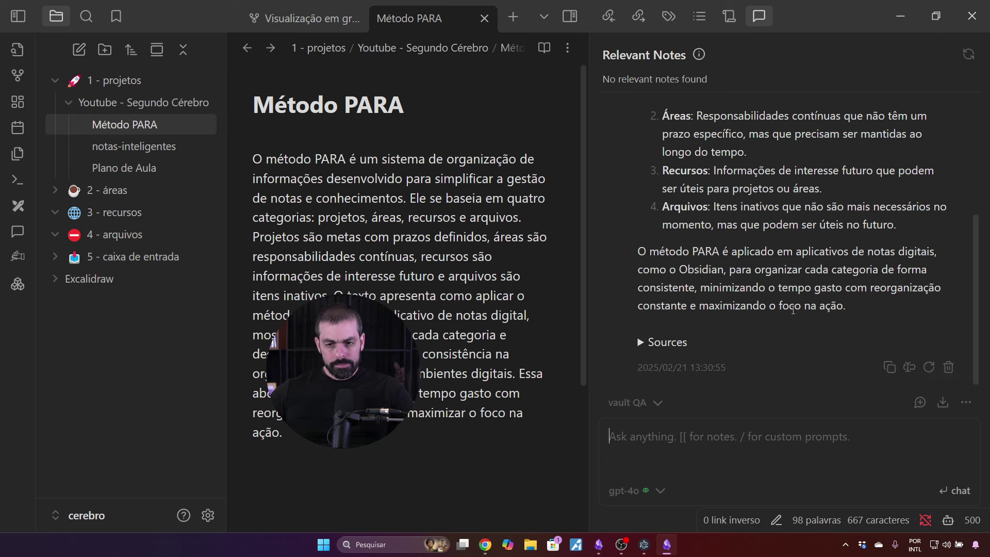
Review the chat's answer about the PARA method, expand its sources and open the cited Método PARA note for comparison
{"action": "scroll", "coordinate": [793, 310], "scroll_direction": "up", "scroll_amount": 3}
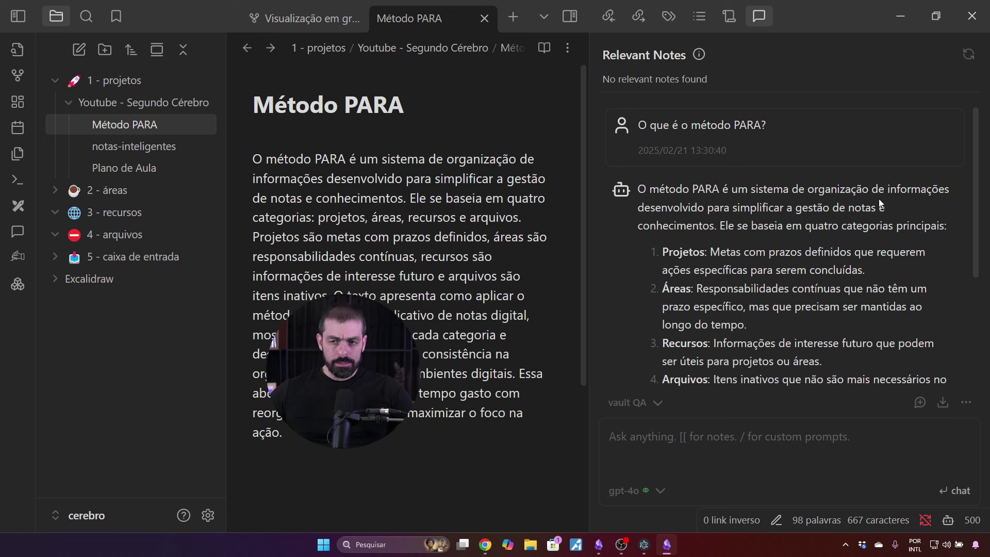
{"action": "scroll", "coordinate": [825, 196], "scroll_direction": "down", "scroll_amount": 3}
{"action": "left_click_drag", "start_coordinate": [651, 148], "coordinate": [759, 147]}
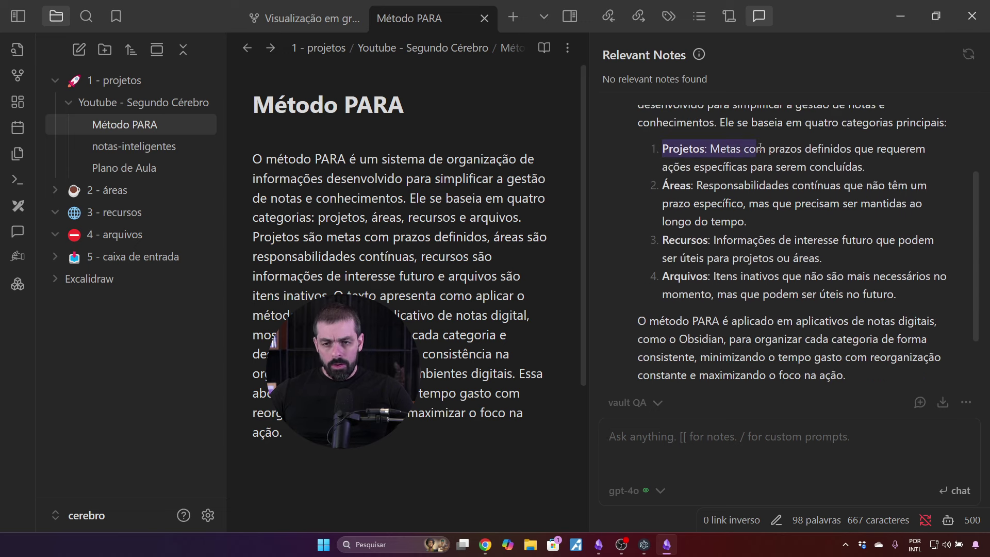
{"action": "left_click_drag", "start_coordinate": [670, 171], "coordinate": [763, 167]}
{"action": "scroll", "coordinate": [718, 292], "scroll_direction": "down", "scroll_amount": 2}
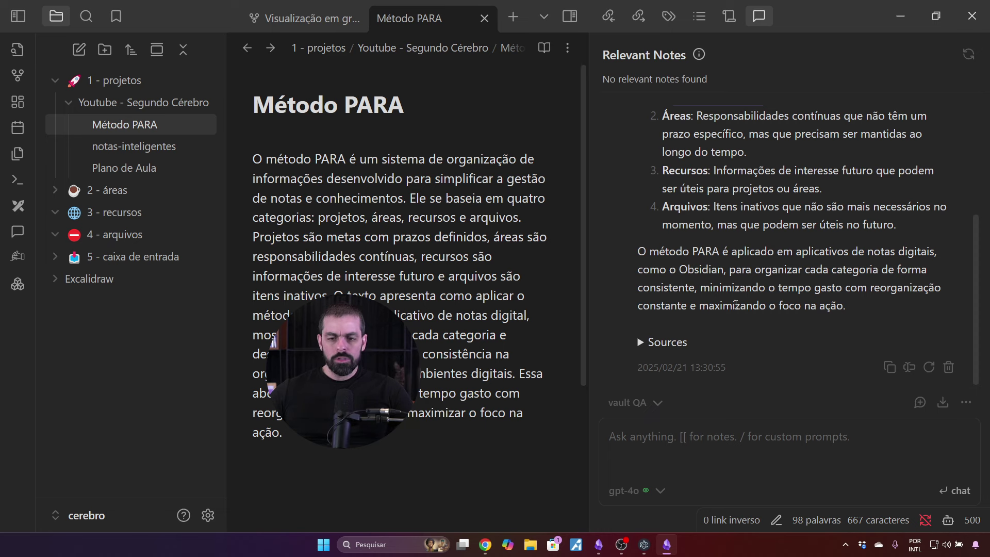
{"action": "left_click", "coordinate": [639, 343]}
{"action": "scroll", "coordinate": [727, 345], "scroll_direction": "down", "scroll_amount": 2}
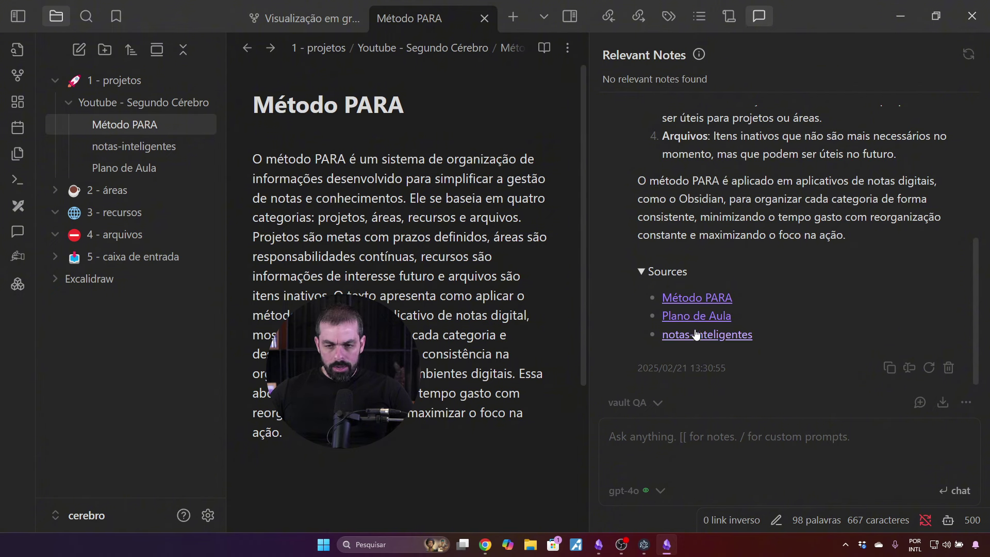
{"action": "left_click", "coordinate": [704, 303]}
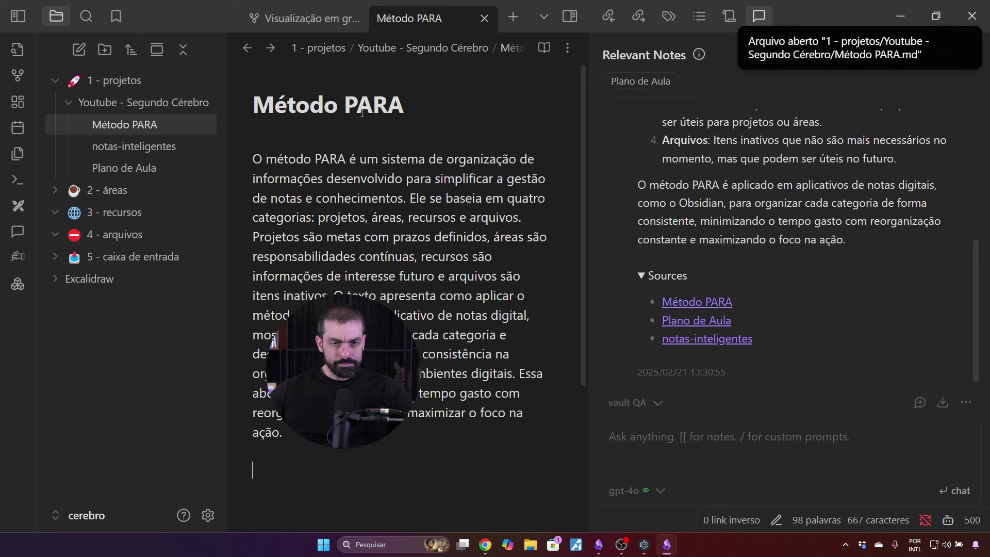
{"action": "left_click_drag", "start_coordinate": [254, 102], "coordinate": [519, 306]}
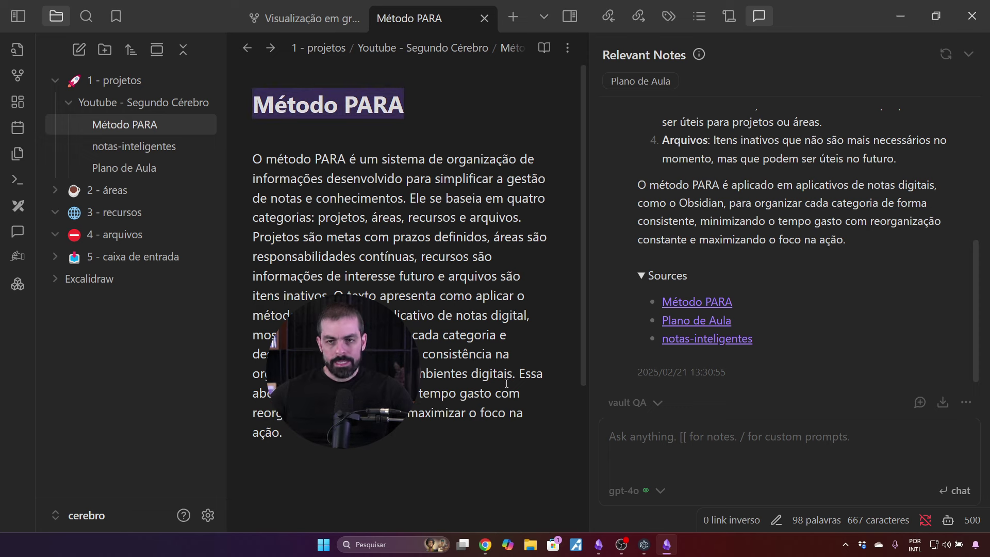
{"action": "scroll", "coordinate": [779, 193], "scroll_direction": "up", "scroll_amount": 5}
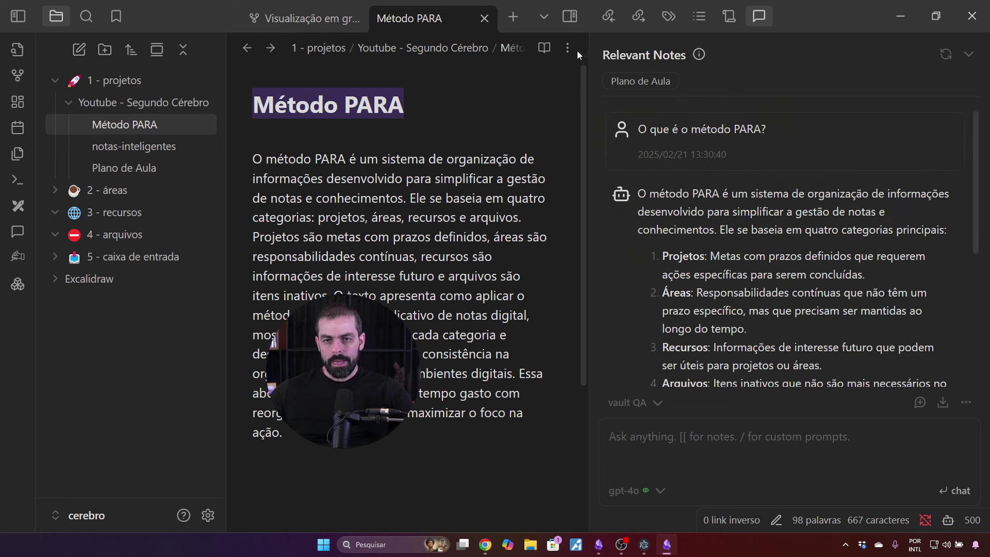
Hide the chat sidebar, then close the Método PARA tab and reopen that note in the graph view's tab
{"action": "left_click", "coordinate": [570, 16]}
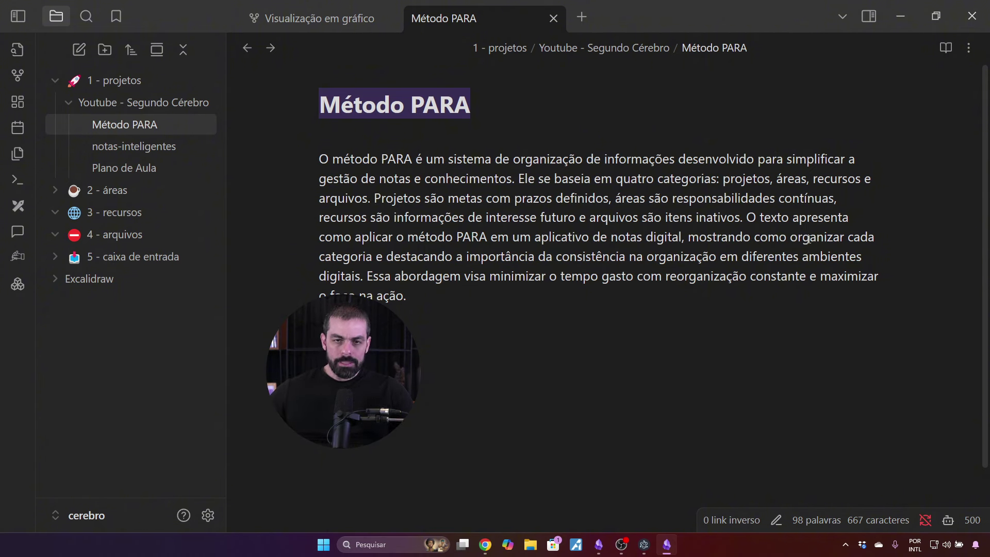
{"action": "left_click", "coordinate": [550, 19]}
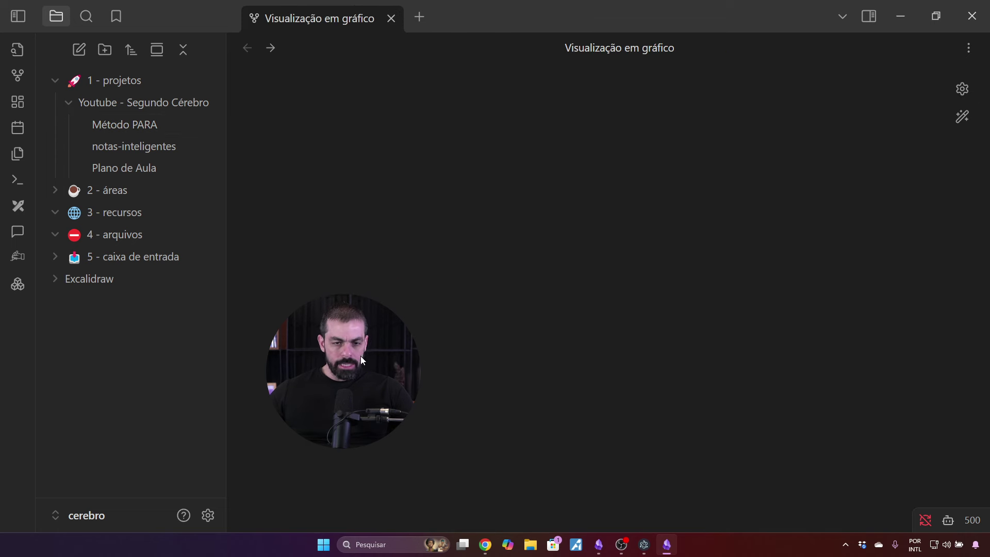
{"action": "left_click", "coordinate": [113, 125]}
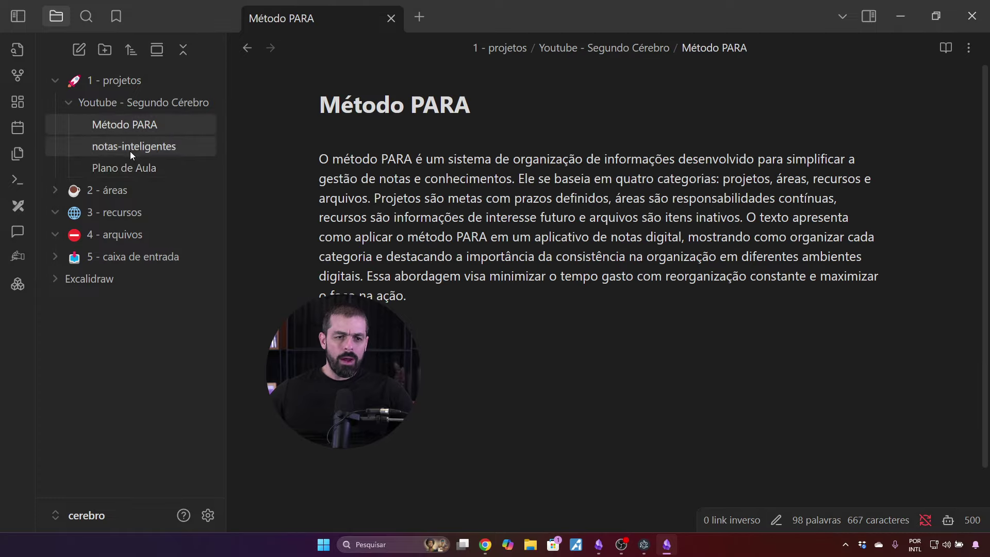
Open the Plano de Aula note and delete all of its body text, including the heading "O que é segundo cérebro?"
{"action": "left_click", "coordinate": [161, 169]}
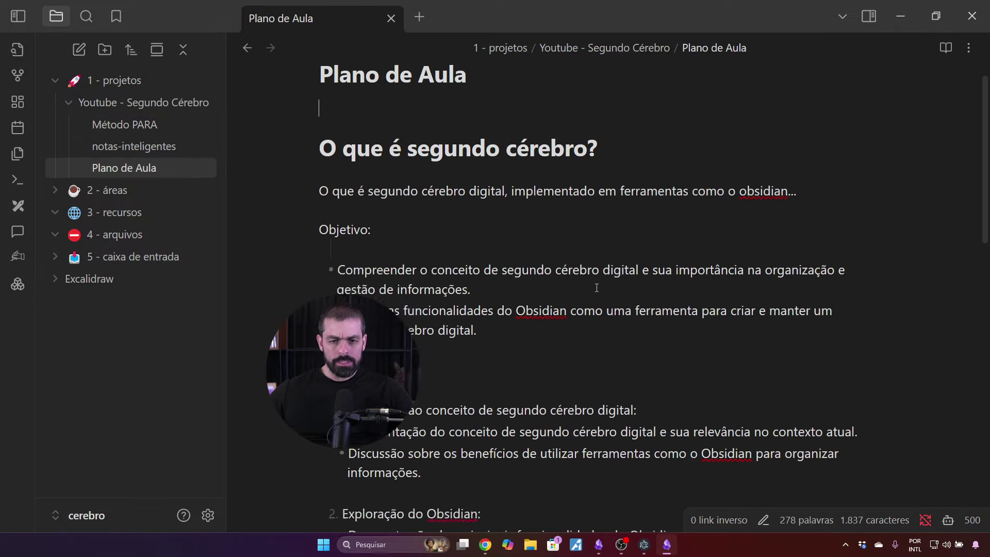
{"action": "left_click", "coordinate": [427, 181]}
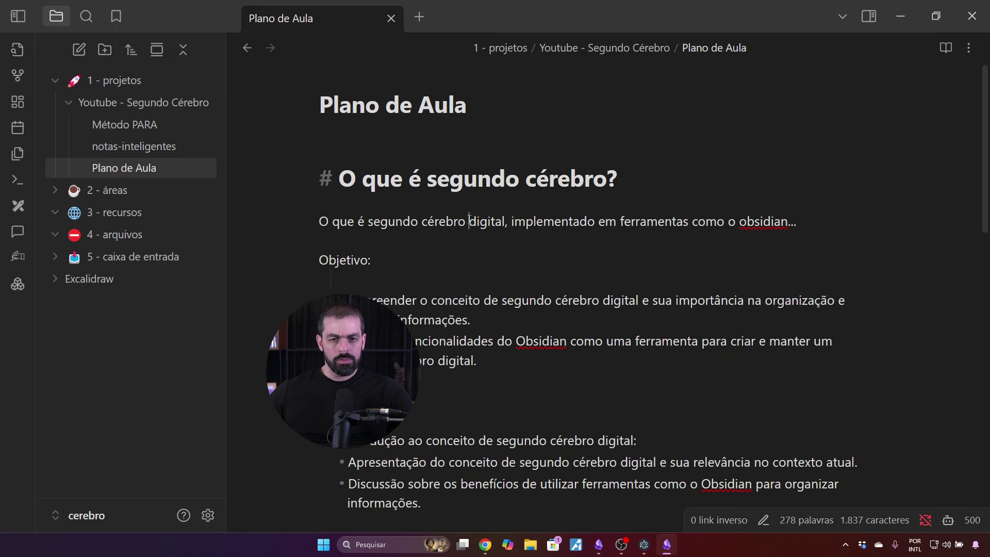
{"action": "left_click", "coordinate": [493, 220]}
{"action": "key", "text": "ctrl+d"}
{"action": "key", "text": "ctrl+d"}
{"action": "key", "text": "ctrl+d"}
{"action": "key", "text": "ctrl+d"}
{"action": "key", "text": "ctrl+d"}
{"action": "key", "text": "ctrl+d"}
{"action": "key", "text": "ctrl+d"}
{"action": "key", "text": "ctrl+d"}
{"action": "key", "text": "ctrl+d"}
{"action": "key", "text": "ctrl+d"}
{"action": "key", "text": "ctrl+d"}
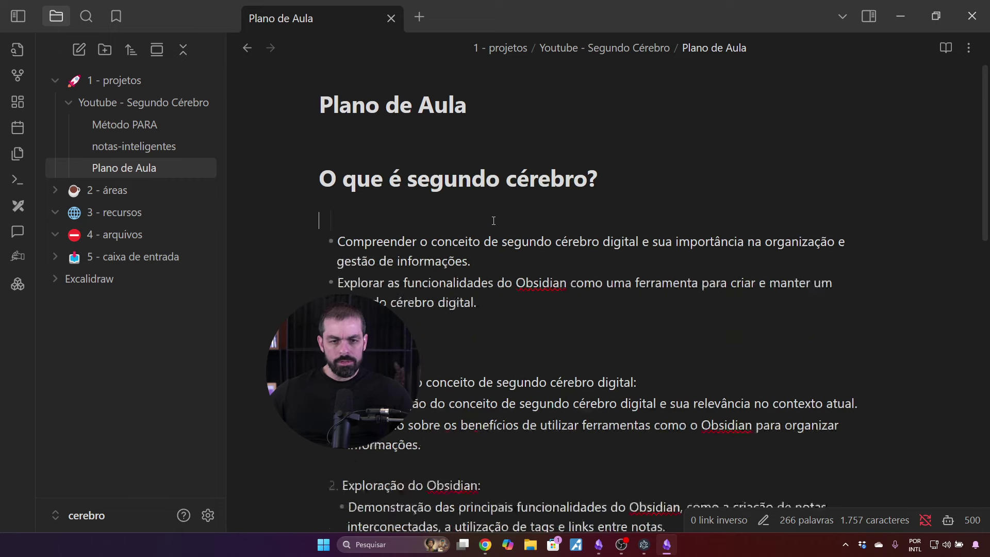
{"action": "key", "text": "ctrl+d"}
{"action": "key", "text": "ctrl+d"}
{"action": "key", "text": "ctrl+d"}
{"action": "key", "text": "ctrl+d"}
{"action": "key", "text": "ctrl+d"}
{"action": "key", "text": "ctrl+d"}
{"action": "key", "text": "ctrl+d"}
{"action": "key", "text": "ctrl+d"}
{"action": "key", "text": "ctrl+d"}
{"action": "key", "text": "ctrl+d"}
{"action": "key", "text": "ctrl+d"}
{"action": "key", "text": "ctrl+d"}
{"action": "key", "text": "ctrl+d"}
{"action": "key", "text": "ctrl+d"}
{"action": "key", "text": "ctrl+d"}
{"action": "key", "text": "ctrl+d"}
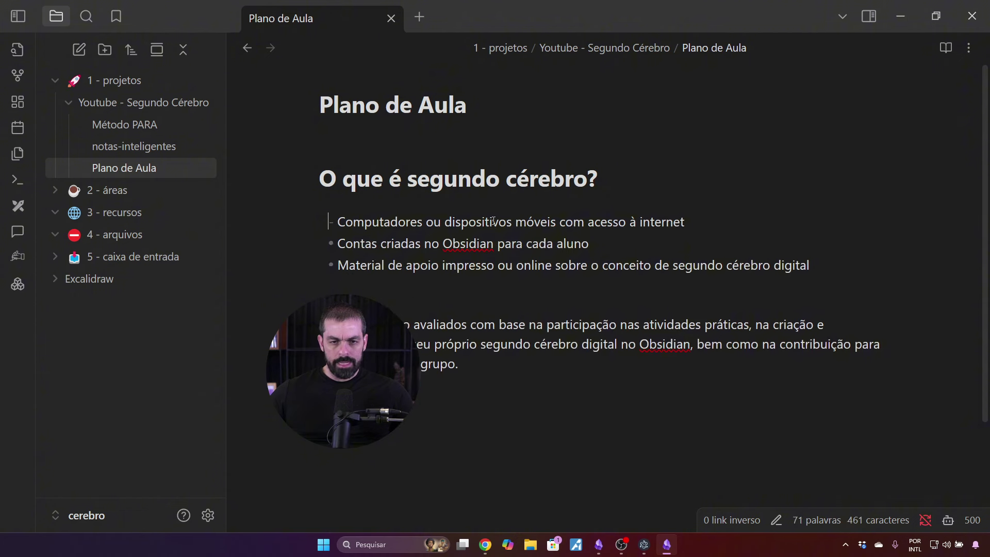
{"action": "key", "text": "ctrl+d"}
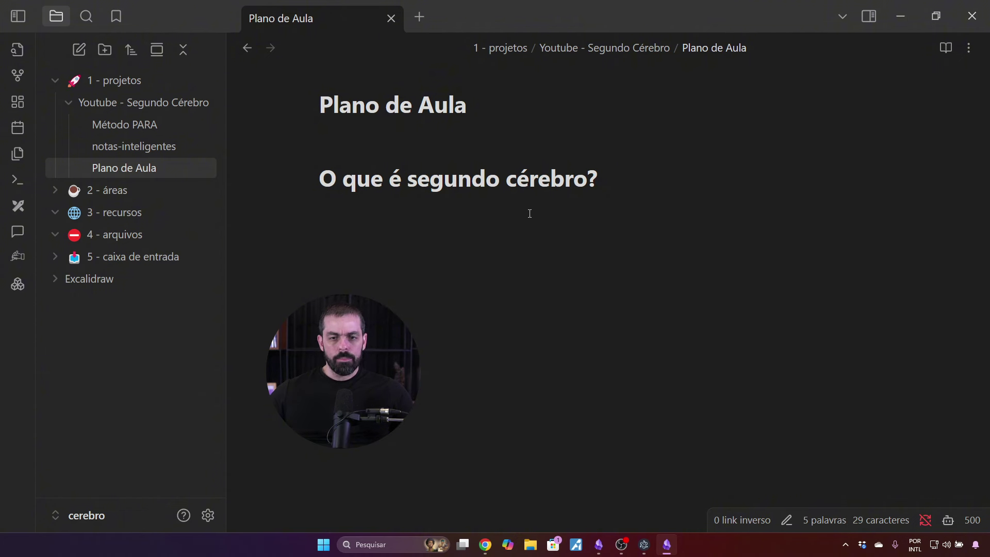
{"action": "left_click", "coordinate": [488, 180]}
{"action": "key", "text": "ctrl+d"}
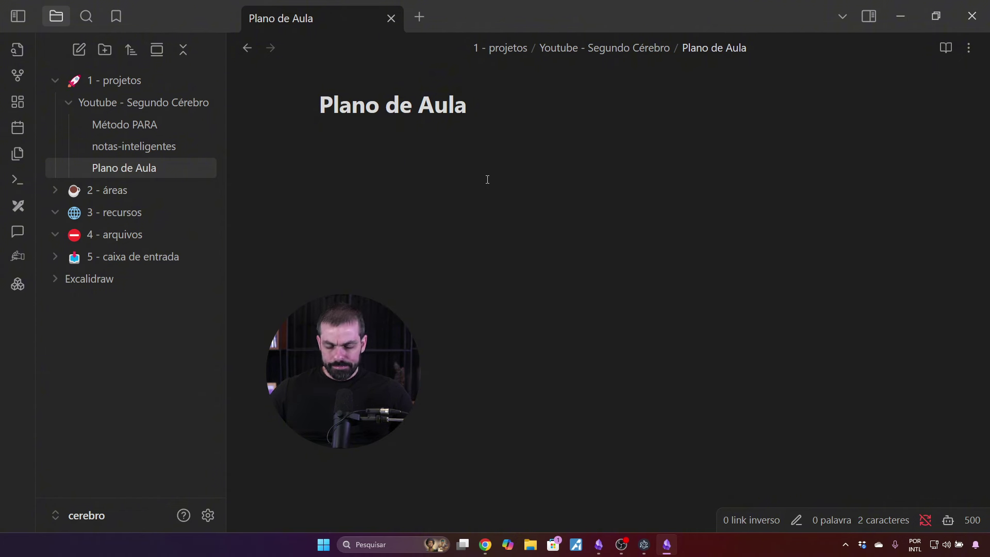
Add a bullet "Método de organização" to the Plano de Aula note, ending in an internal link to the Método PARA note
{"action": "left_click_drag", "start_coordinate": [358, 369], "coordinate": [903, 410]}
{"action": "left_click", "coordinate": [369, 153]}
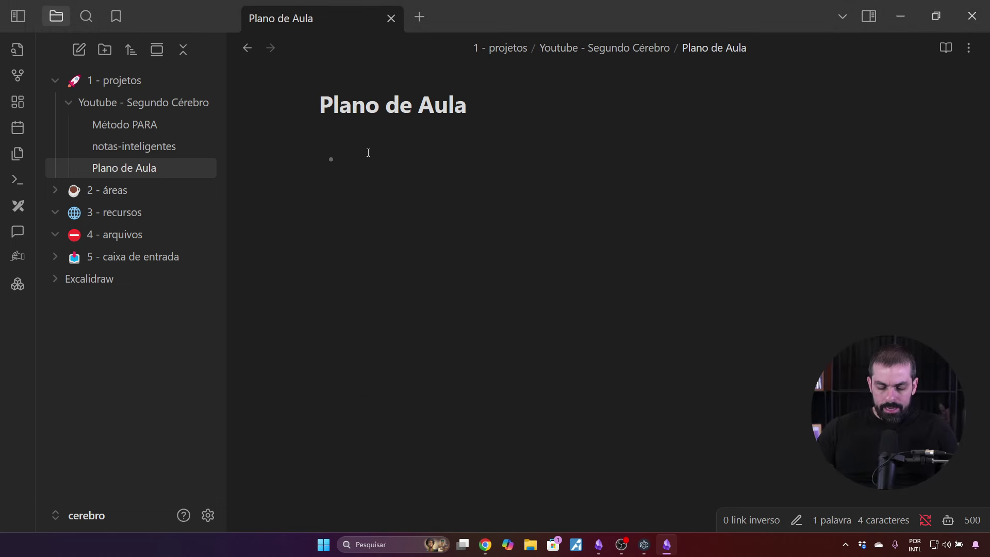
{"action": "type", "text": "Méto"}
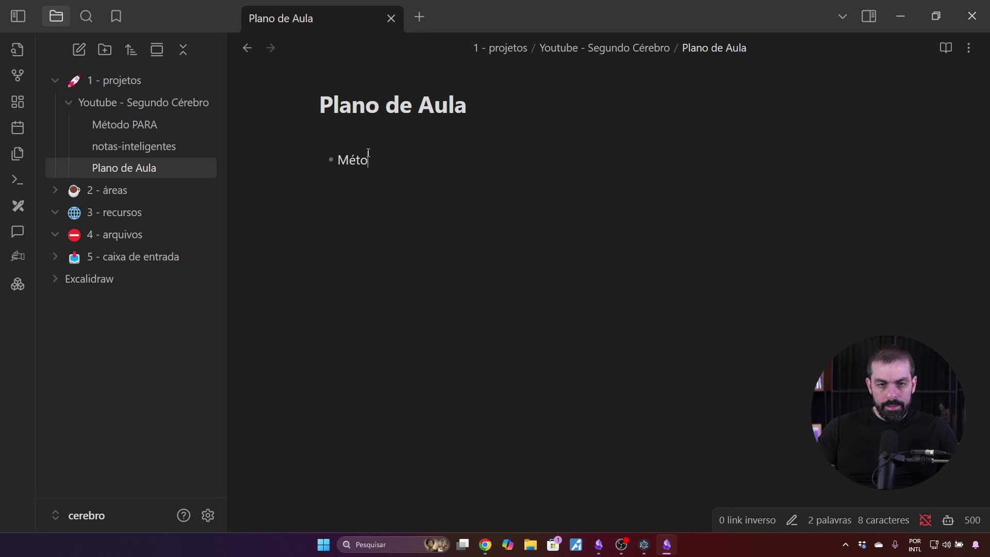
{"action": "type", "text": "do de organizaç"}
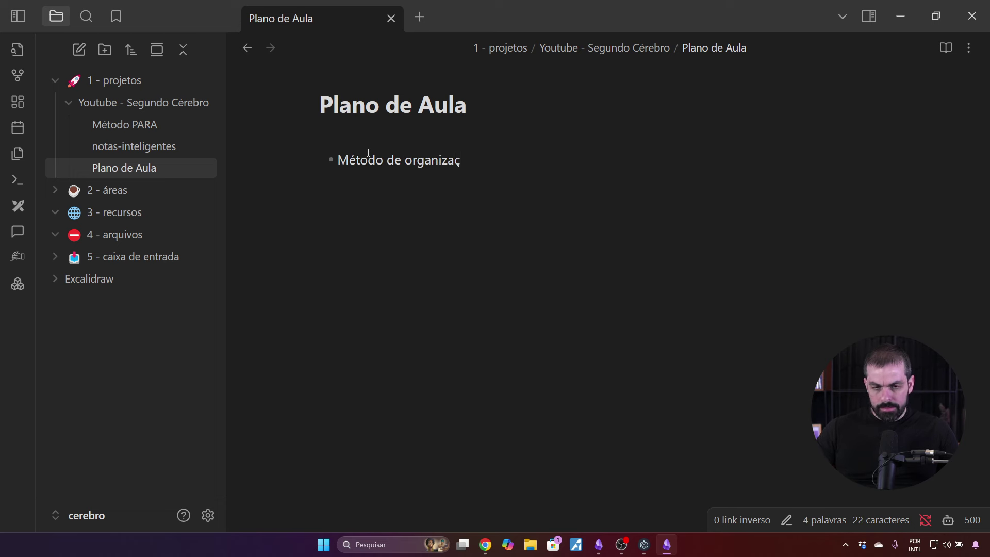
{"action": "type", "text": "ão [["}
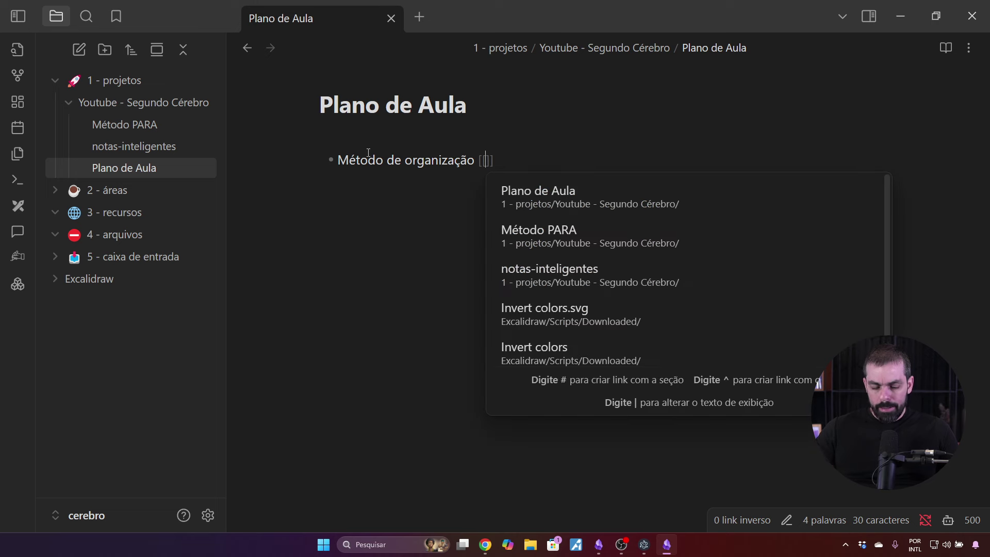
{"action": "key", "text": "BackSpace"}
{"action": "key", "text": "BackSpace"}
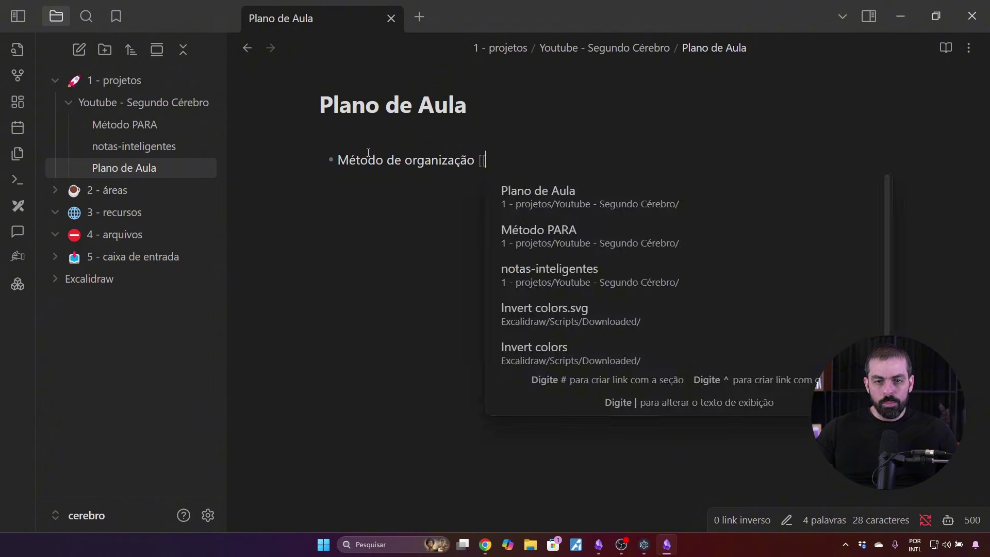
{"action": "type", "text": "[[Me"}
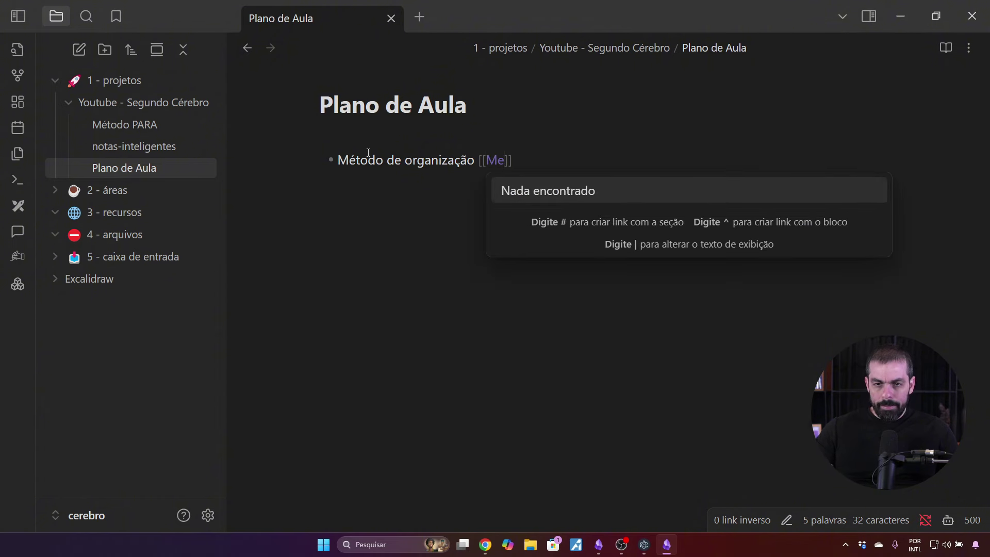
{"action": "key", "text": "BackSpace"}
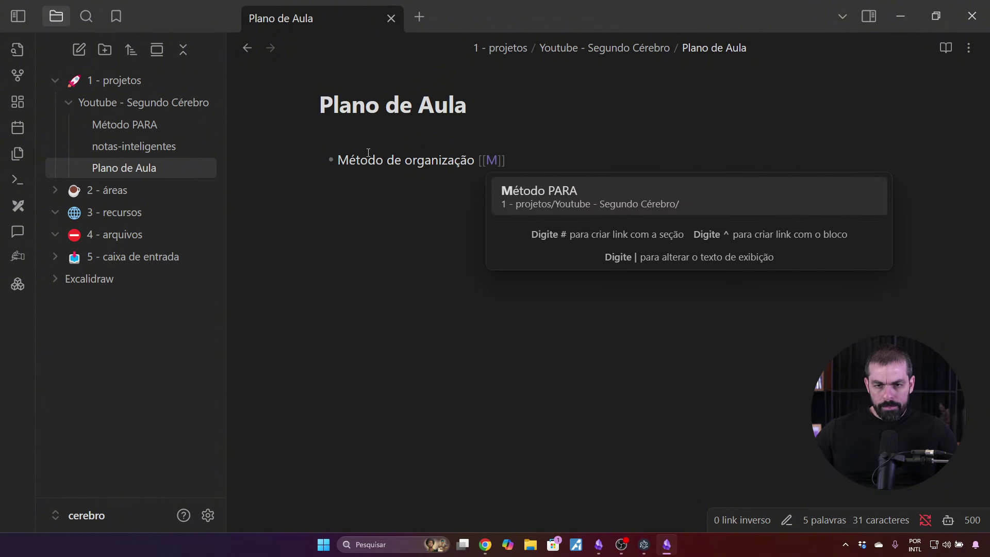
{"action": "left_click", "coordinate": [522, 206]}
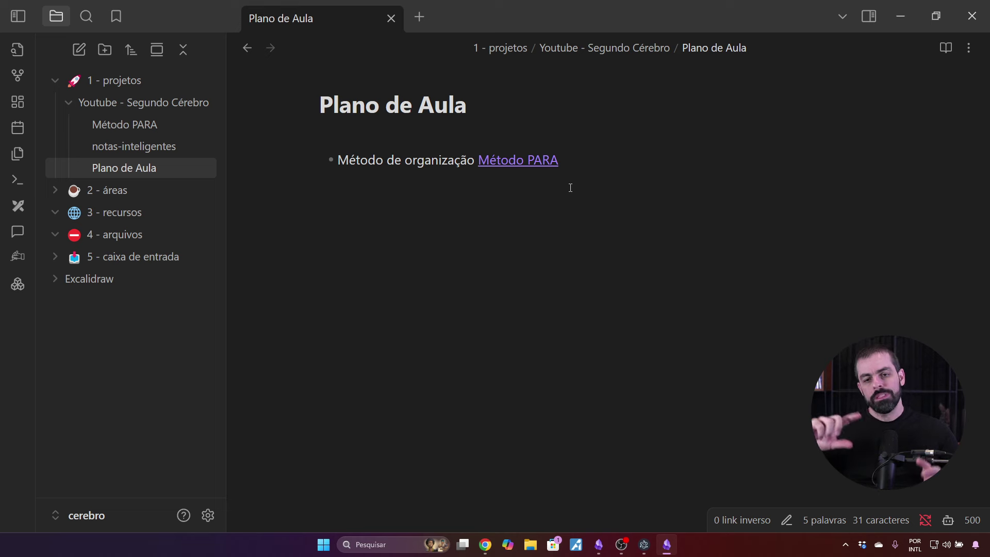
Follow the Método PARA link and return, then examine the connection between the two notes in the graph view
{"action": "left_click", "coordinate": [509, 163]}
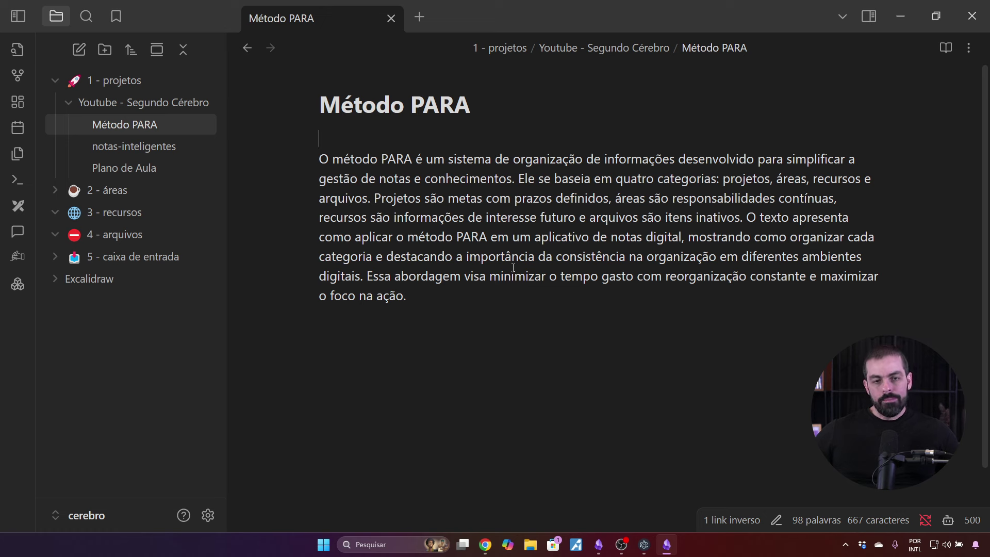
{"action": "left_click", "coordinate": [247, 48]}
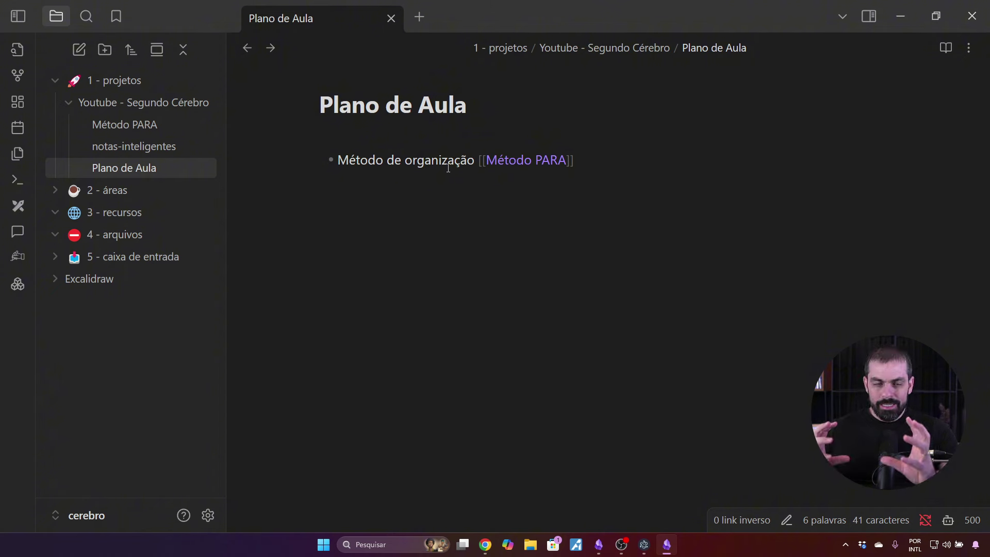
{"action": "left_click", "coordinate": [17, 75]}
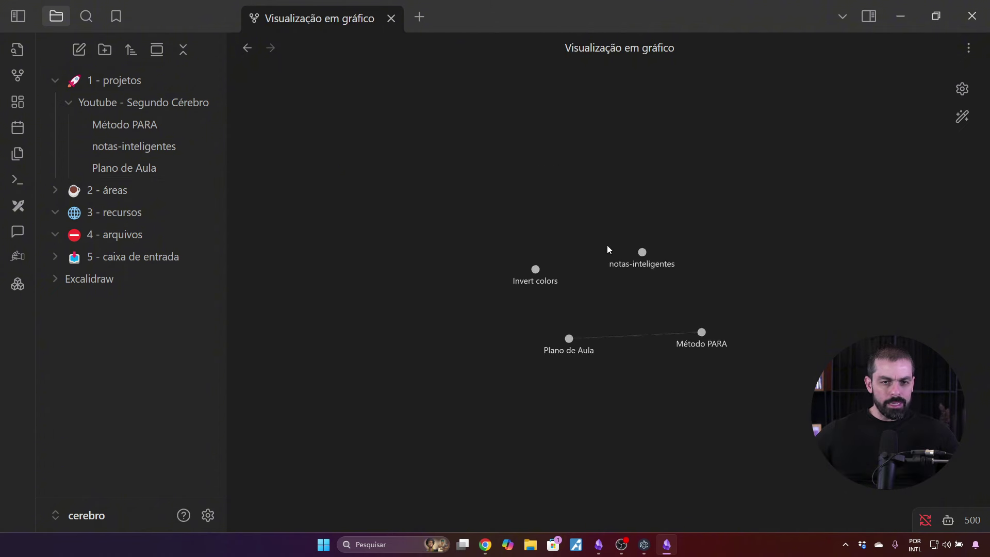
{"action": "left_click_drag", "start_coordinate": [559, 356], "coordinate": [465, 320]}
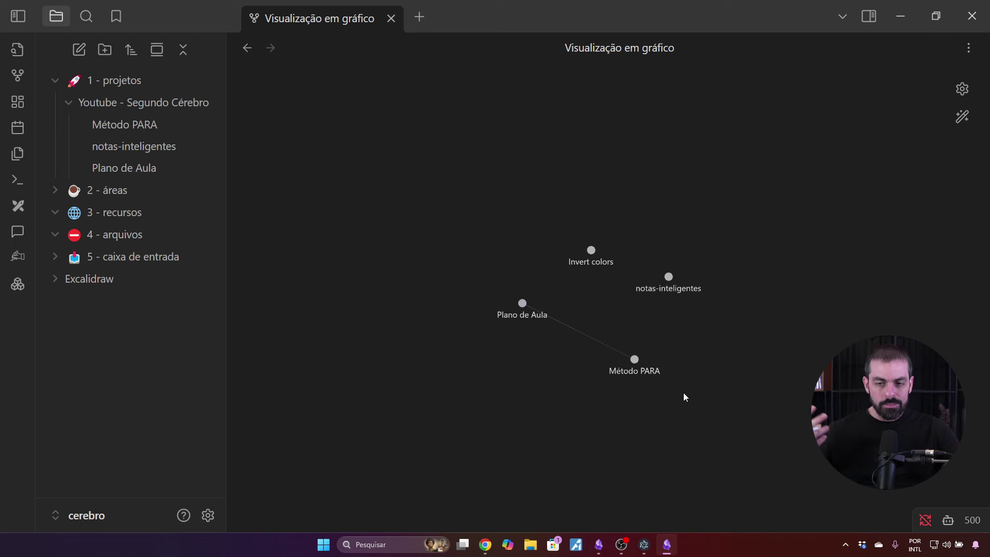
Open the notas-inteligentes drawing from the graph and draw a rounded rectangle labelled "Teste" in it
{"action": "left_click", "coordinate": [669, 277]}
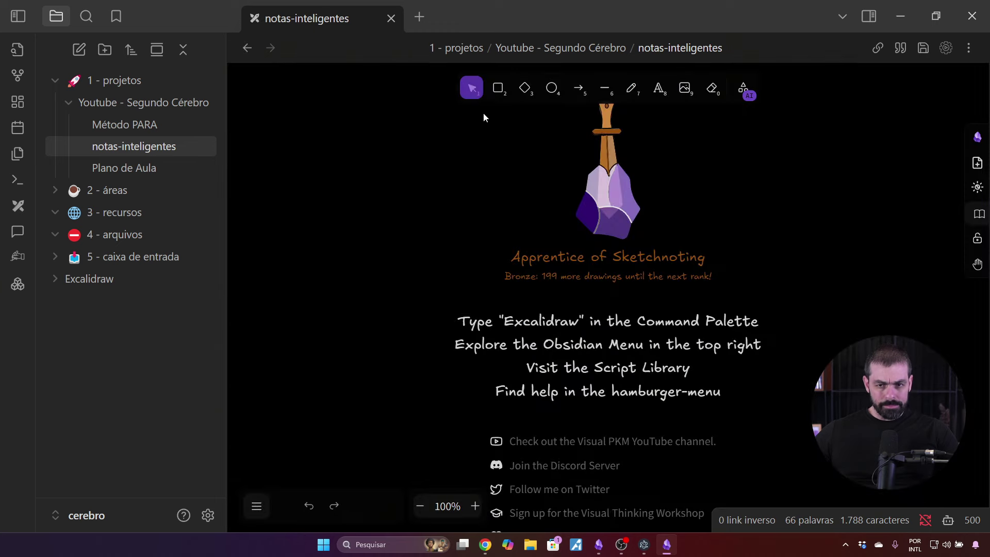
{"action": "left_click", "coordinate": [498, 89]}
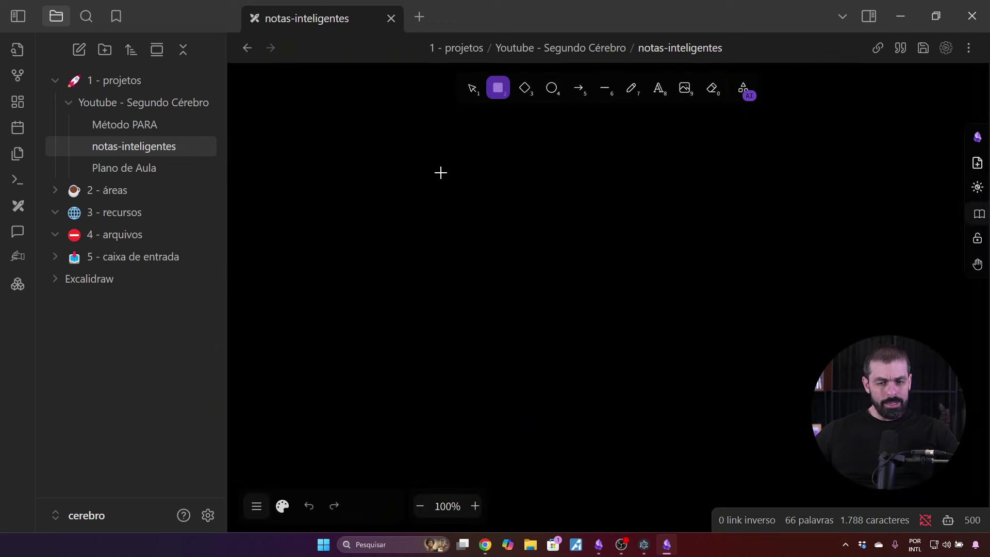
{"action": "left_click_drag", "start_coordinate": [441, 173], "coordinate": [574, 244]}
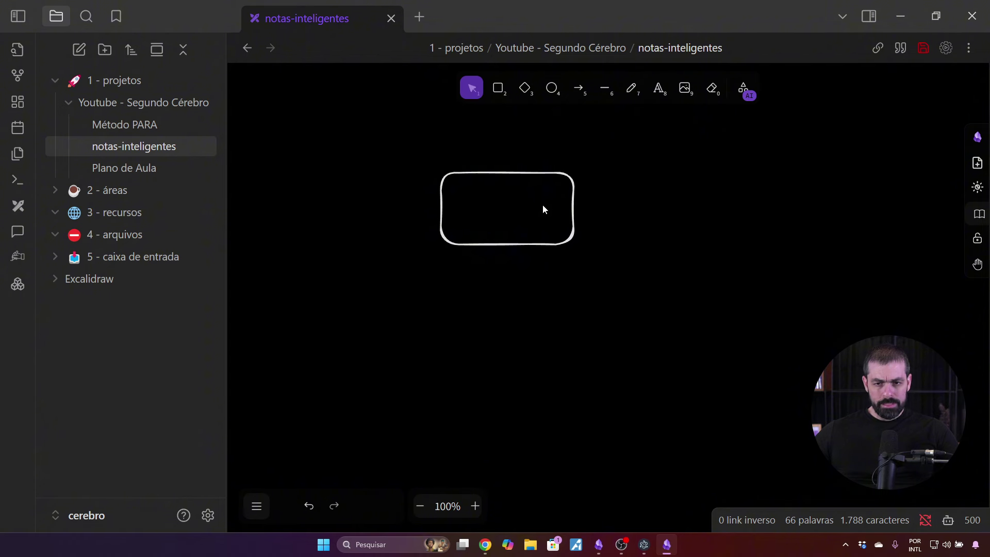
{"action": "double_click", "coordinate": [502, 201]}
{"action": "type", "text": "Tes"}
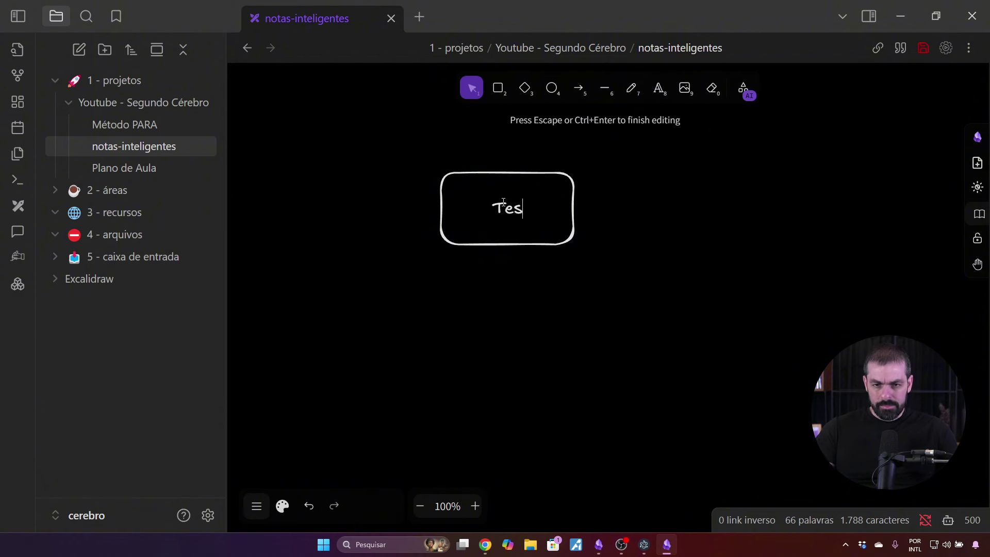
{"action": "type", "text": "te"}
{"action": "left_click", "coordinate": [546, 299]}
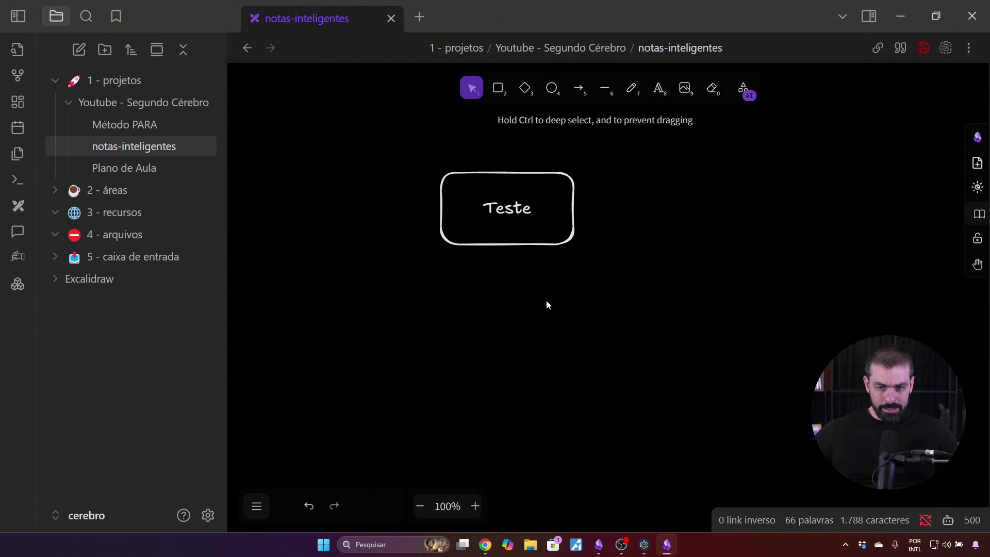
Add a bullet "Notas inteligentes" to the Plano de Aula note, with an internal link to notas-inteligentes on the line beneath it
{"action": "left_click", "coordinate": [126, 168]}
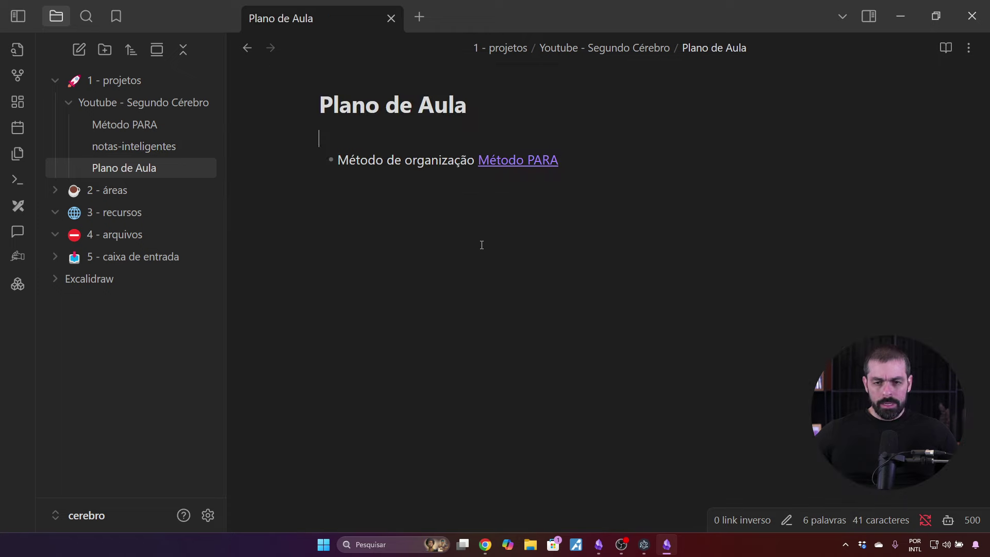
{"action": "left_click", "coordinate": [433, 221]}
{"action": "key", "text": "Return"}
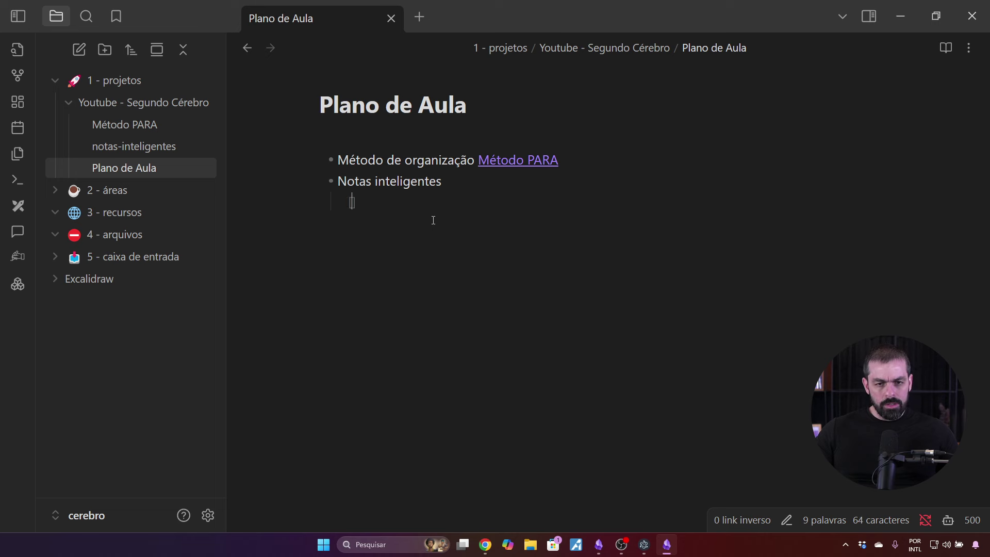
{"action": "type", "text": "[[not"}
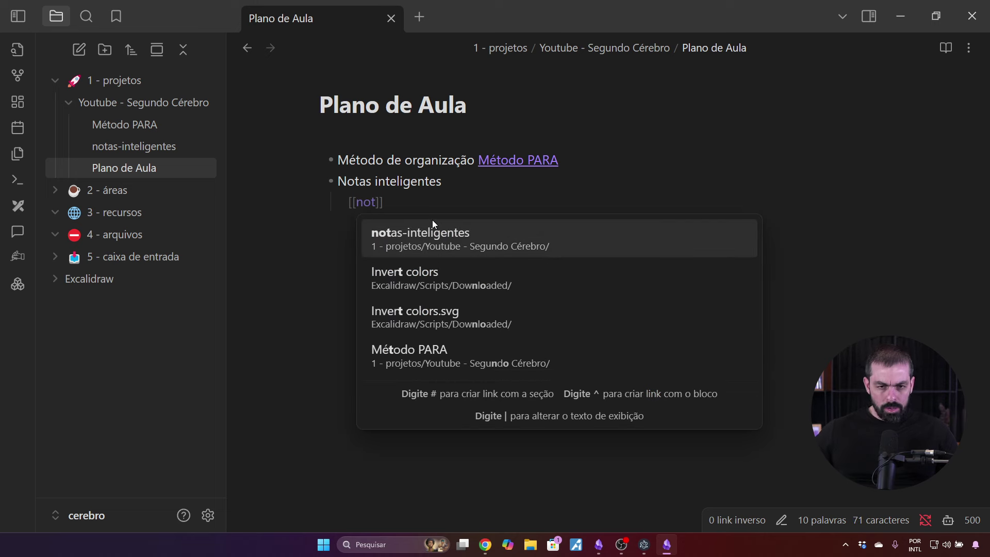
{"action": "left_click", "coordinate": [440, 240]}
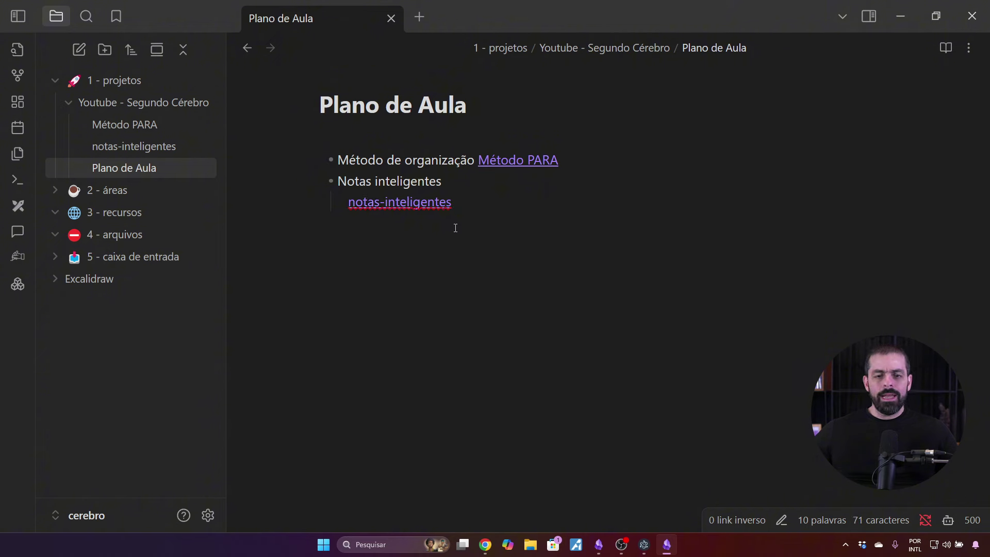
Follow the notas-inteligentes link and return, then convert it to an unindented embed by prefixing it with "!"
{"action": "left_click", "coordinate": [433, 203]}
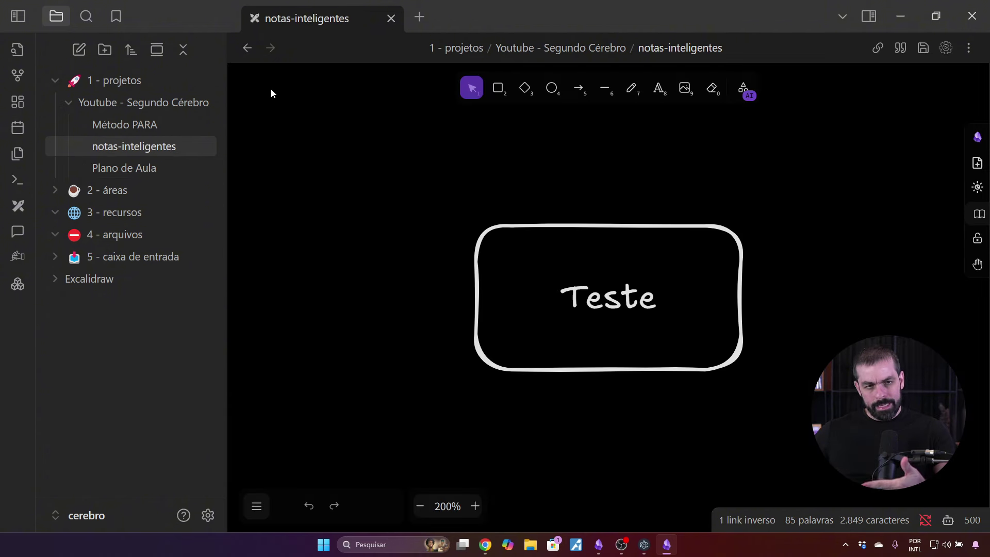
{"action": "left_click", "coordinate": [247, 48]}
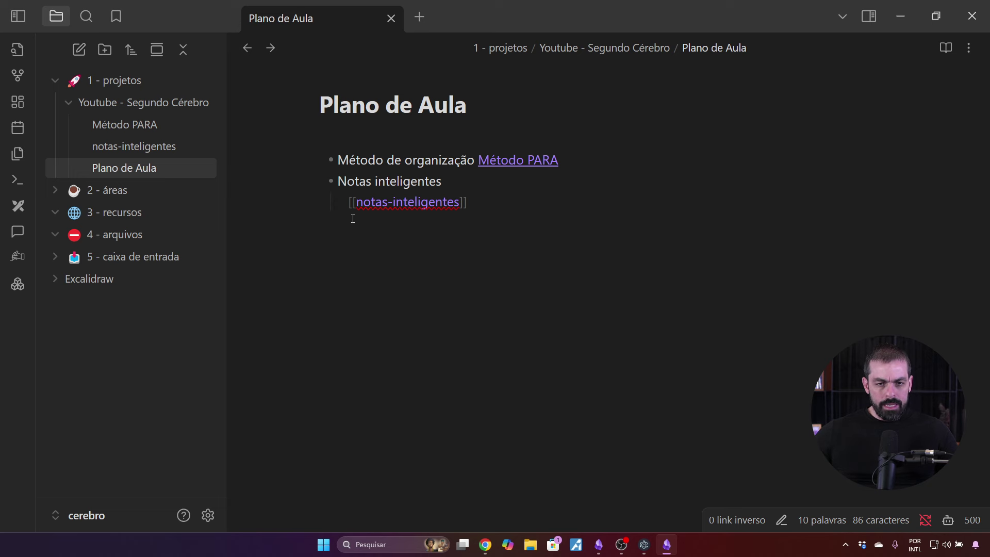
{"action": "key", "text": "BackSpace"}
{"action": "type", "text": "!"}
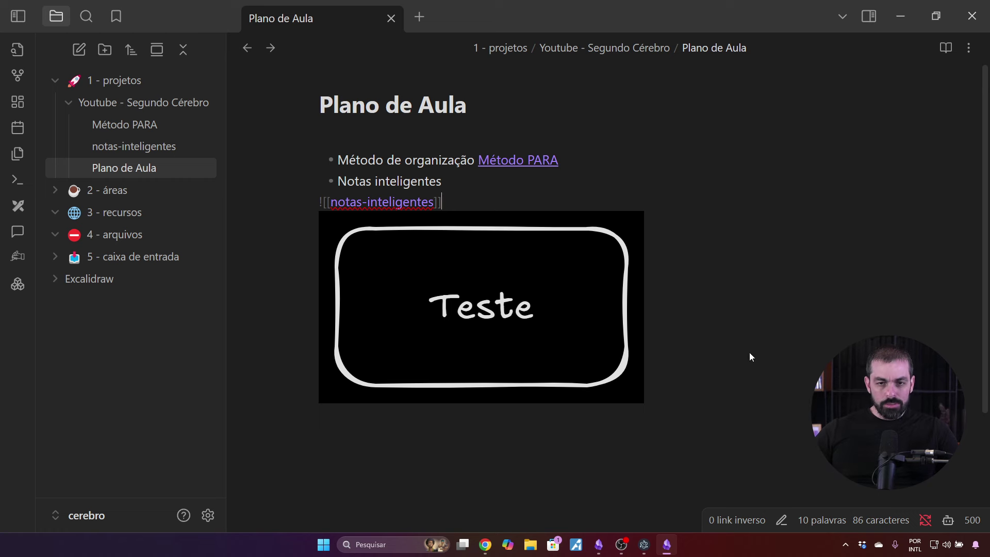
{"action": "left_click", "coordinate": [482, 425]}
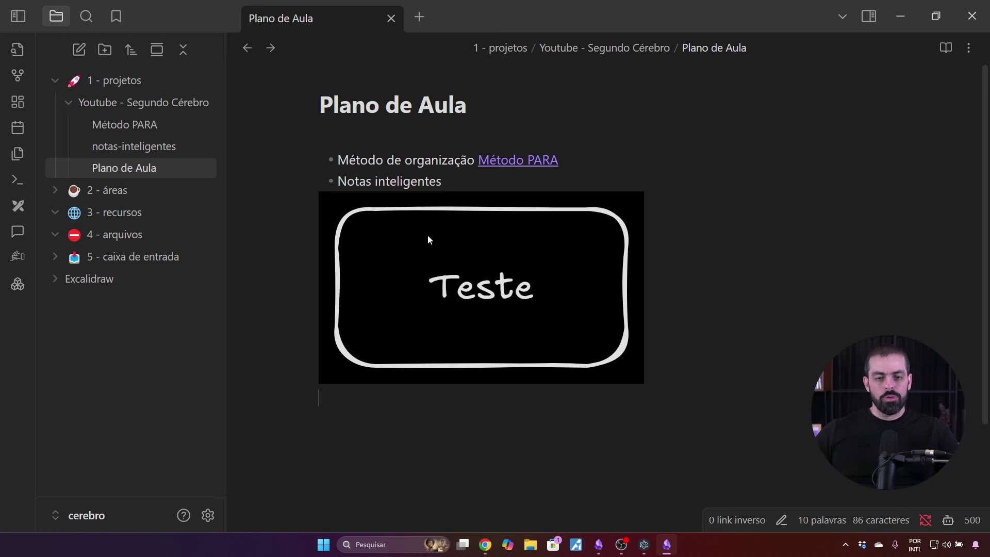
Center the embedded drawing in the Plano de Aula note by adding "|center" to its link
{"action": "key", "text": "Return"}
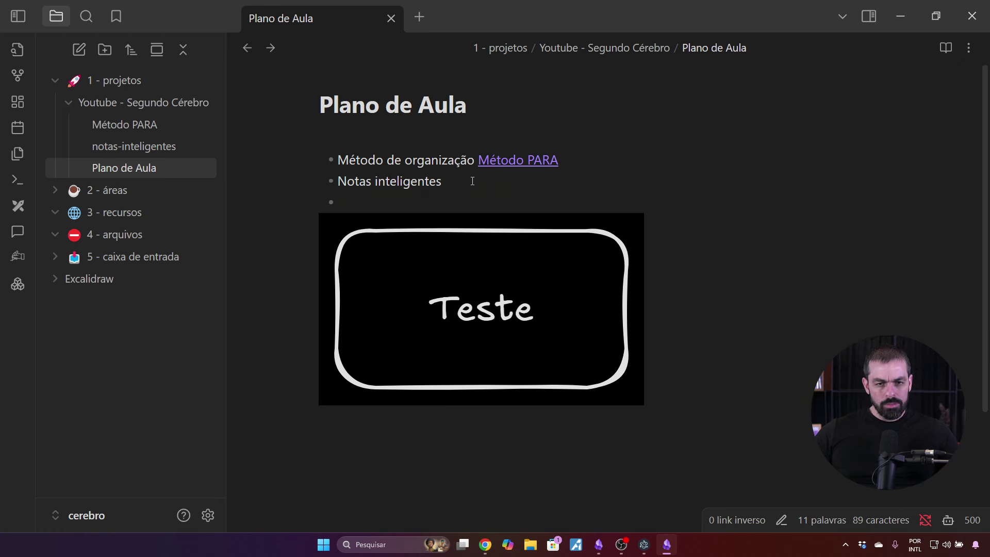
{"action": "key", "text": "BackSpace"}
{"action": "key", "text": "BackSpace"}
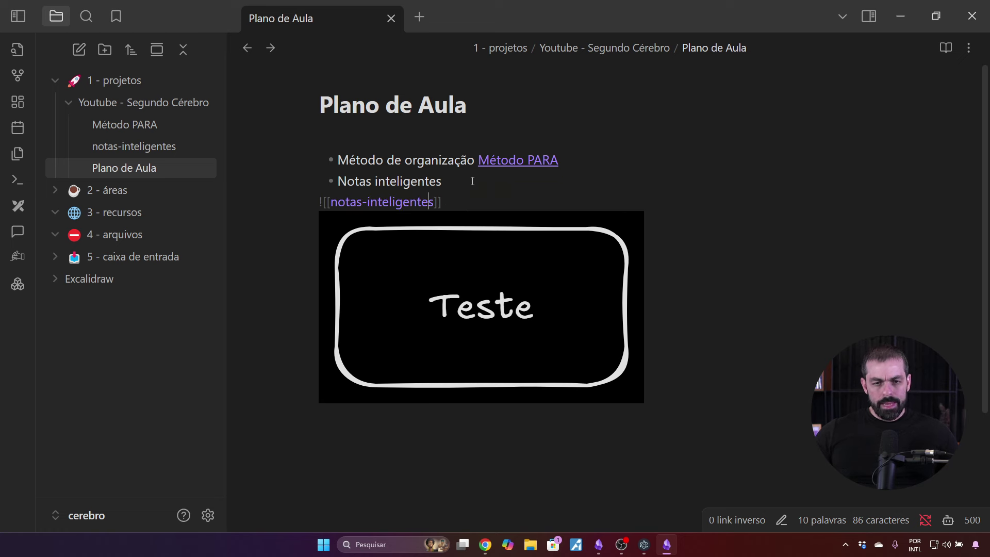
{"action": "type", "text": "|"}
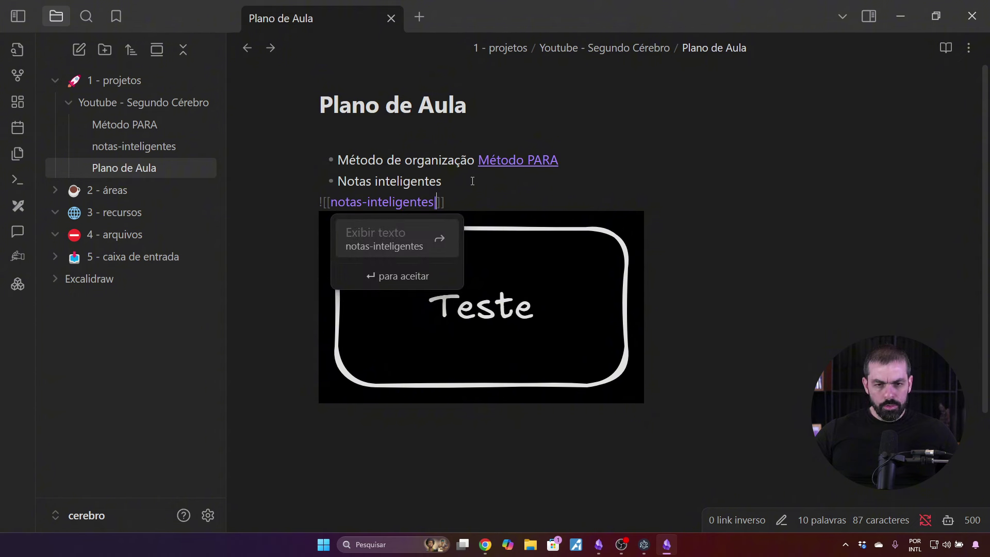
{"action": "type", "text": "center"}
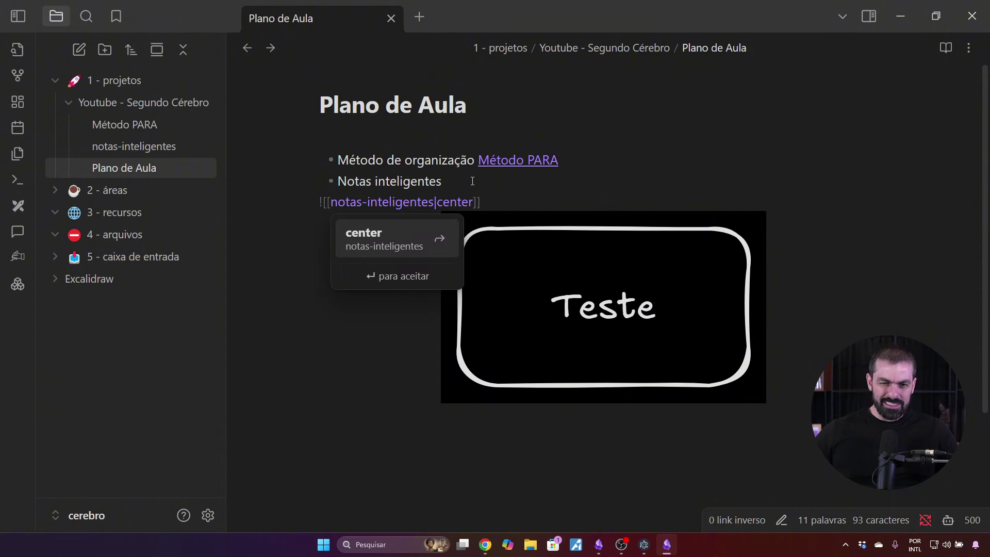
{"action": "left_click", "coordinate": [538, 178]}
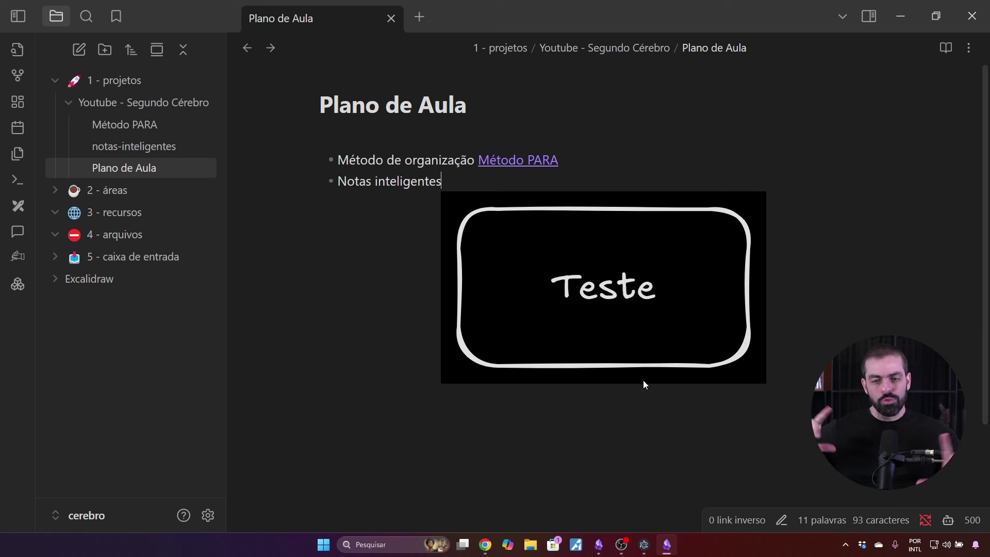
{"action": "left_click", "coordinate": [586, 267]}
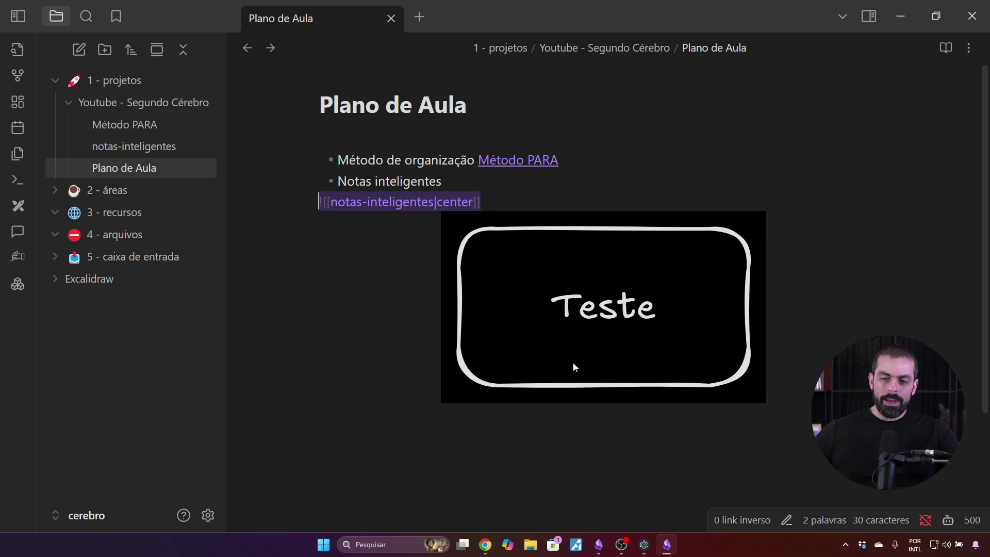
{"action": "left_click", "coordinate": [563, 189]}
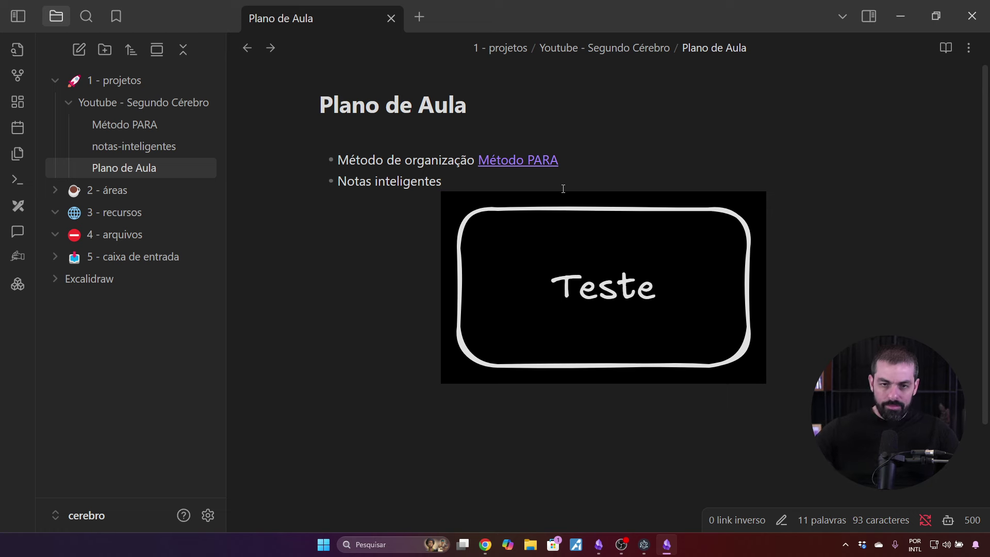
{"action": "key", "text": "Up"}
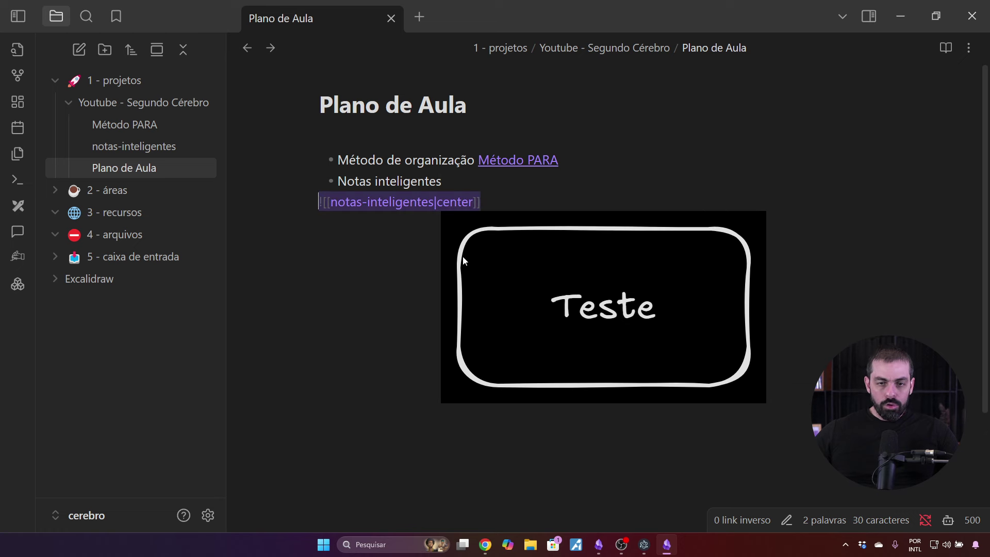
{"action": "left_click", "coordinate": [679, 176]}
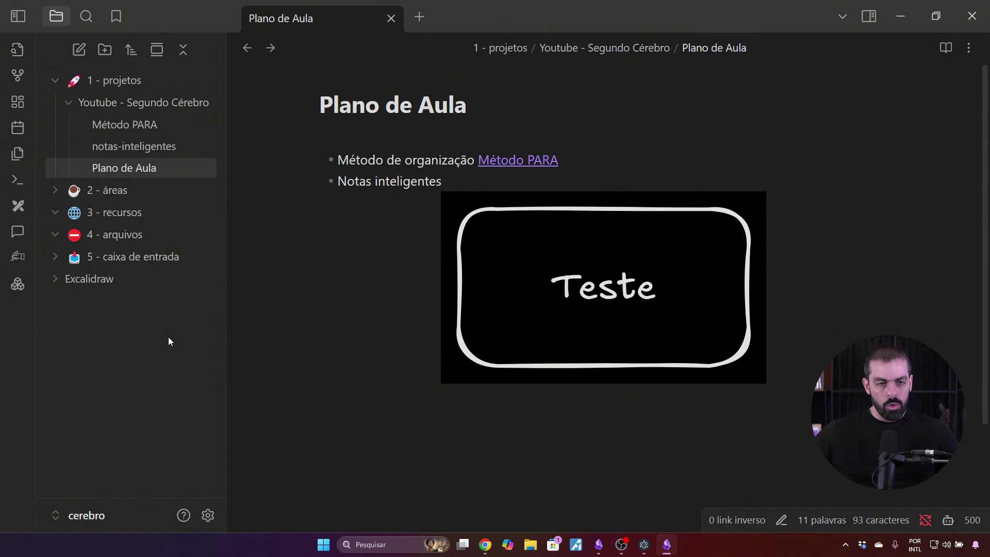
Examine in the graph view how Plano de Aula connects to Método PARA and notas-inteligentes, moving the nodes apart
{"action": "left_click", "coordinate": [23, 78]}
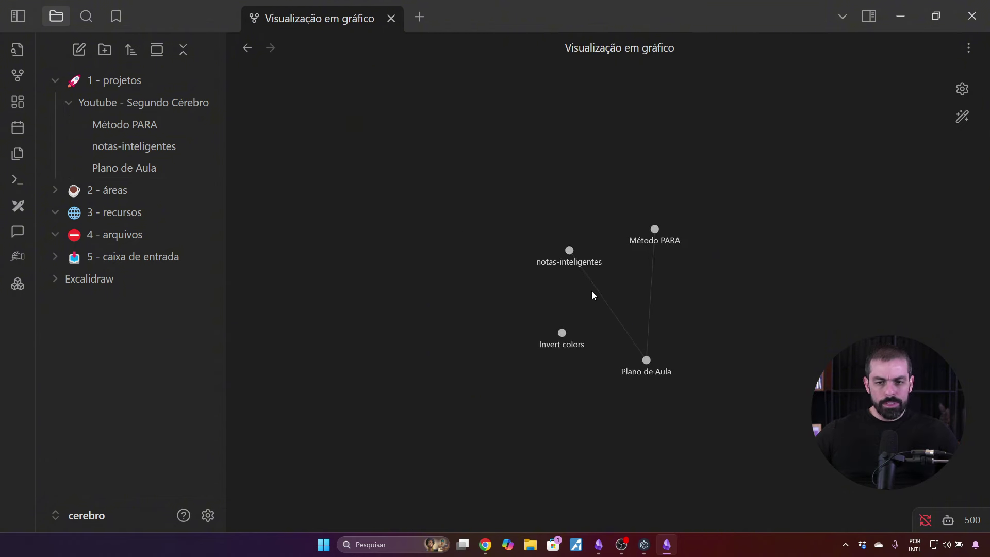
{"action": "left_click_drag", "start_coordinate": [738, 330], "coordinate": [630, 157]}
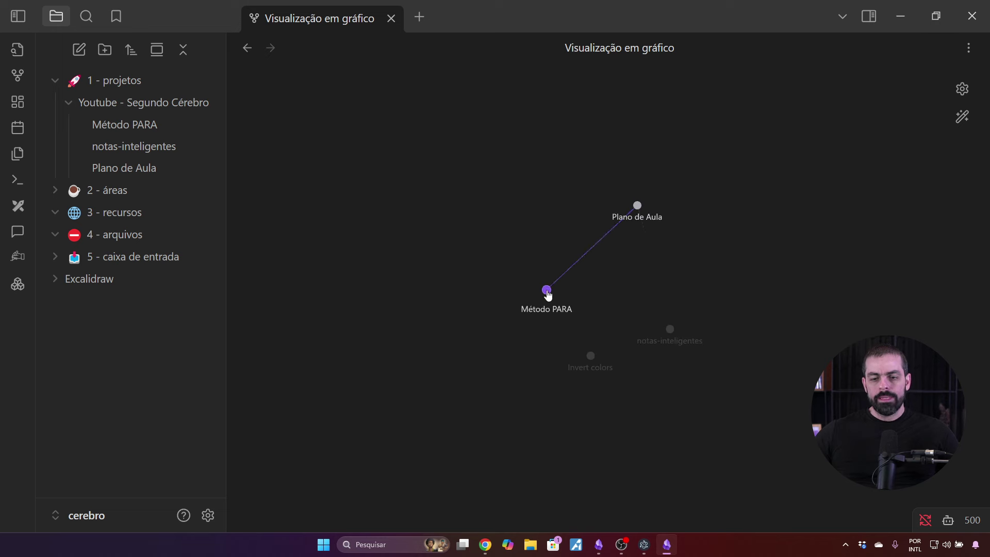
{"action": "left_click_drag", "start_coordinate": [673, 343], "coordinate": [675, 305]}
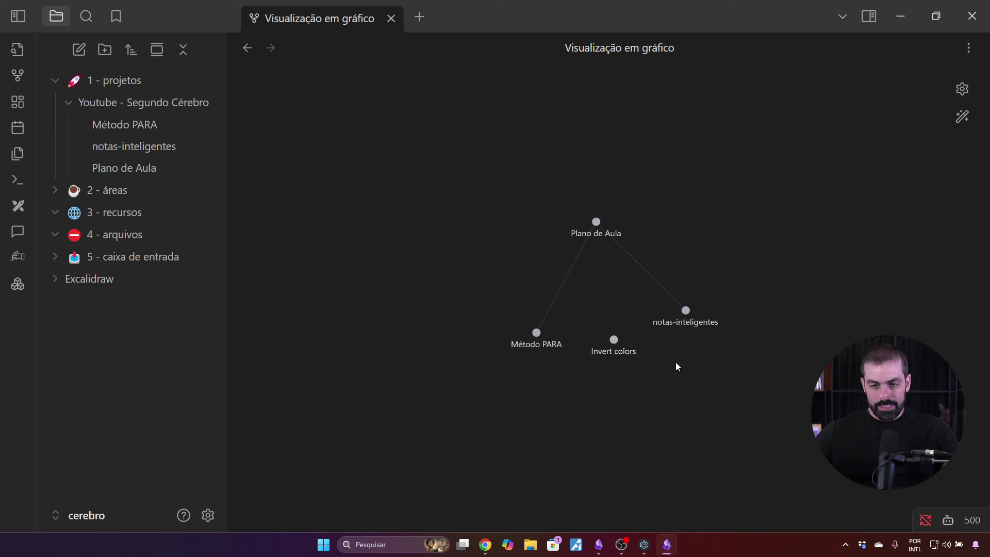
Reopen the notas-inteligentes drawing, collapse the Youtube - Segundo Cérebro folder, and delete the "Teste" rectangle from the canvas
{"action": "left_click", "coordinate": [165, 146]}
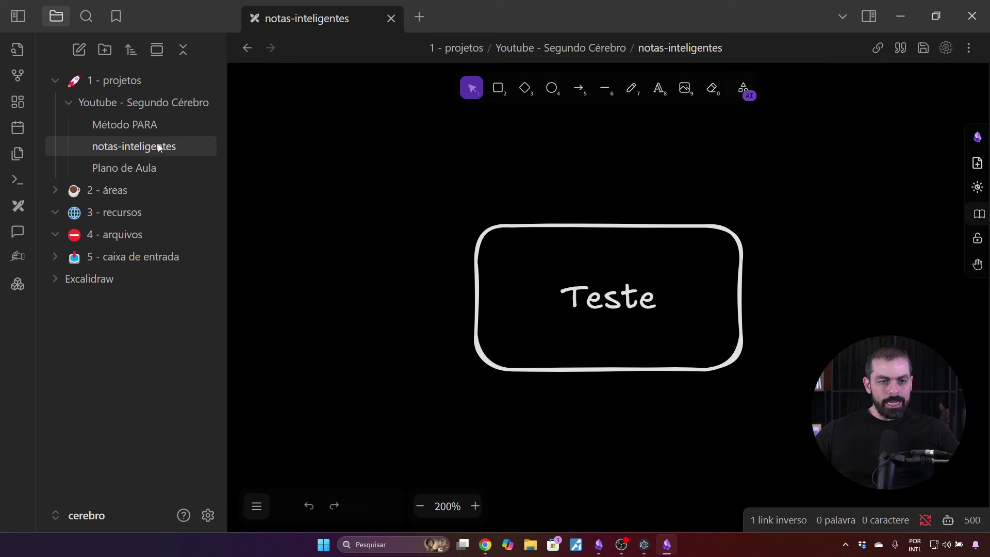
{"action": "left_click", "coordinate": [131, 102]}
{"action": "right_click", "coordinate": [116, 126]}
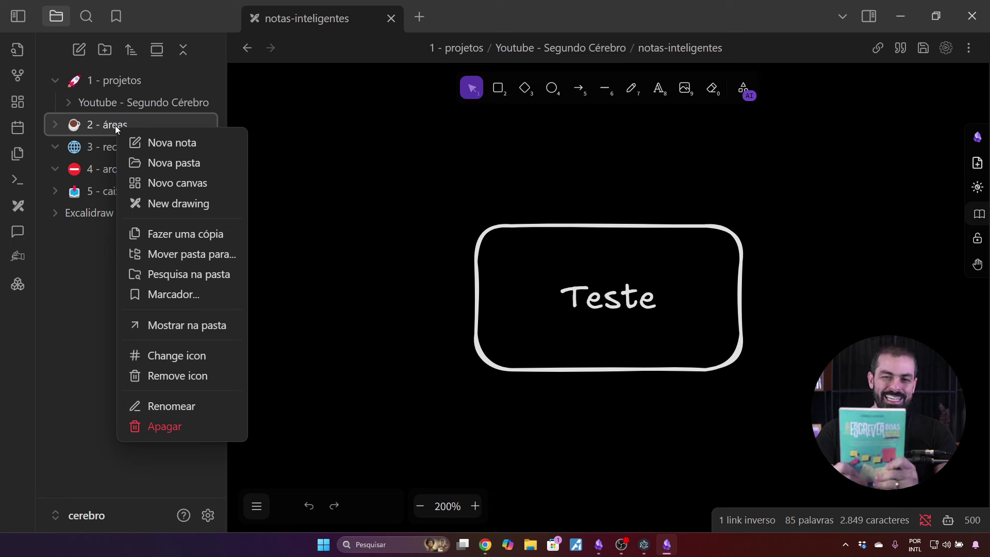
{"action": "left_click", "coordinate": [488, 153]}
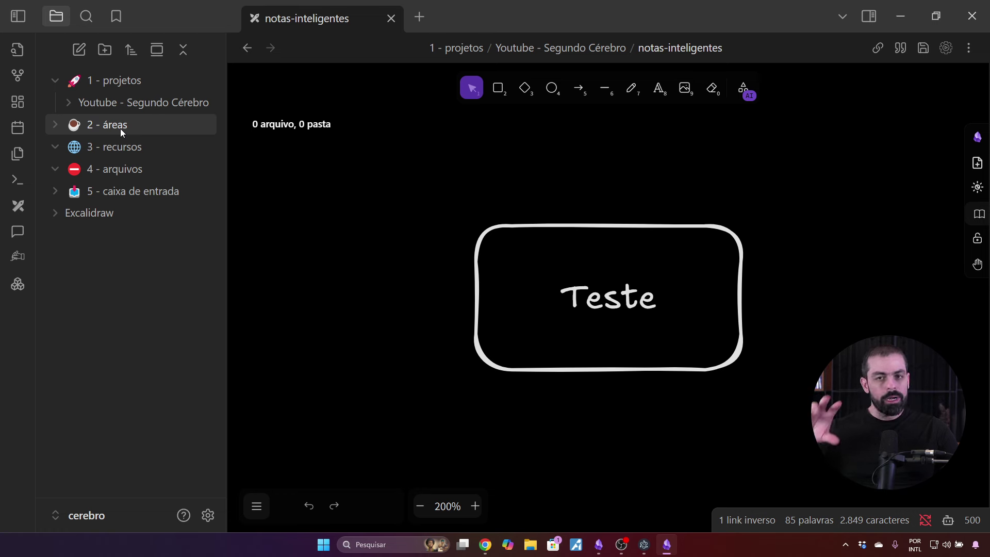
{"action": "left_click", "coordinate": [618, 283]}
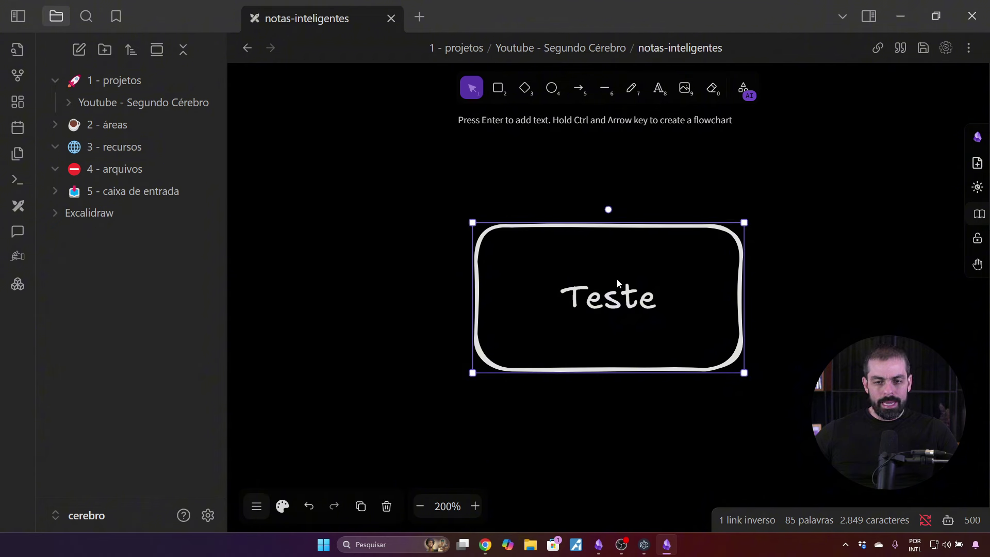
{"action": "key", "text": "Delete"}
{"action": "left_click_drag", "start_coordinate": [615, 295], "coordinate": [503, 203]}
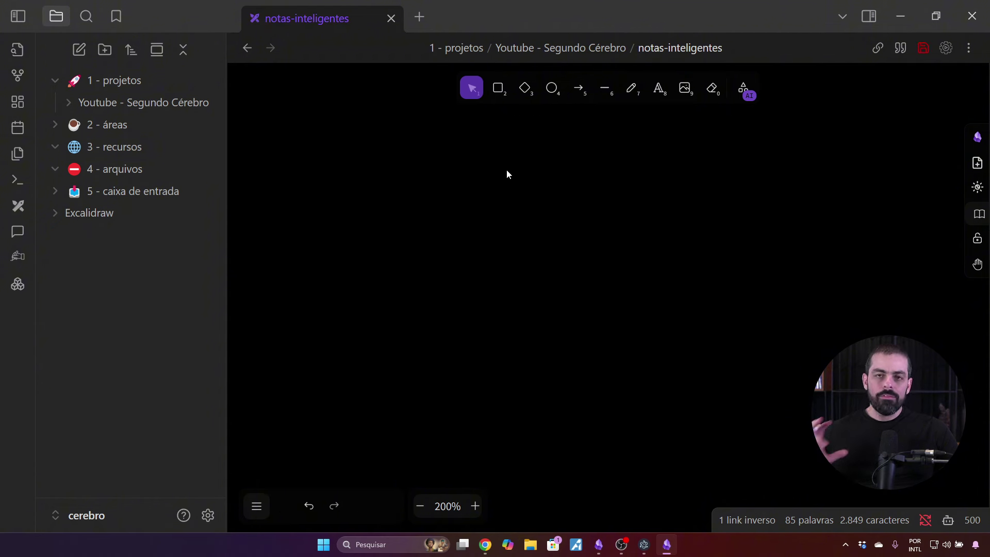
Draw a long vertical line on the empty canvas and a small circle, placing the circle over the line near its upper end
{"action": "left_click", "coordinate": [609, 91]}
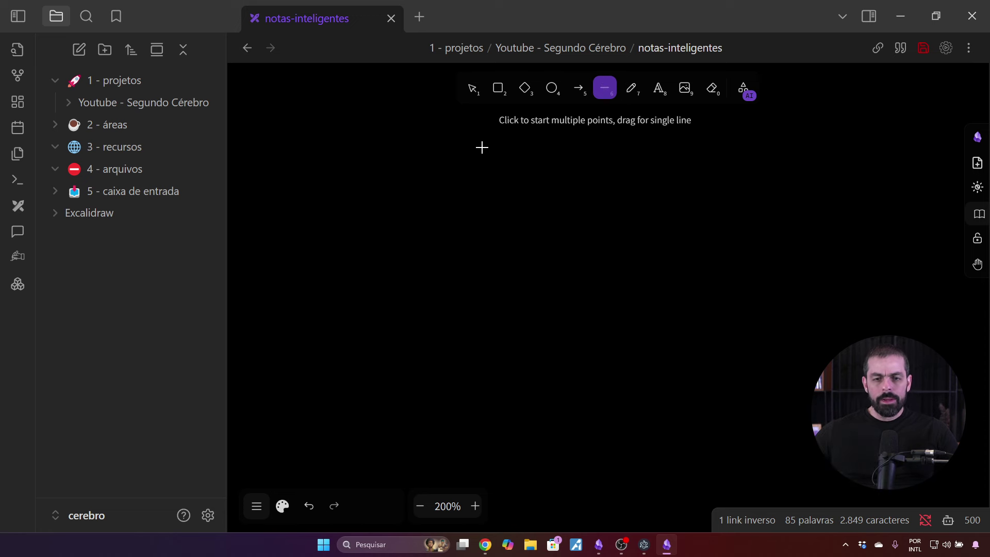
{"action": "left_click_drag", "start_coordinate": [480, 144], "coordinate": [484, 479]}
{"action": "key", "text": "o"}
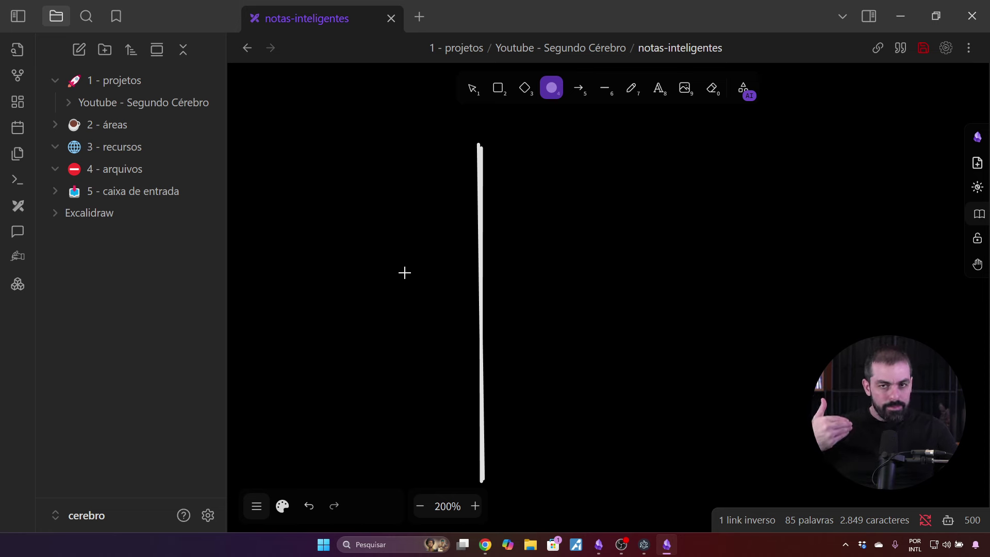
{"action": "mouse_move", "coordinate": [392, 207]}
{"action": "left_mouse_down"}
{"action": "mouse_move", "coordinate": [418, 235]}
{"action": "mouse_move", "coordinate": [488, 193]}
{"action": "left_mouse_up"}
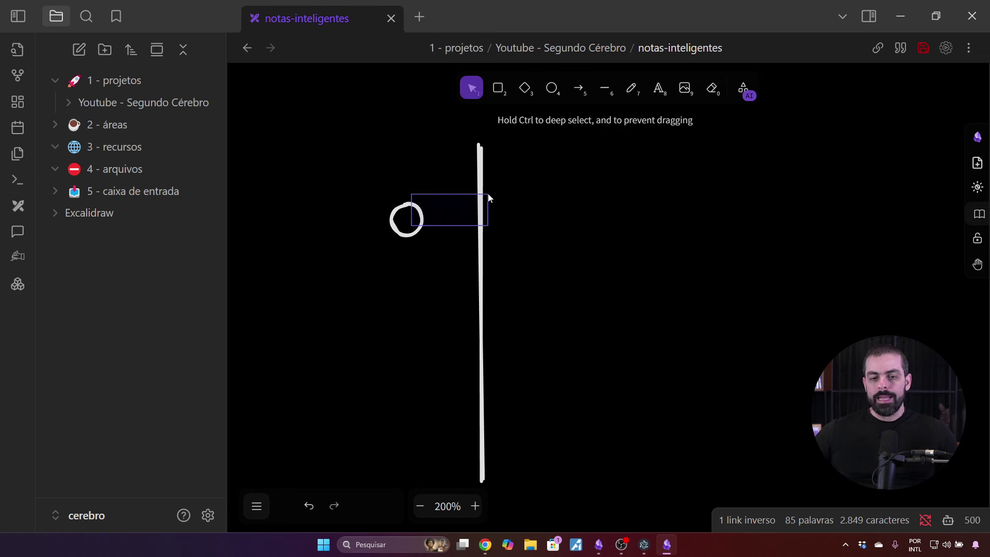
{"action": "left_click", "coordinate": [400, 214]}
{"action": "left_click_drag", "start_coordinate": [398, 213], "coordinate": [471, 178]}
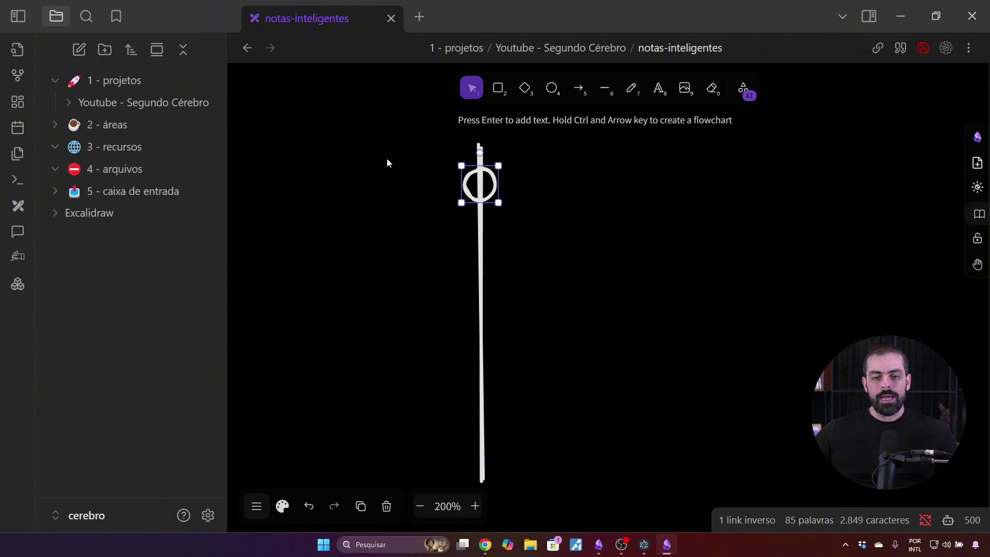
Fill the circle near the upper end of the vertical line with the dark red background color
{"action": "left_click", "coordinate": [283, 506]}
{"action": "left_click", "coordinate": [380, 194]}
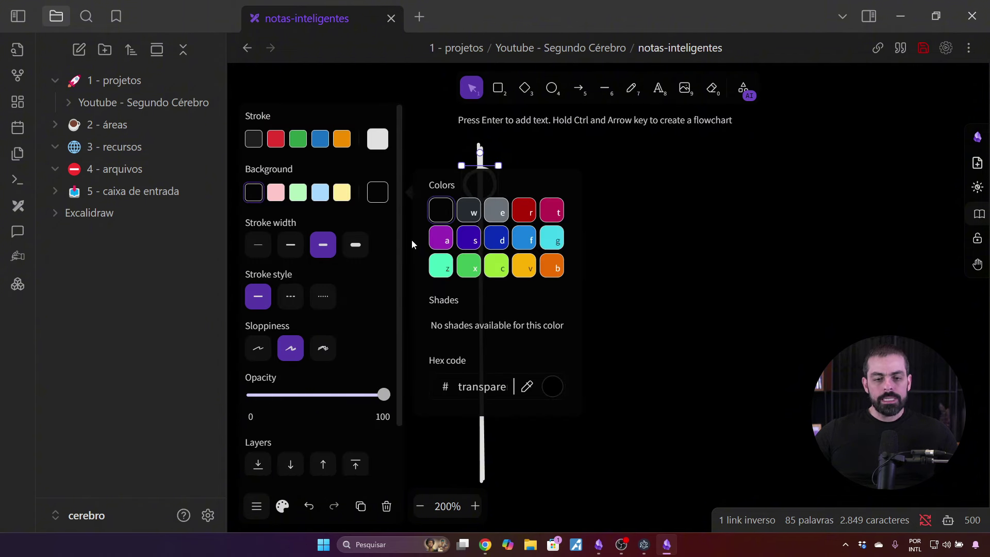
{"action": "left_click", "coordinate": [524, 210]}
{"action": "left_click", "coordinate": [675, 261]}
Place four copies of the red circle down the vertical line, overlapping two of them, and align them with the line
{"action": "left_click", "coordinate": [487, 192]}
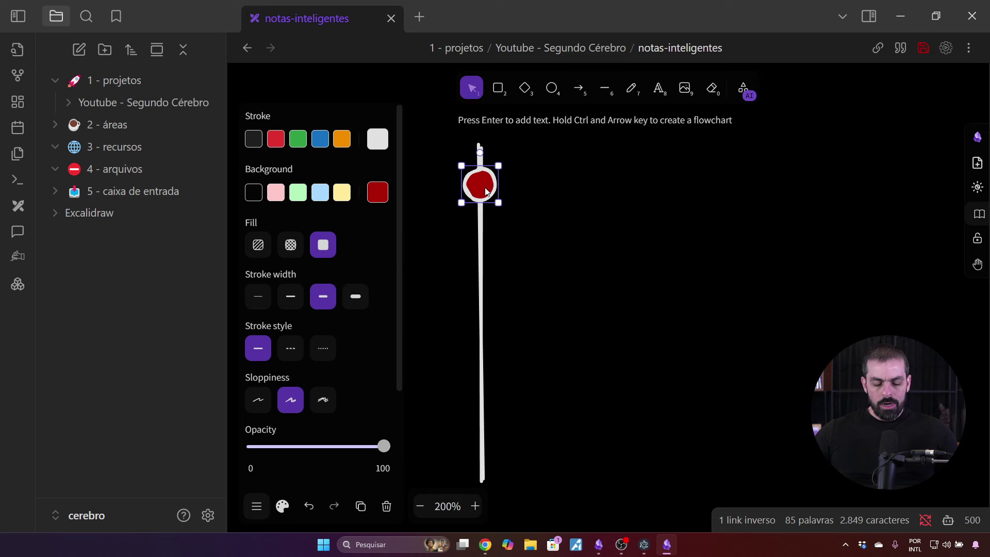
{"action": "left_click_drag", "start_coordinate": [487, 192], "coordinate": [484, 450]}
{"action": "left_click", "coordinate": [543, 423]}
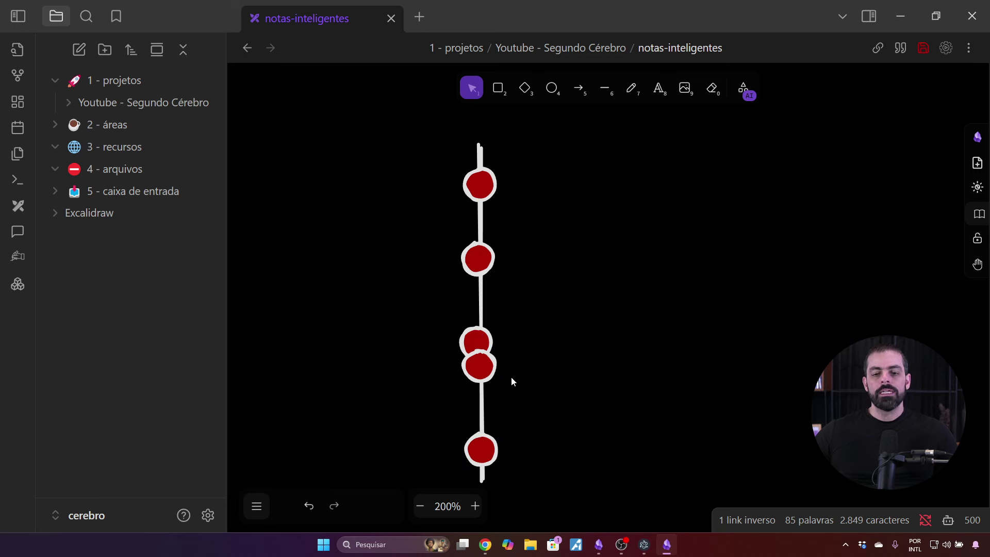
{"action": "left_click", "coordinate": [475, 366]}
{"action": "left_click_drag", "start_coordinate": [473, 366], "coordinate": [475, 366]}
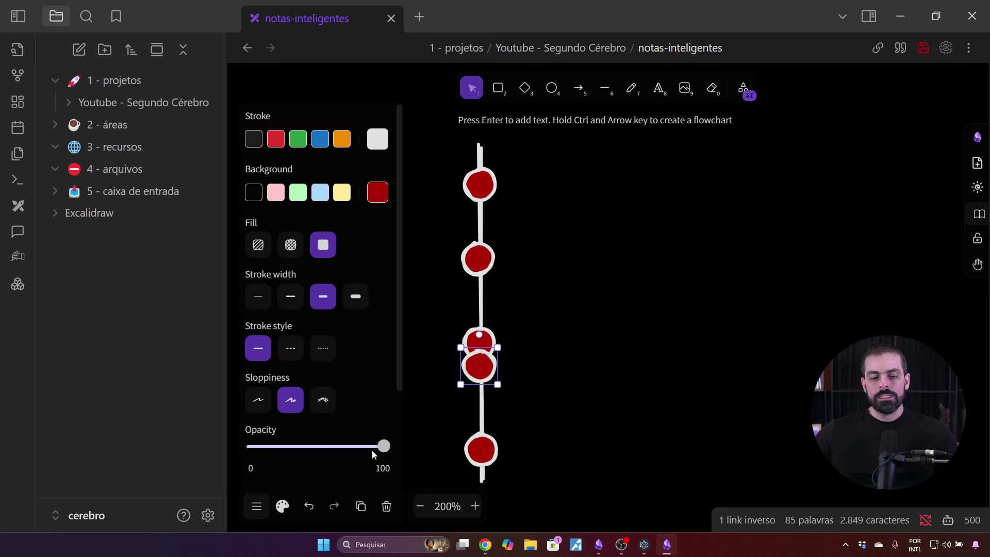
{"action": "left_click", "coordinate": [283, 506]}
{"action": "left_click", "coordinate": [315, 433]}
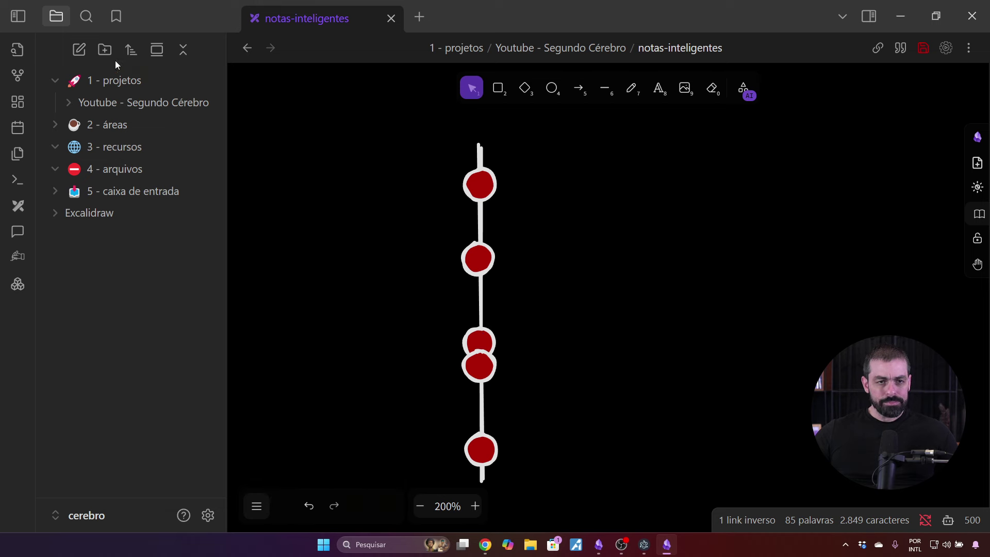
Hide the file sidebar and shift the second circle from the top so it sits centered on the vertical line
{"action": "left_click", "coordinate": [18, 16]}
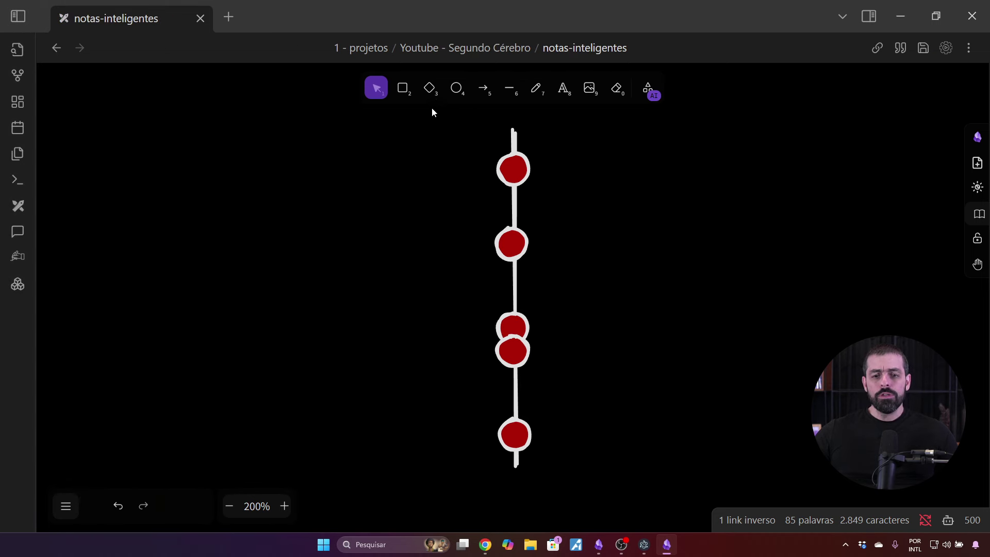
{"action": "left_click_drag", "start_coordinate": [432, 110], "coordinate": [611, 470]}
{"action": "left_click_drag", "start_coordinate": [586, 433], "coordinate": [484, 430]}
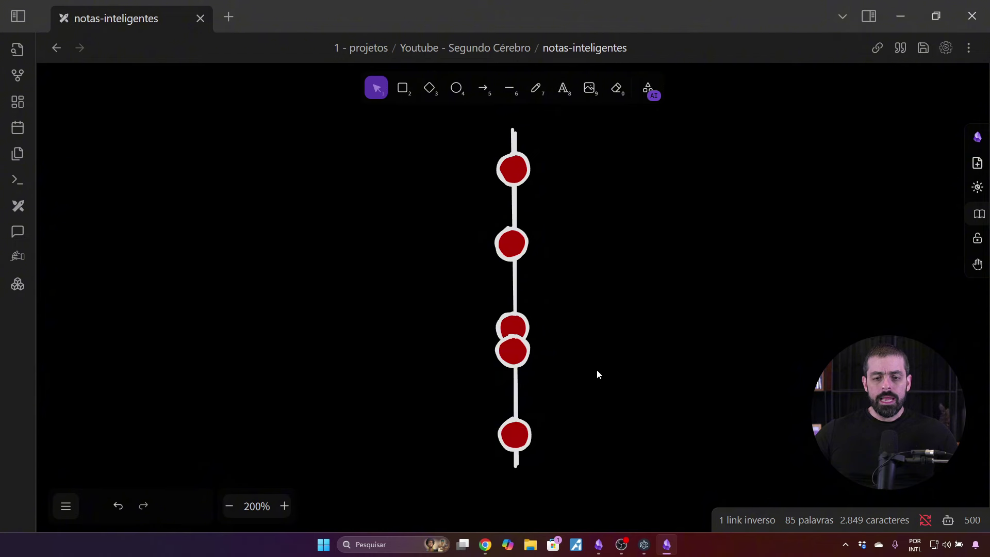
{"action": "left_click_drag", "start_coordinate": [642, 302], "coordinate": [432, 290]}
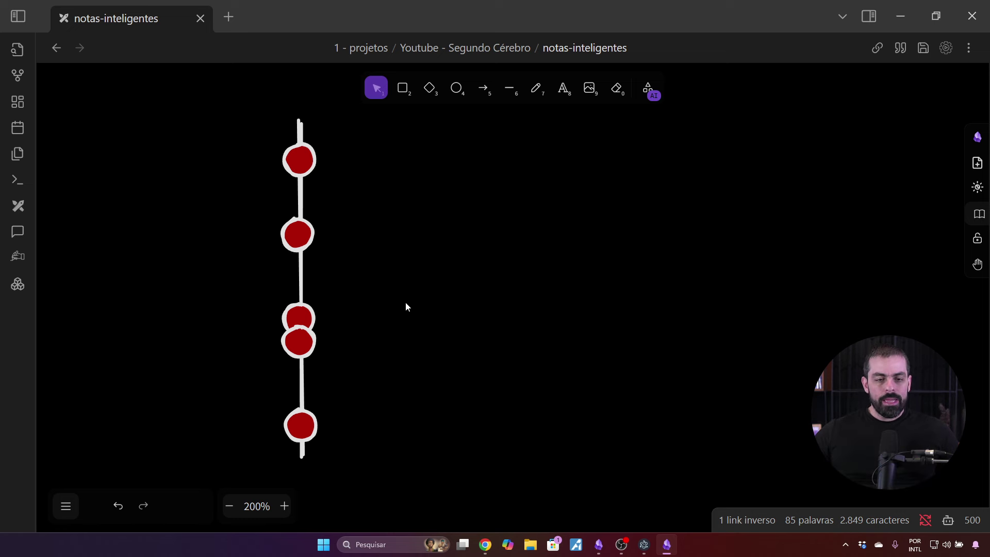
{"action": "left_click", "coordinate": [305, 434]}
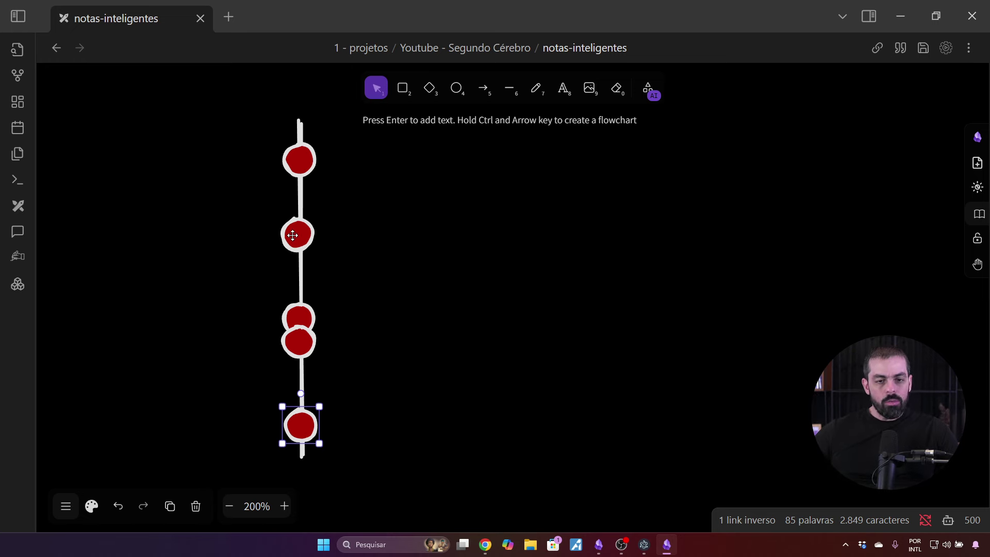
{"action": "left_click_drag", "start_coordinate": [293, 235], "coordinate": [296, 235]}
{"action": "left_click", "coordinate": [404, 248]}
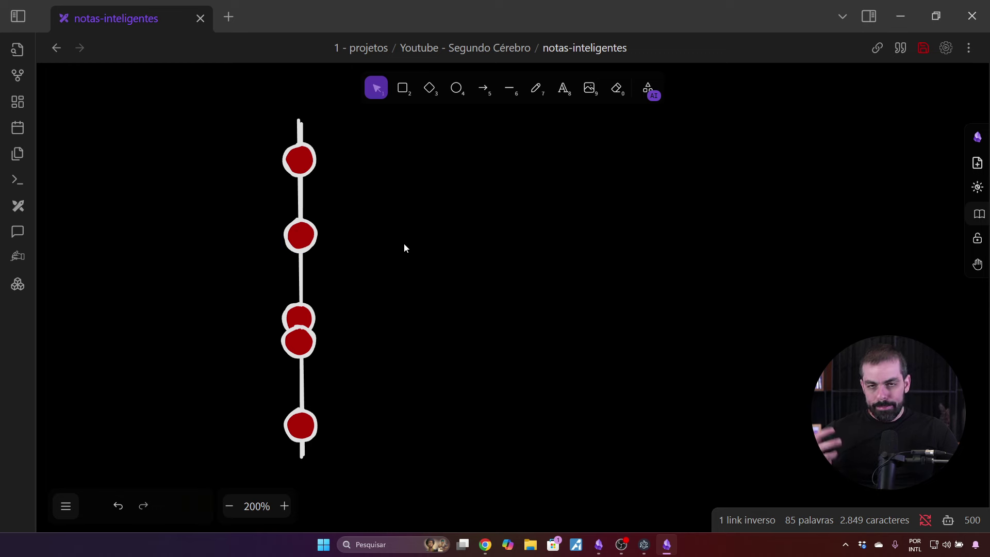
Place a copy of the second red circle in the empty area to the right of the vertical line
{"action": "left_click", "coordinate": [302, 238]}
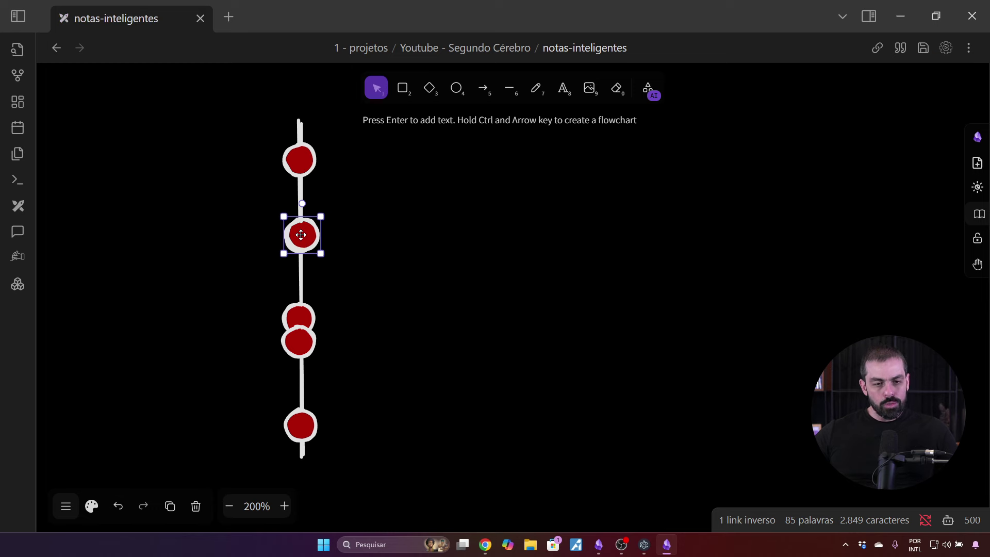
{"action": "left_click_drag", "start_coordinate": [303, 236], "coordinate": [528, 217]}
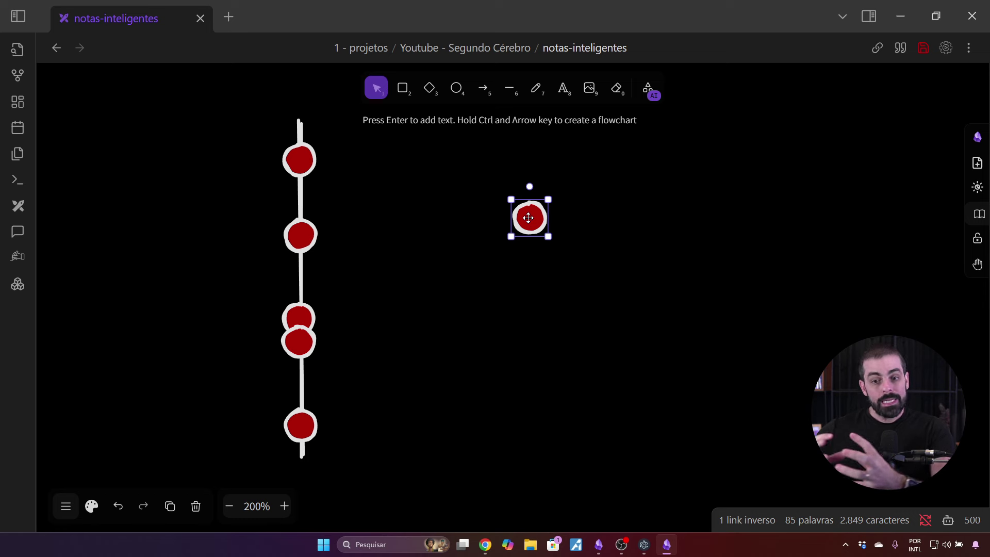
{"action": "left_click_drag", "start_coordinate": [526, 219], "coordinate": [540, 212]}
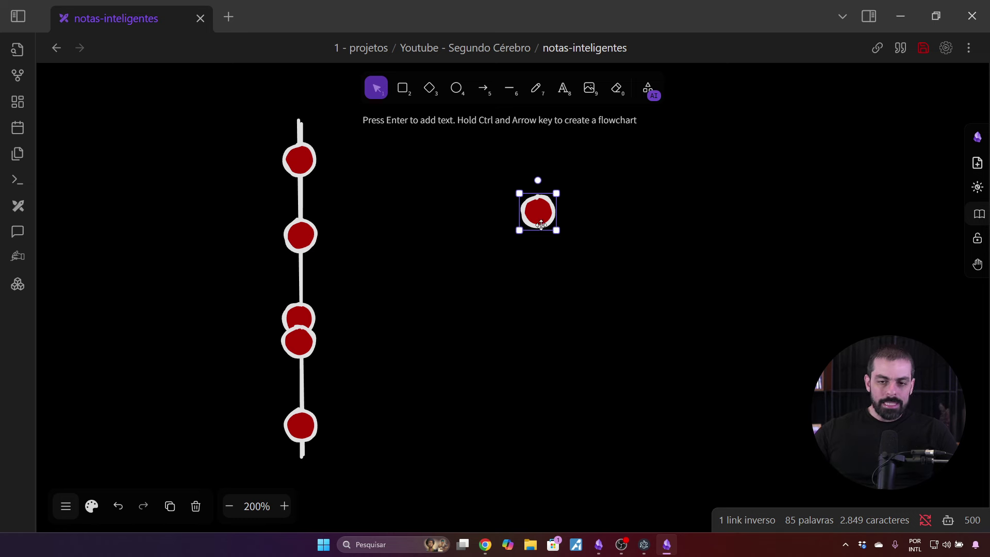
{"action": "left_click", "coordinate": [537, 248]}
{"action": "left_click", "coordinate": [533, 219]}
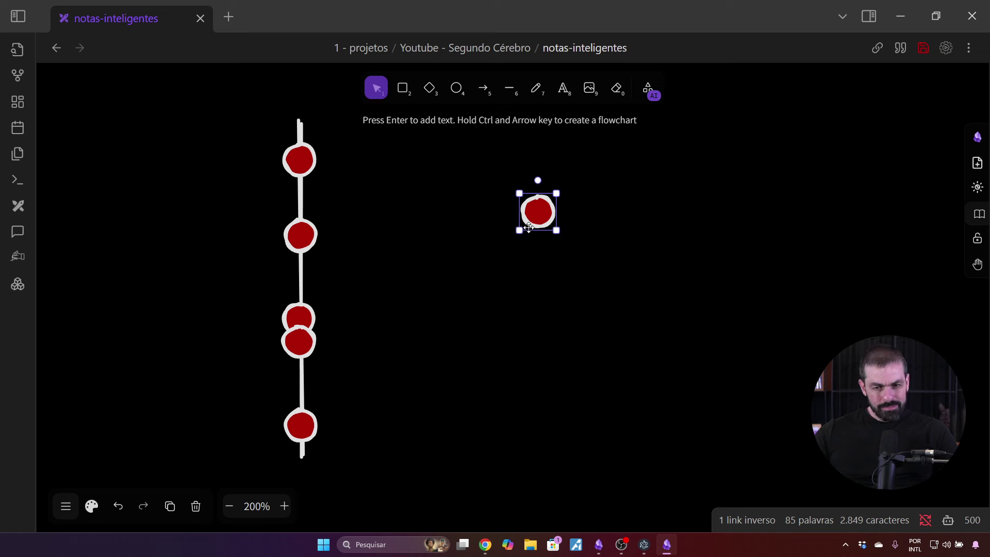
{"action": "left_click", "coordinate": [530, 248]}
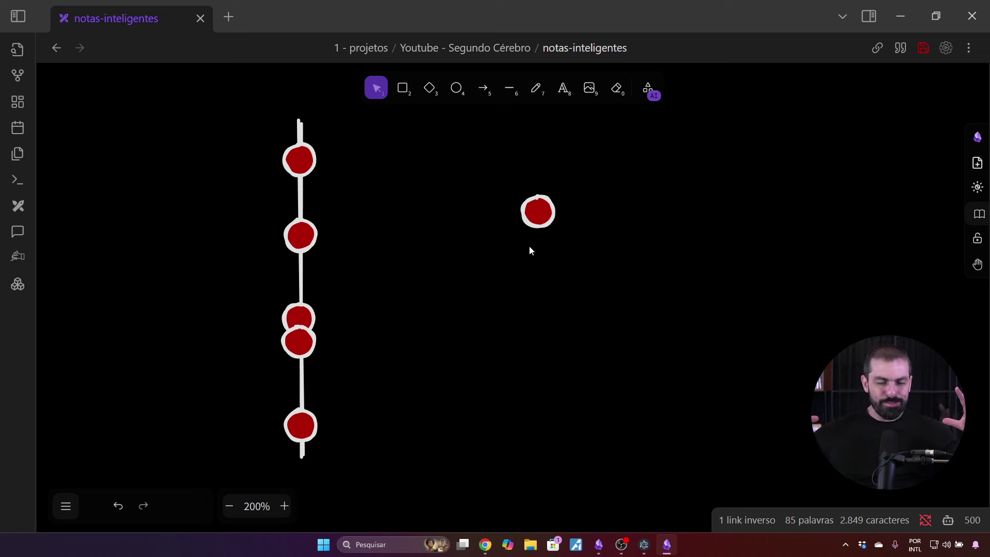
Draw a straight line from the isolated red circle outward, rising slightly to the right
{"action": "left_click", "coordinate": [546, 202]}
{"action": "left_click_drag", "start_coordinate": [545, 215], "coordinate": [741, 160]}
{"action": "left_click", "coordinate": [589, 215]}
{"action": "key", "text": "6"}
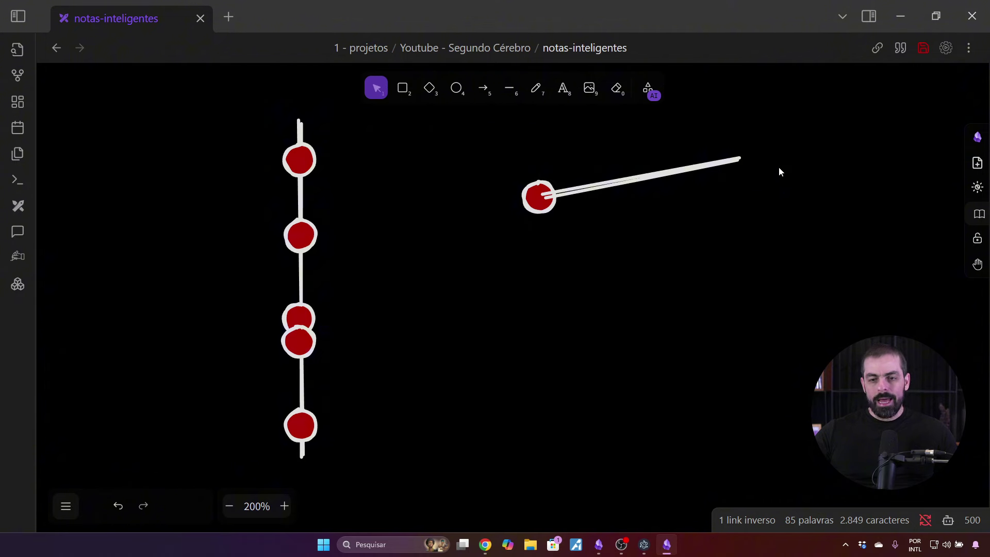
Add the text "Zettelkasten" above and to the right of the isolated circle's line
{"action": "scroll", "coordinate": [779, 166], "scroll_direction": "down", "scroll_amount": 4}
{"action": "left_click_drag", "start_coordinate": [787, 172], "coordinate": [509, 203]}
{"action": "scroll", "coordinate": [509, 203], "scroll_direction": "down", "scroll_amount": 1}
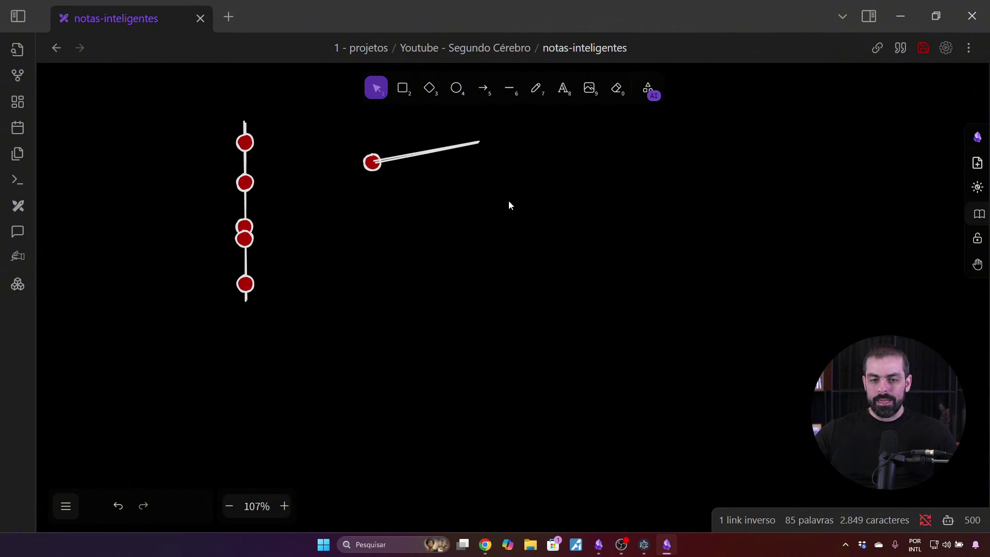
{"action": "scroll", "coordinate": [509, 203], "scroll_direction": "up", "scroll_amount": 2}
{"action": "scroll", "coordinate": [508, 204], "scroll_direction": "down", "scroll_amount": 1}
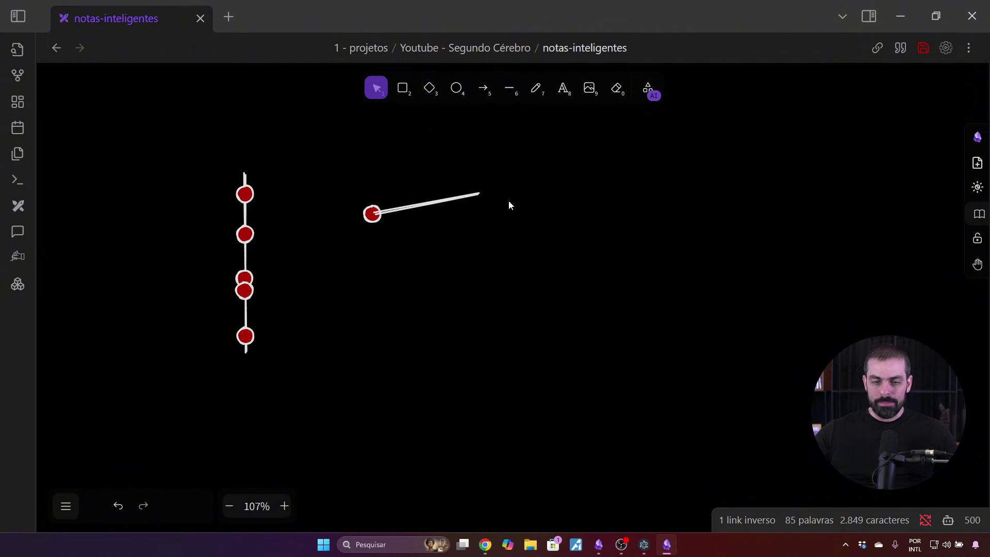
{"action": "double_click", "coordinate": [612, 132]}
{"action": "type", "text": "zettel"}
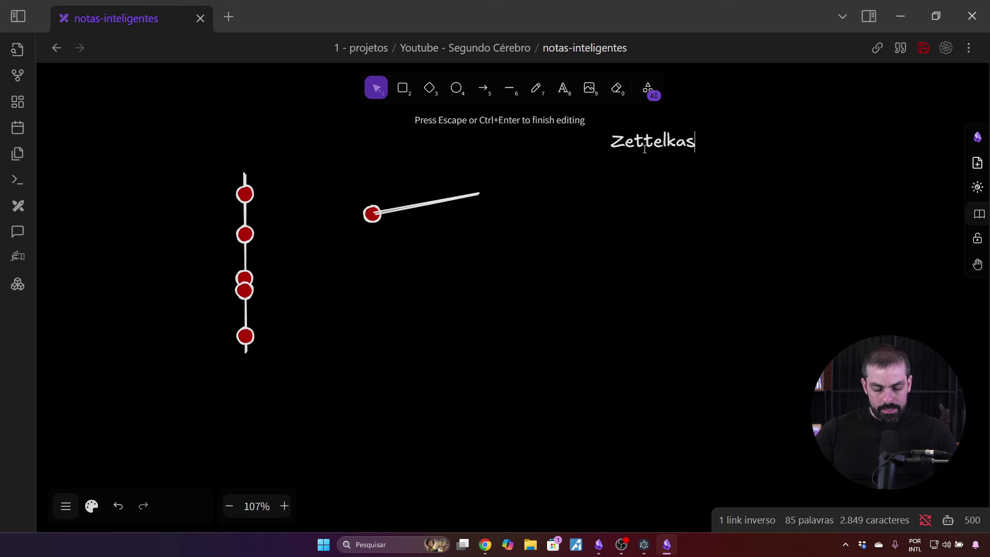
{"action": "left_click", "coordinate": [663, 168]}
{"action": "left_click_drag", "start_coordinate": [690, 144], "coordinate": [698, 125]}
{"action": "left_click", "coordinate": [738, 150]}
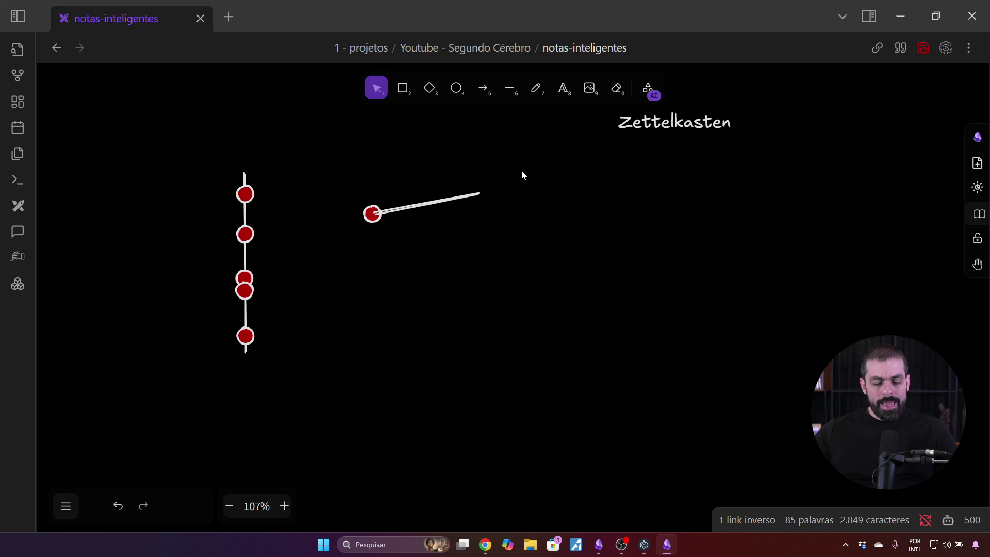
Draw a wide rounded rectangle at the end of the circle's line, below the Zettelkasten text, and make its background transparent
{"action": "key", "text": "r"}
{"action": "mouse_move", "coordinate": [490, 161]}
{"action": "left_mouse_down"}
{"action": "mouse_move", "coordinate": [491, 172]}
{"action": "mouse_move", "coordinate": [704, 280]}
{"action": "mouse_move", "coordinate": [737, 286]}
{"action": "left_mouse_up"}
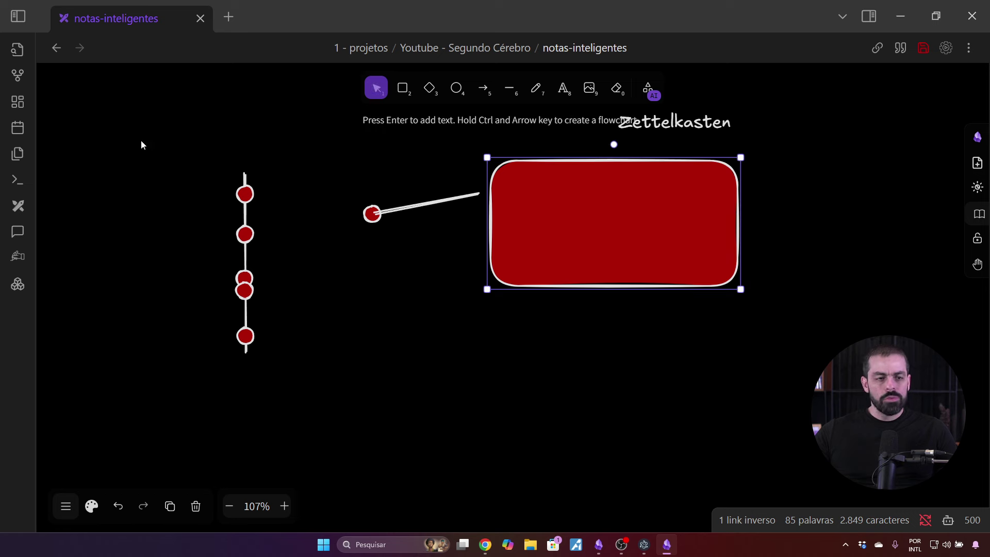
{"action": "left_click", "coordinate": [92, 506]}
{"action": "left_click", "coordinate": [187, 192]}
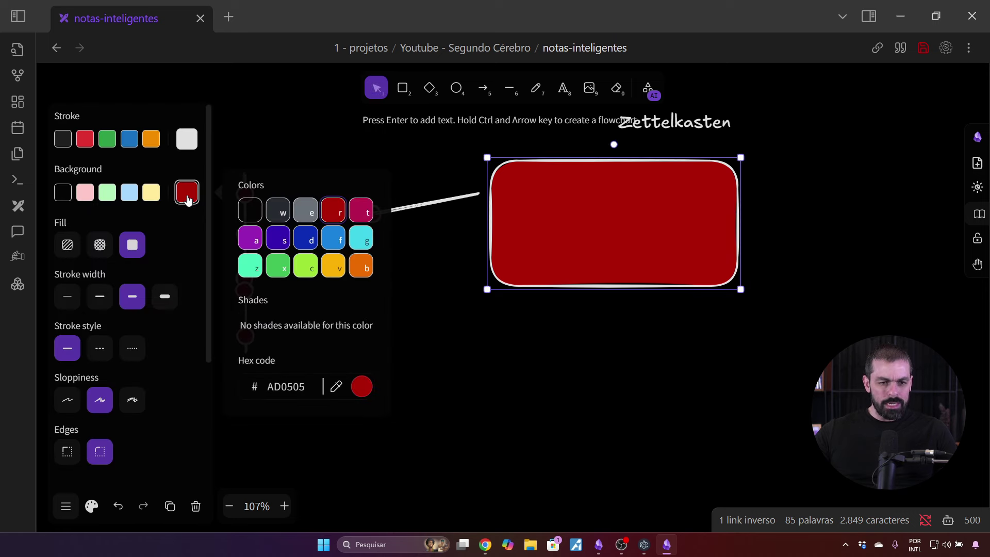
{"action": "left_click", "coordinate": [237, 211]}
{"action": "left_click", "coordinate": [545, 264]}
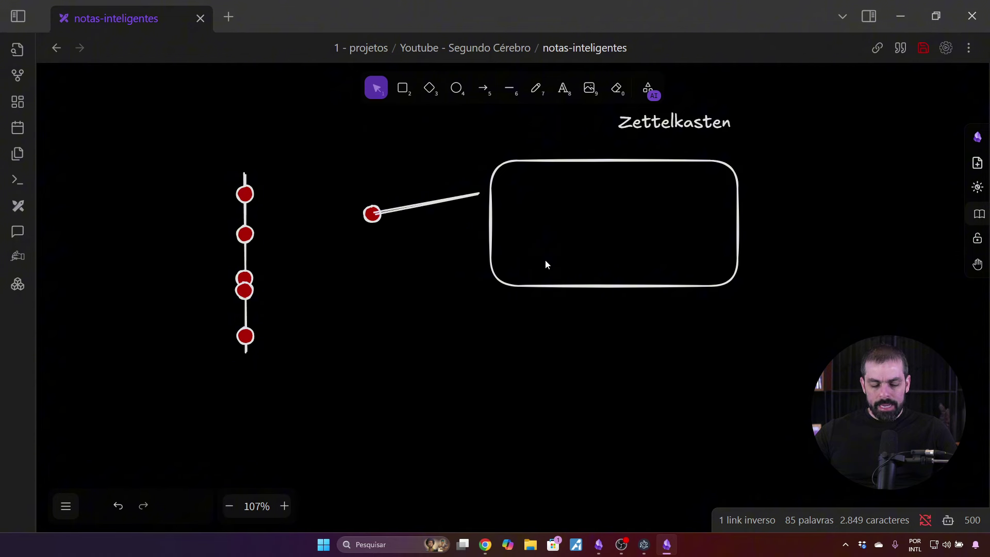
Draw five evenly spaced horizontal lines inside the rounded rectangle to represent written text
{"action": "key", "text": "6"}
{"action": "left_click_drag", "start_coordinate": [503, 183], "coordinate": [629, 266]}
{"action": "left_click", "coordinate": [432, 223]}
Move the isolated circle, its connecting line and the lined rectangle together farther right and slightly up
{"action": "left_click_drag", "start_coordinate": [311, 133], "coordinate": [712, 341]}
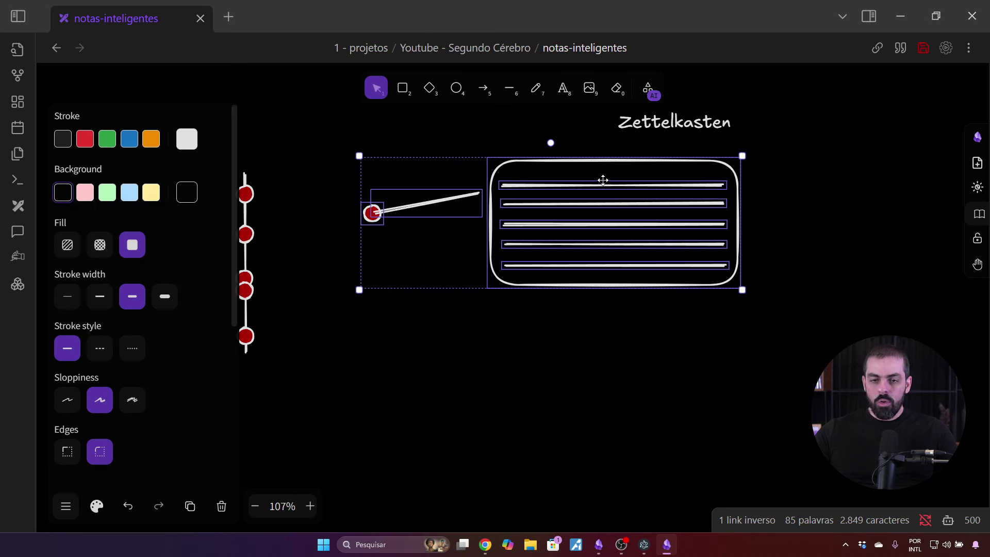
{"action": "left_click_drag", "start_coordinate": [602, 177], "coordinate": [811, 159]}
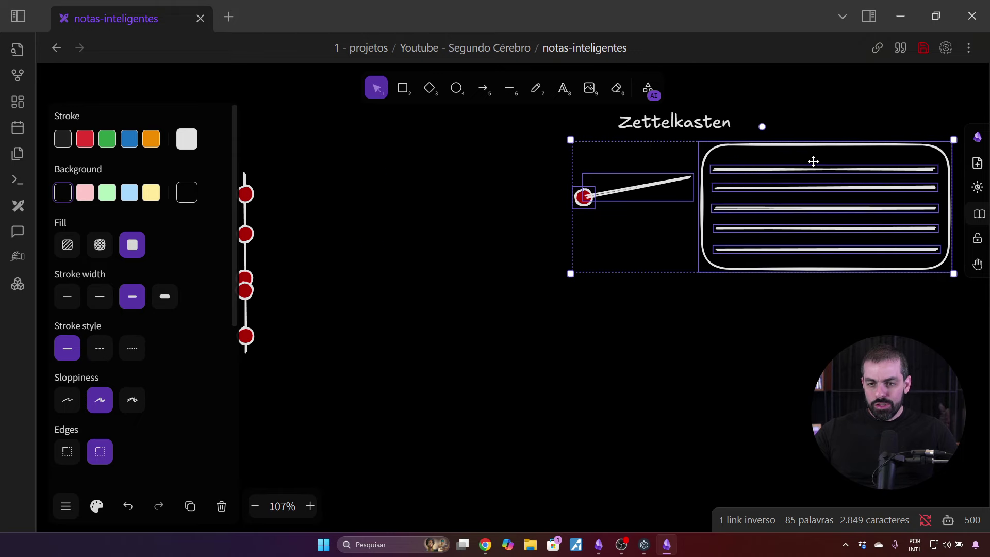
{"action": "left_click", "coordinate": [692, 286]}
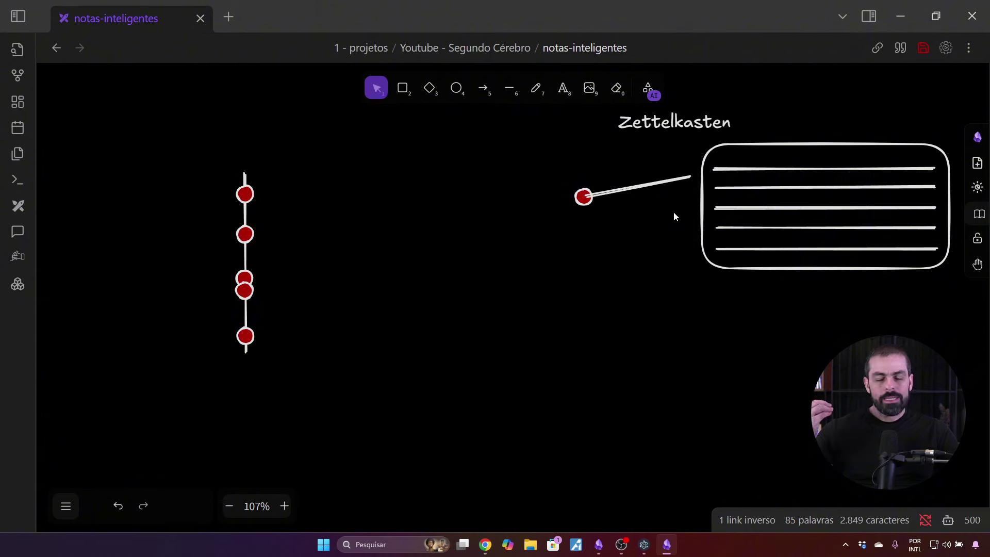
Scatter seven copies of the red circle in the space between the vertical line and the circle attached to the rectangle
{"action": "left_click", "coordinate": [581, 198]}
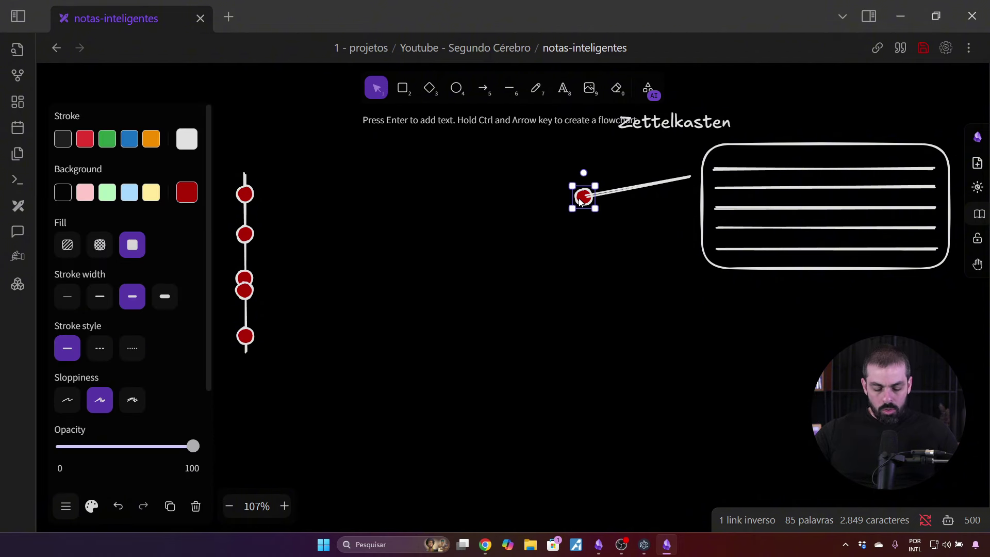
{"action": "left_click_drag", "start_coordinate": [580, 201], "coordinate": [434, 177]}
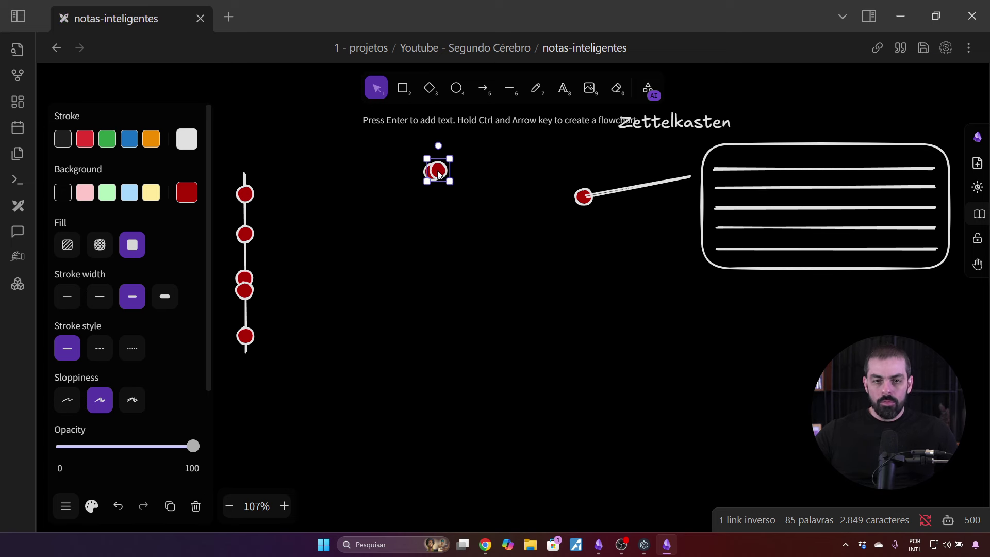
{"action": "left_click_drag", "start_coordinate": [438, 170], "coordinate": [384, 220]}
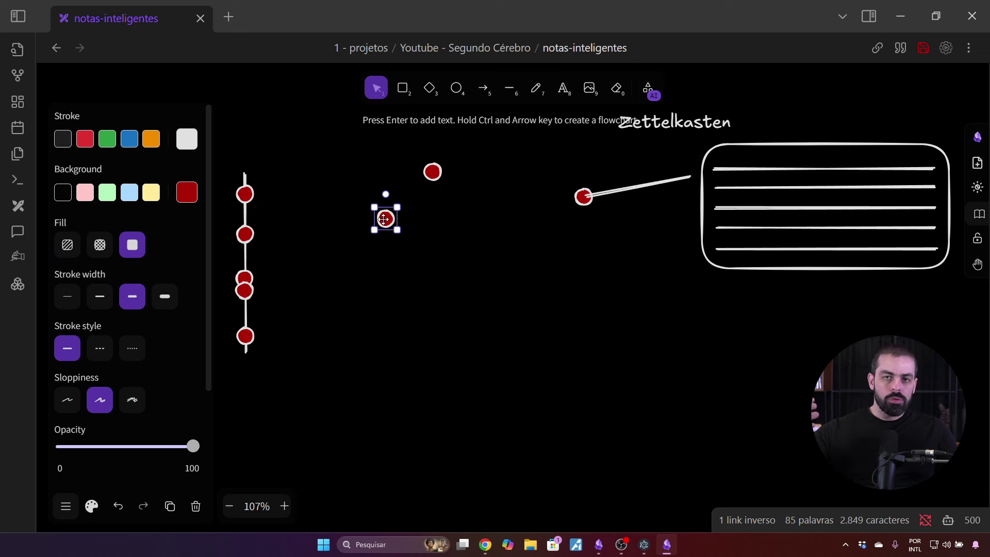
{"action": "left_click_drag", "start_coordinate": [384, 219], "coordinate": [460, 216]}
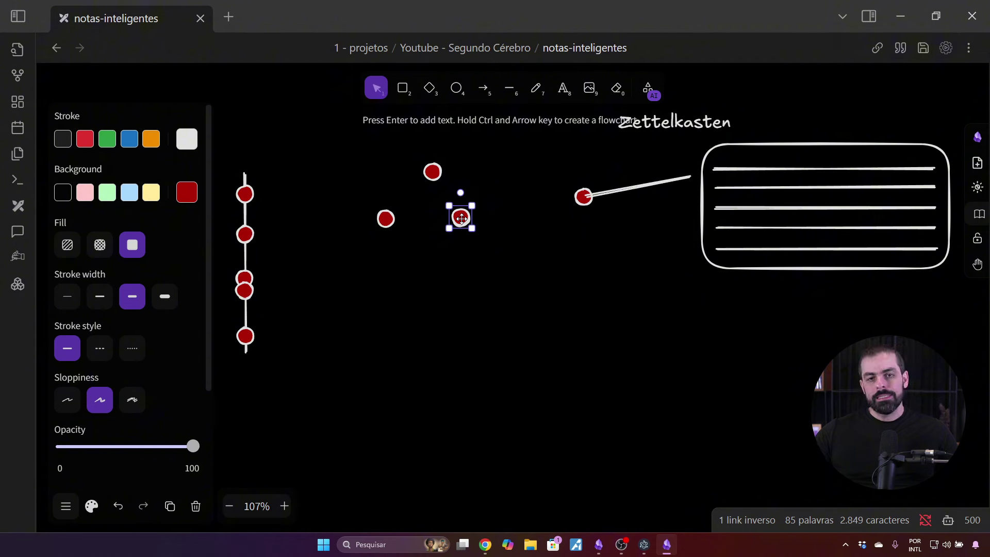
{"action": "left_click_drag", "start_coordinate": [461, 218], "coordinate": [424, 315]}
{"action": "left_click", "coordinate": [453, 256]}
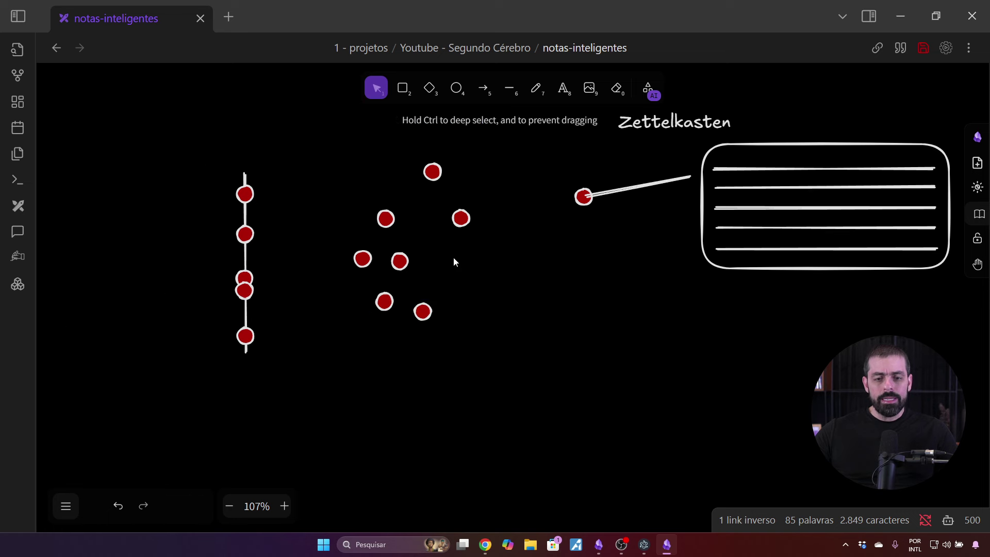
Connect the seven scattered red circles with straight lines to form a branching tree starting from the uppermost circle
{"action": "key", "text": "l"}
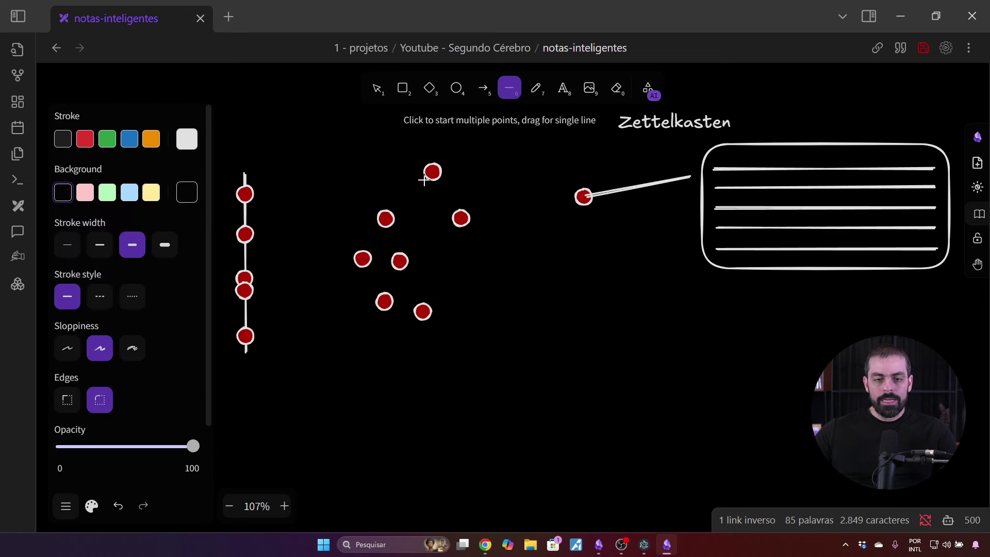
{"action": "left_click_drag", "start_coordinate": [394, 207], "coordinate": [387, 214]}
{"action": "key", "text": "l"}
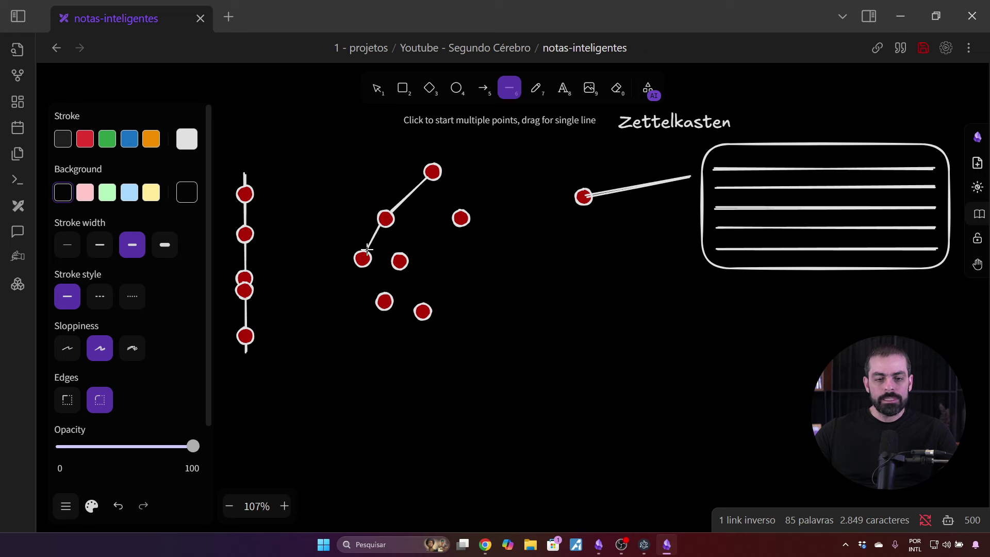
{"action": "left_click_drag", "start_coordinate": [367, 249], "coordinate": [367, 250]}
{"action": "key", "text": "l"}
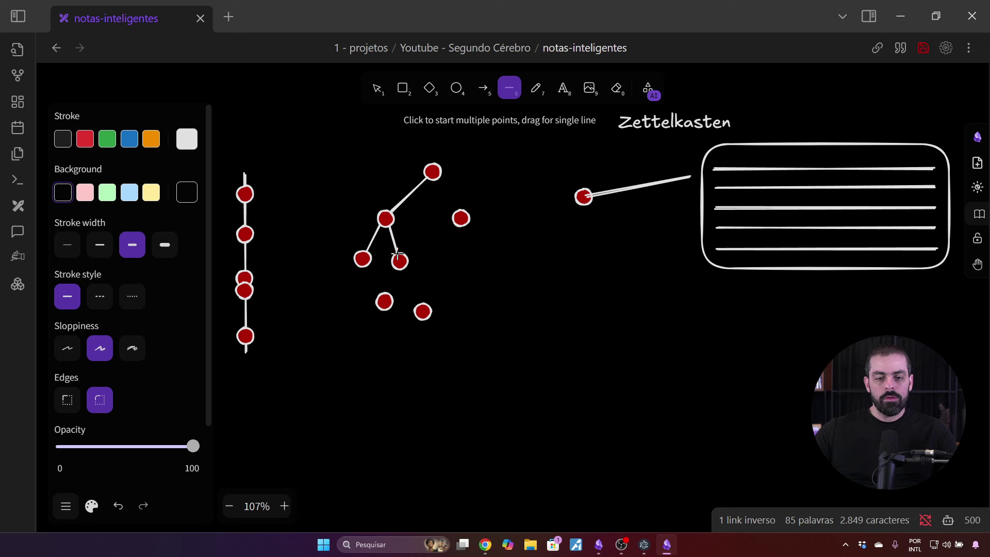
{"action": "left_click_drag", "start_coordinate": [457, 208], "coordinate": [458, 211]}
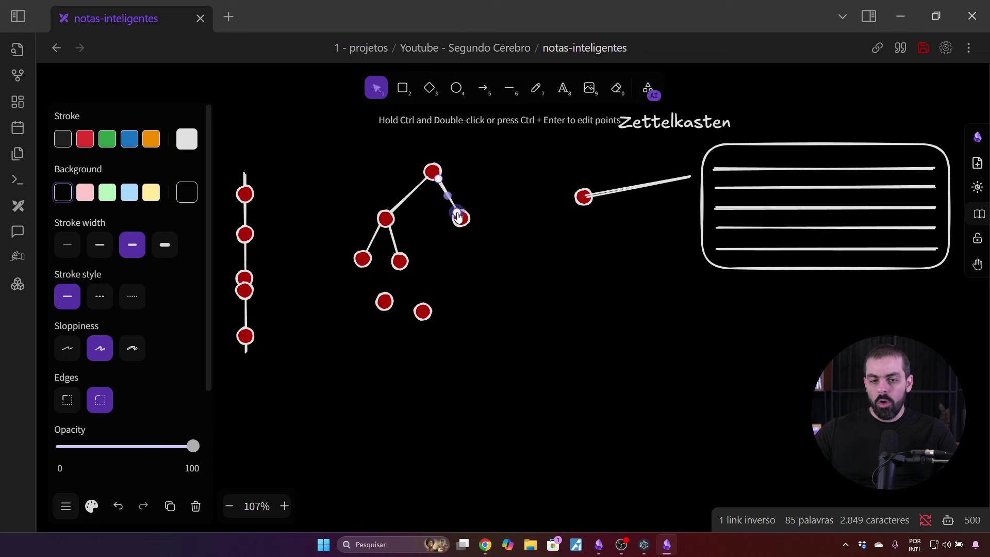
{"action": "key", "text": "l"}
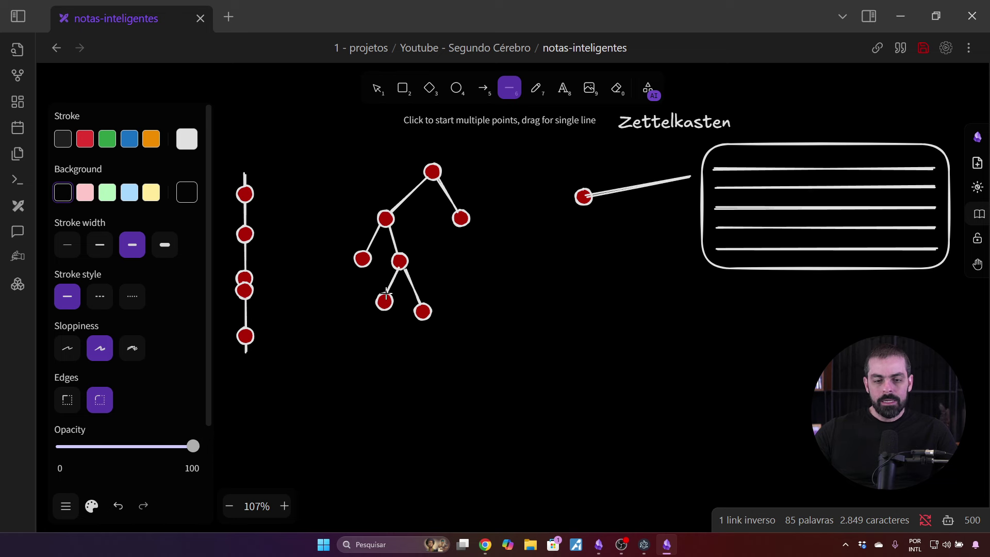
{"action": "left_click_drag", "start_coordinate": [386, 292], "coordinate": [386, 298]}
{"action": "left_click", "coordinate": [479, 275]}
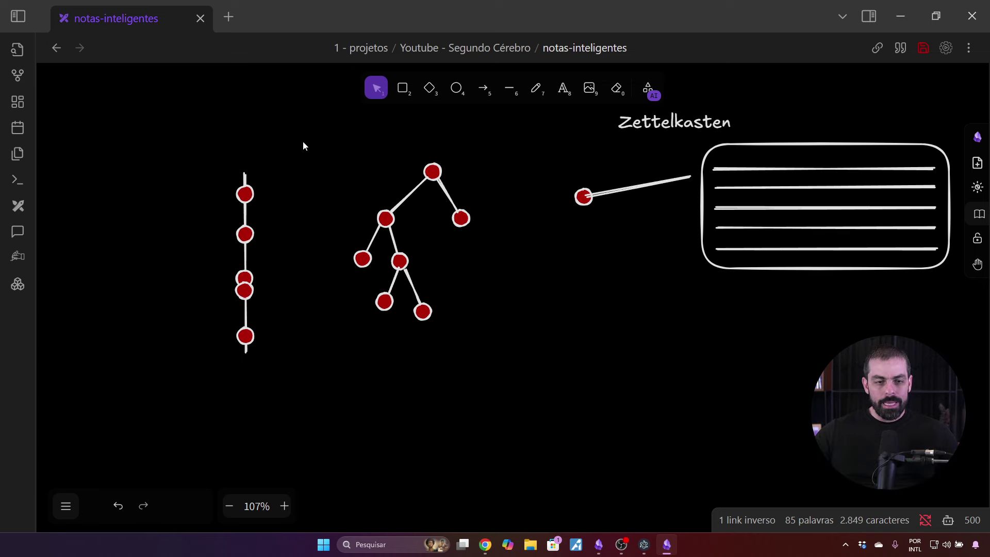
Duplicate the whole circle tree twice, placing one copy below the original and the other to its lower right
{"action": "mouse_move", "coordinate": [303, 145]}
{"action": "left_mouse_down"}
{"action": "mouse_move", "coordinate": [497, 371]}
{"action": "mouse_move", "coordinate": [570, 316]}
{"action": "left_mouse_up"}
{"action": "key", "text": "ctrl+c"}
{"action": "key", "text": "ctrl+v"}
{"action": "left_click_drag", "start_coordinate": [379, 380], "coordinate": [342, 449]}
{"action": "left_click", "coordinate": [478, 411]}
{"action": "scroll", "coordinate": [479, 416], "scroll_direction": "down", "scroll_amount": 1}
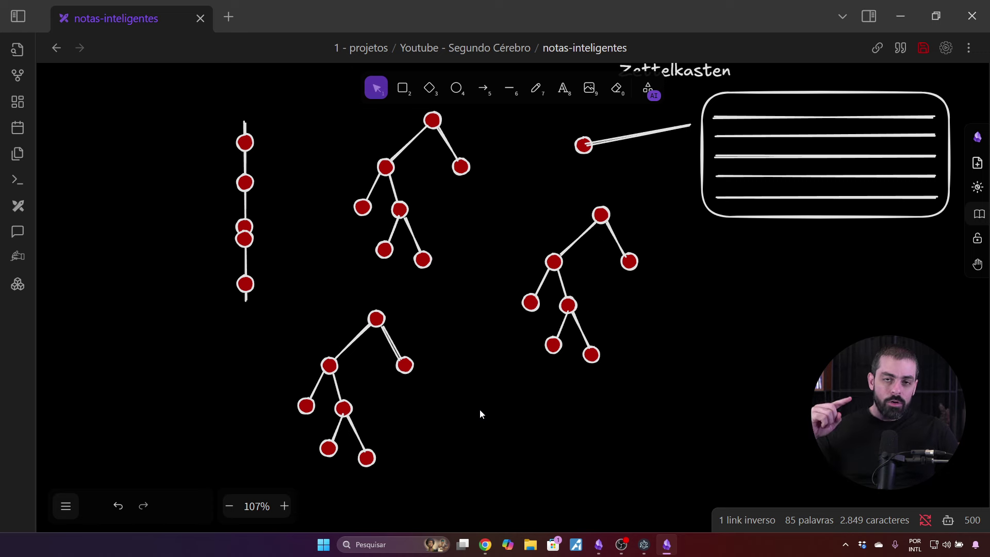
Draw a curved green line joining the right-hand circle of the upper tree to the right-hand circle of the lower tree
{"action": "left_click", "coordinate": [510, 88]}
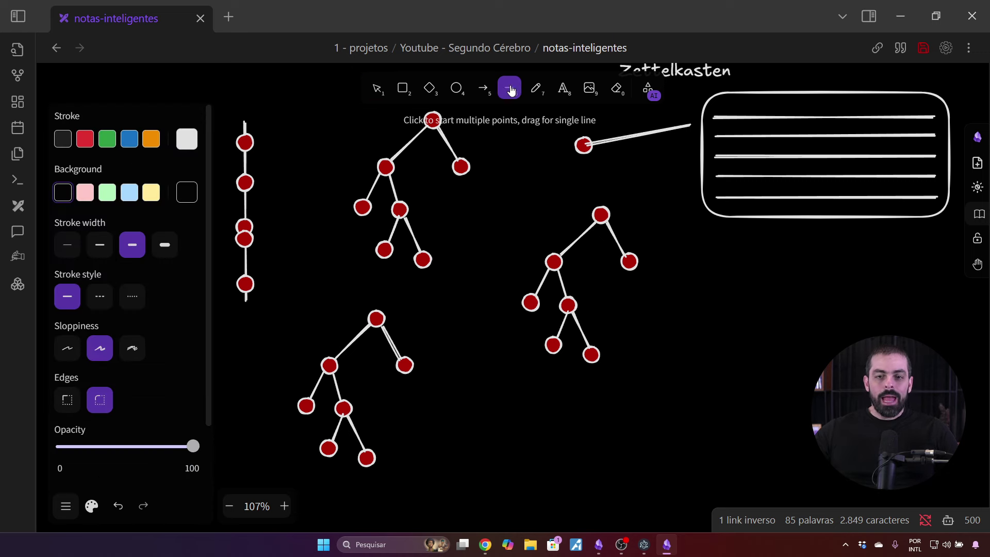
{"action": "left_click", "coordinate": [107, 139]}
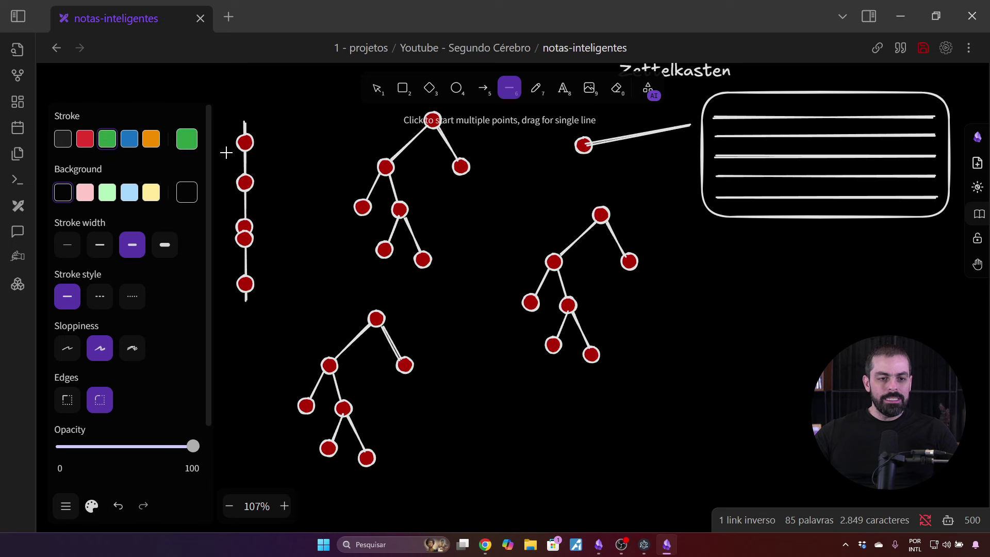
{"action": "left_click", "coordinate": [92, 508]}
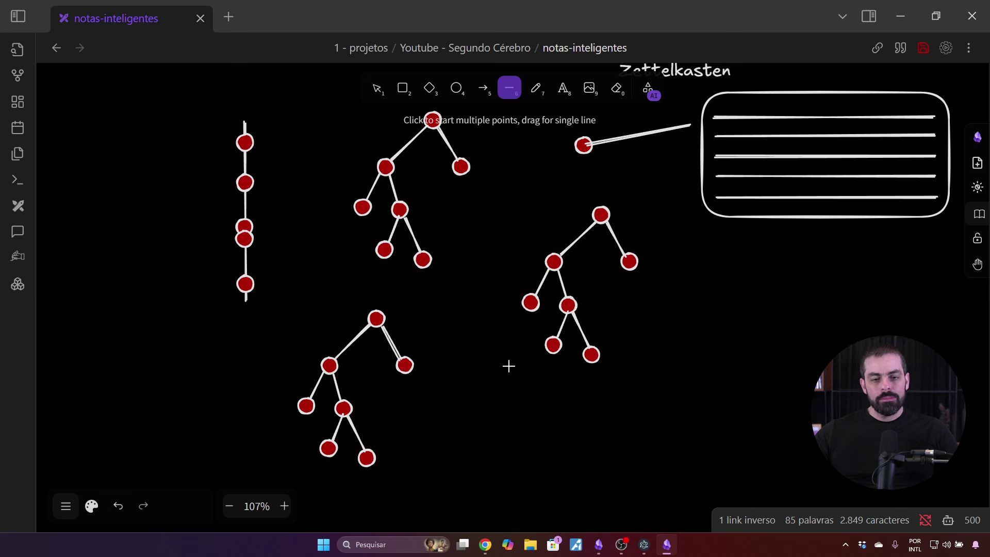
{"action": "left_click", "coordinate": [464, 172]}
{"action": "left_click", "coordinate": [483, 250]}
{"action": "left_click", "coordinate": [411, 364]}
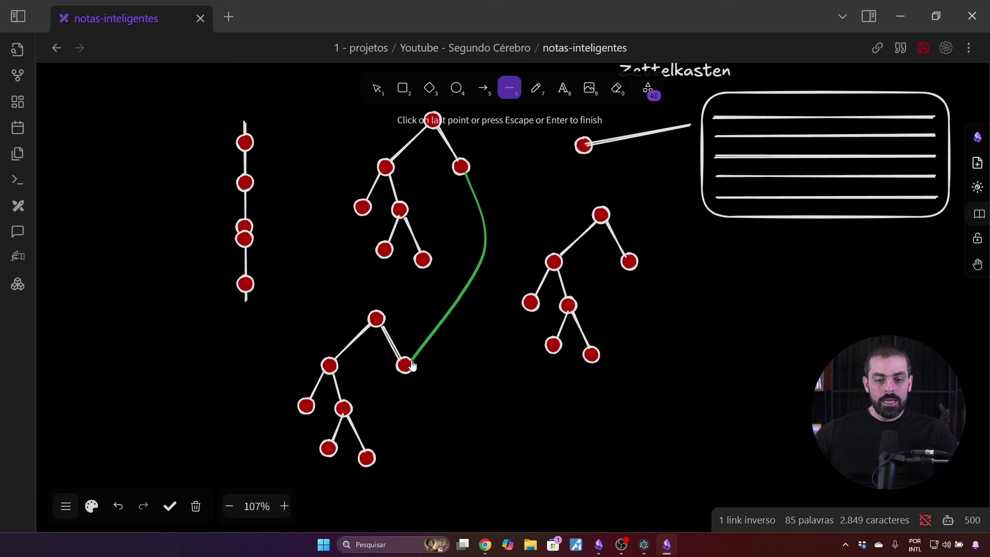
{"action": "left_click", "coordinate": [411, 364]}
{"action": "key", "text": "Escape"}
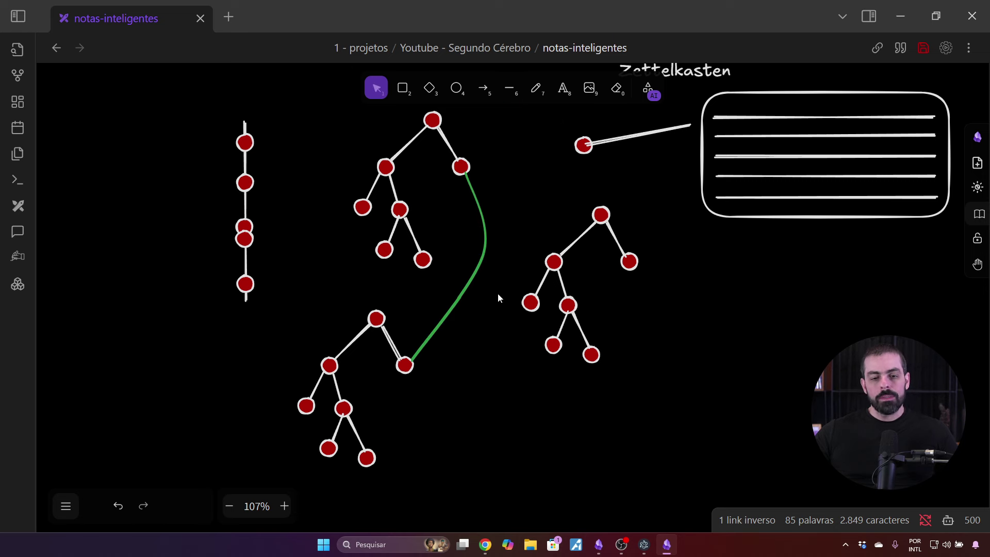
Draw a straight green line from the upper tree's lower branching circle to the left branching circle of the right-hand tree
{"action": "key", "text": "6"}
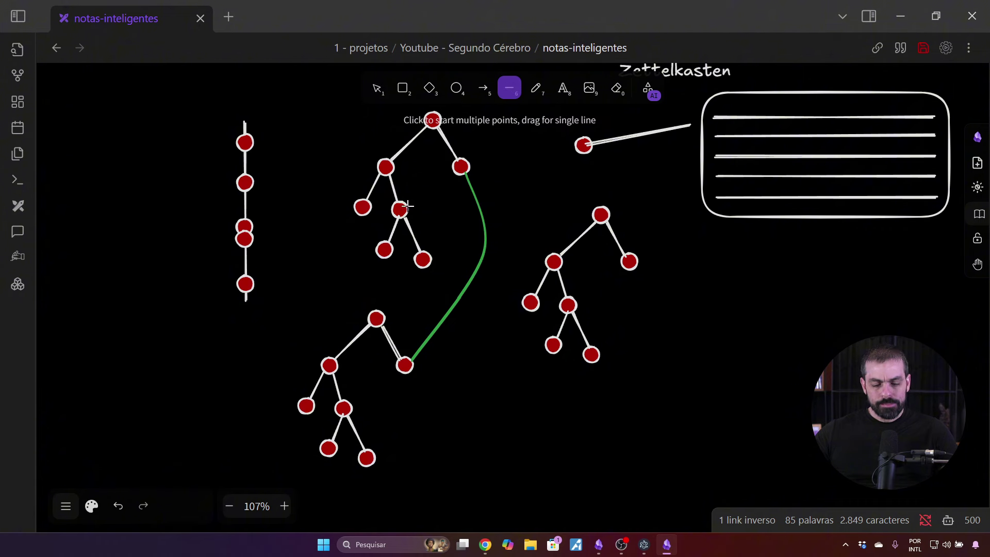
{"action": "left_click", "coordinate": [407, 207]}
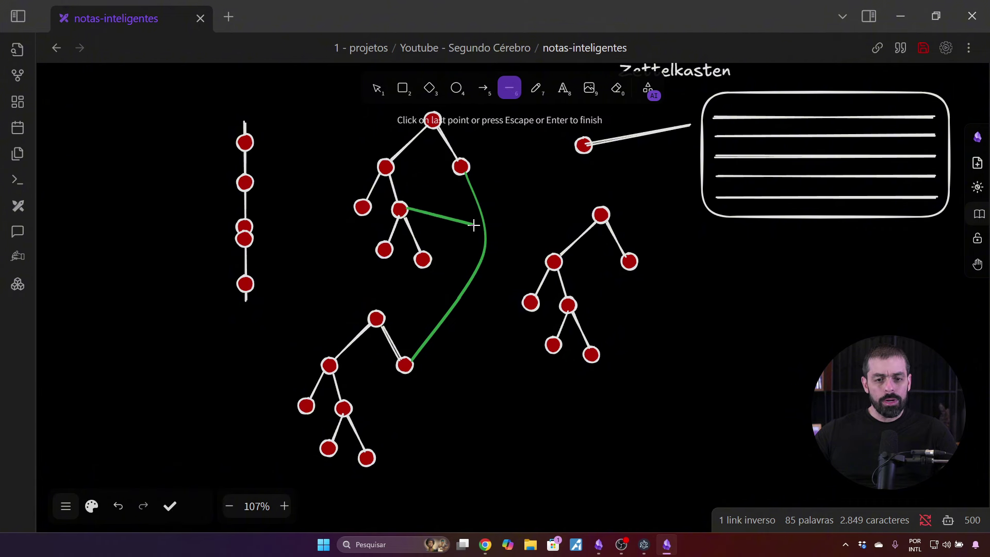
{"action": "double_click", "coordinate": [547, 263]}
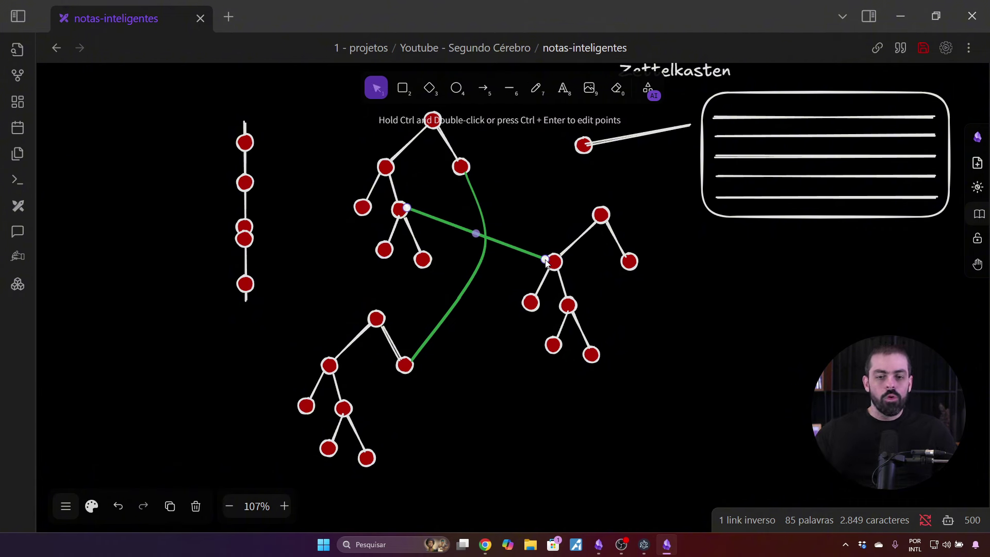
{"action": "left_click", "coordinate": [485, 189]}
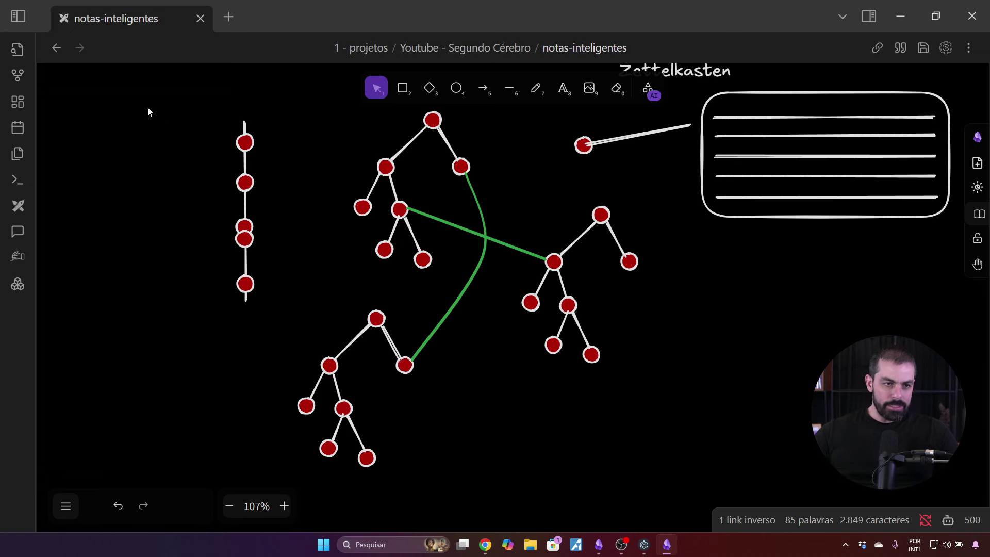
Show the vault's file list and open the Plano de Aula note from the Youtube - Segundo Cérebro folder
{"action": "left_click", "coordinate": [18, 16]}
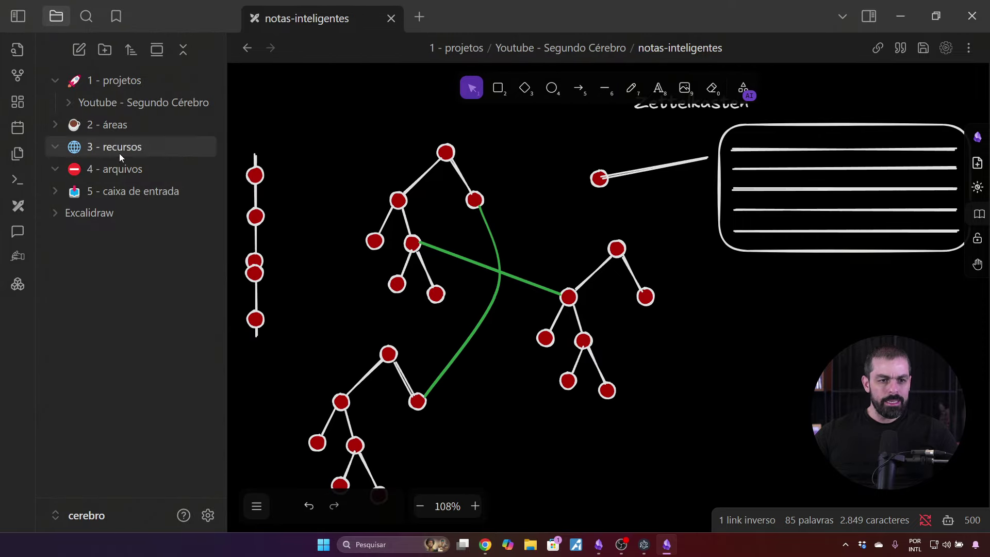
{"action": "left_click_drag", "start_coordinate": [403, 154], "coordinate": [554, 159]}
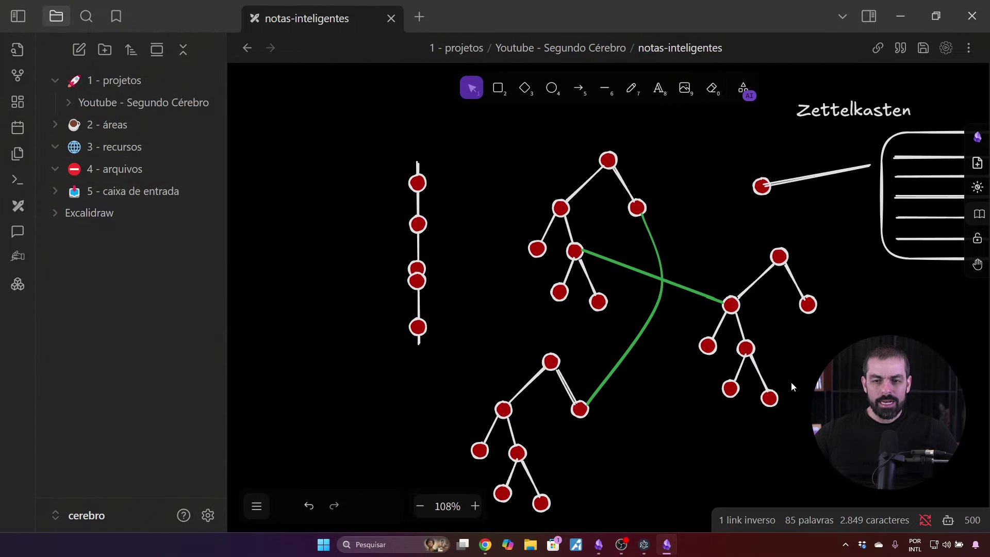
{"action": "left_click", "coordinate": [135, 104]}
{"action": "left_click", "coordinate": [129, 168]}
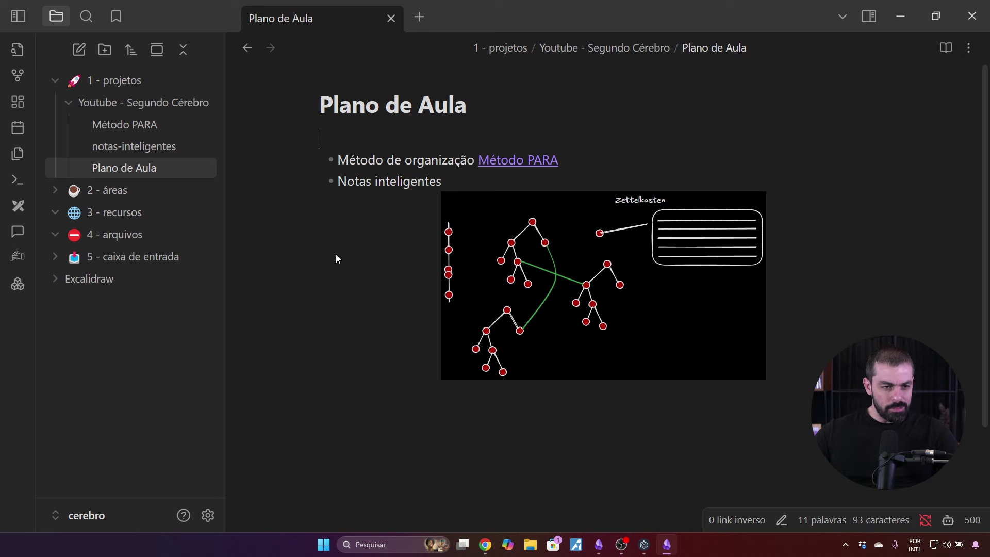
Create a folder named "notas" inside the 2 - áreas folder
{"action": "left_click", "coordinate": [117, 194]}
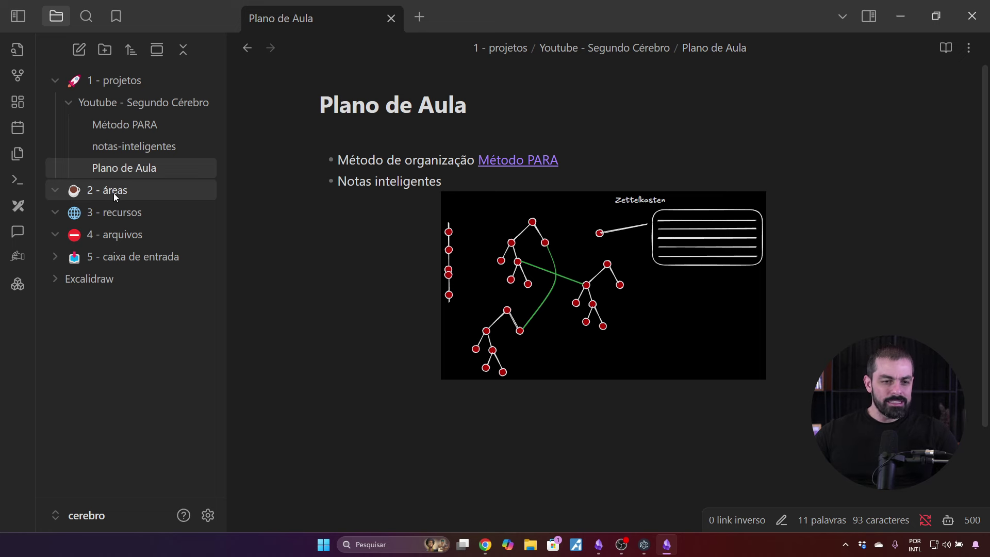
{"action": "right_click", "coordinate": [114, 192]}
{"action": "left_click", "coordinate": [156, 229]}
{"action": "type", "text": "n"}
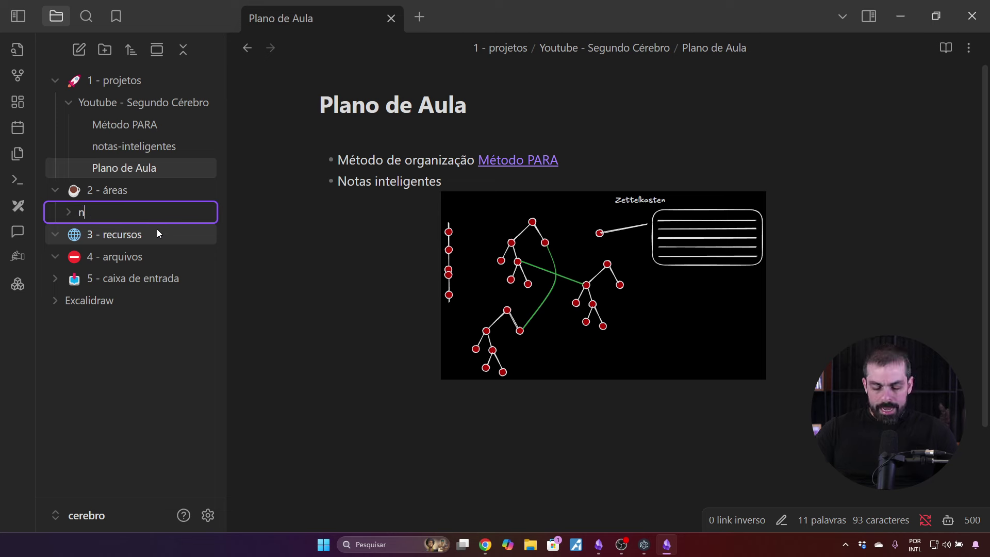
{"action": "type", "text": "otas"}
{"action": "key", "text": "Return"}
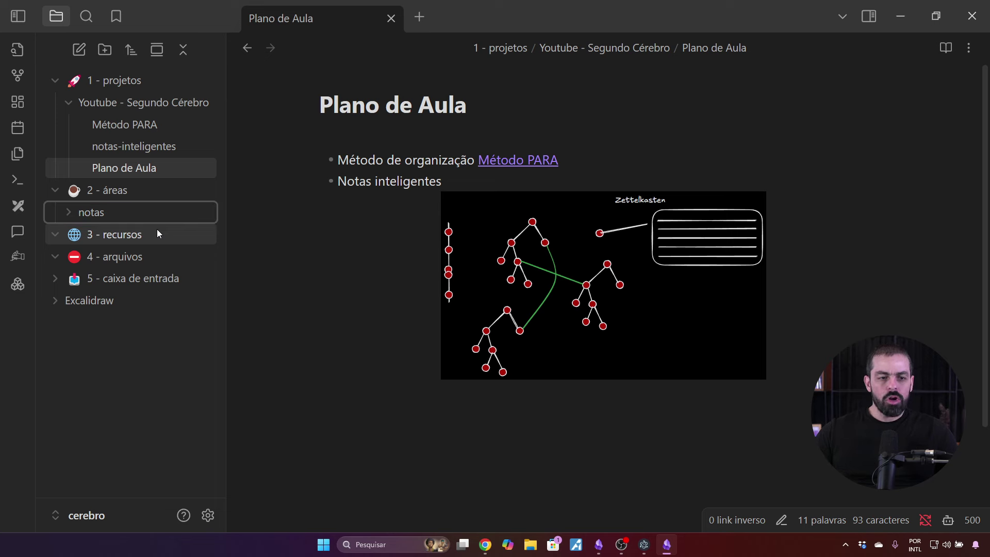
Search the icons for "note" and assign the Notebook (Li) icon to the notas folder
{"action": "right_click", "coordinate": [88, 214]}
{"action": "left_click", "coordinate": [137, 441]}
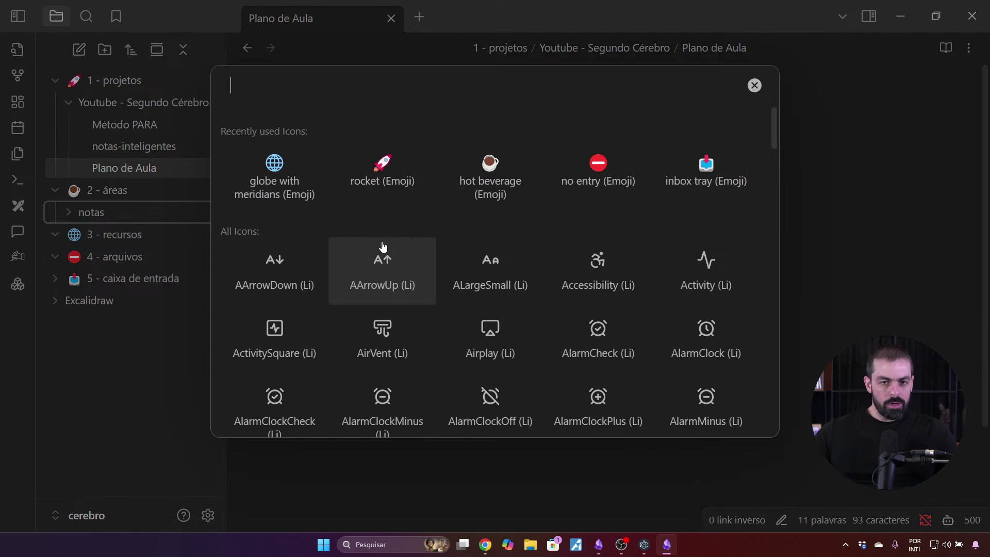
{"action": "type", "text": "note"}
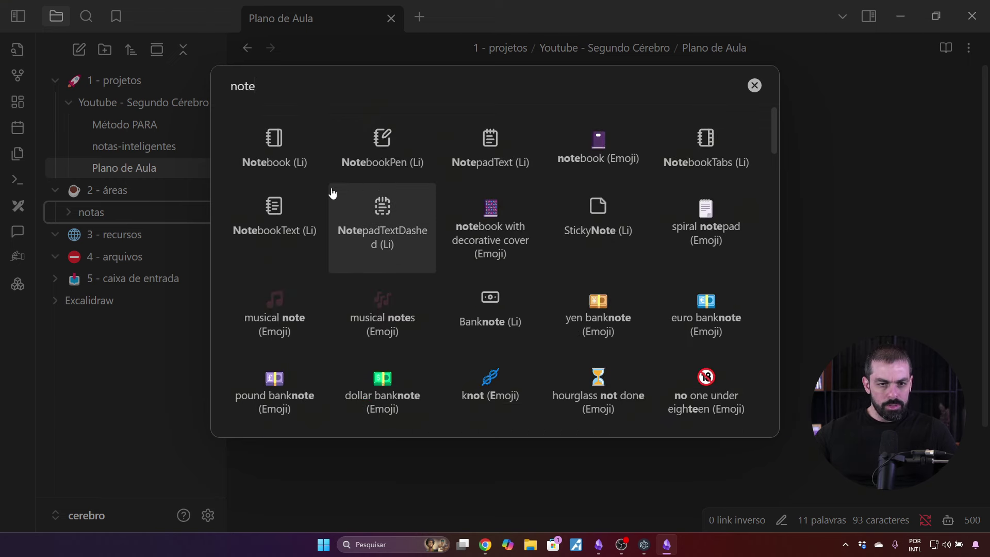
{"action": "left_click", "coordinate": [281, 137]}
Create a subfolder named "1 - índice" inside the notas folder
{"action": "right_click", "coordinate": [104, 212]}
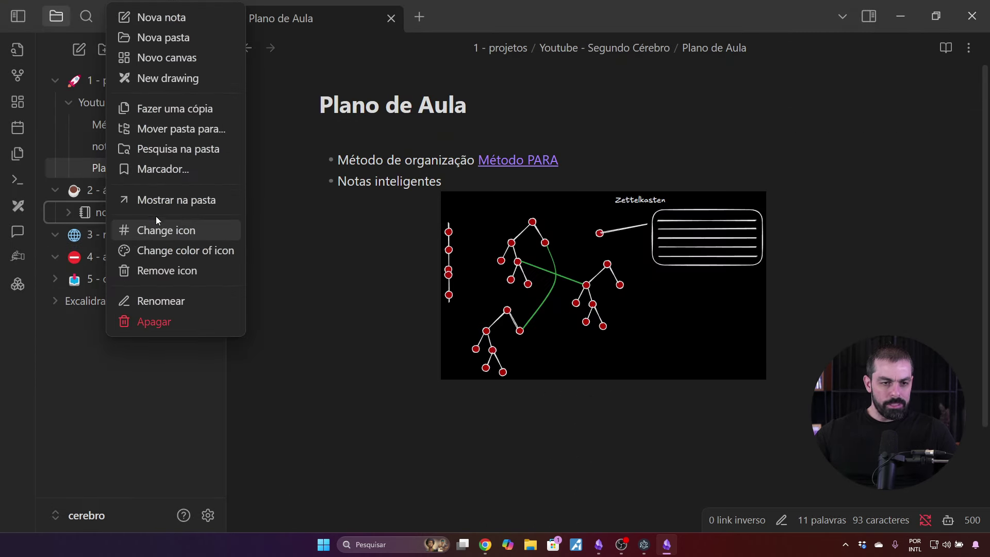
{"action": "left_click", "coordinate": [186, 39]}
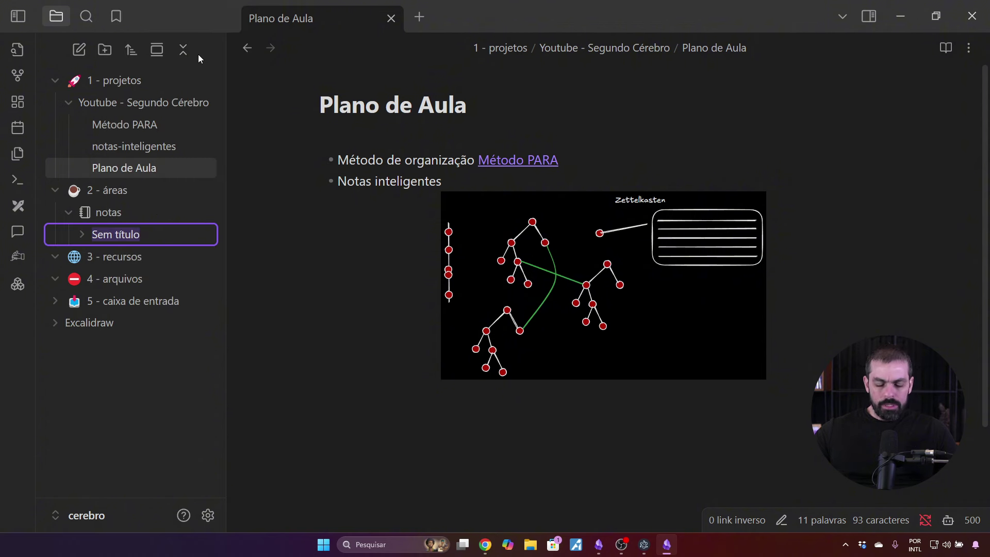
{"action": "type", "text": "1 - "}
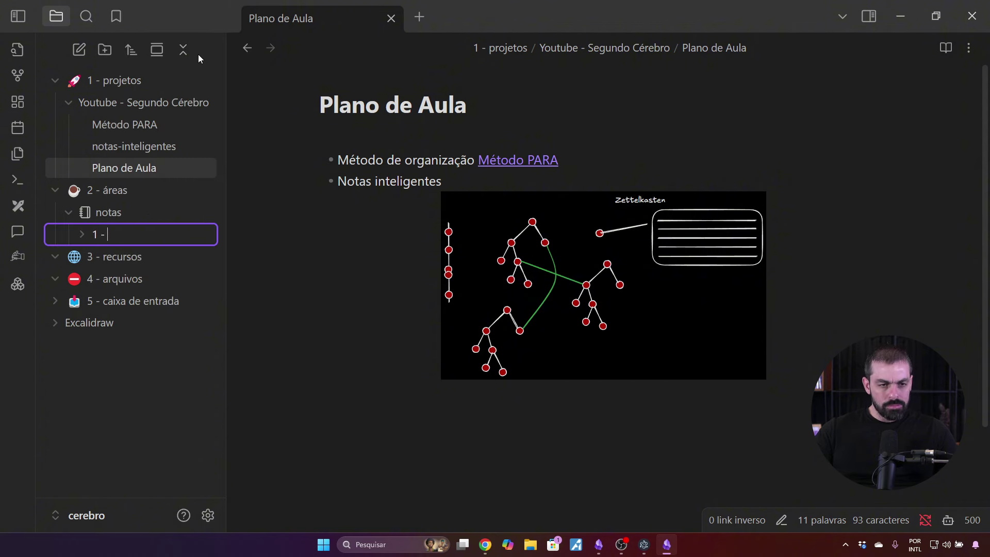
{"action": "type", "text": "índice"}
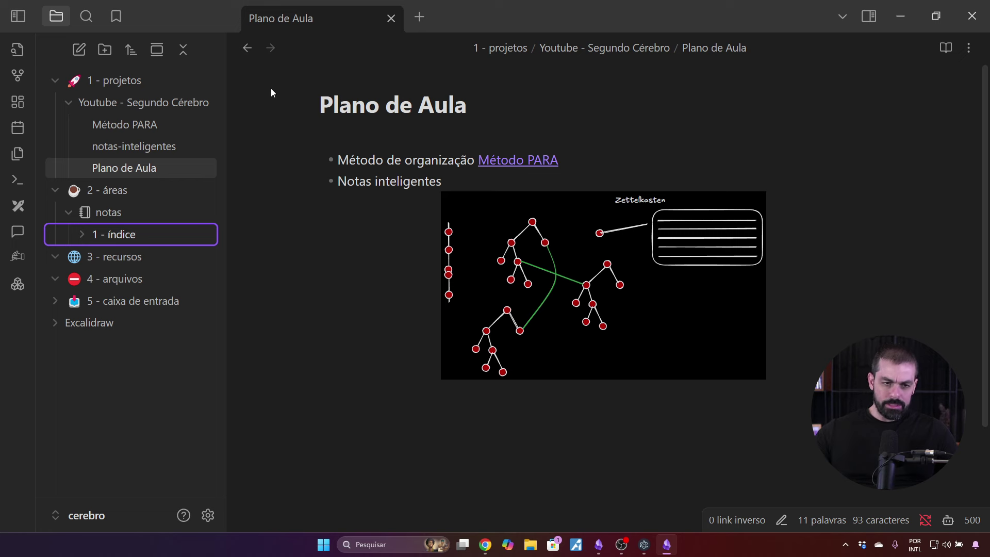
{"action": "left_click", "coordinate": [272, 266]}
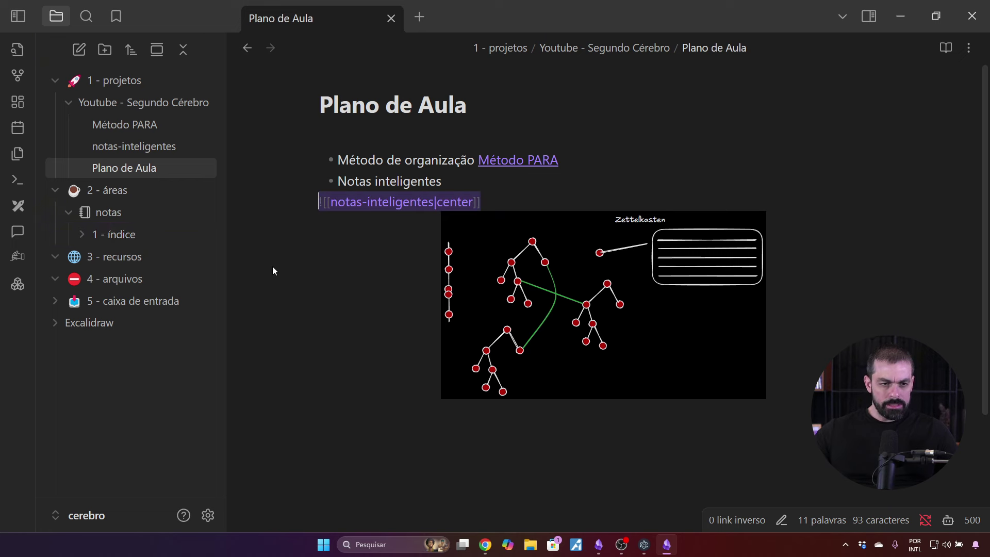
Create a subfolder named "2 - citações" inside the notas folder
{"action": "right_click", "coordinate": [117, 214]}
{"action": "left_click", "coordinate": [177, 37]}
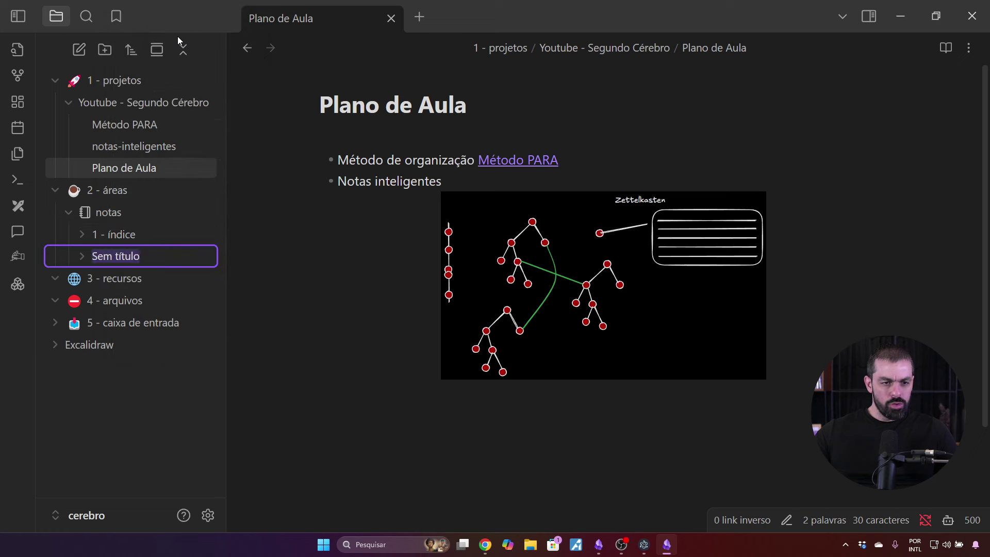
{"action": "type", "text": "2 - cit"}
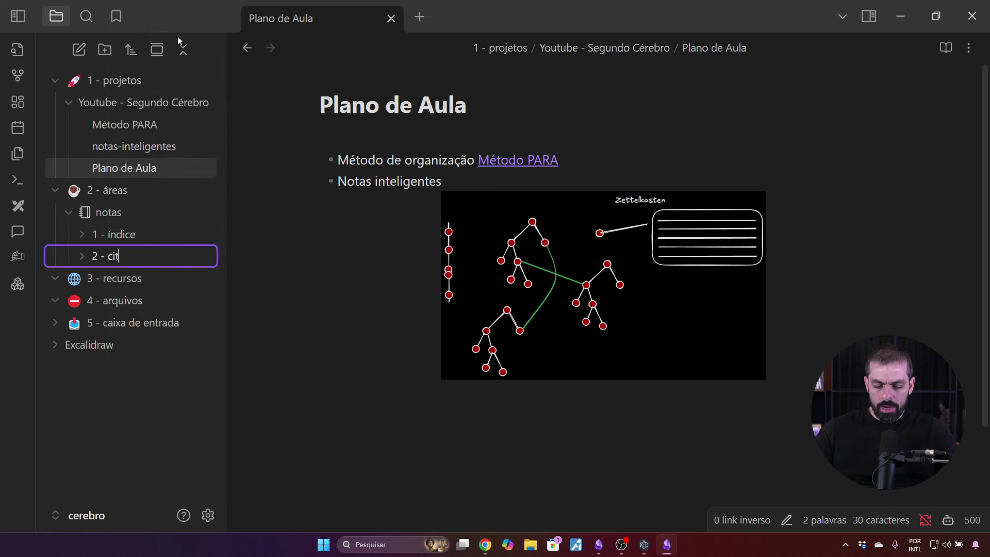
{"action": "type", "text": "ações"}
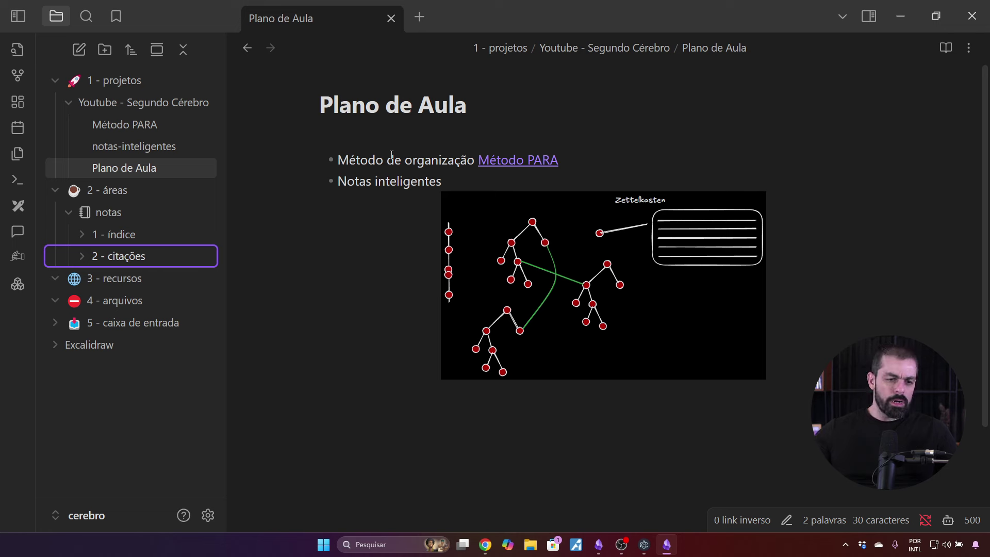
{"action": "left_click", "coordinate": [339, 312]}
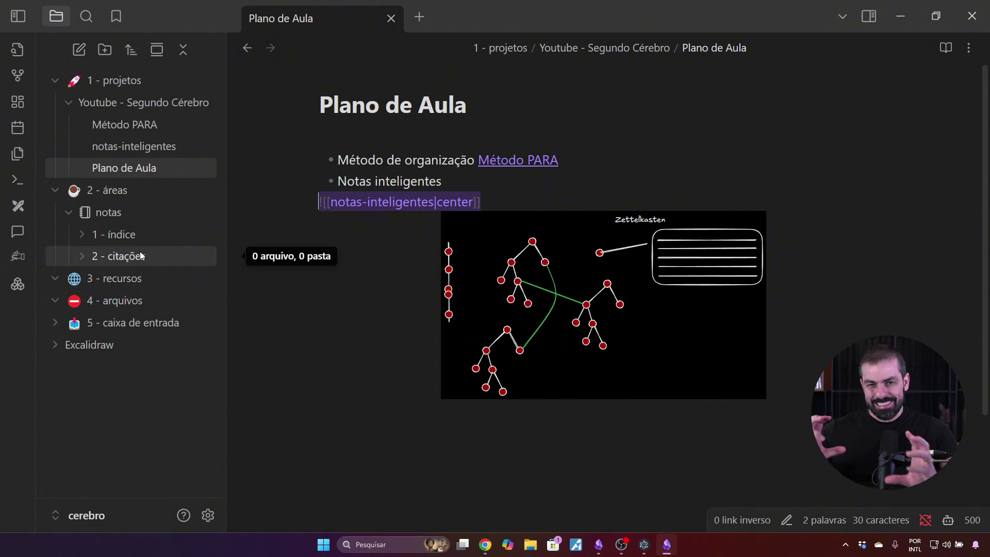
Create a subfolder named "3 - notas bibliográficas" inside the notas folder
{"action": "right_click", "coordinate": [106, 211]}
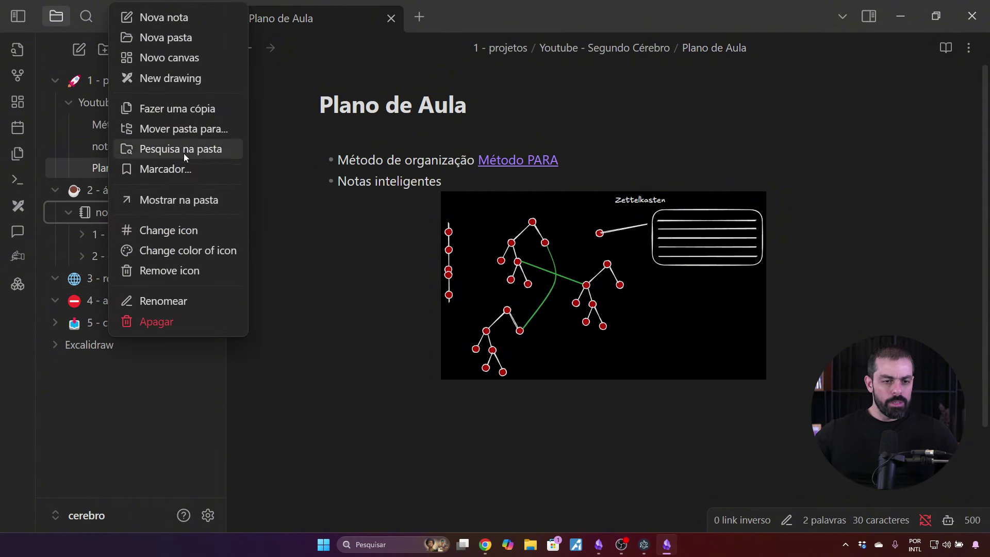
{"action": "left_click", "coordinate": [189, 36]}
{"action": "type", "text": "3"}
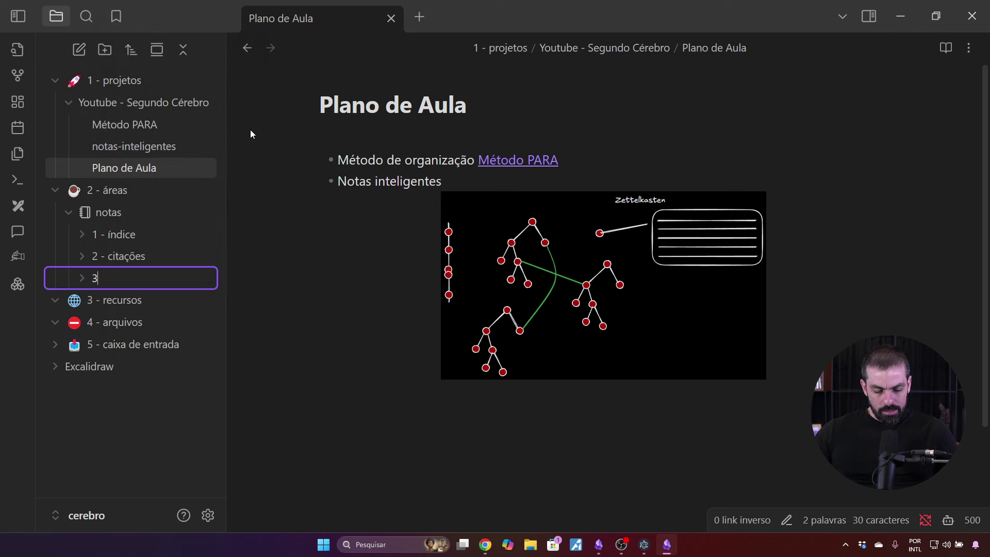
{"action": "type", "text": " - not"}
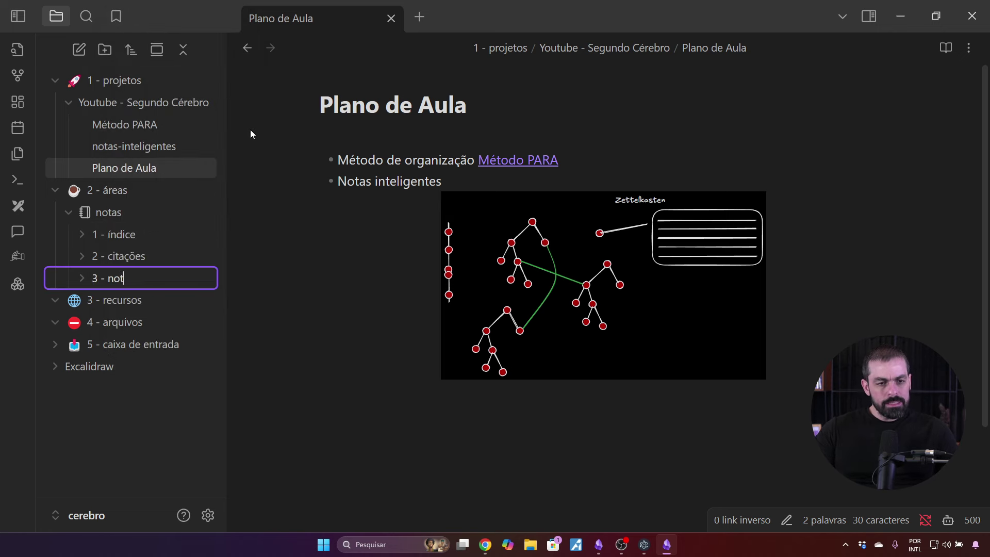
{"action": "type", "text": "as bi"}
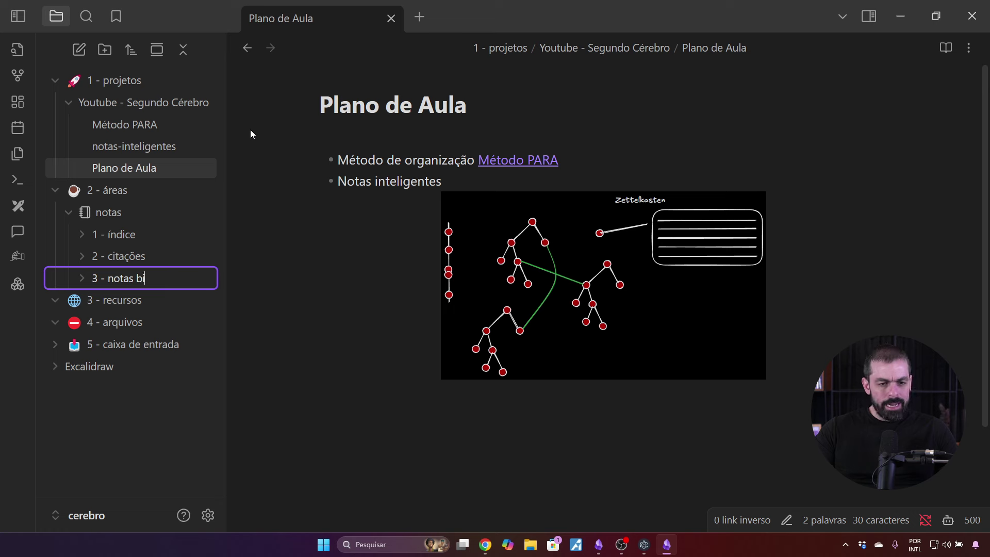
{"action": "type", "text": "bliográficas"}
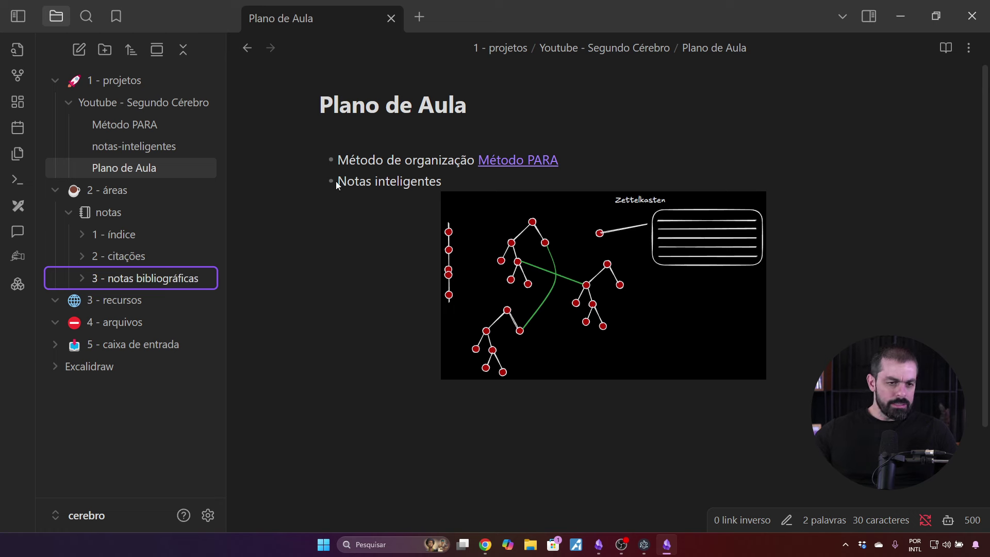
{"action": "left_click", "coordinate": [373, 279]}
Create a subfolder named "4 - notas principais" inside the notas folder
{"action": "right_click", "coordinate": [119, 216]}
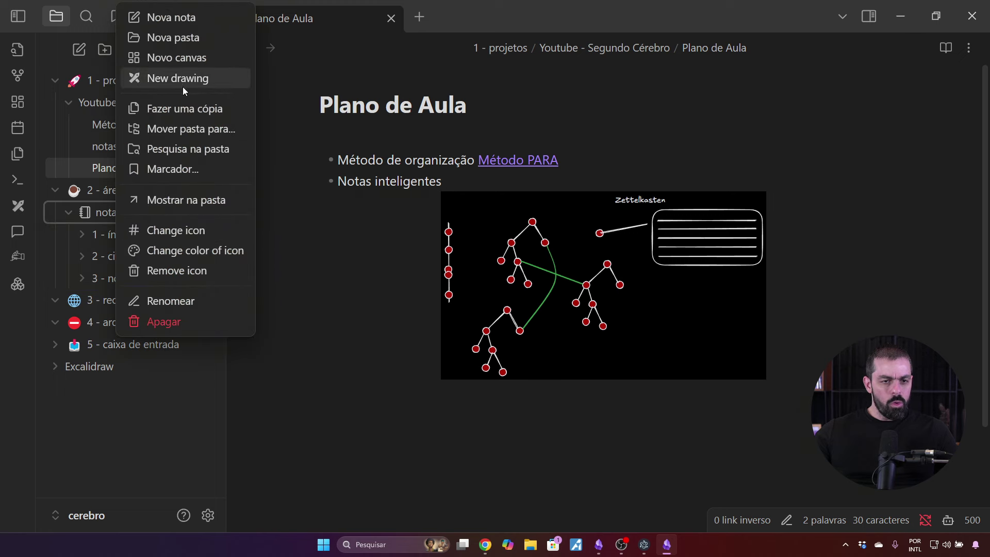
{"action": "left_click", "coordinate": [199, 38]}
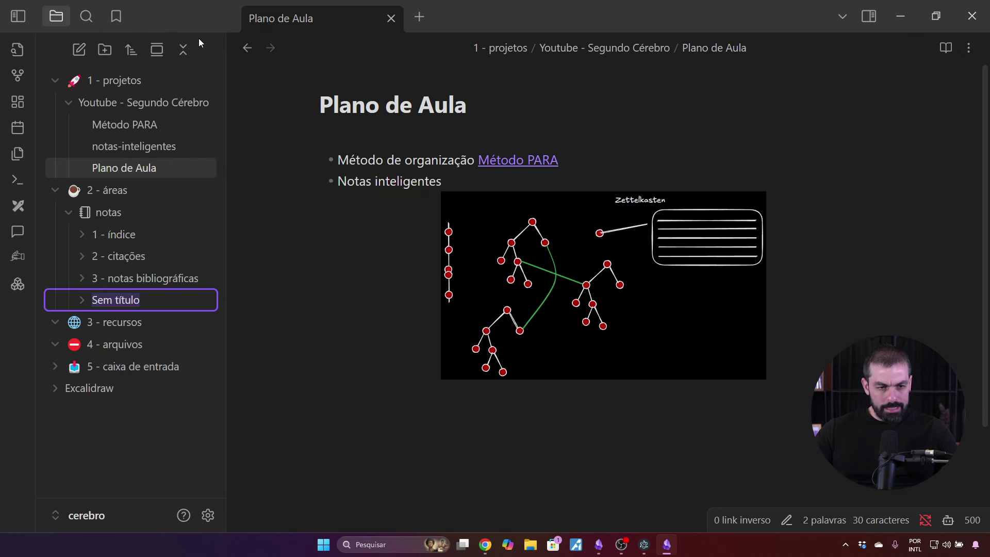
{"action": "type", "text": "4 - "}
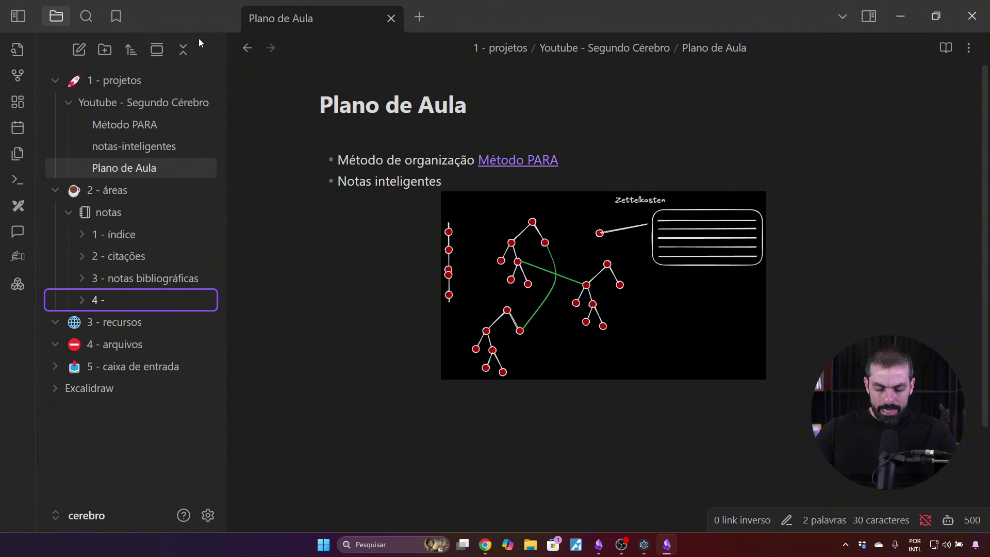
{"action": "type", "text": "notas princi"}
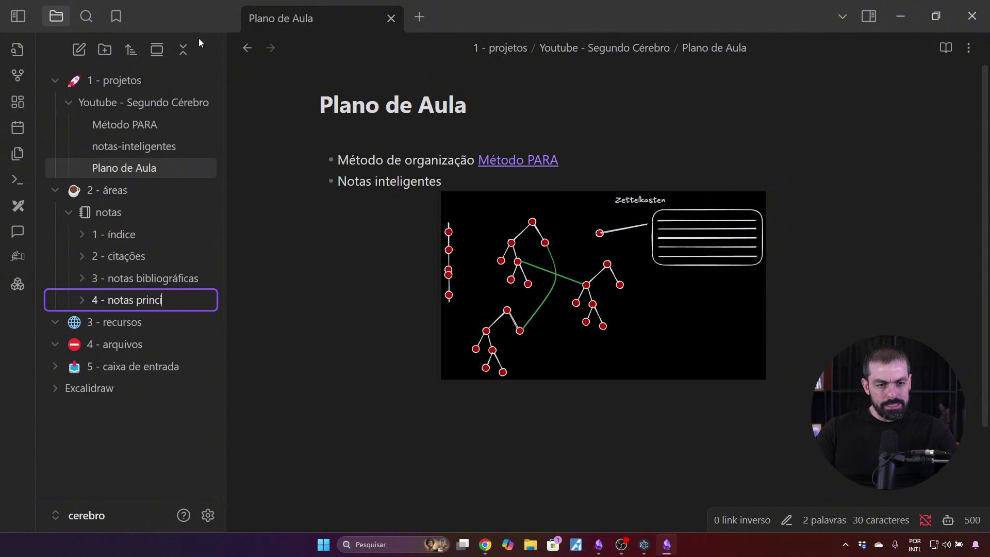
{"action": "type", "text": "pais"}
{"action": "key", "text": "Return"}
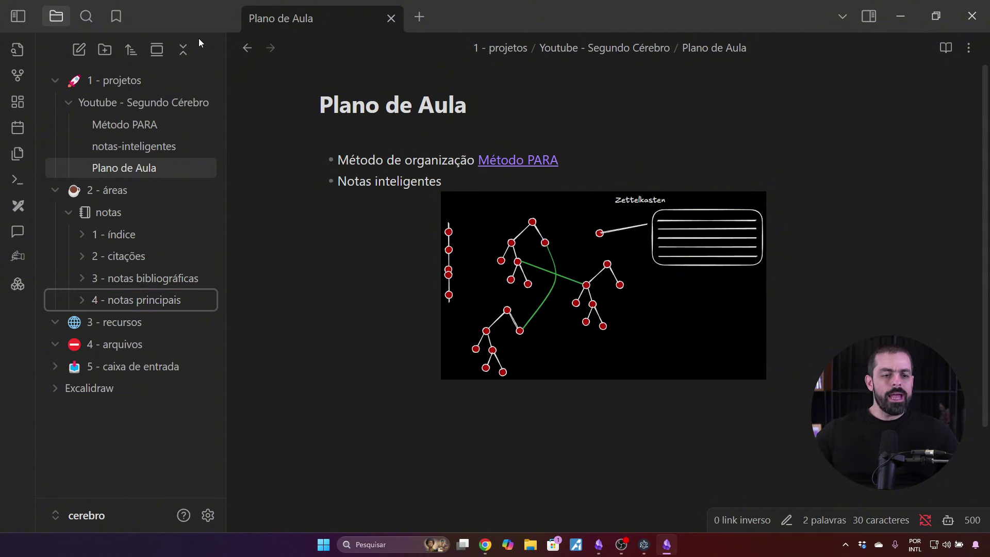
Create a new note inside the 3 - notas bibliográficas folder
{"action": "left_click", "coordinate": [171, 281]}
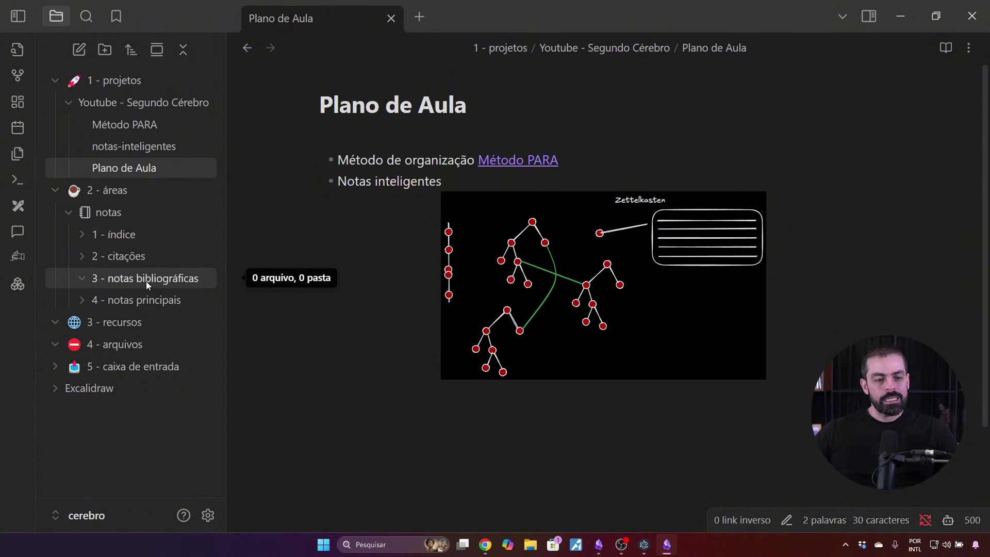
{"action": "right_click", "coordinate": [147, 280]}
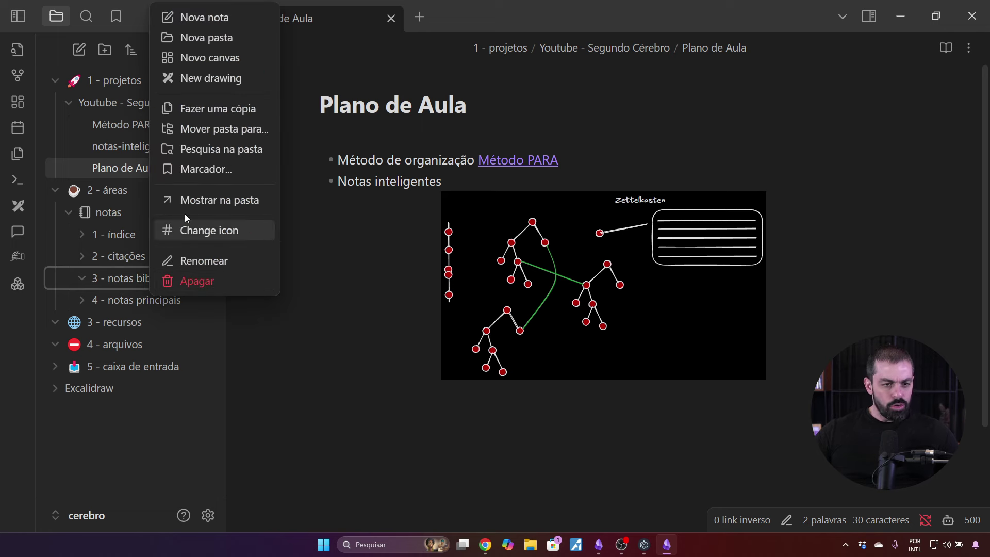
{"action": "left_click", "coordinate": [206, 24]}
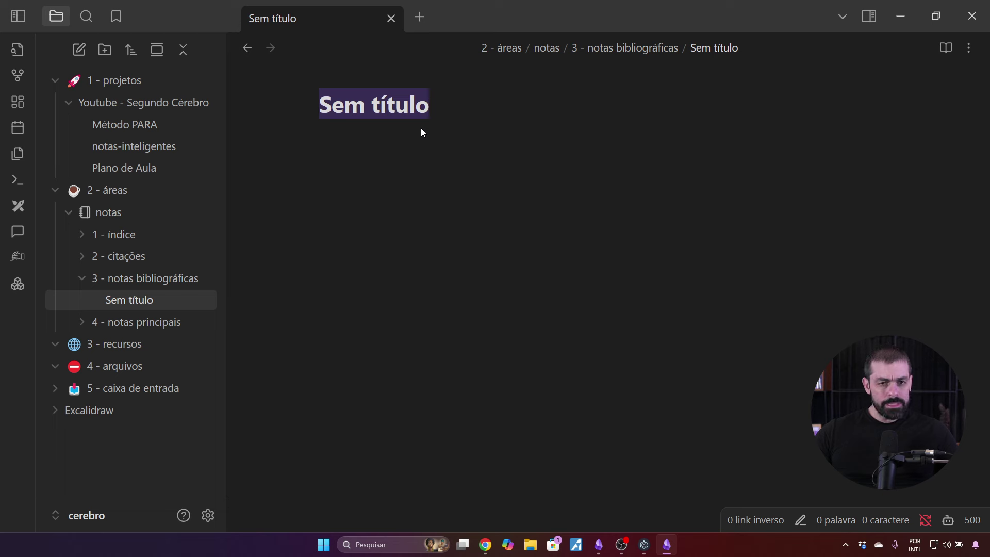
Title the new note in 3 - notas bibliográficas "Título da Nota"
{"action": "left_click", "coordinate": [432, 109]}
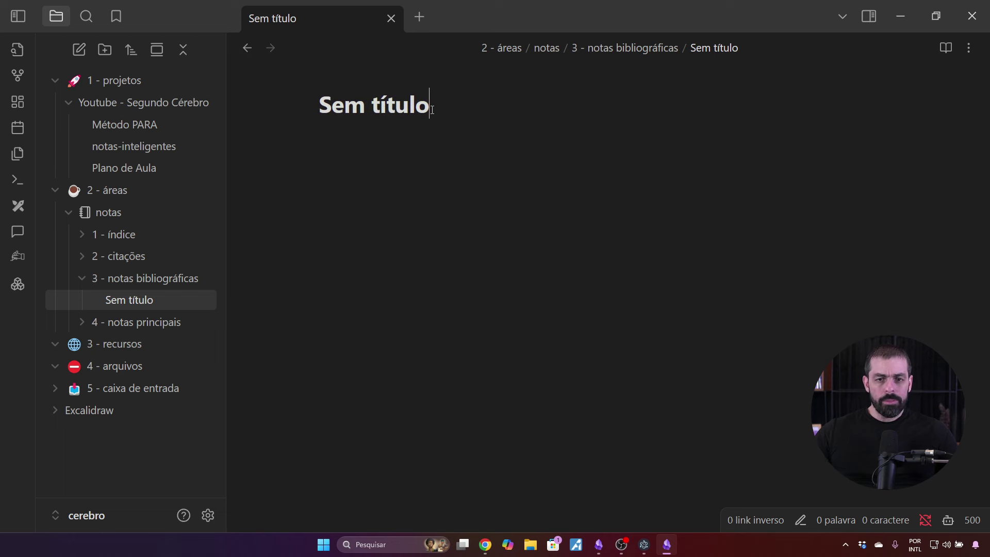
{"action": "key", "text": "ctrl+a"}
{"action": "type", "text": "# T"}
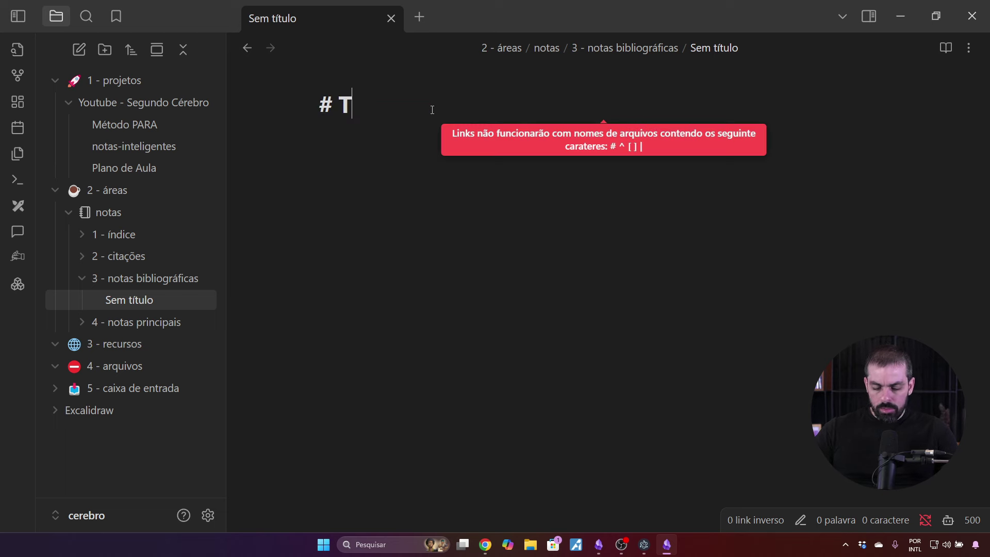
{"action": "type", "text": "ítulo das"}
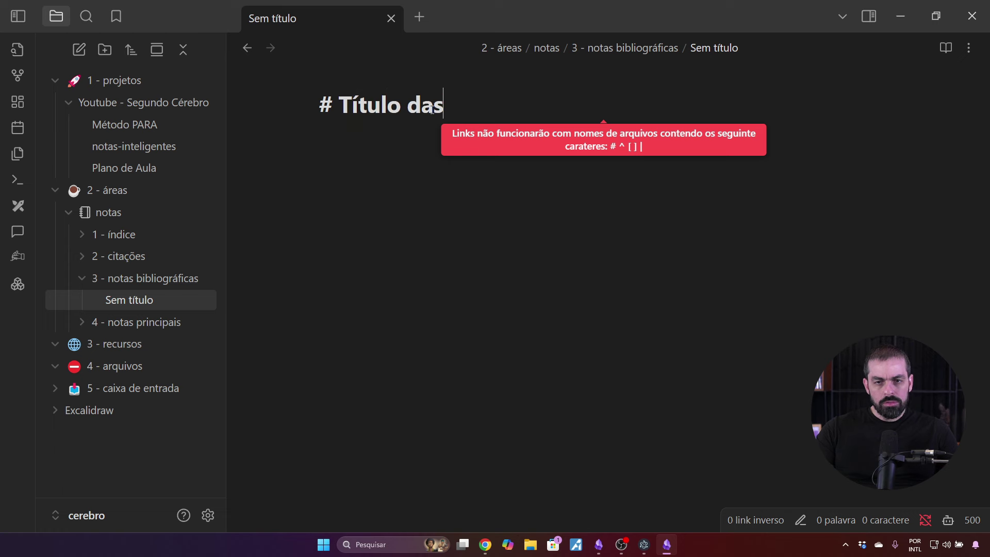
{"action": "key", "text": "BackSpace"}
{"action": "type", "text": "Nota"}
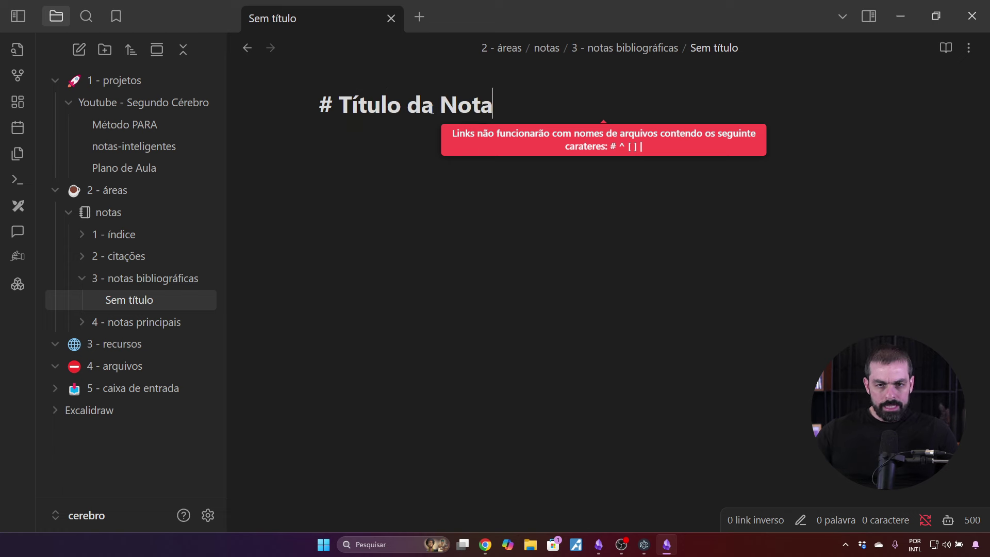
{"action": "key", "text": "Home"}
{"action": "key", "text": "Delete"}
{"action": "key", "text": "Delete"}
{"action": "key", "text": "Return"}
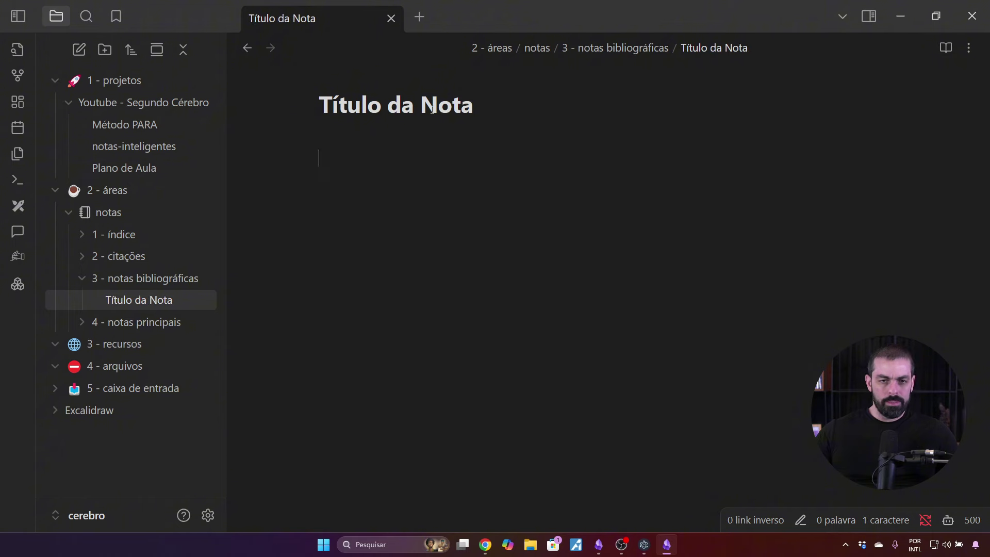
Turn off the inline title display (Mostrar título embutido) in the appearance settings and close the settings
{"action": "key", "text": "ctrl+comma"}
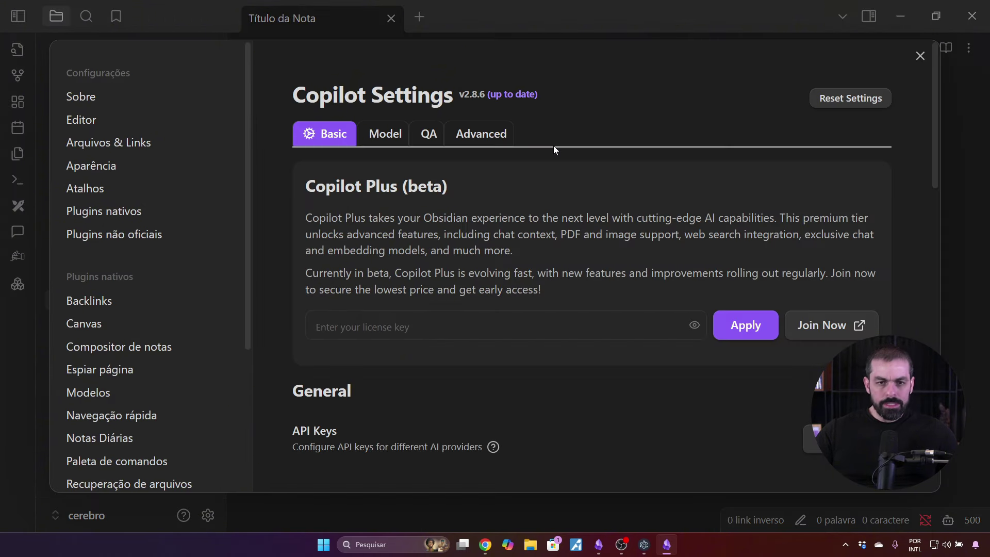
{"action": "left_click", "coordinate": [91, 166]}
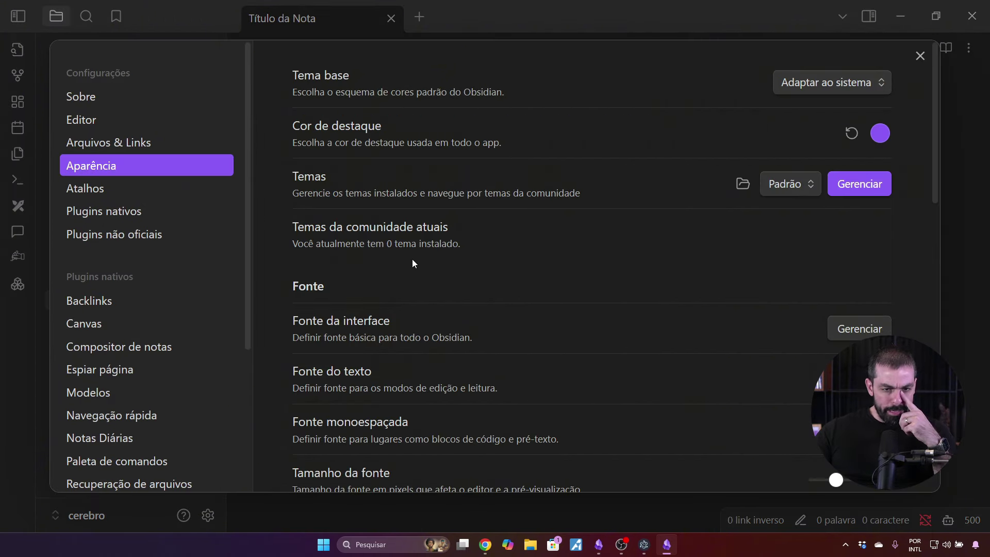
{"action": "scroll", "coordinate": [418, 263], "scroll_direction": "down", "scroll_amount": 4}
{"action": "scroll", "coordinate": [418, 266], "scroll_direction": "down", "scroll_amount": 4}
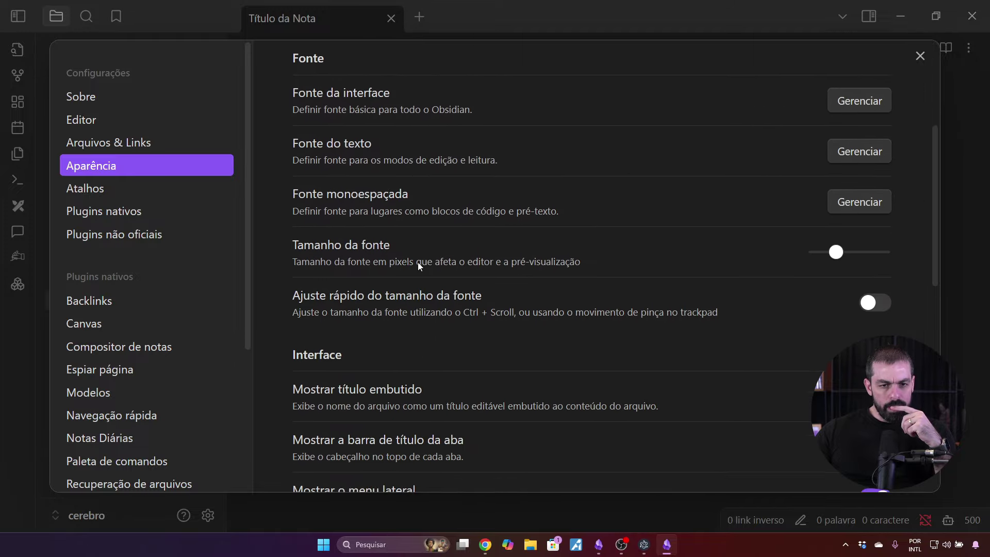
{"action": "scroll", "coordinate": [418, 266], "scroll_direction": "down", "scroll_amount": 1}
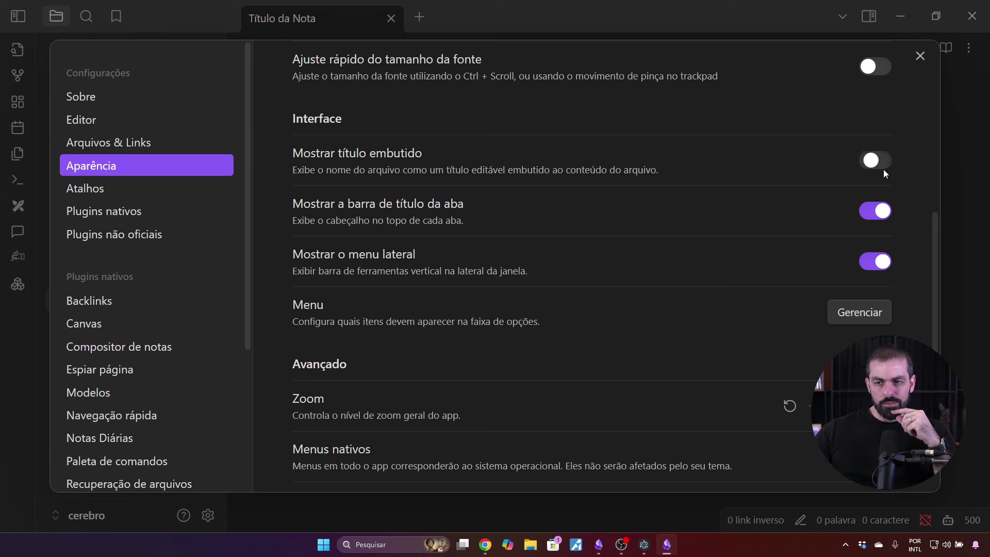
{"action": "left_click", "coordinate": [921, 56]}
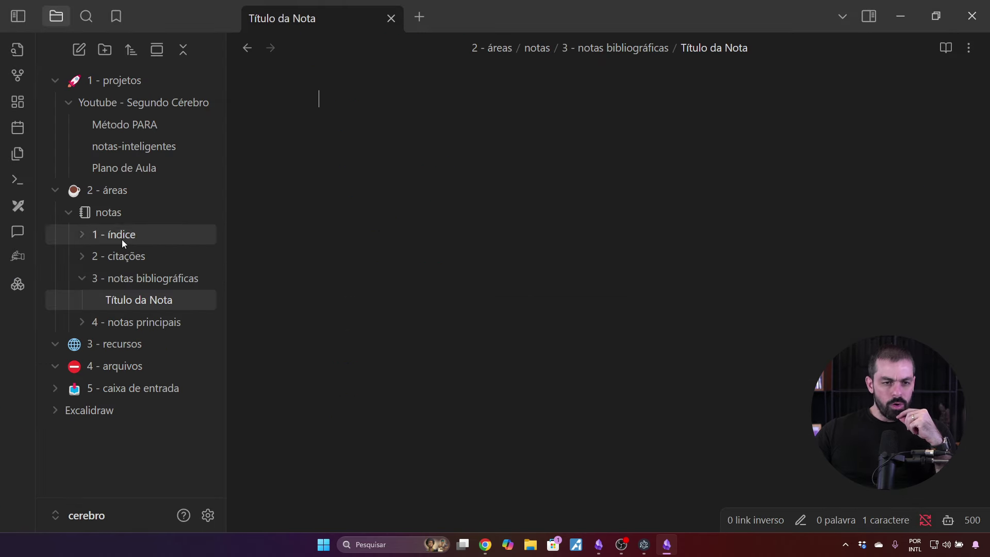
Rename the note in the 3 - notas bibliográficas folder as "Nota Exemplo"
{"action": "left_click", "coordinate": [130, 301]}
{"action": "key", "text": "F2"}
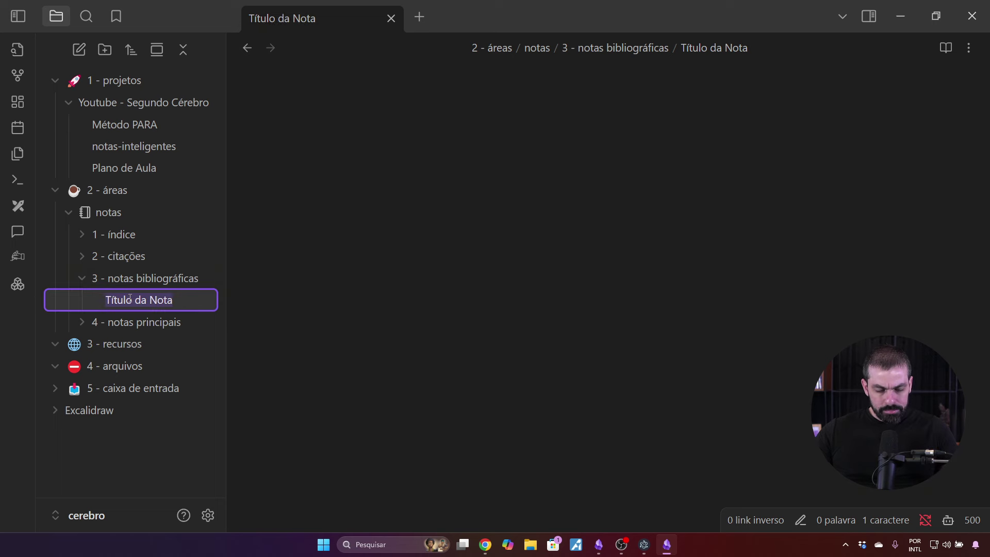
{"action": "type", "text": "Nota Exemplo"}
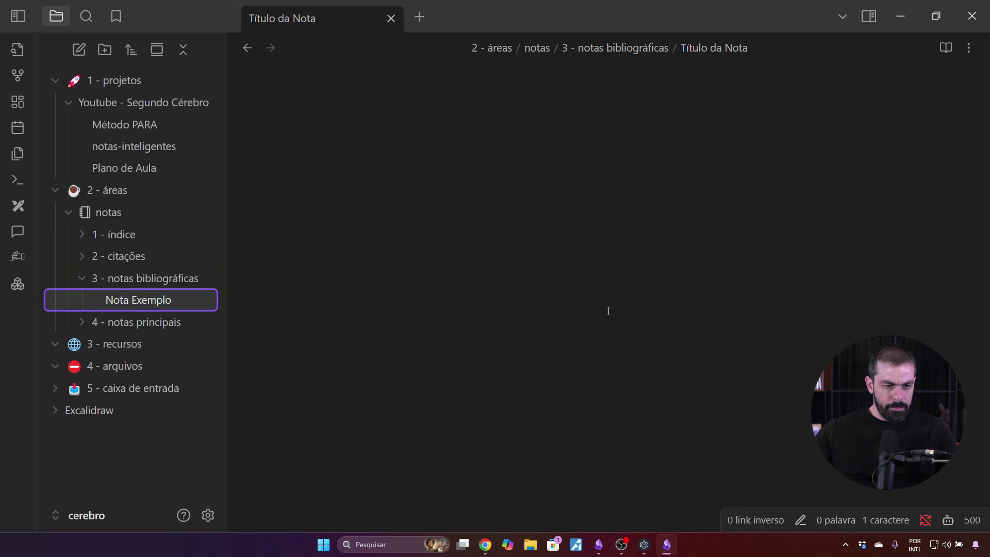
{"action": "key", "text": "Return"}
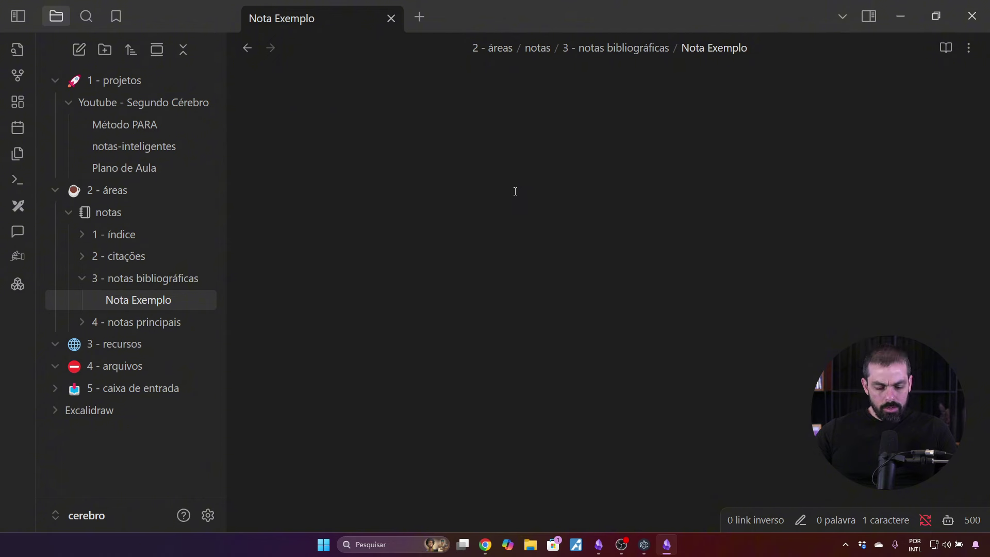
Write the level-one heading "Título da Nota" in the note, with the placeholder text "escrever..." below it
{"action": "type", "text": "# "}
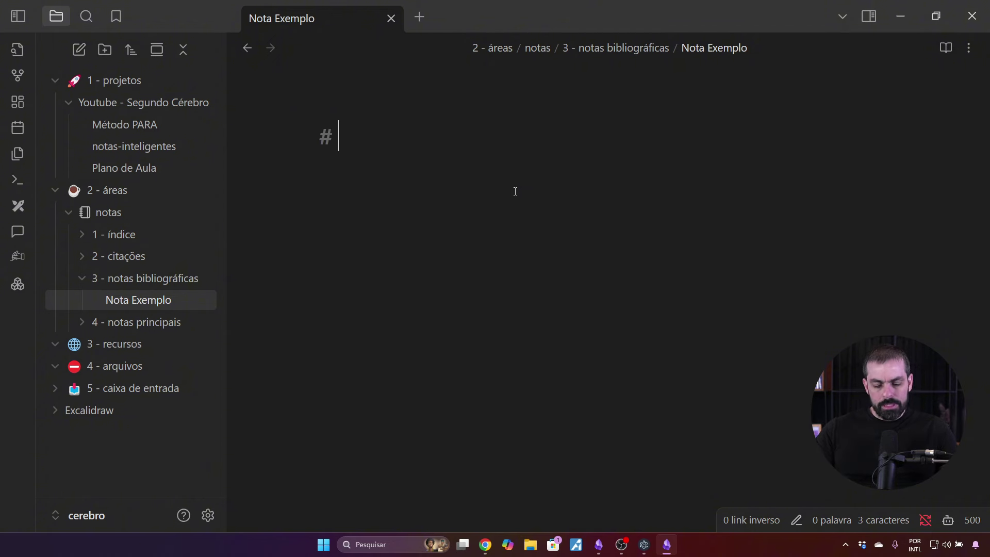
{"action": "type", "text": "T"}
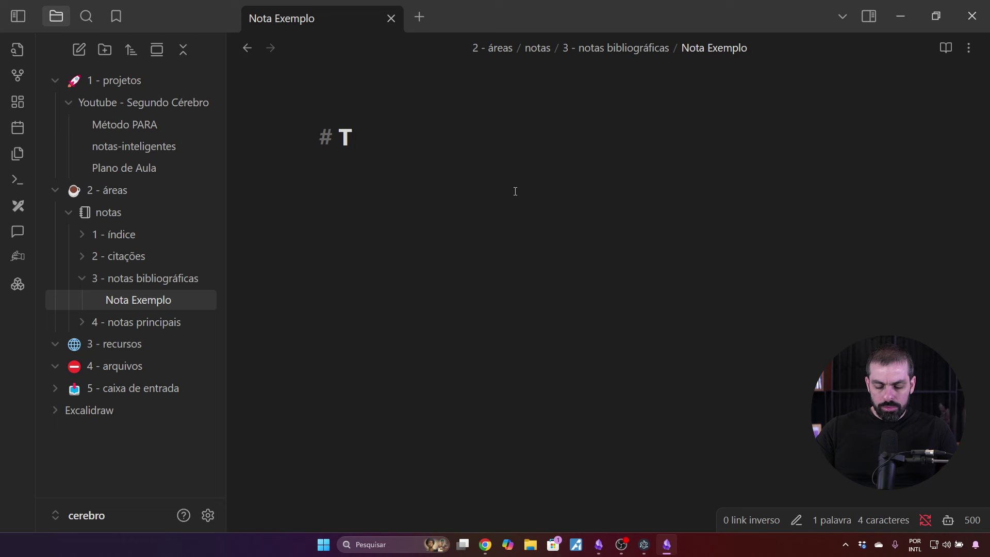
{"action": "type", "text": "o"}
{"action": "key", "text": "BackSpace"}
{"action": "type", "text": "ítu"}
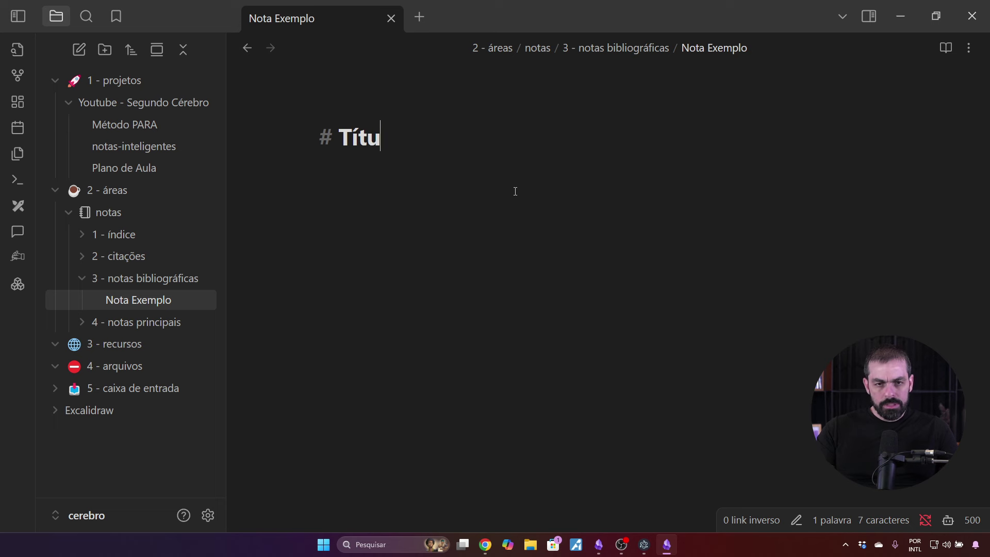
{"action": "type", "text": "lo da Nota"}
{"action": "key", "text": "Return"}
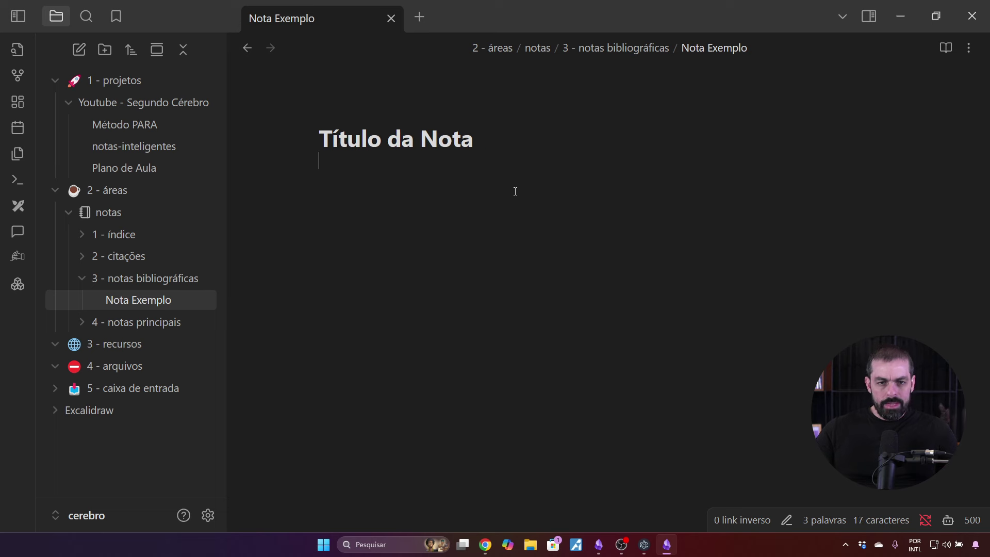
{"action": "type", "text": "escrever"}
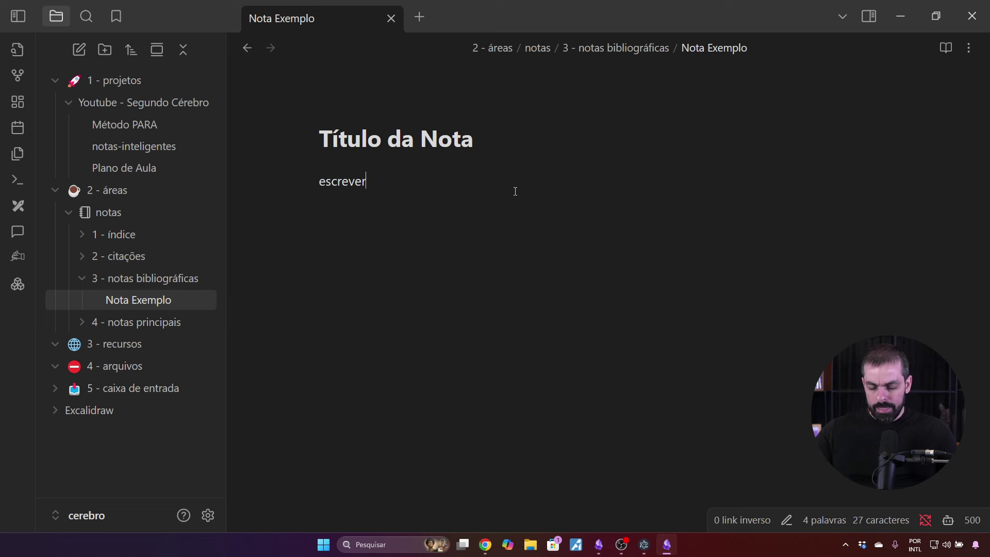
{"action": "type", "text": "..."}
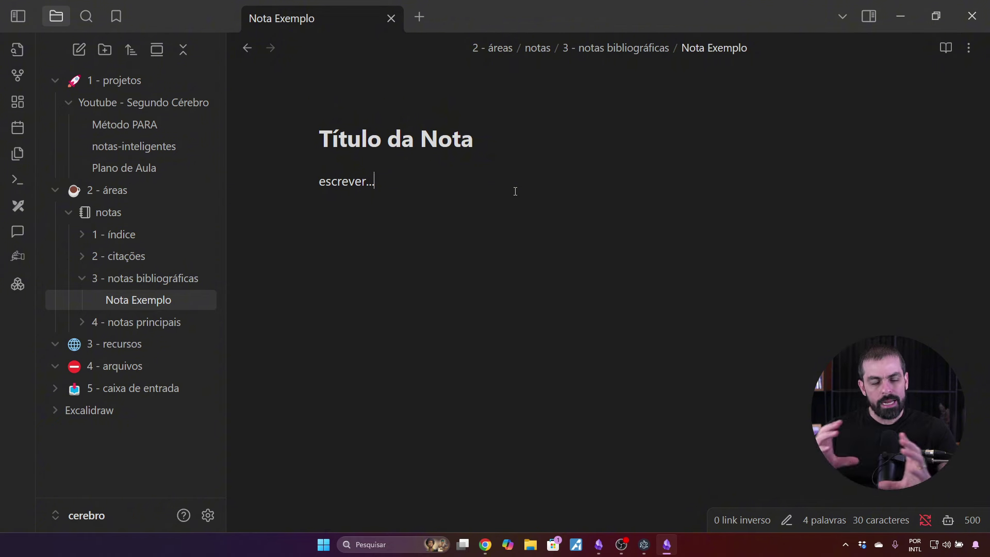
Add a level-one heading "Notas Relacionadas" below the placeholder text, separated by a blank line
{"action": "key", "text": "Return"}
{"action": "key", "text": "Return"}
{"action": "type", "text": "# "}
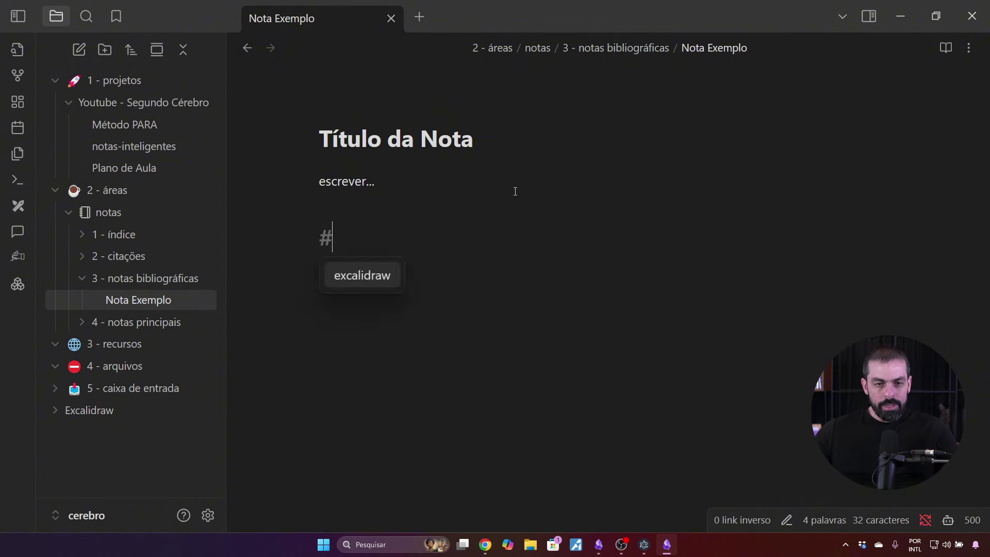
{"action": "type", "text": "Notas"}
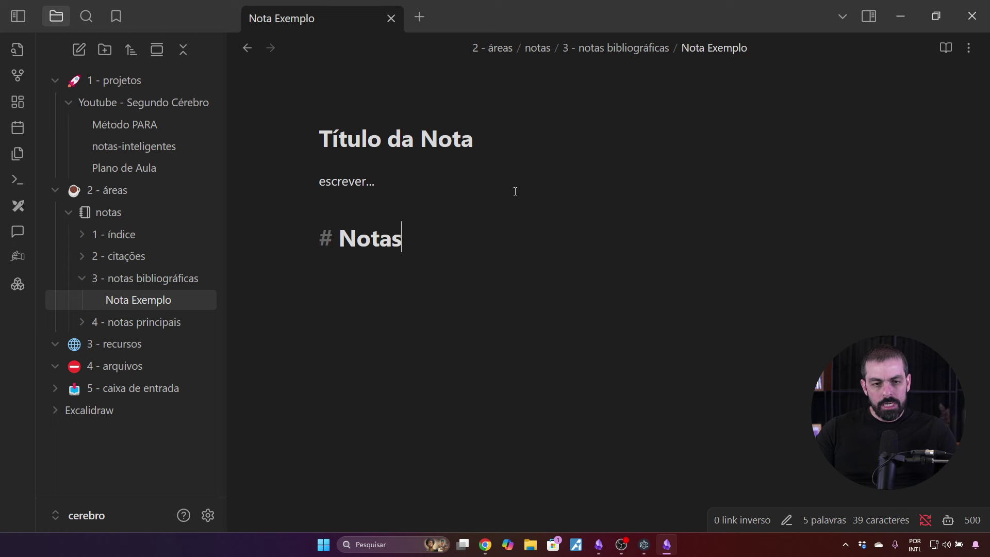
{"action": "type", "text": " Relacionadas"}
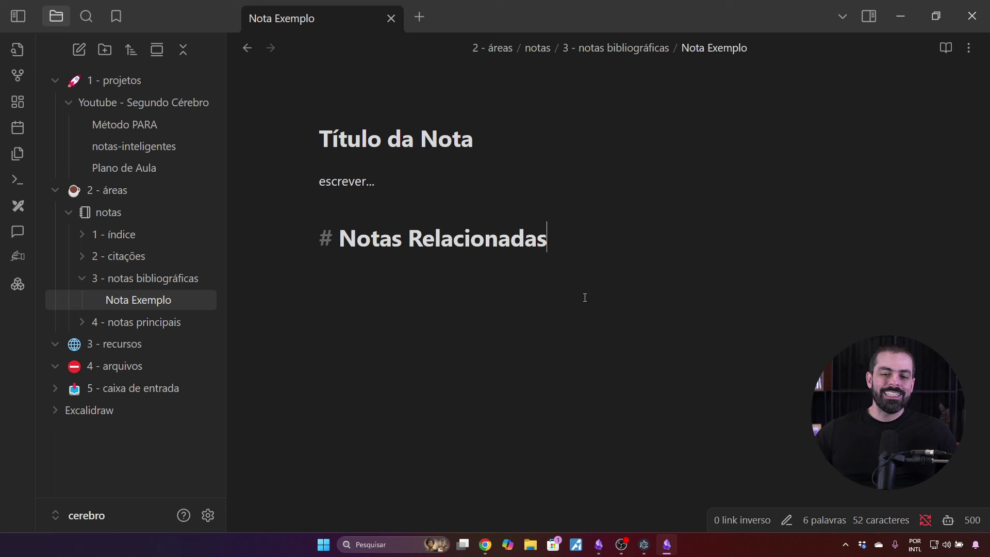
Put the placeholder text "links" below the "Notas Relacionadas" heading in Nota Exemplo
{"action": "key", "text": "Return"}
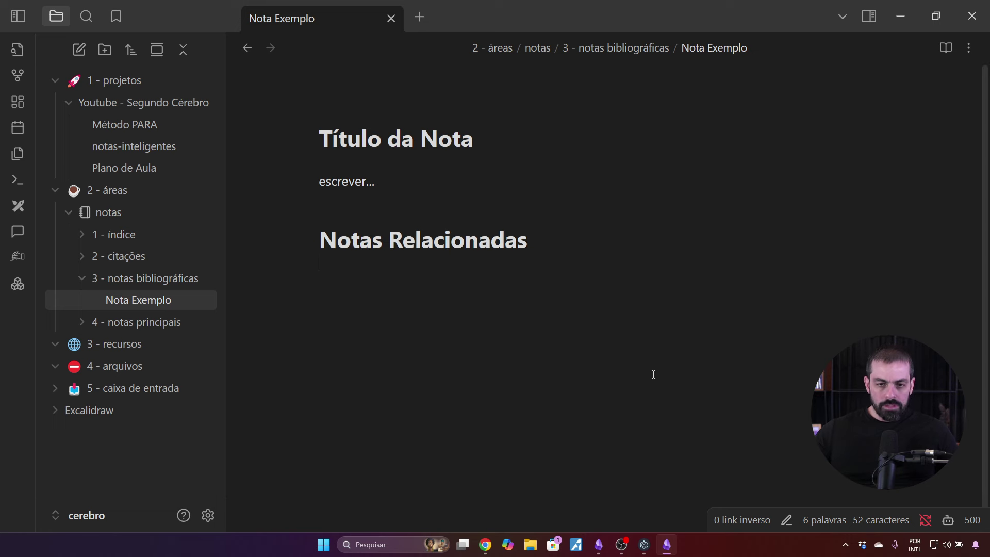
{"action": "type", "text": "[["}
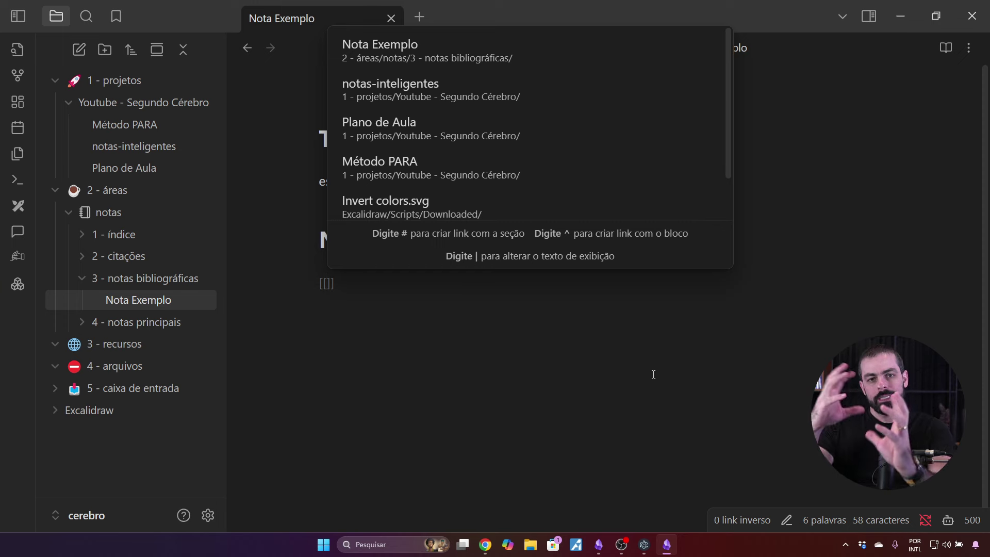
{"action": "key", "text": "Escape"}
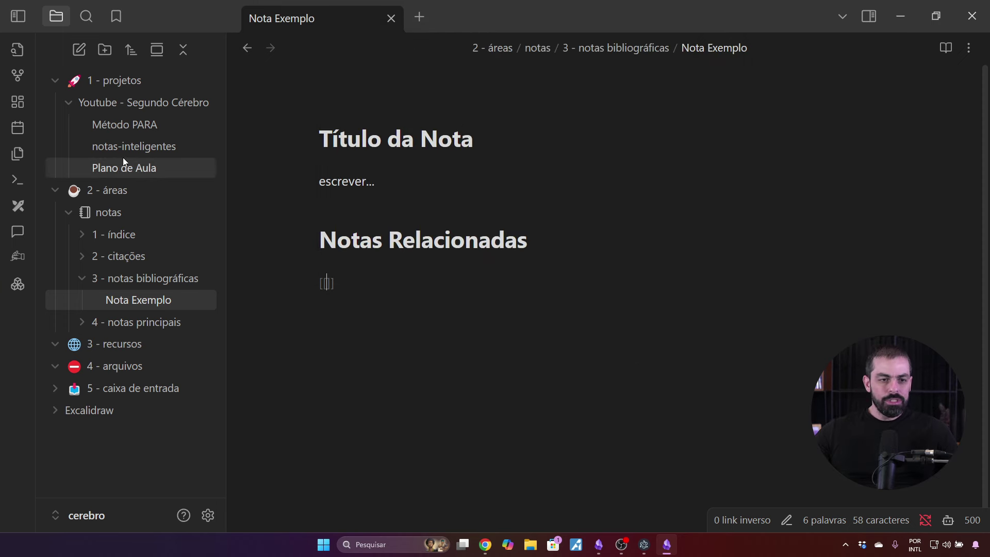
{"action": "left_click", "coordinate": [131, 146]}
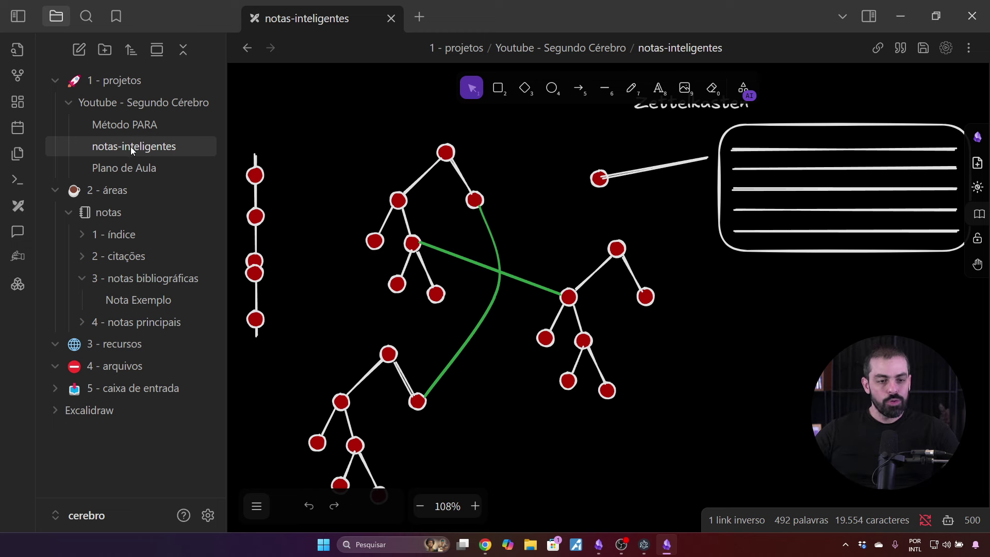
{"action": "left_click", "coordinate": [145, 301]}
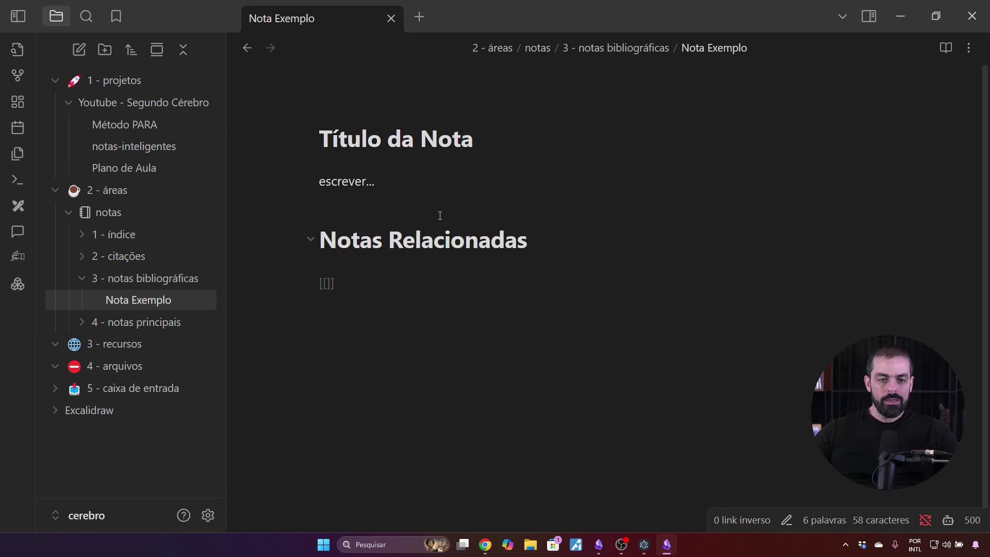
{"action": "double_click", "coordinate": [343, 284]}
{"action": "type", "text": "links"}
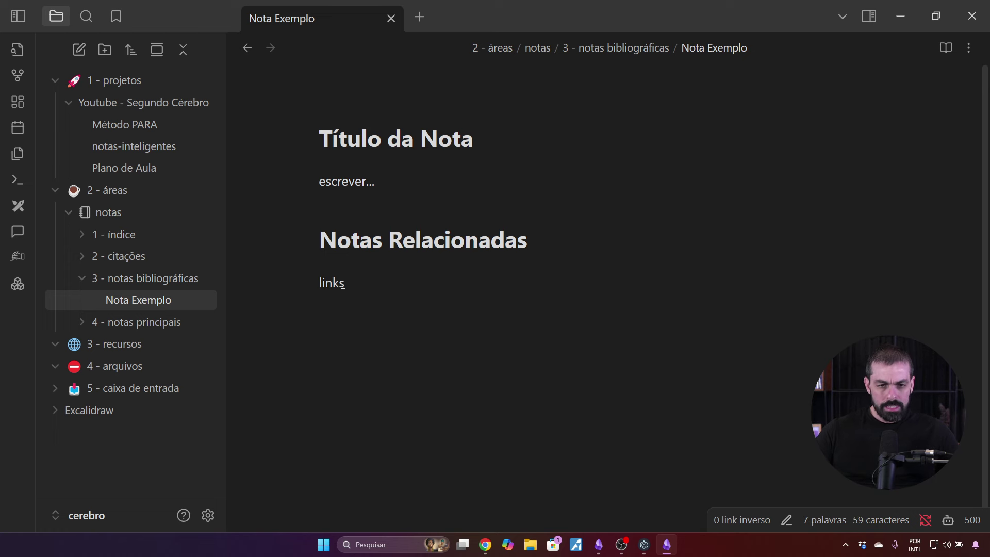
{"action": "double_click", "coordinate": [343, 285]}
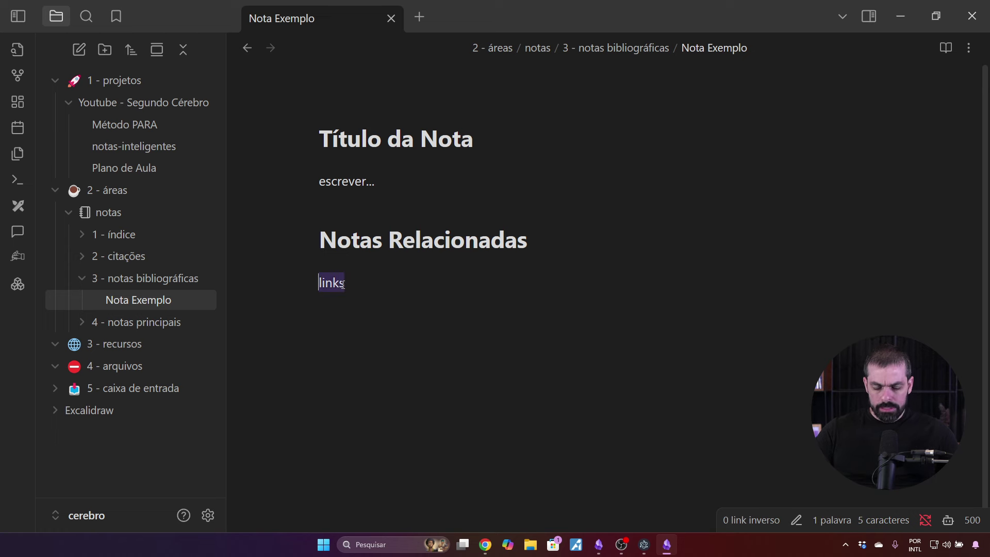
{"action": "key", "text": "ctrl+n"}
{"action": "key", "text": "ctrl+w"}
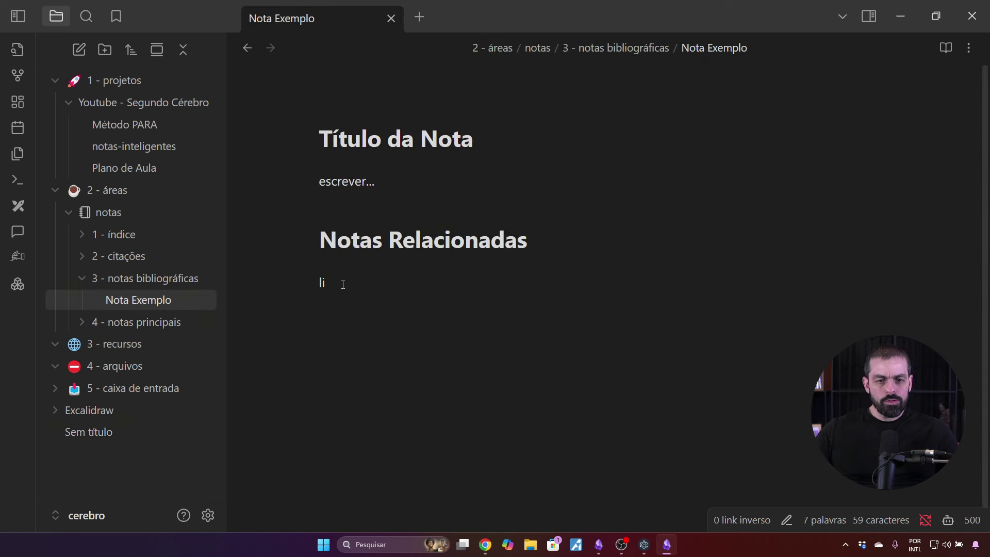
{"action": "type", "text": "links"}
{"action": "key", "text": "BackSpace"}
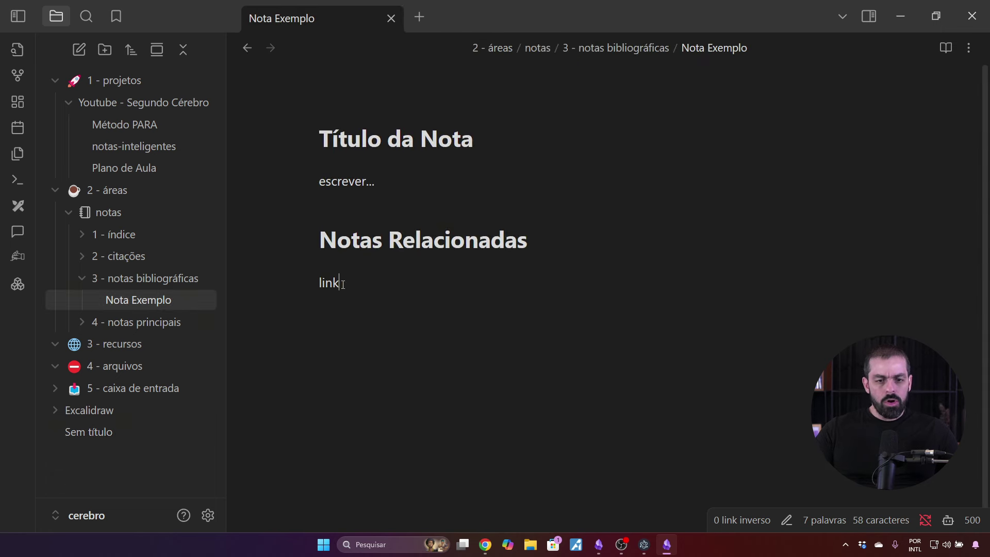
{"action": "type", "text": "s"}
Add a level-one heading "Links Externos" below the related notes section, with the placeholder text "links externos" under it
{"action": "key", "text": "Return"}
{"action": "key", "text": "Return"}
{"action": "type", "text": "# "}
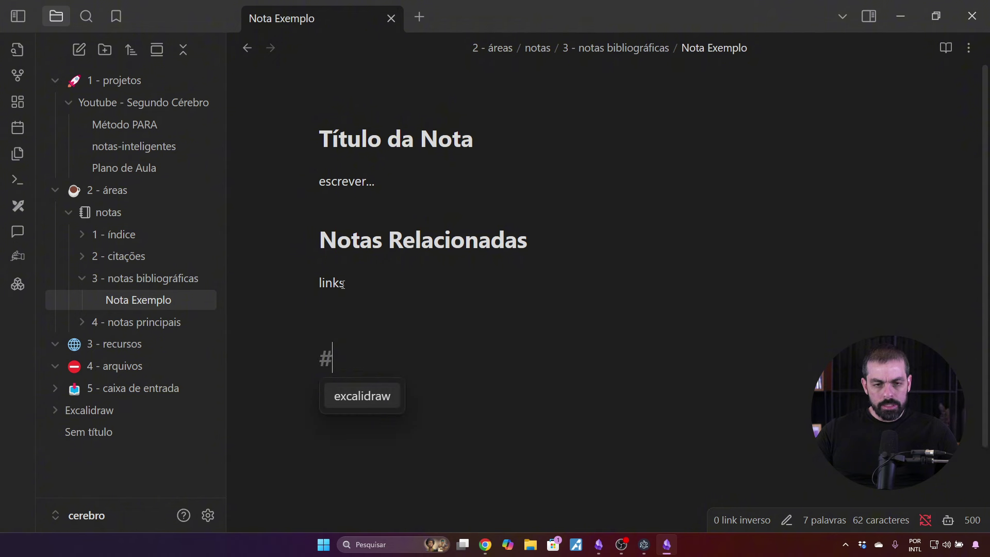
{"action": "type", "text": "Links "}
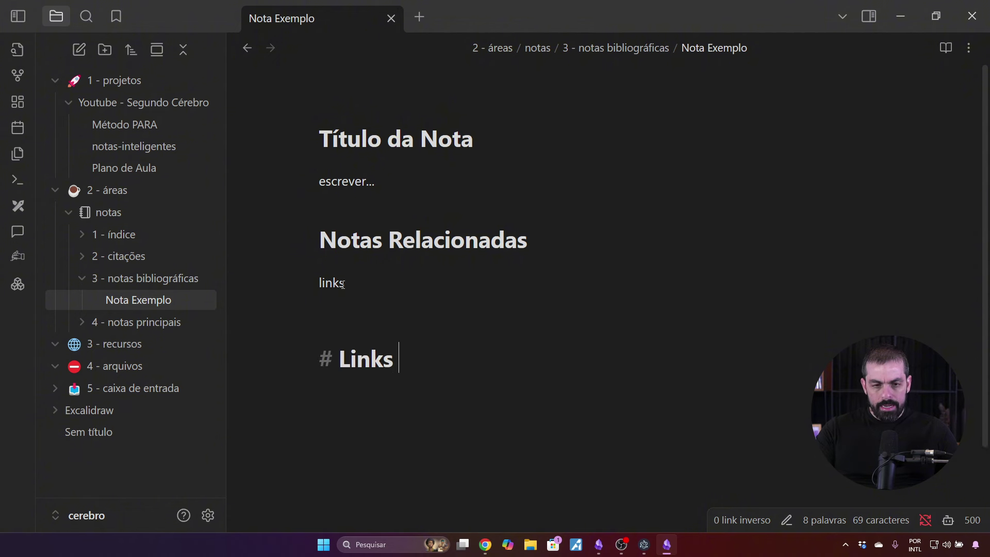
{"action": "type", "text": "Externos"}
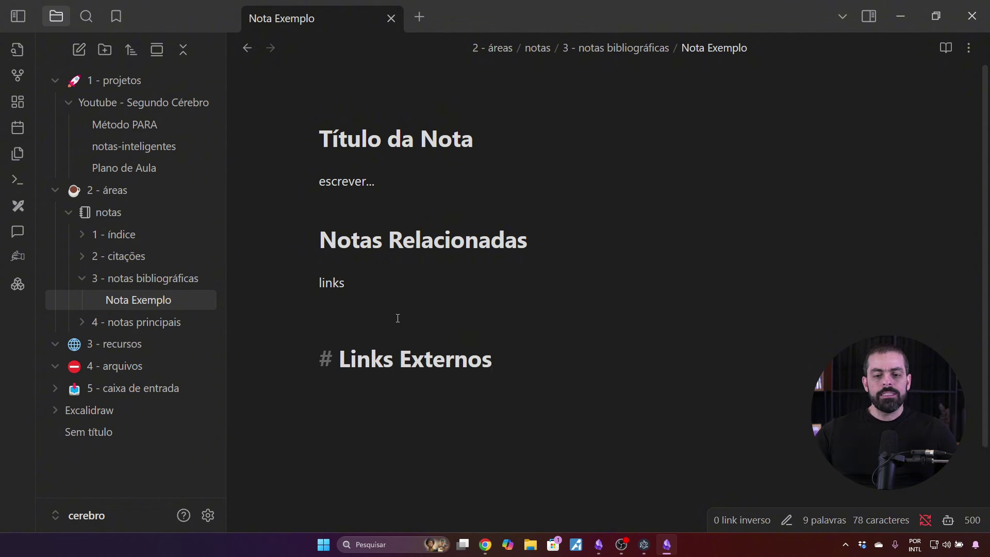
{"action": "key", "text": "BackSpace"}
{"action": "key", "text": "Return"}
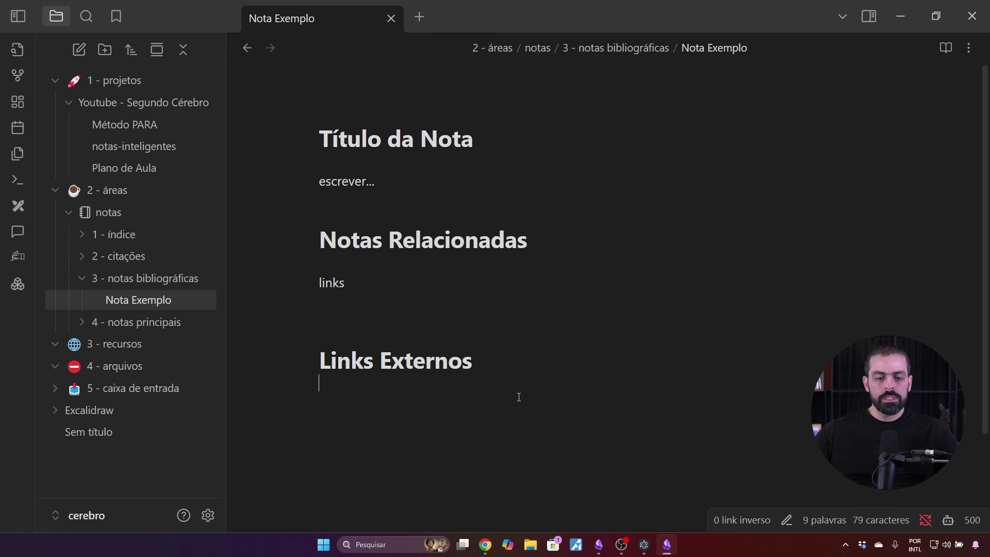
{"action": "type", "text": "links "}
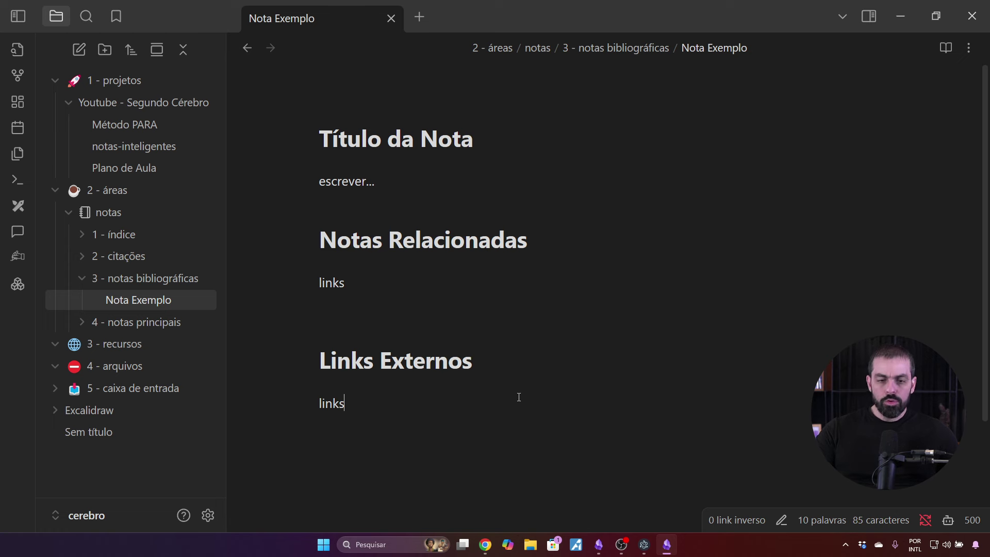
{"action": "type", "text": "externos"}
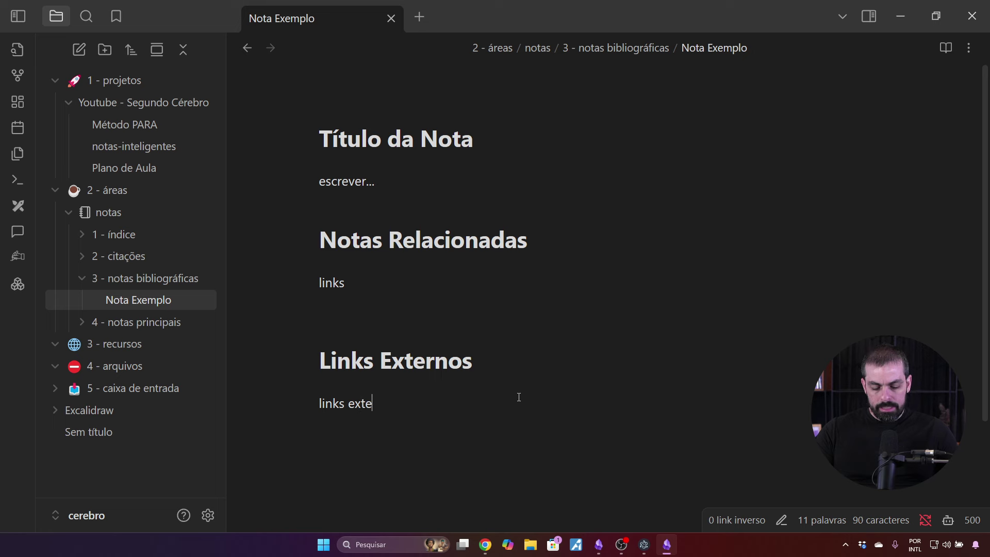
Extend the placeholder under "Notas Relacionadas" to "links internos" and remove the extra blank line before "Links Externos"
{"action": "key", "text": "Up"}
{"action": "key", "text": "Up"}
{"action": "key", "text": "Up"}
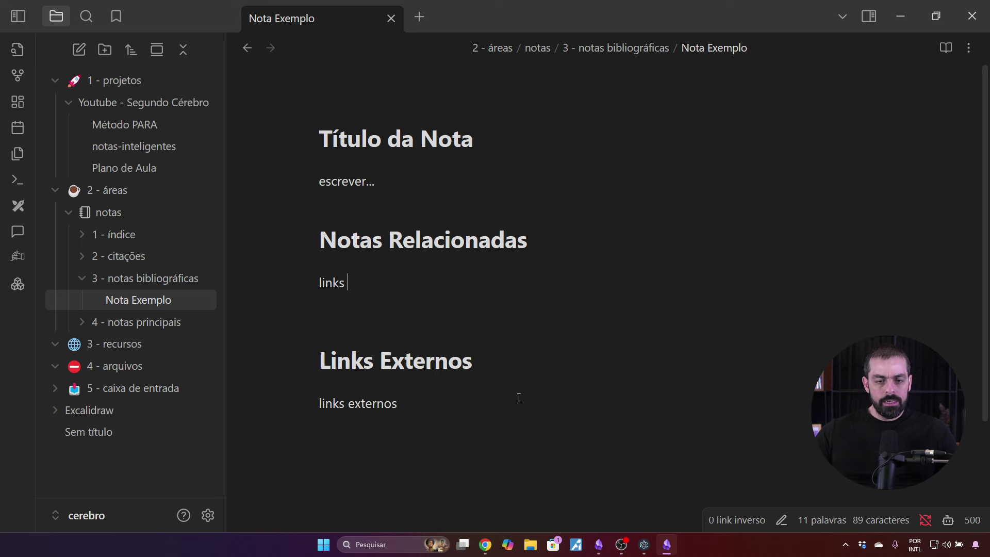
{"action": "type", "text": "internos"}
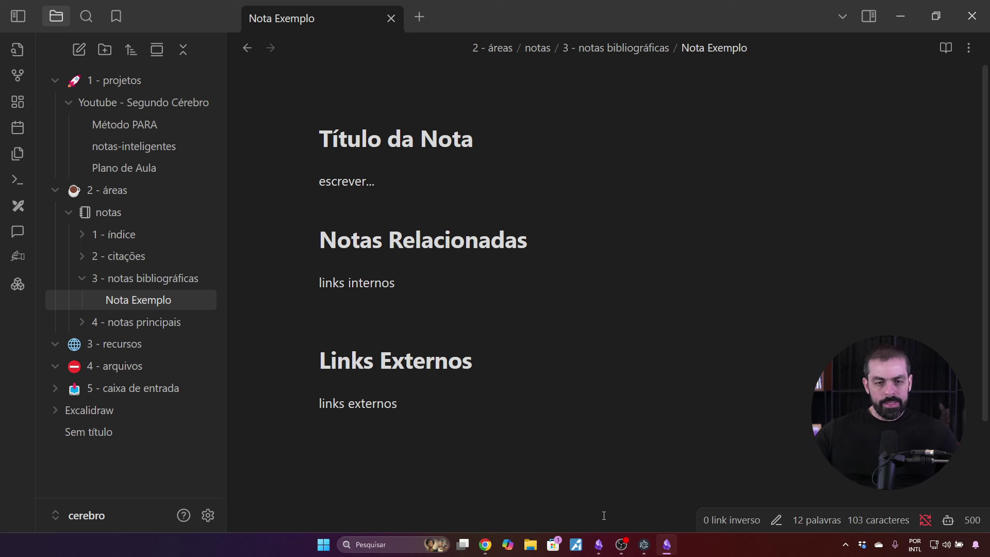
{"action": "key", "text": "BackSpace"}
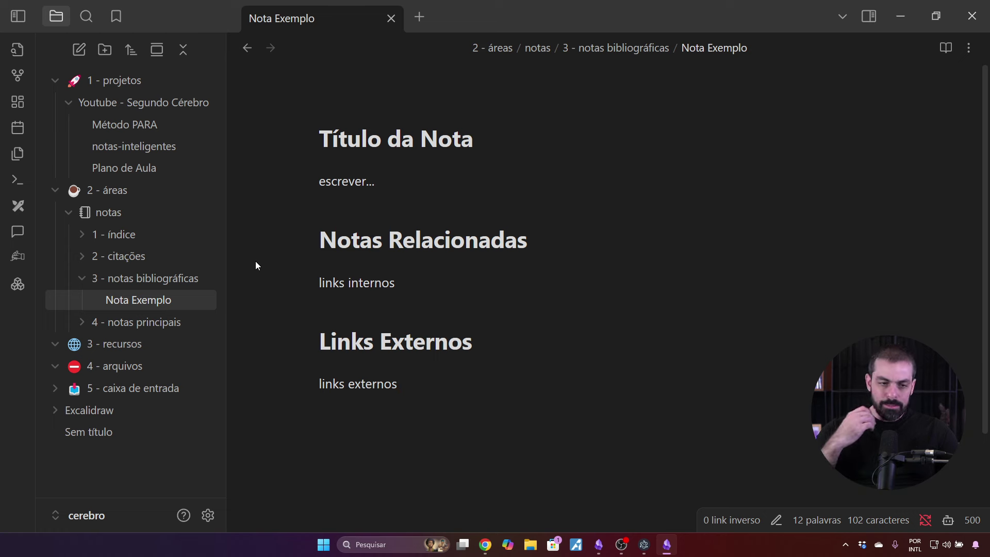
{"action": "left_click", "coordinate": [144, 326]}
{"action": "left_click", "coordinate": [141, 299]}
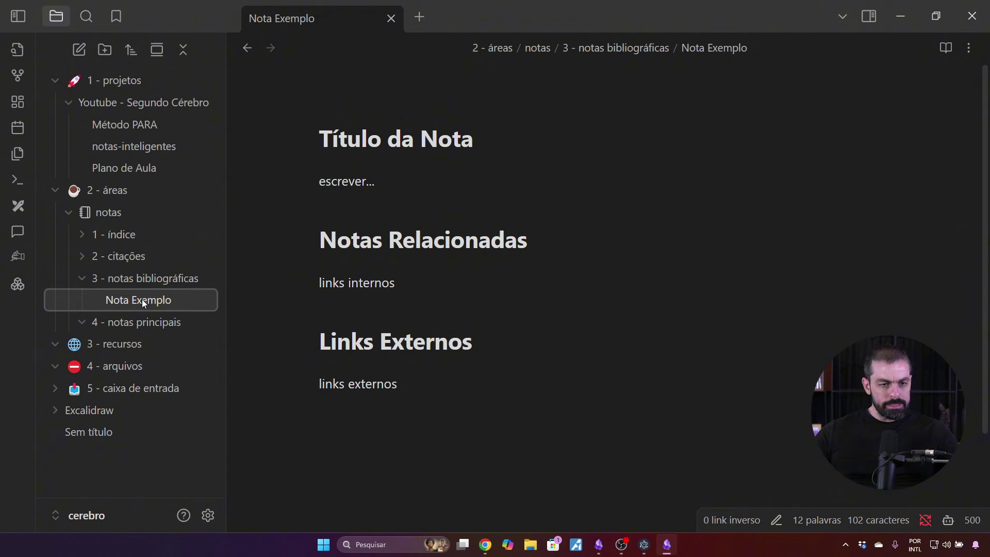
{"action": "left_click", "coordinate": [148, 325]}
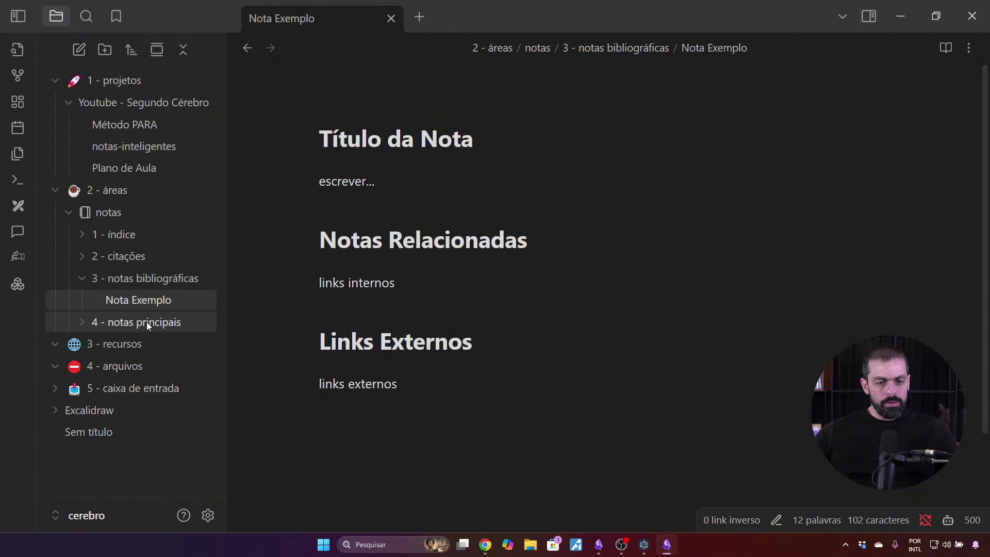
{"action": "left_click", "coordinate": [144, 295]}
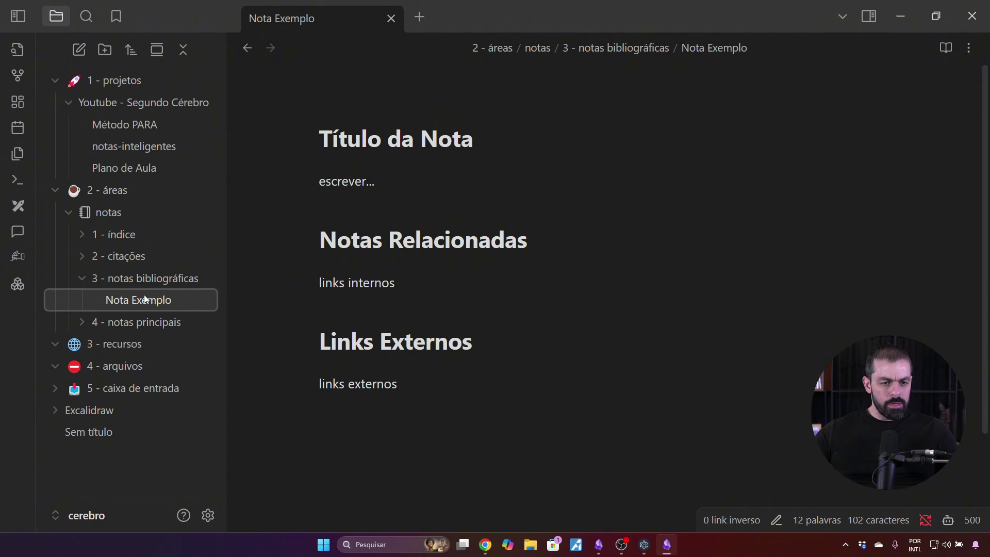
{"action": "left_click", "coordinate": [148, 324]}
{"action": "left_click", "coordinate": [147, 323]}
{"action": "right_click", "coordinate": [147, 323]}
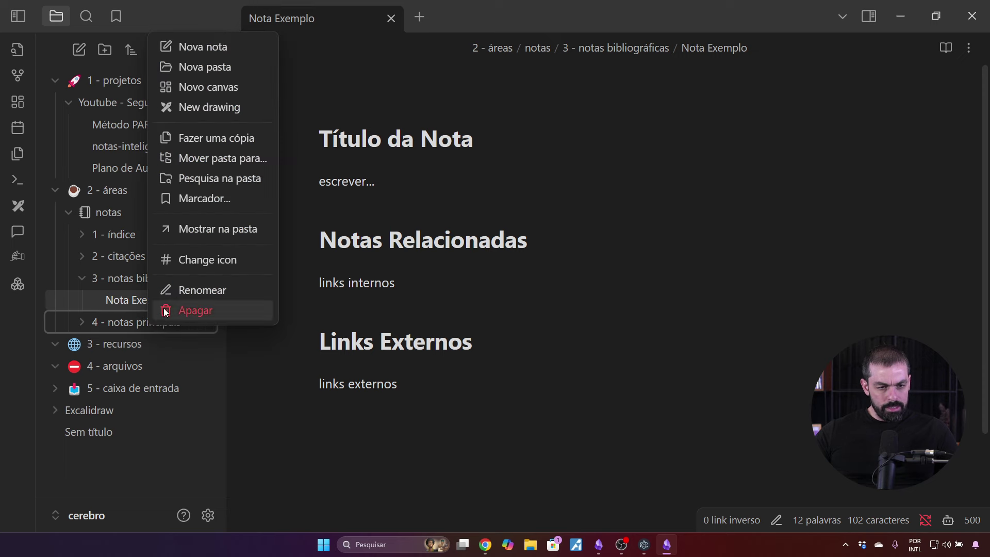
{"action": "left_click", "coordinate": [286, 357]}
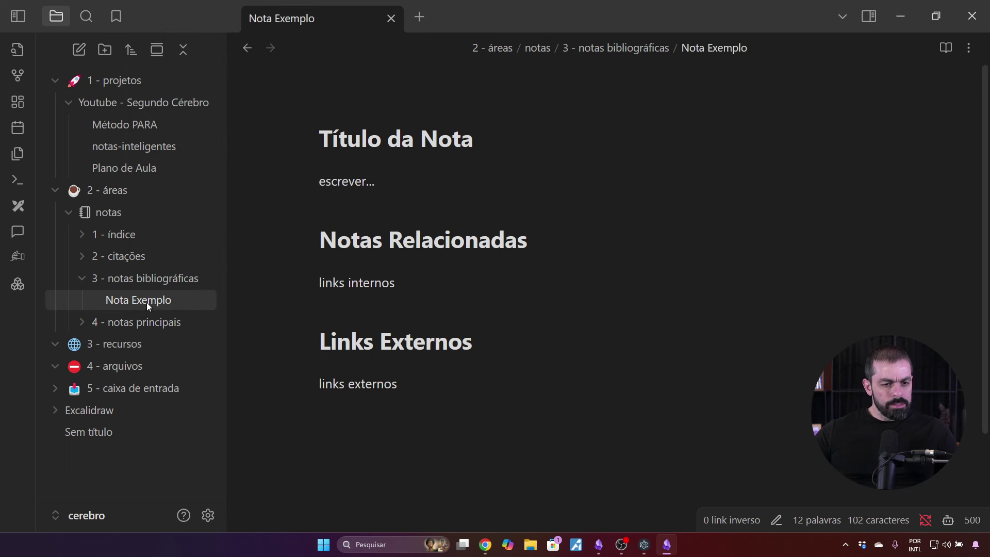
Make a copy of Nota Exemplo and move the copy into the 4 - notas principais folder
{"action": "right_click", "coordinate": [144, 299]}
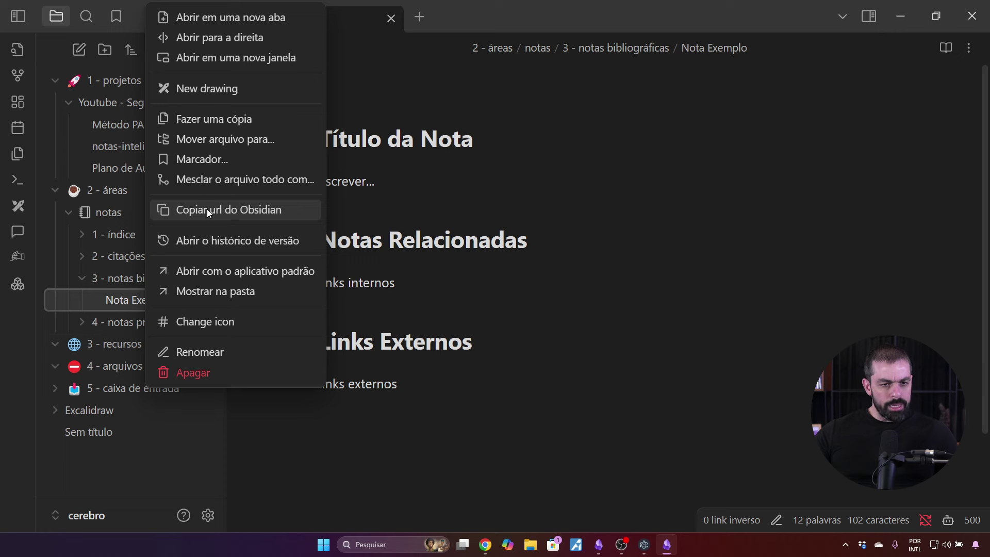
{"action": "left_click", "coordinate": [217, 120]}
{"action": "left_click_drag", "start_coordinate": [132, 326], "coordinate": [141, 345]}
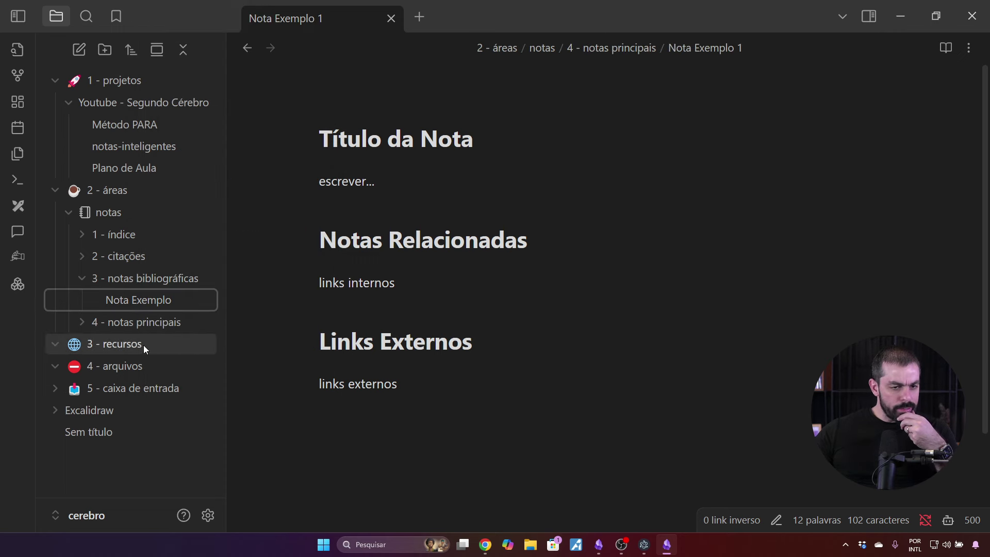
Rename the copied note in the 4 - notas principais folder as "Nota Exemplo"
{"action": "left_click", "coordinate": [144, 327]}
{"action": "left_click", "coordinate": [147, 343]}
{"action": "key", "text": "F2"}
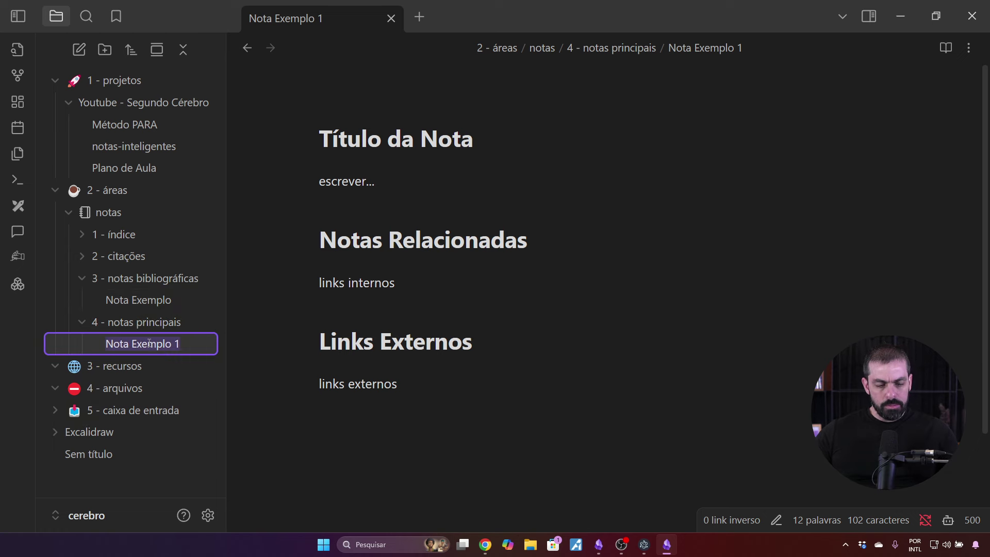
{"action": "key", "text": "End"}
{"action": "key", "text": "BackSpace"}
{"action": "key", "text": "Return"}
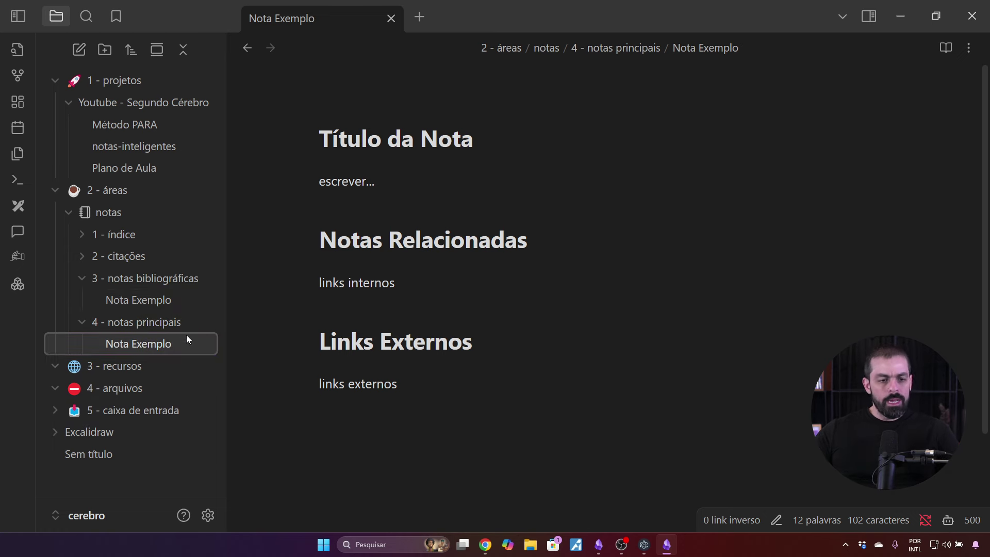
Open the notas-inteligentes drawing and examine its trees of connected notes
{"action": "left_click_drag", "start_coordinate": [319, 181], "coordinate": [448, 183]}
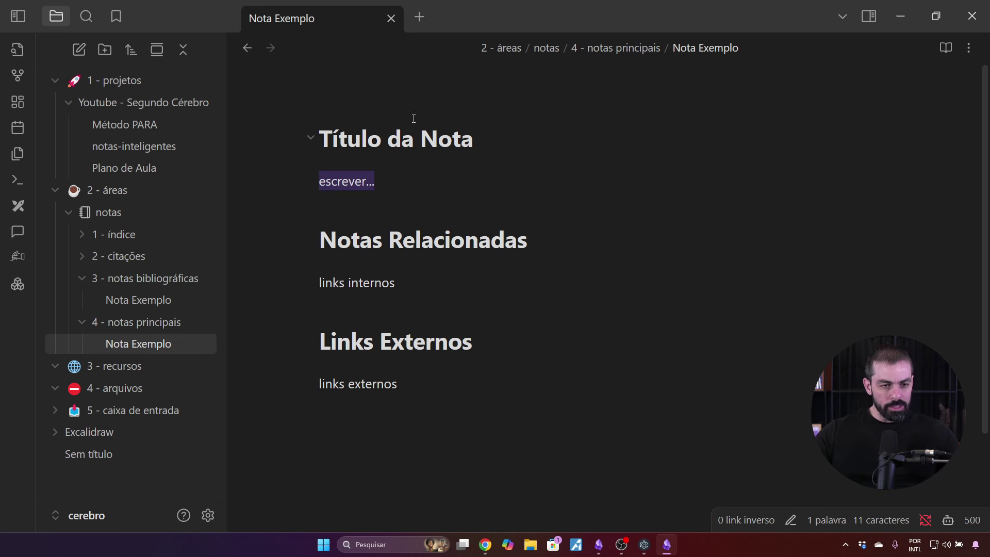
{"action": "left_click", "coordinate": [126, 148]}
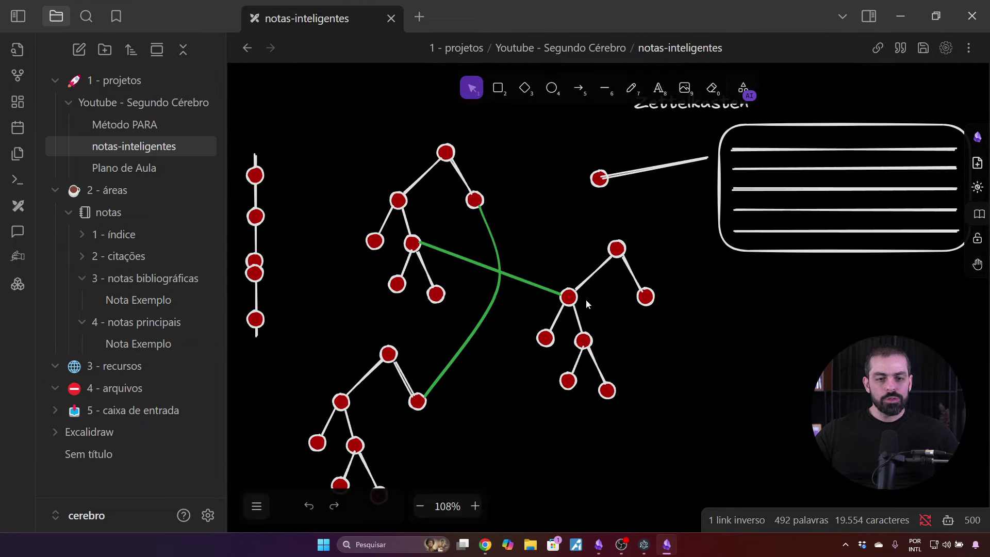
{"action": "left_click_drag", "start_coordinate": [307, 241], "coordinate": [426, 233]}
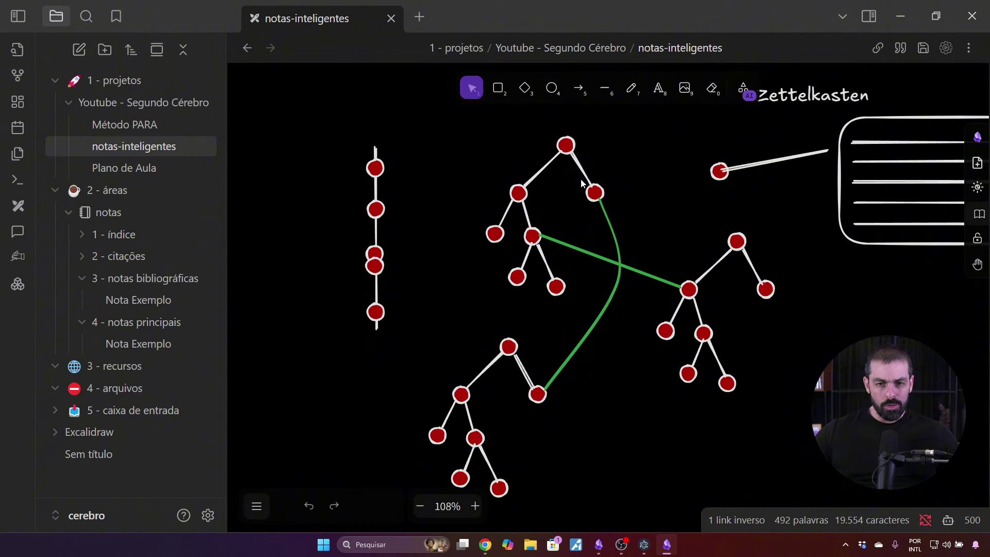
Switch to the segundo-cerebro vault window, maximize it and enlarge its interface for easier reading
{"action": "key", "text": "alt+Tab"}
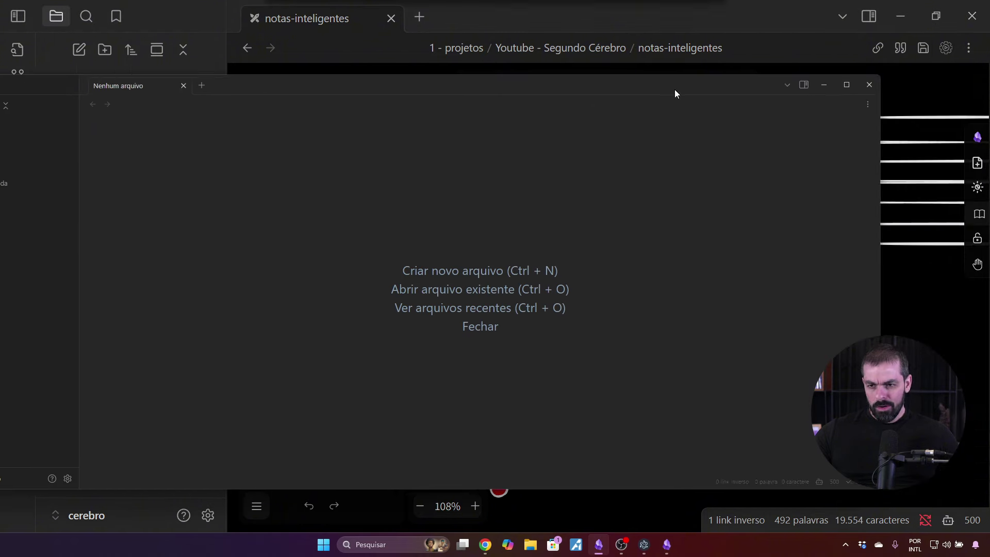
{"action": "left_click", "coordinate": [806, 89]}
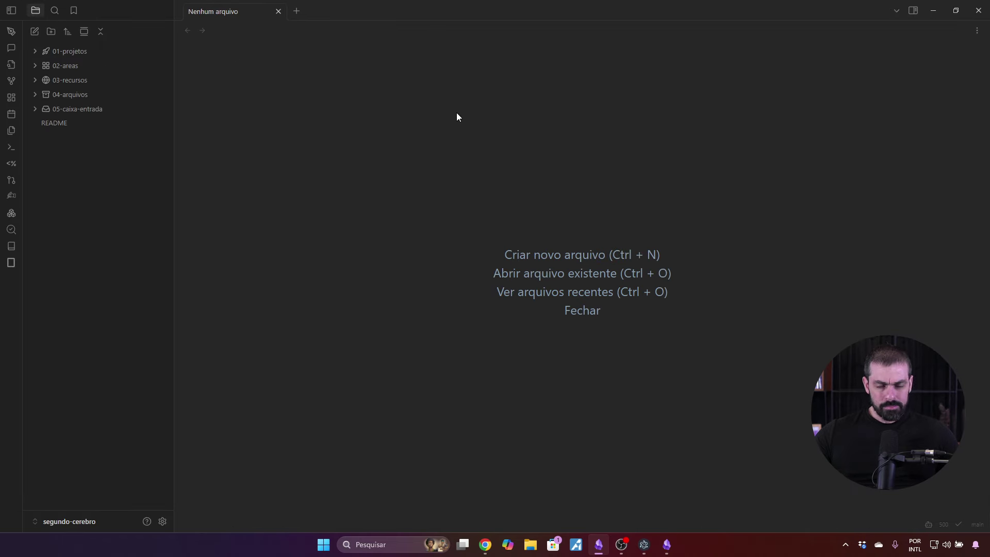
{"action": "key", "text": "ctrl+equal"}
{"action": "key", "text": "ctrl+equal"}
{"action": "key", "text": "ctrl+equal"}
{"action": "key", "text": "ctrl+equal"}
{"action": "key", "text": "ctrl+equal"}
{"action": "key", "text": "ctrl+equal"}
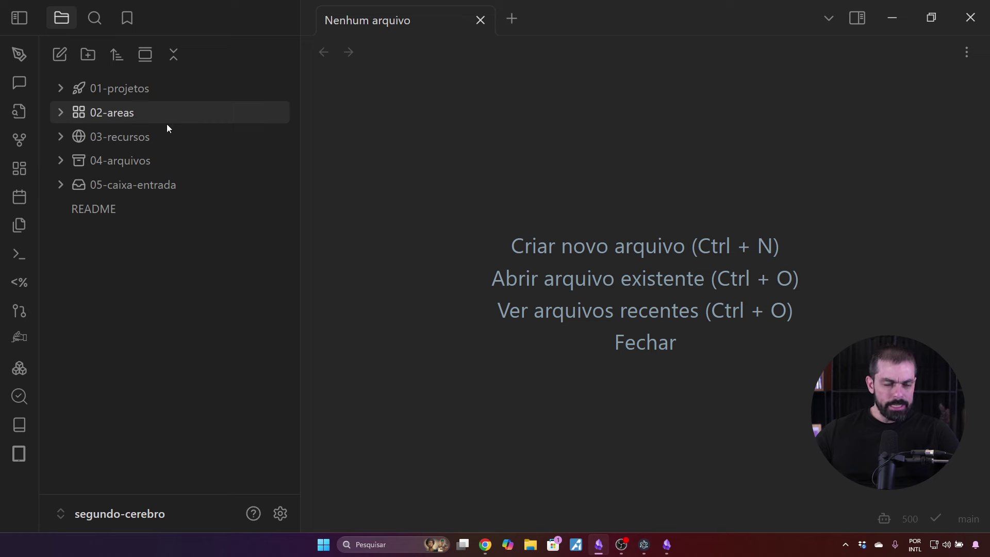
Expand the 02-areas folder and collapse its open subfolders, including Notas, to view the list of areas
{"action": "left_click", "coordinate": [58, 112]}
{"action": "left_click", "coordinate": [81, 165]}
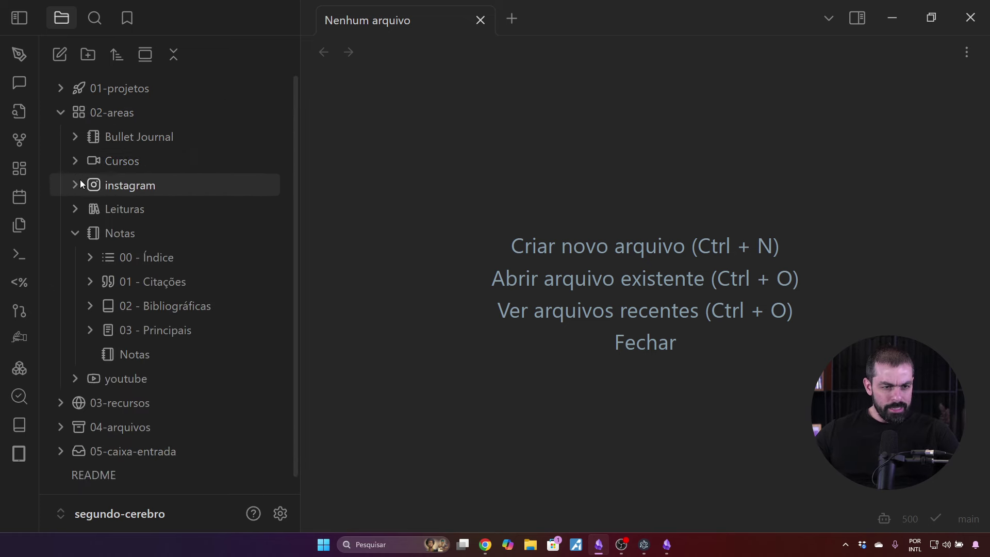
{"action": "left_click", "coordinate": [74, 233]}
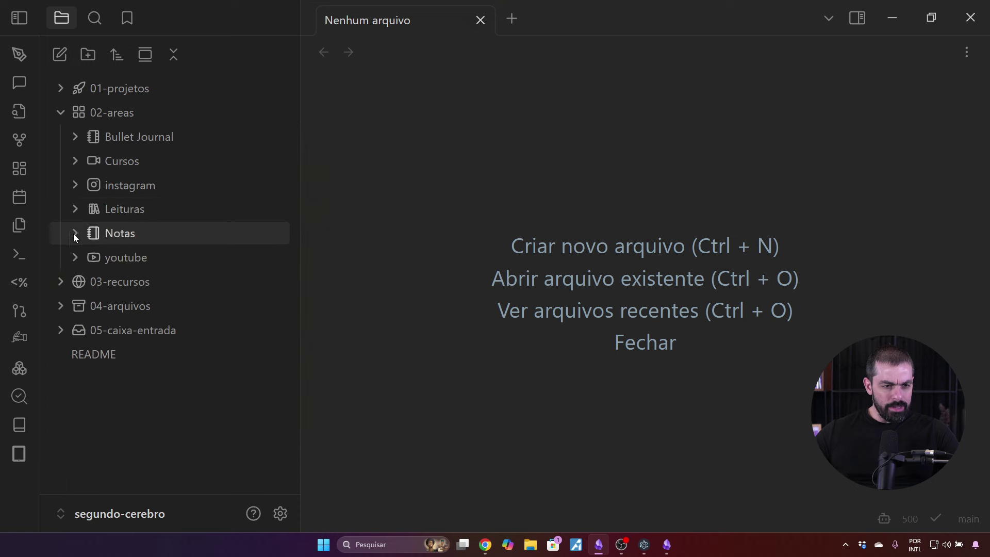
Open the Notas index note and follow its 04 - Estudo link to the Estudo - Zettelkasten note
{"action": "left_click", "coordinate": [116, 233]}
{"action": "scroll", "coordinate": [478, 303], "scroll_direction": "down", "scroll_amount": 4}
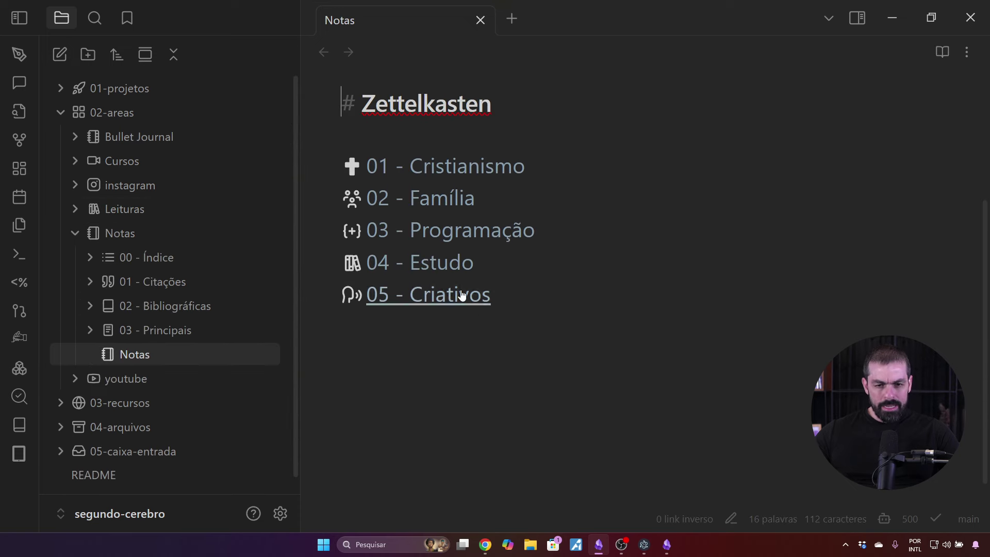
{"action": "left_click", "coordinate": [434, 271]}
{"action": "scroll", "coordinate": [516, 283], "scroll_direction": "down", "scroll_amount": 3}
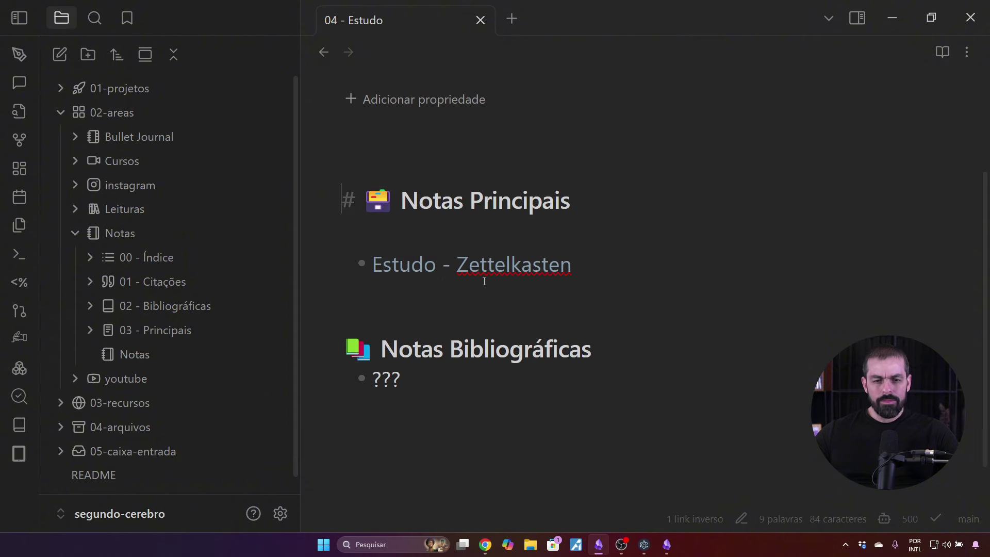
{"action": "left_click", "coordinate": [435, 274]}
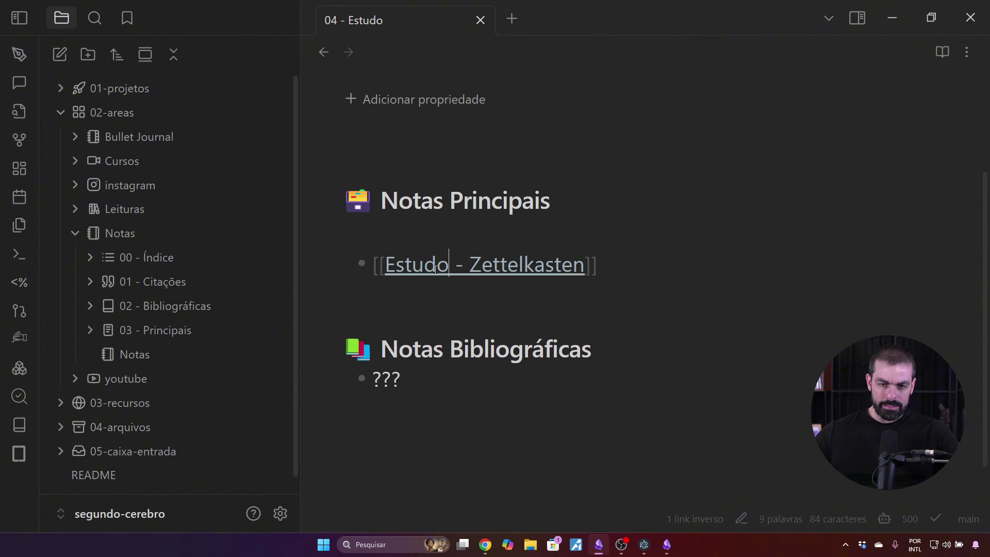
{"action": "scroll", "coordinate": [441, 286], "scroll_direction": "down", "scroll_amount": 3}
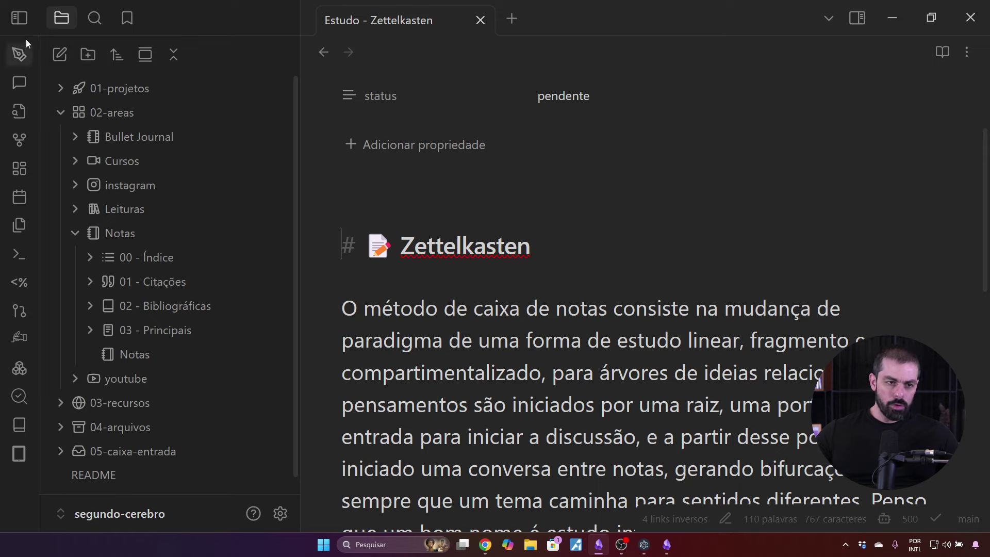
Hide the file sidebar and read the Zettelkasten note through its Notas Relacionadas and Referências Externas sections
{"action": "left_click", "coordinate": [19, 18]}
{"action": "scroll", "coordinate": [316, 209], "scroll_direction": "down", "scroll_amount": 1}
{"action": "scroll", "coordinate": [315, 209], "scroll_direction": "down", "scroll_amount": 1}
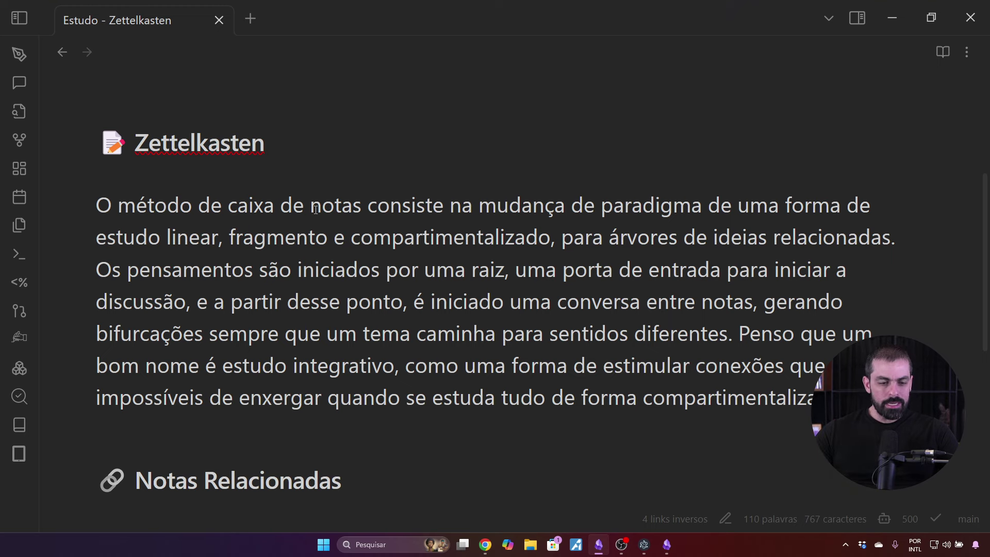
{"action": "scroll", "coordinate": [325, 220], "scroll_direction": "down", "scroll_amount": 1}
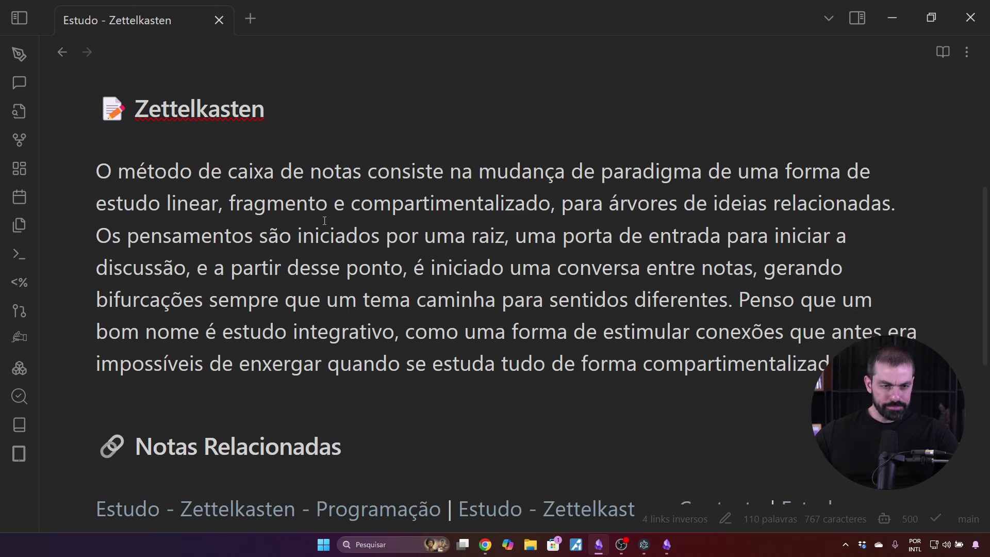
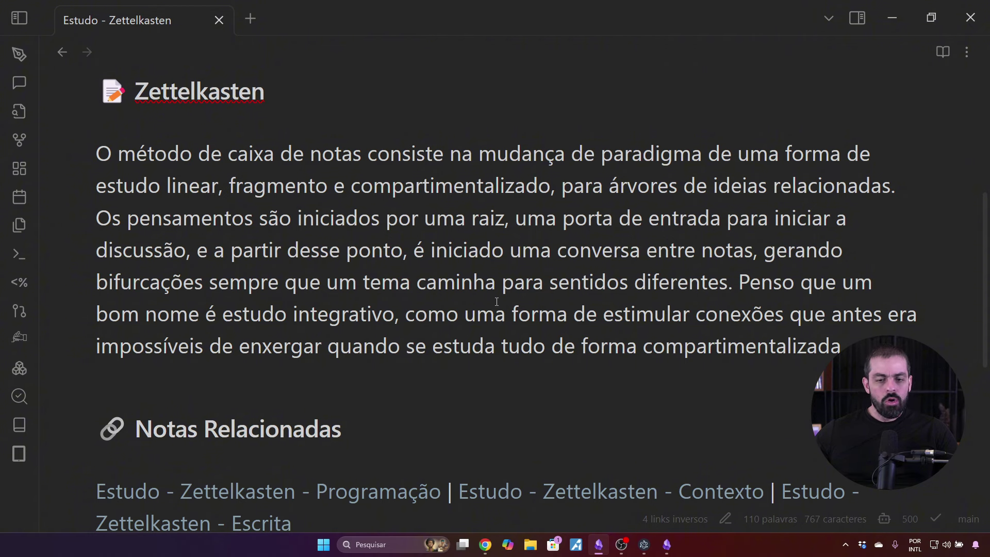
{"action": "type", "text": "."}
{"action": "scroll", "coordinate": [825, 310], "scroll_direction": "down", "scroll_amount": 2}
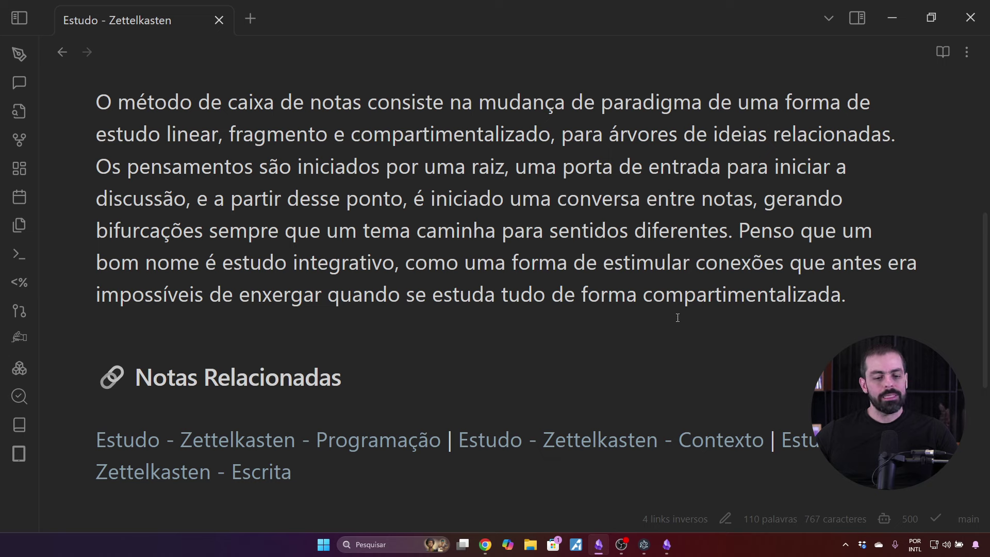
{"action": "scroll", "coordinate": [678, 317], "scroll_direction": "down", "scroll_amount": 3}
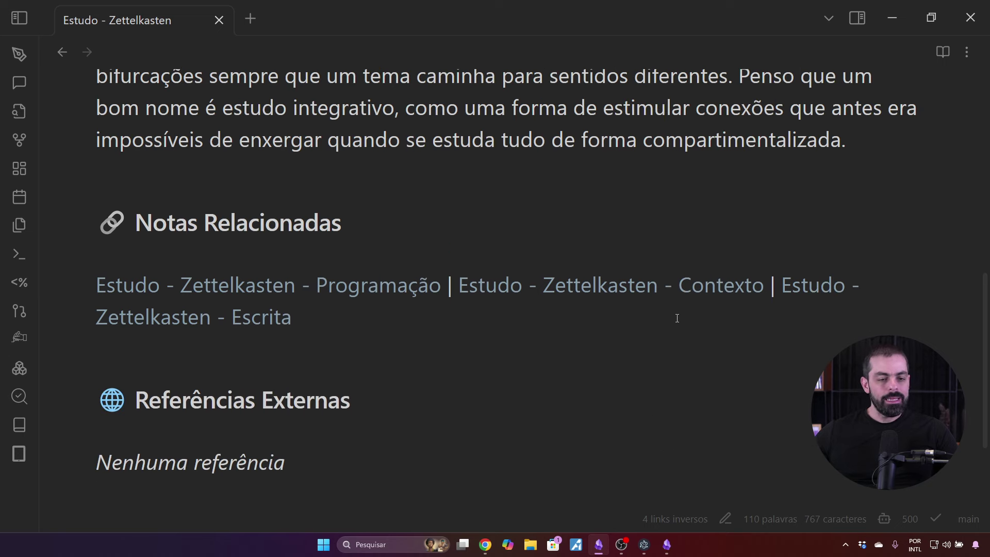
Open the related note Estudo - Zettelkasten - Programação and read its text comparing React components with notes
{"action": "left_click", "coordinate": [282, 286]}
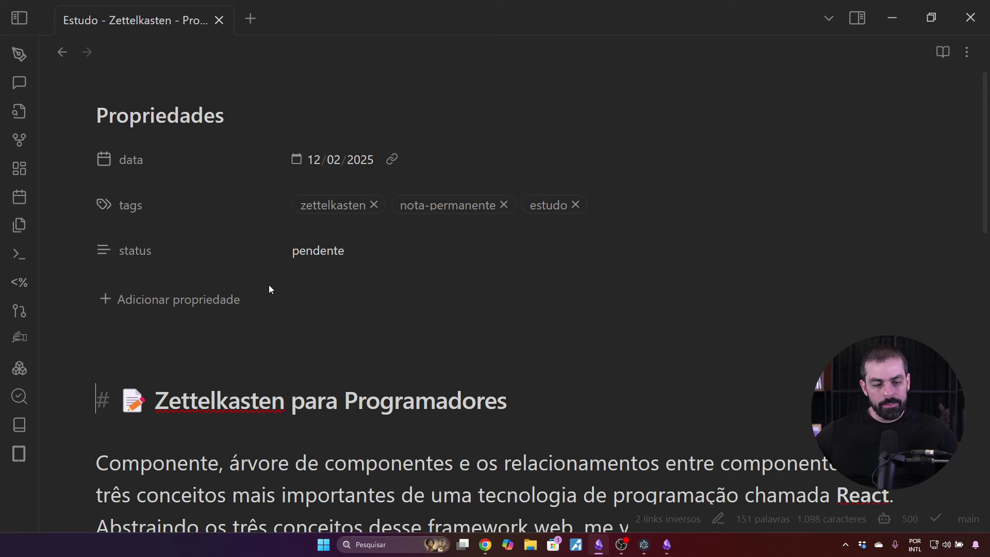
{"action": "scroll", "coordinate": [268, 285], "scroll_direction": "down", "scroll_amount": 6}
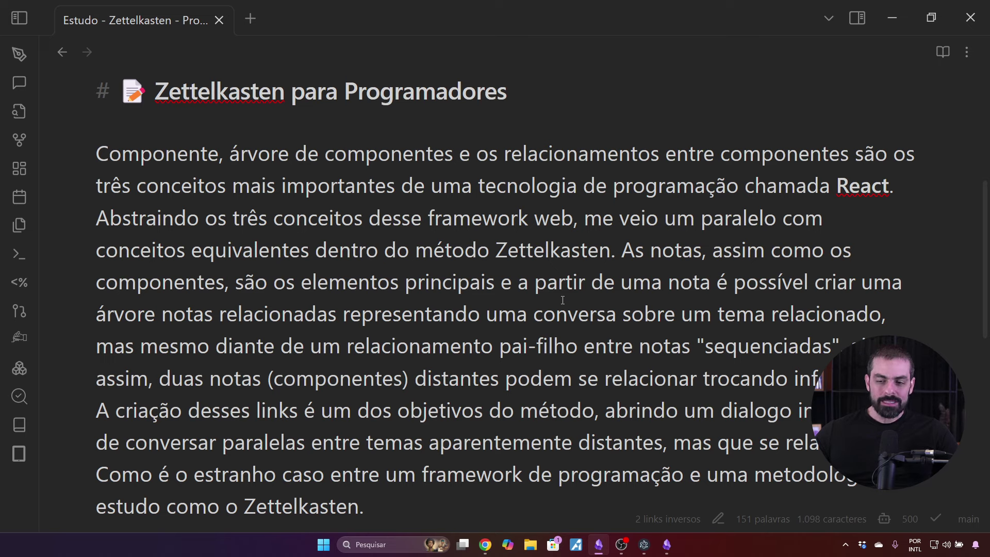
{"action": "scroll", "coordinate": [518, 284], "scroll_direction": "down", "scroll_amount": 1}
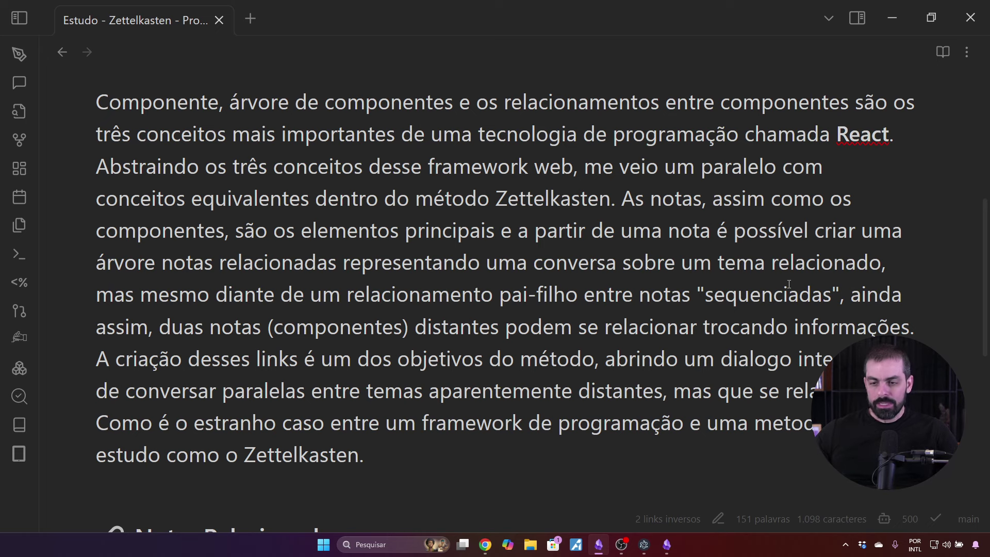
{"action": "scroll", "coordinate": [113, 306], "scroll_direction": "down", "scroll_amount": 1}
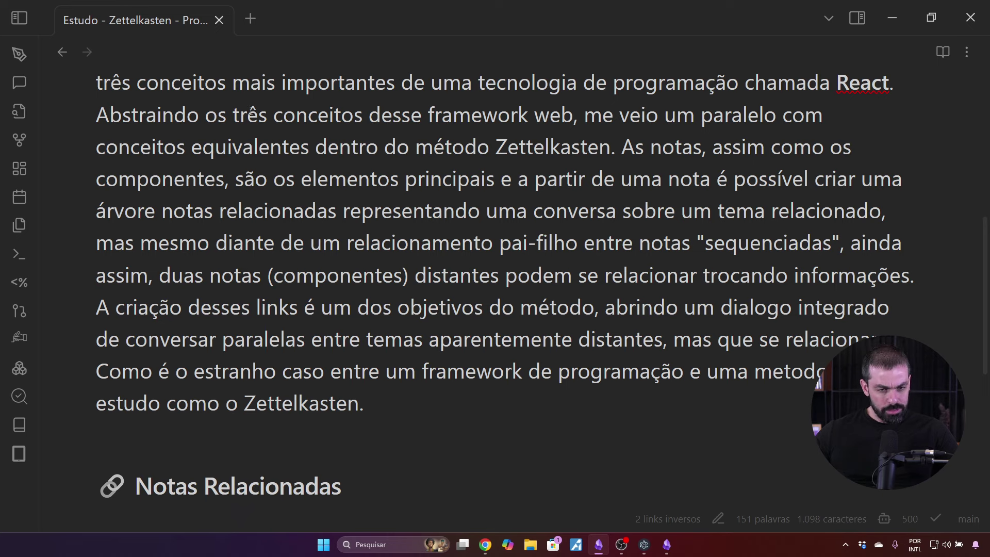
{"action": "left_click", "coordinate": [250, 19]}
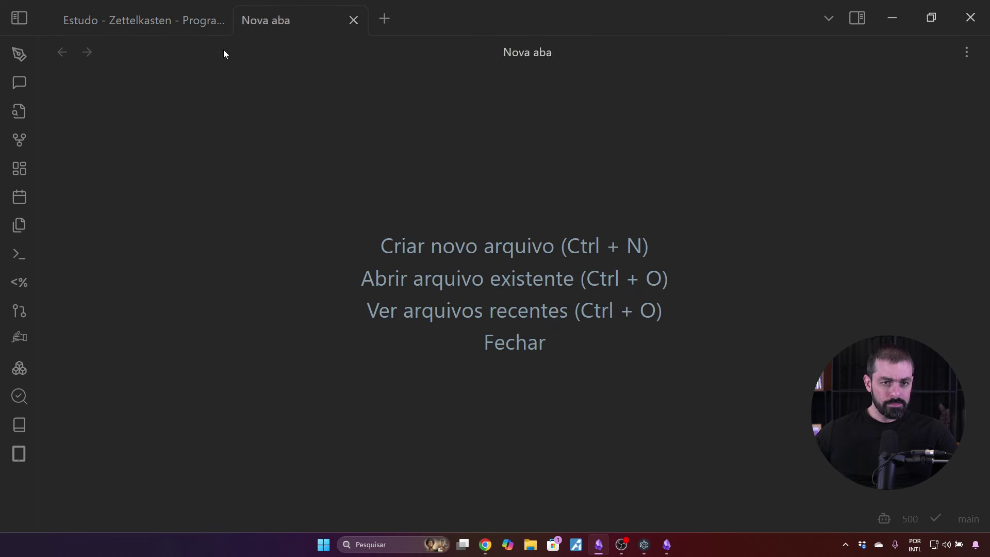
{"action": "left_click", "coordinate": [19, 19]}
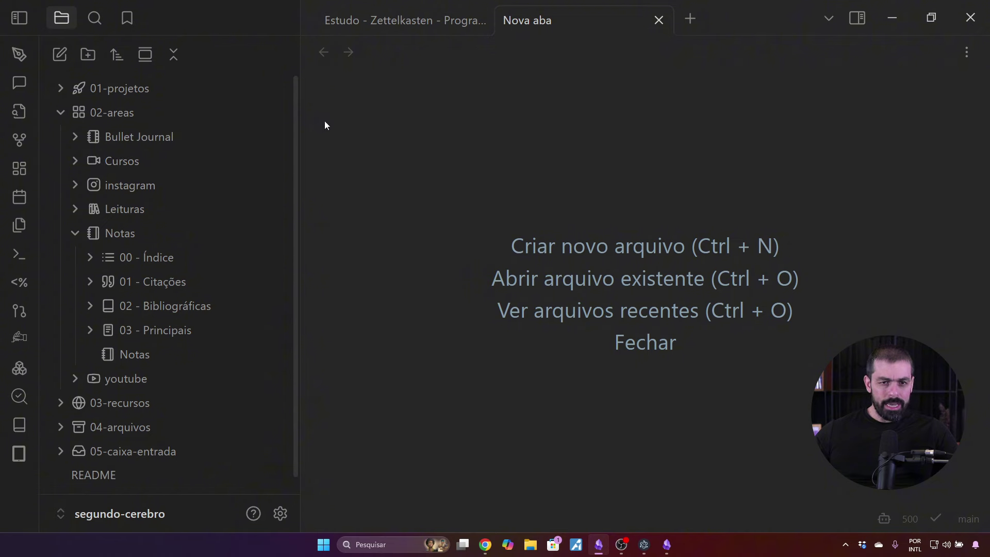
{"action": "left_click", "coordinate": [659, 20]}
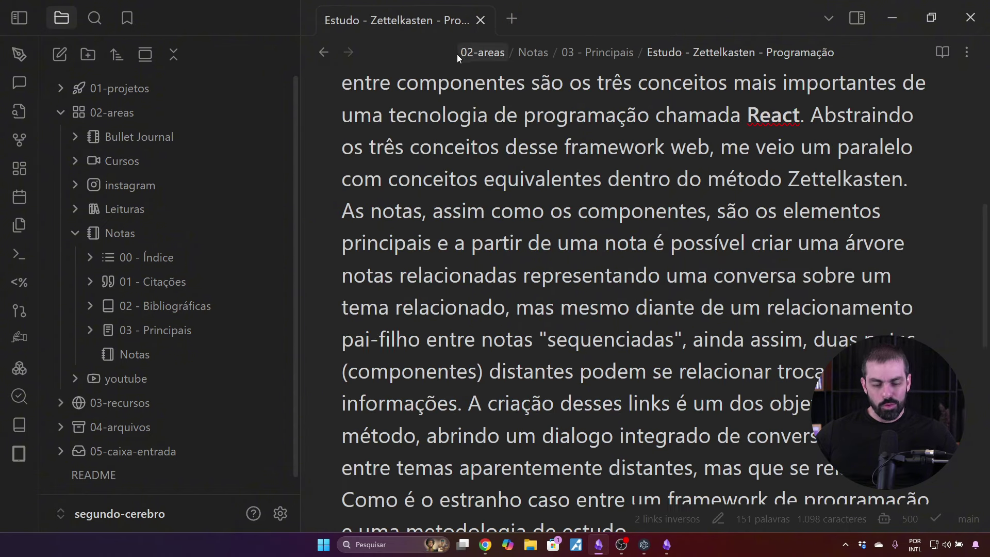
Look at the connected note trees in the cerebro vault's drawing, return to the Programação note and hide the file sidebar
{"action": "key", "text": "alt+Tab"}
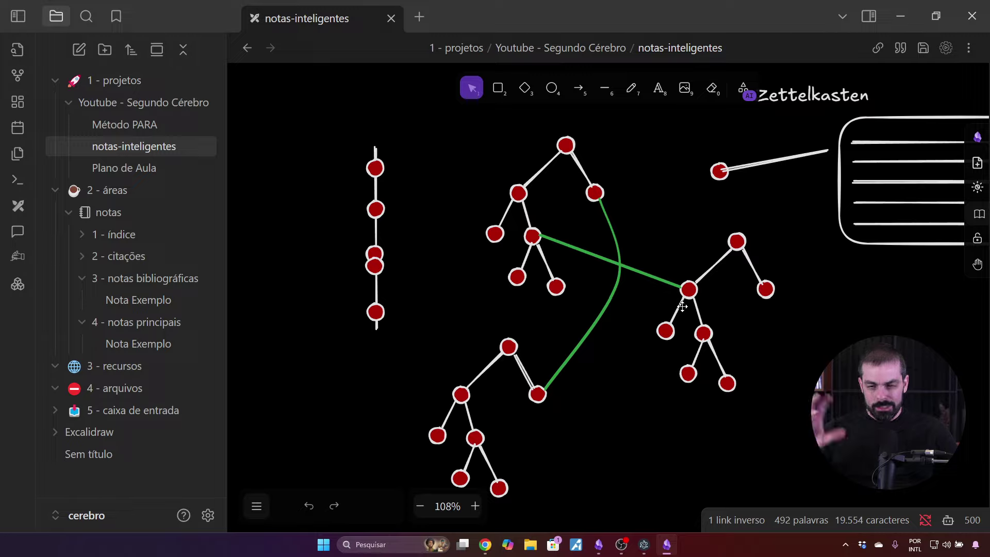
{"action": "key", "text": "alt+Tab"}
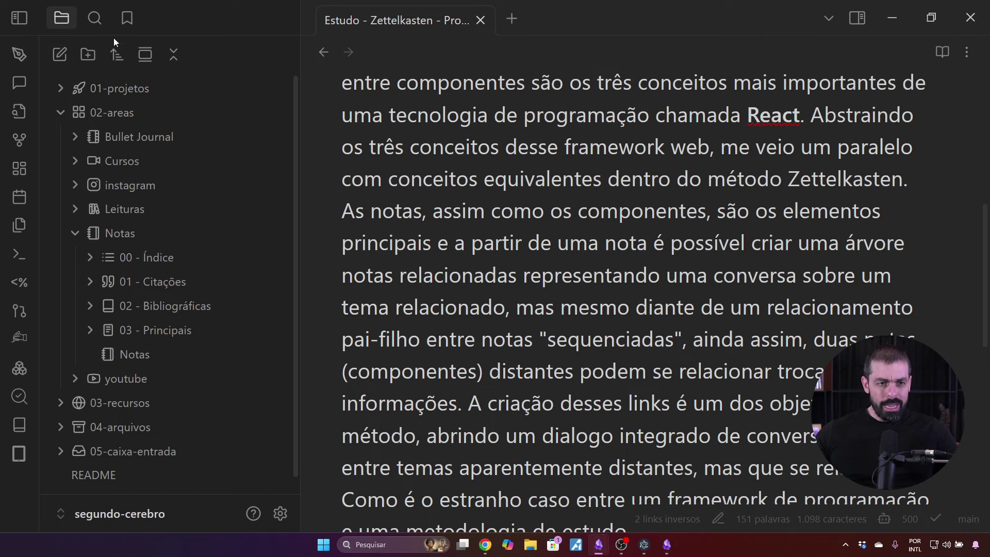
{"action": "left_click", "coordinate": [26, 19]}
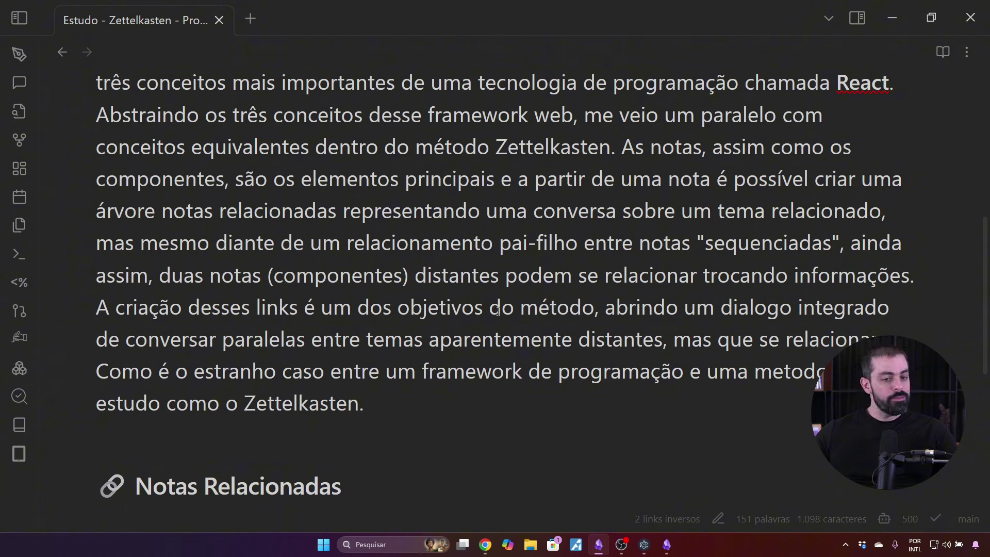
Correct "conversar" to "conversas" and insert a comma after "Como é" in the Programação note's paragraph
{"action": "scroll", "coordinate": [498, 310], "scroll_direction": "down", "scroll_amount": 1}
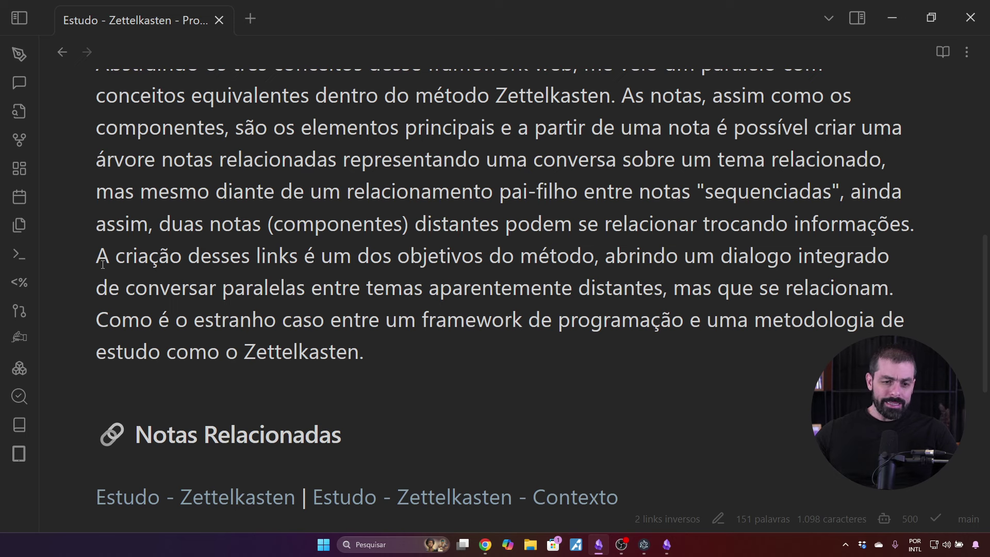
{"action": "left_click", "coordinate": [217, 288]}
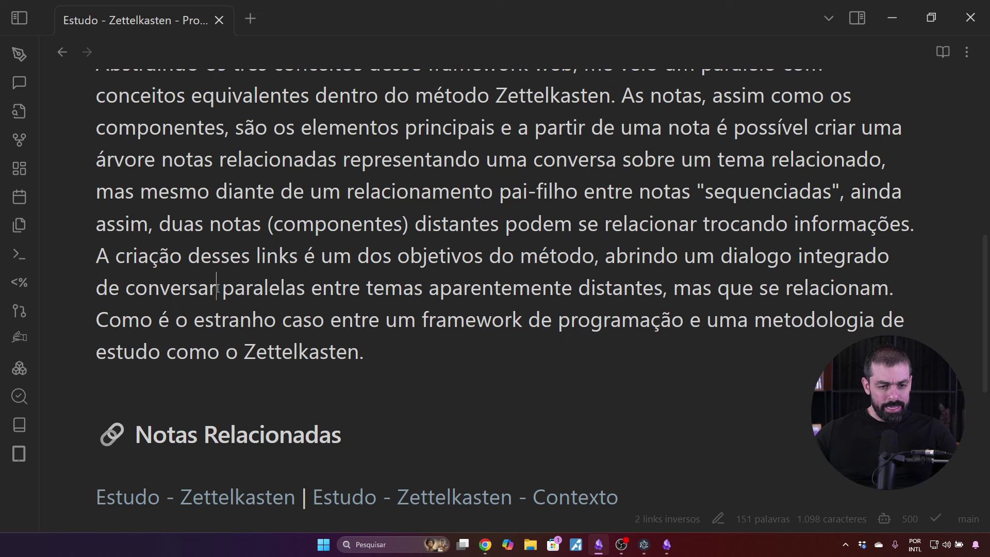
{"action": "key", "text": "BackSpace"}
{"action": "type", "text": "s"}
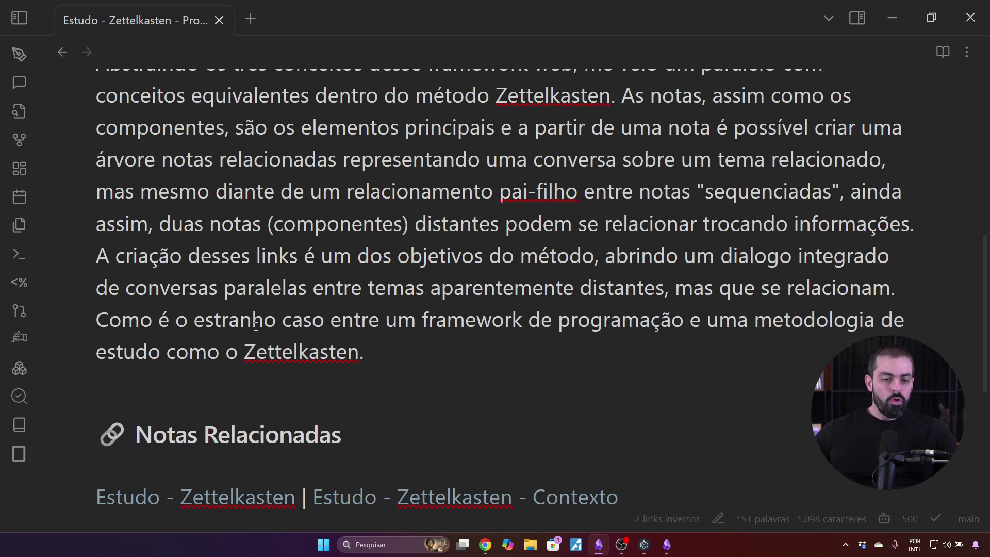
{"action": "left_click", "coordinate": [168, 327]}
{"action": "type", "text": ","}
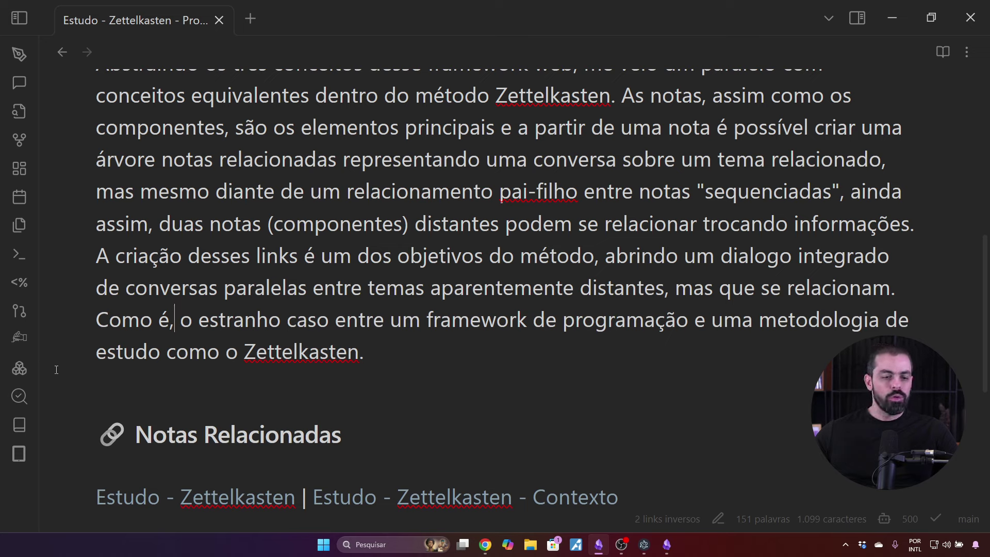
{"action": "left_click", "coordinate": [378, 357]}
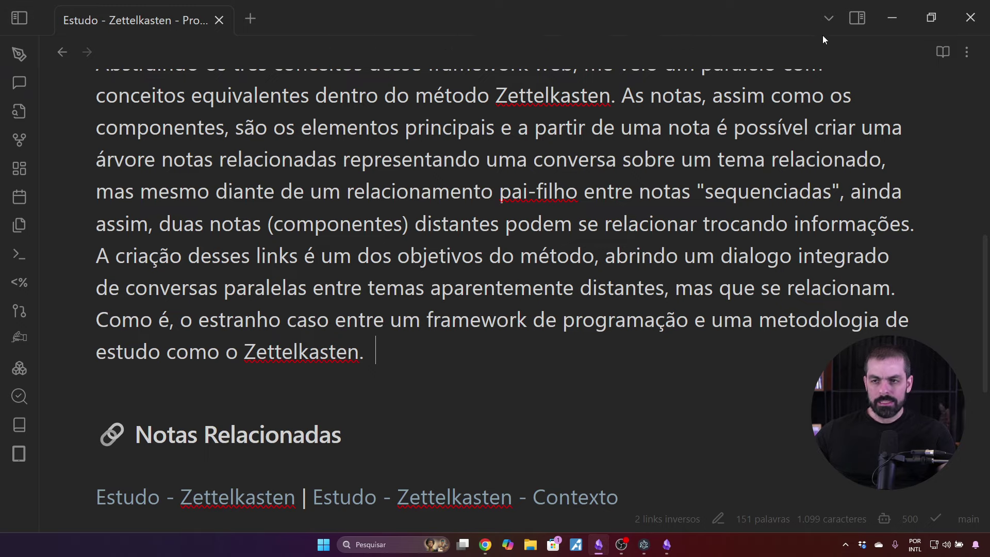
Minimize the segundo-cerebro vault window to return to the notas-inteligentes drawing in the cerebro vault
{"action": "left_click", "coordinate": [892, 18]}
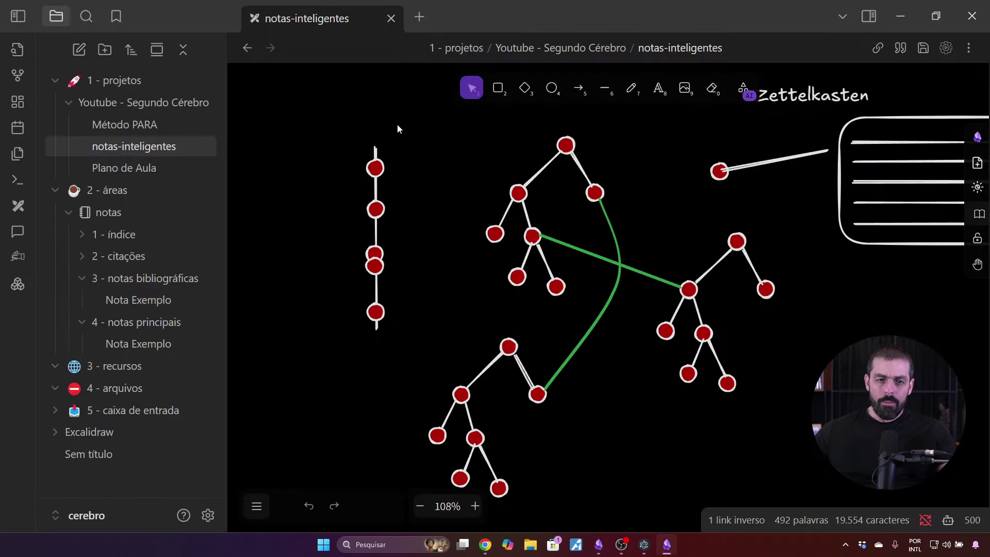